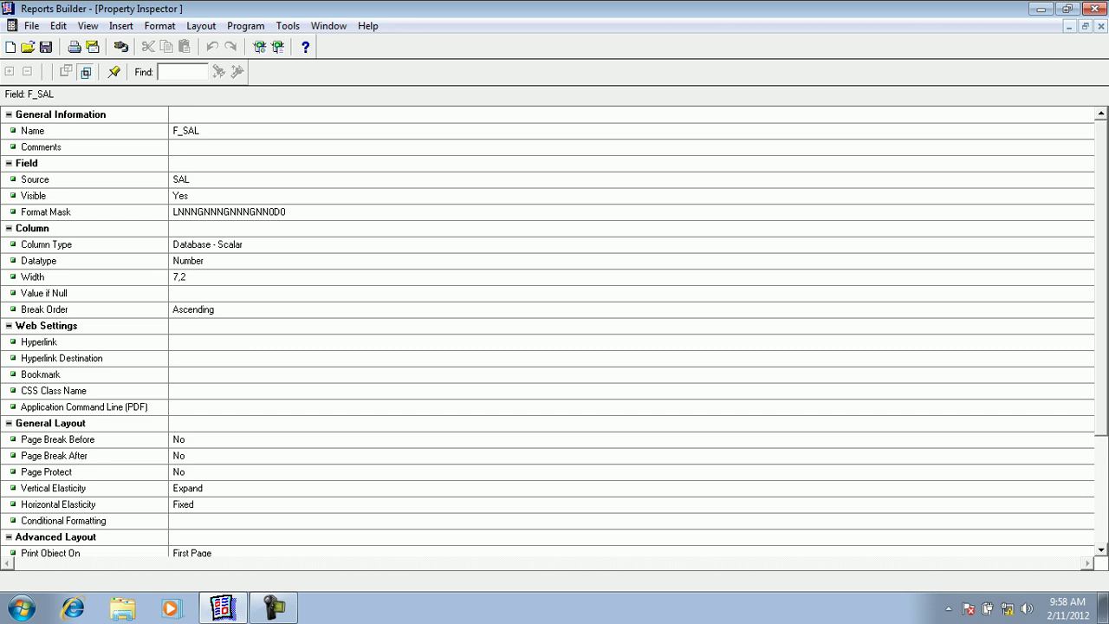
- Collapse the General Information, Field, Column and Web Settings groups of the F_SAL field's properties
{"action": "left_click", "coordinate": [8, 115]}
{"action": "left_click", "coordinate": [9, 131]}
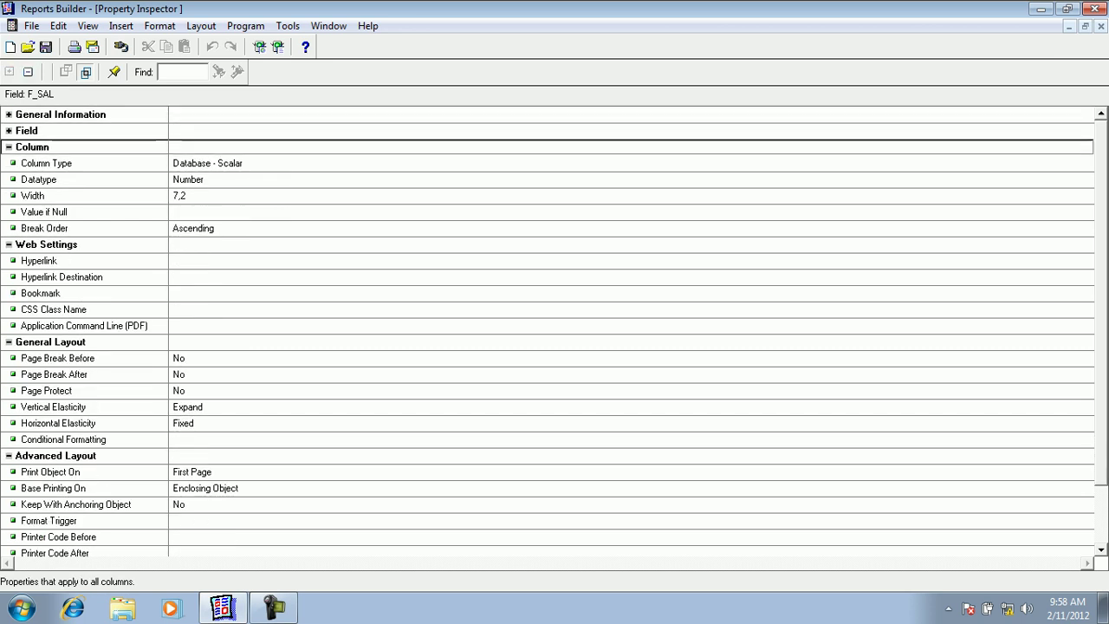
{"action": "left_click", "coordinate": [9, 147]}
{"action": "key", "text": "Down"}
{"action": "key", "text": "Left"}
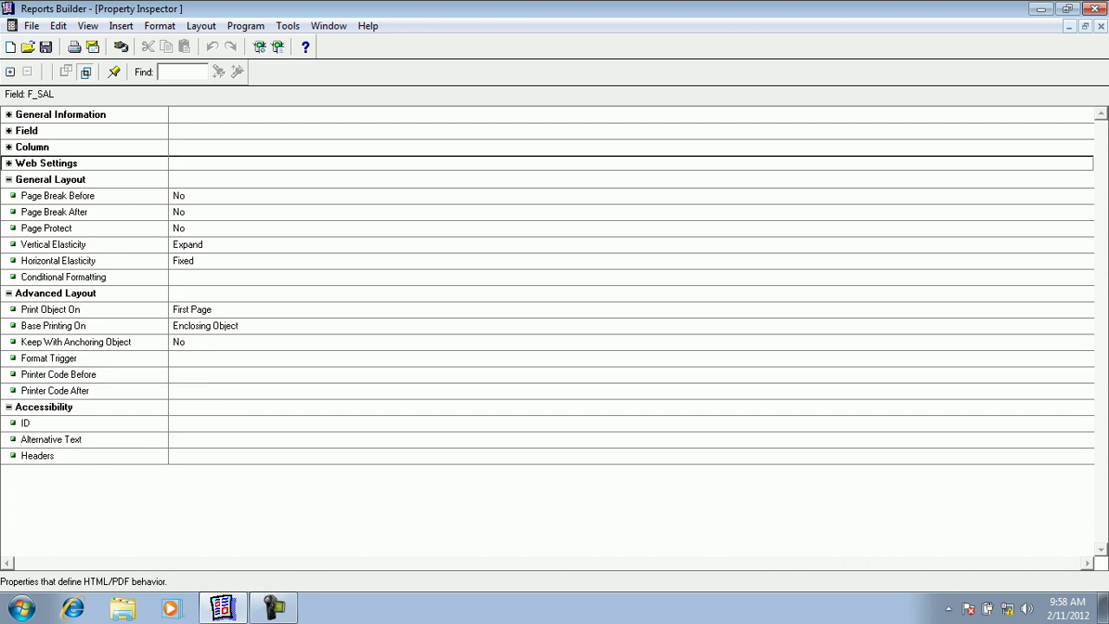
- Open the conditional formatting of the F_SAL field and start a new format exception
{"action": "left_click", "coordinate": [64, 277]}
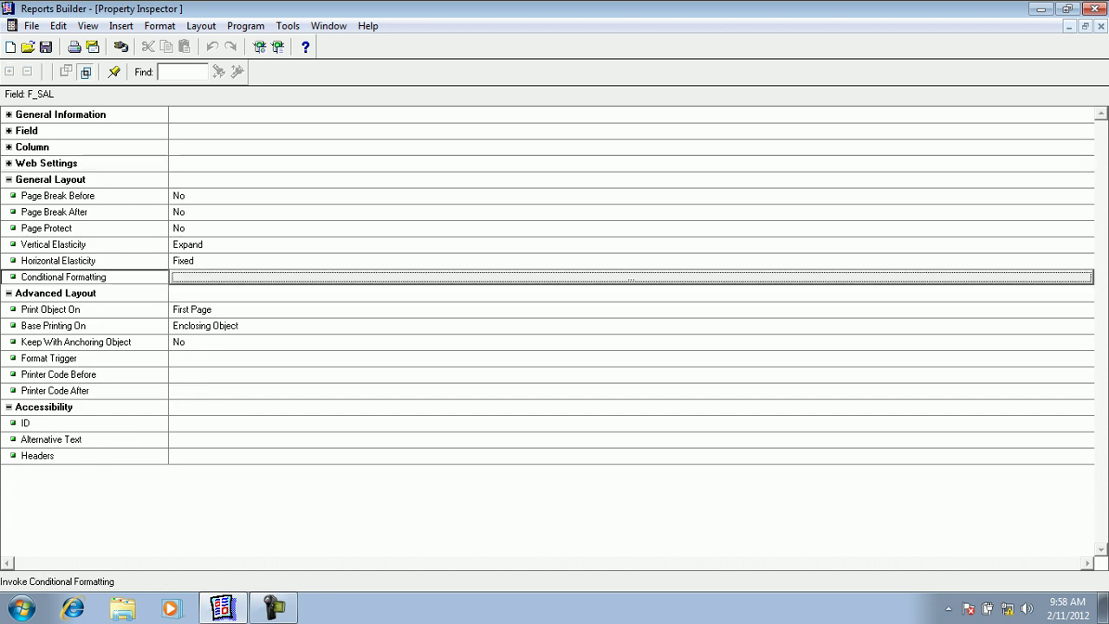
{"action": "left_click", "coordinate": [630, 277]}
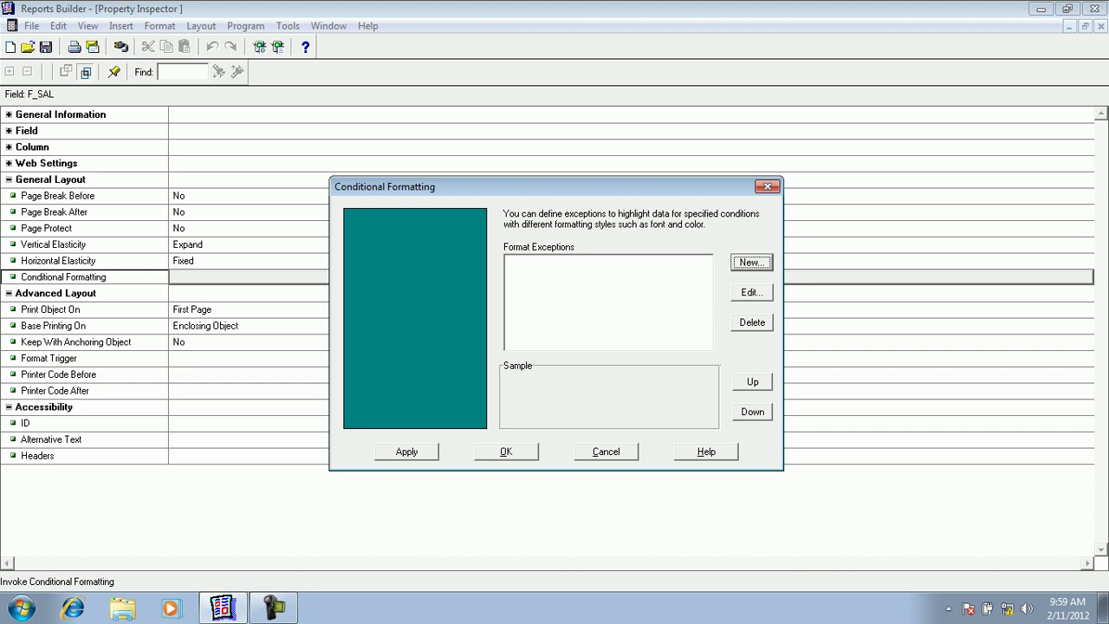
{"action": "left_click", "coordinate": [751, 262]}
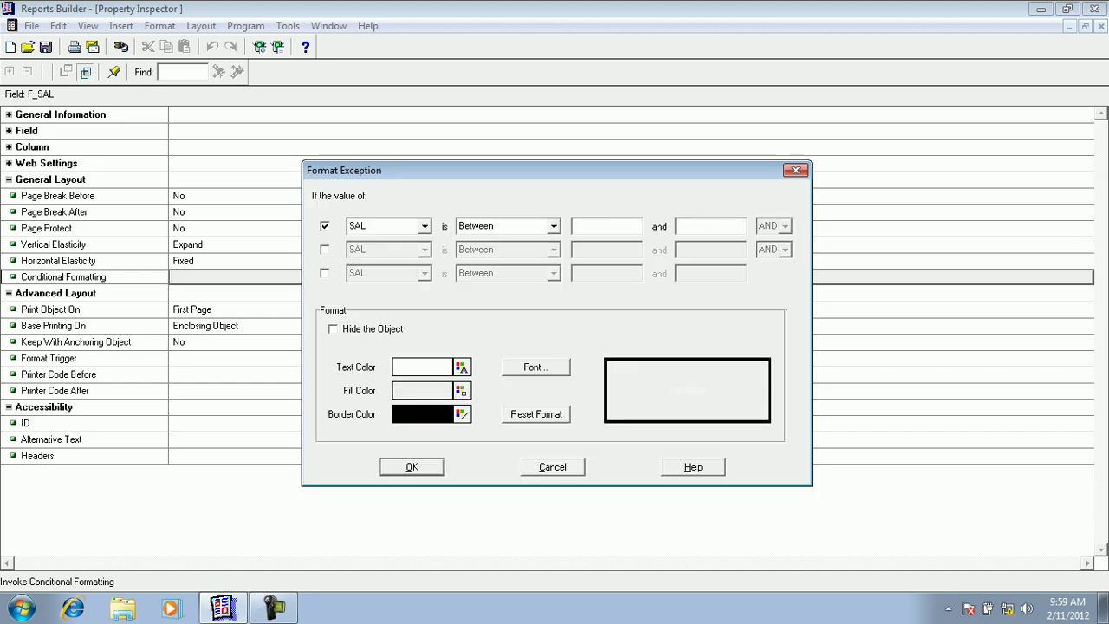
- Define the exception's condition as SAL Less Than or Equal 1500
{"action": "left_click", "coordinate": [425, 227]}
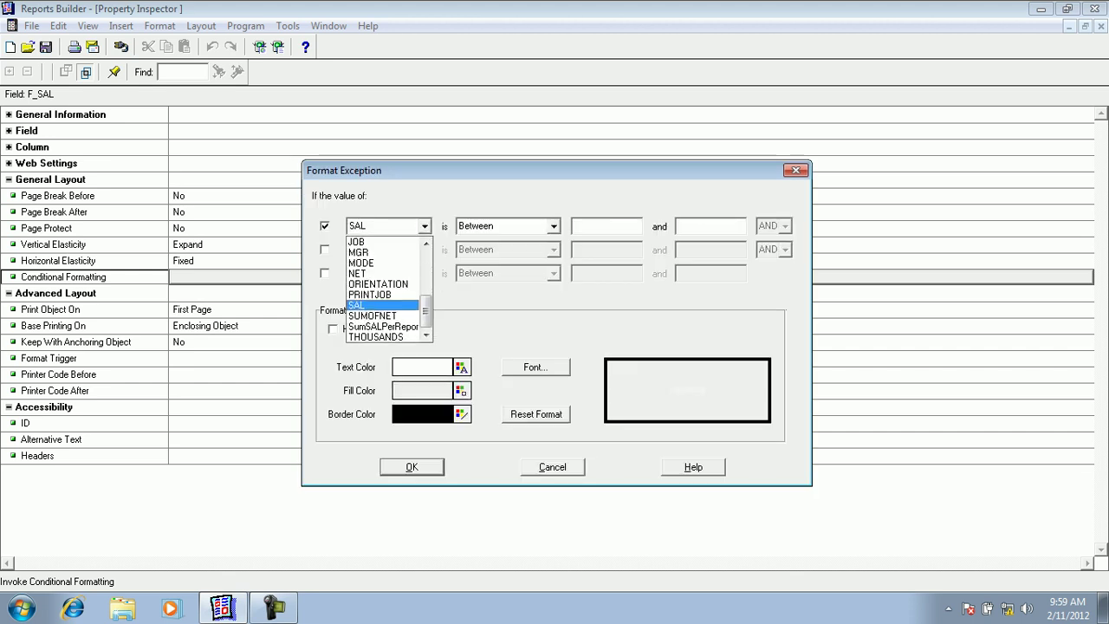
{"action": "left_click", "coordinate": [381, 305]}
{"action": "left_click", "coordinate": [554, 226]}
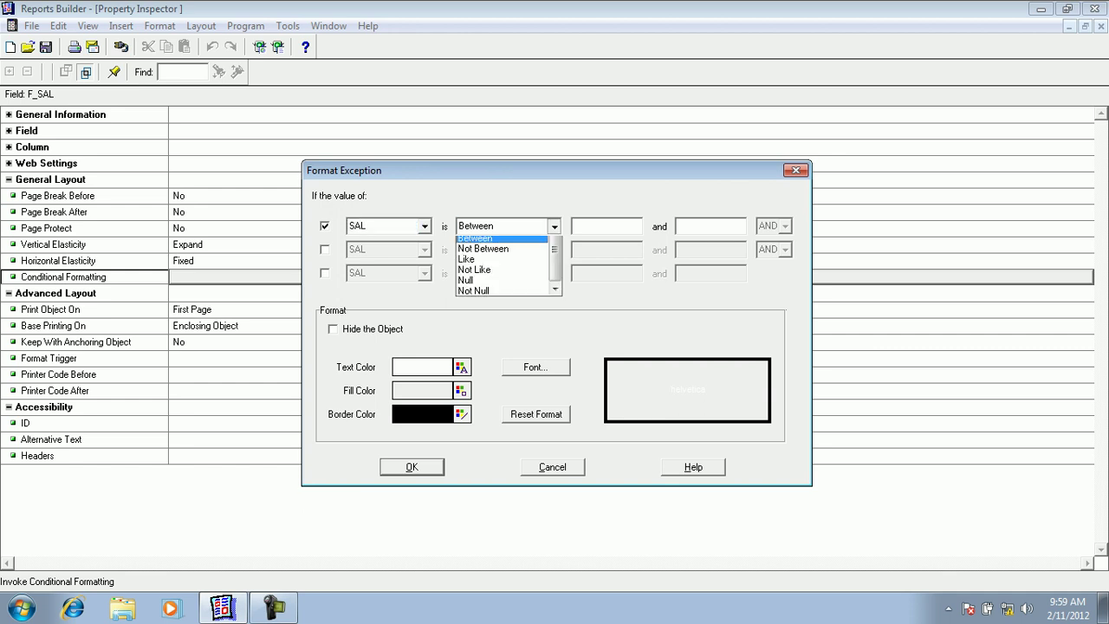
{"action": "key", "text": "Up"}
{"action": "key", "text": "Down"}
{"action": "key", "text": "Down"}
{"action": "key", "text": "Down"}
{"action": "key", "text": "Up"}
{"action": "key", "text": "Up"}
{"action": "key", "text": "Return"}
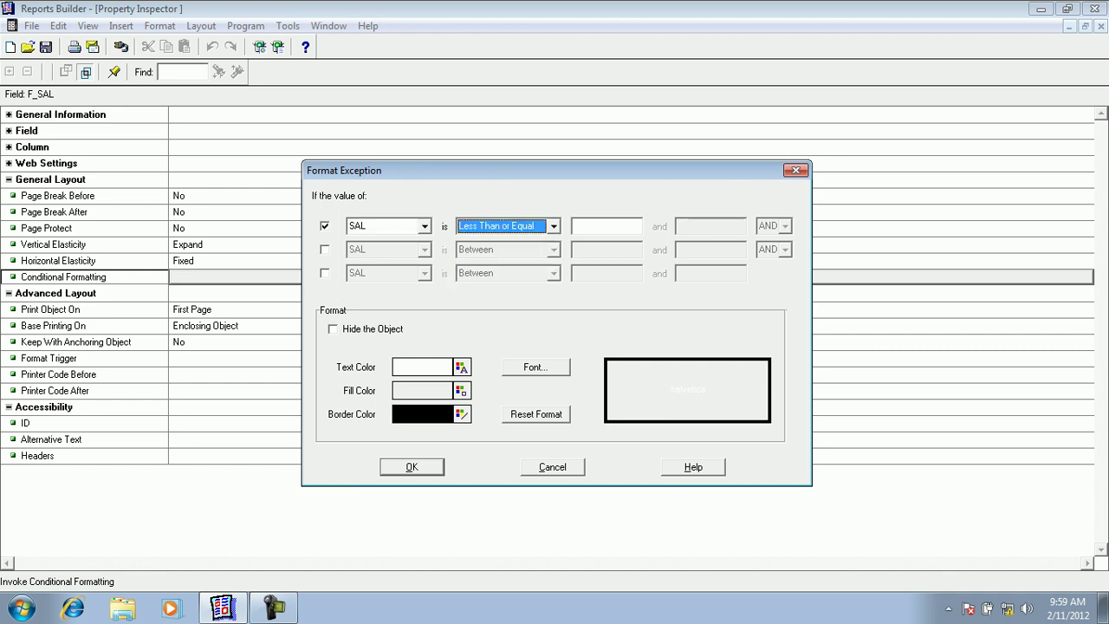
{"action": "key", "text": "Tab"}
{"action": "type", "text": "1500"}
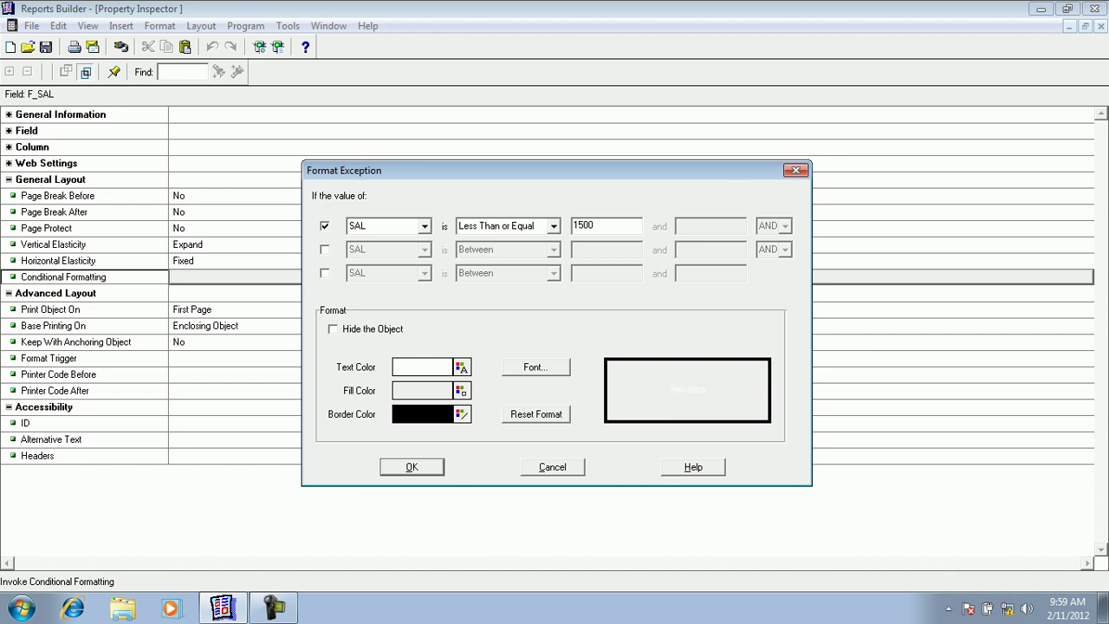
- Set the salary exception's fill color to light gray
{"action": "left_click", "coordinate": [462, 391]}
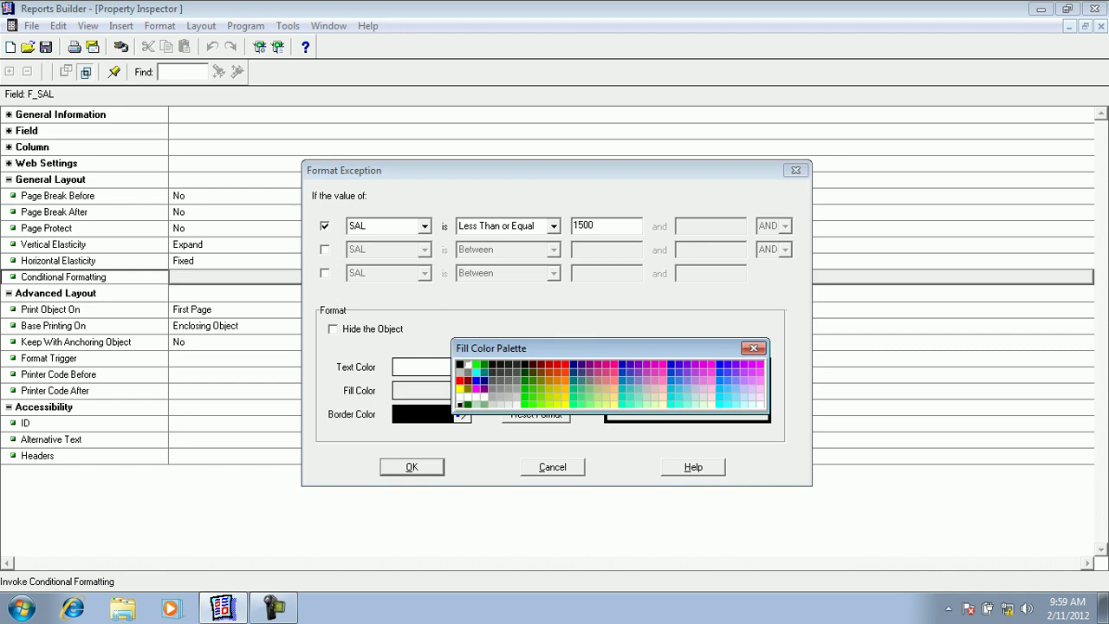
{"action": "left_click", "coordinate": [274, 608]}
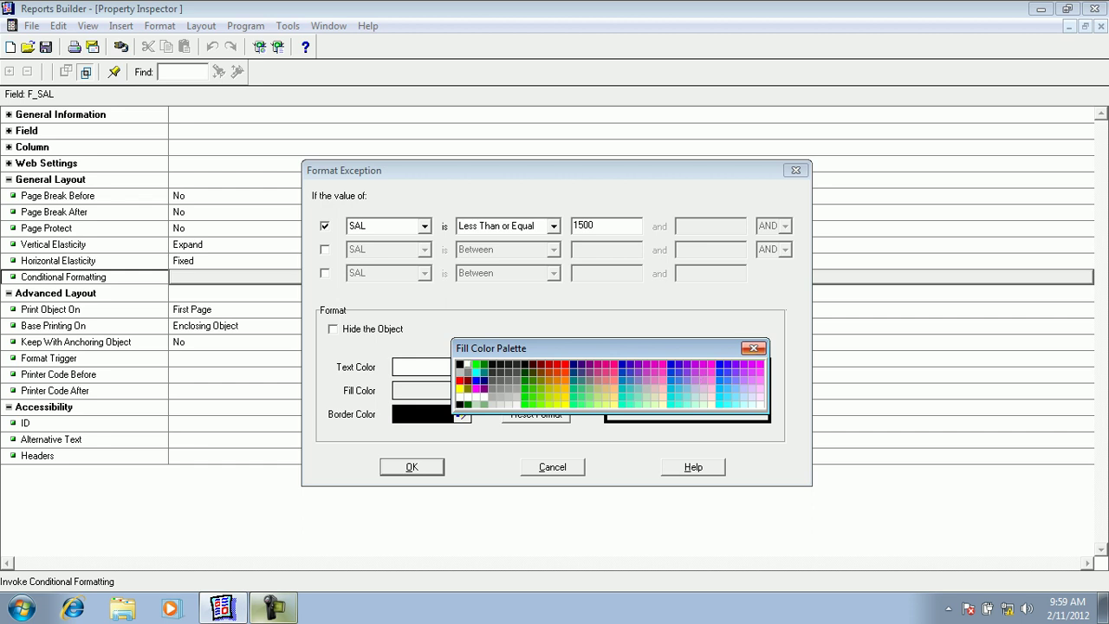
{"action": "left_click", "coordinate": [753, 348]}
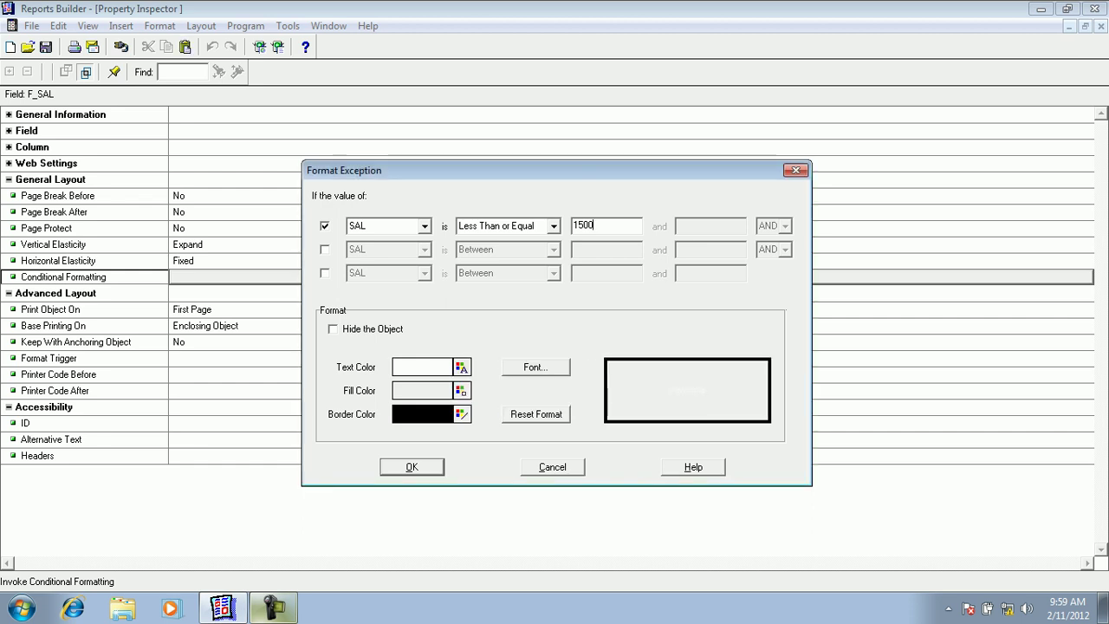
{"action": "left_click", "coordinate": [461, 389]}
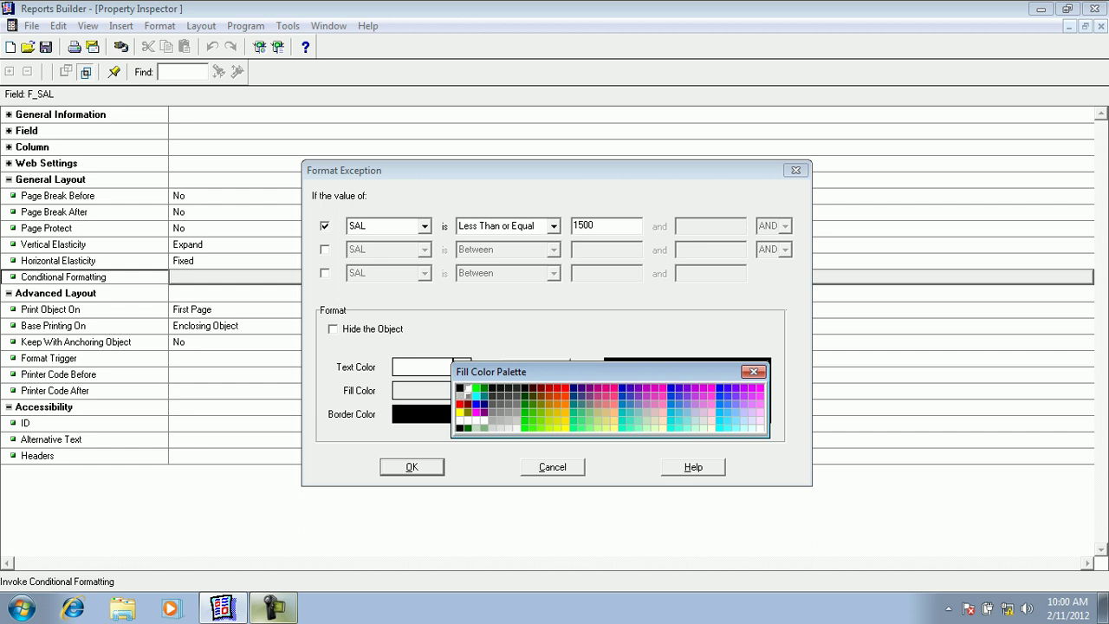
{"action": "left_click", "coordinate": [517, 427]}
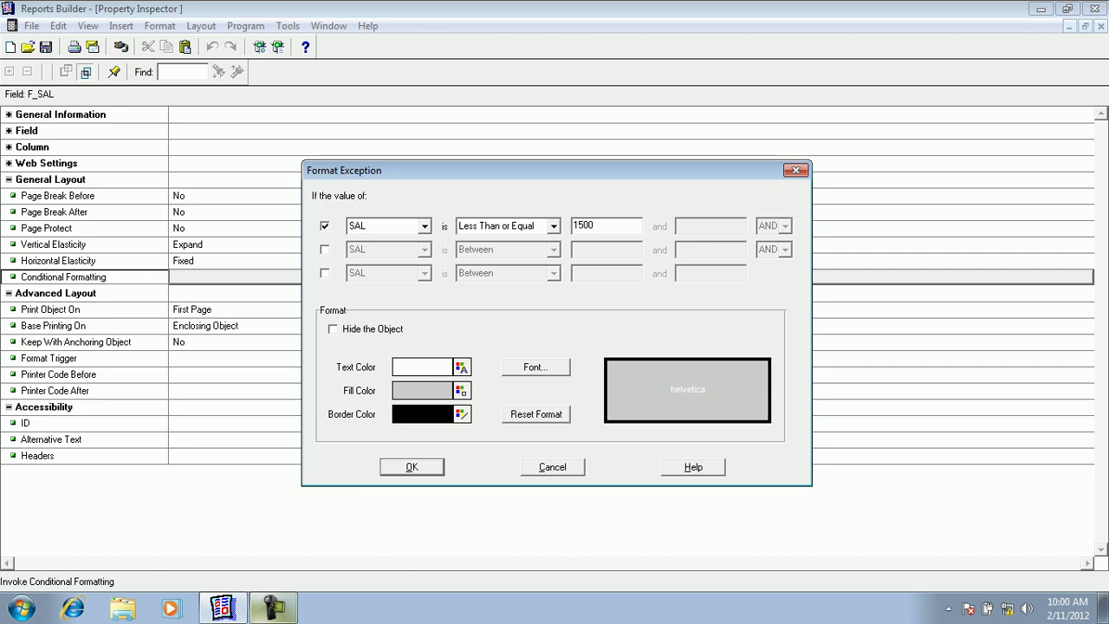
- Choose Arial in Narrow Bold style, size 10, as the salary exception's font
{"action": "left_click", "coordinate": [535, 367]}
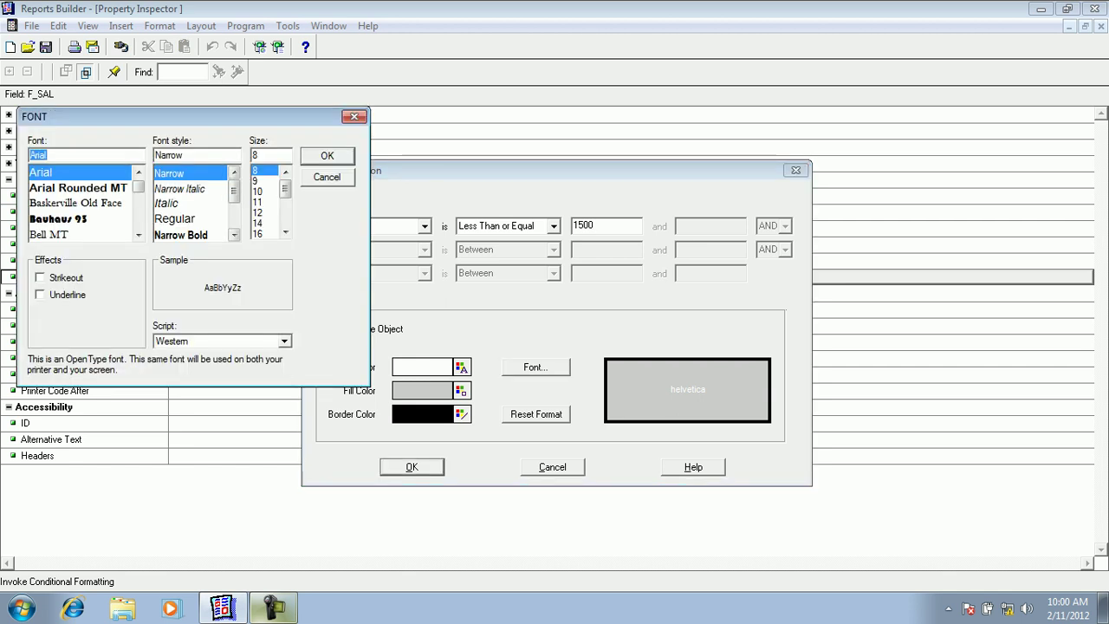
{"action": "left_click", "coordinate": [258, 191]}
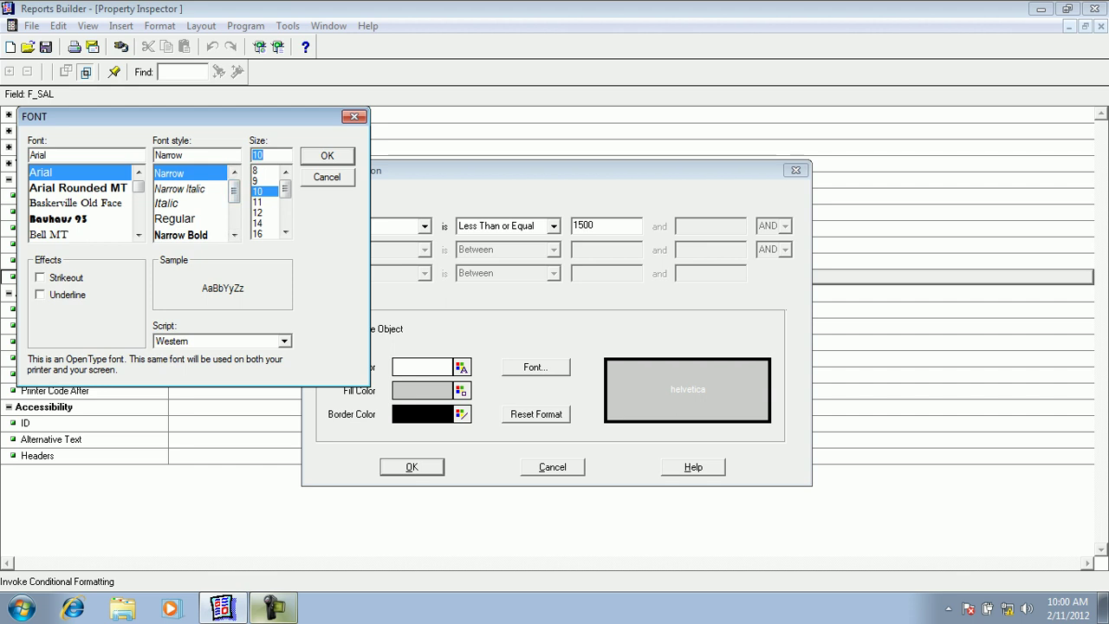
{"action": "left_click", "coordinate": [234, 234]}
{"action": "left_click", "coordinate": [234, 234]}
{"action": "left_click", "coordinate": [182, 204]}
{"action": "left_click", "coordinate": [61, 172]}
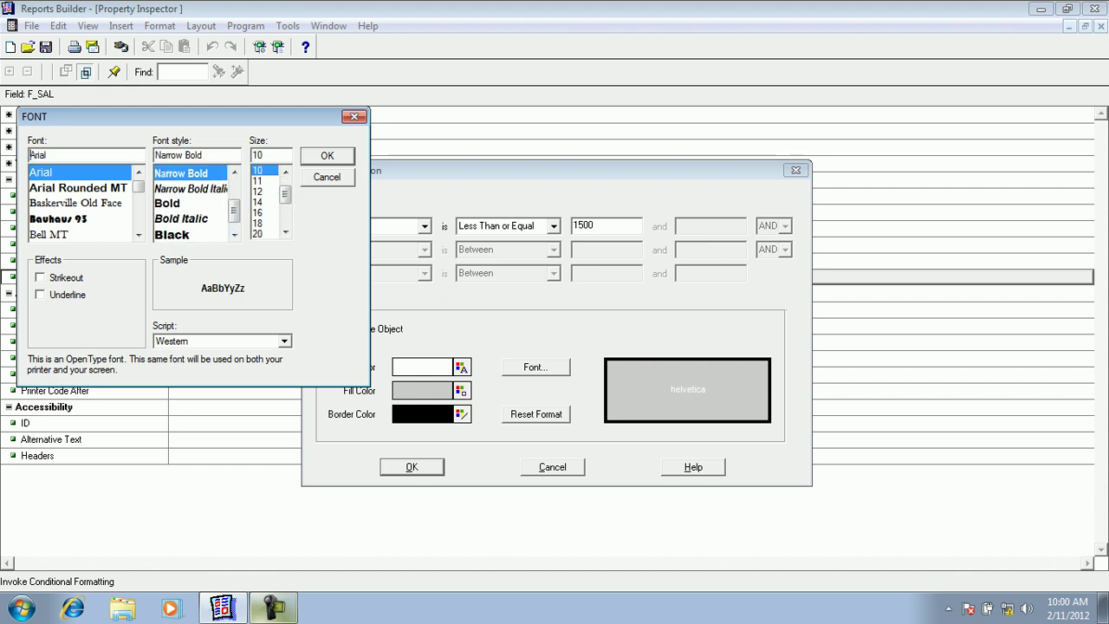
- Try the Strikeout and Underline effects on the salary exception's font
{"action": "left_click", "coordinate": [40, 278]}
{"action": "key", "text": "alt+k"}
{"action": "key", "text": "alt+u"}
{"action": "key", "text": "alt+u"}
{"action": "key", "text": "alt+k"}
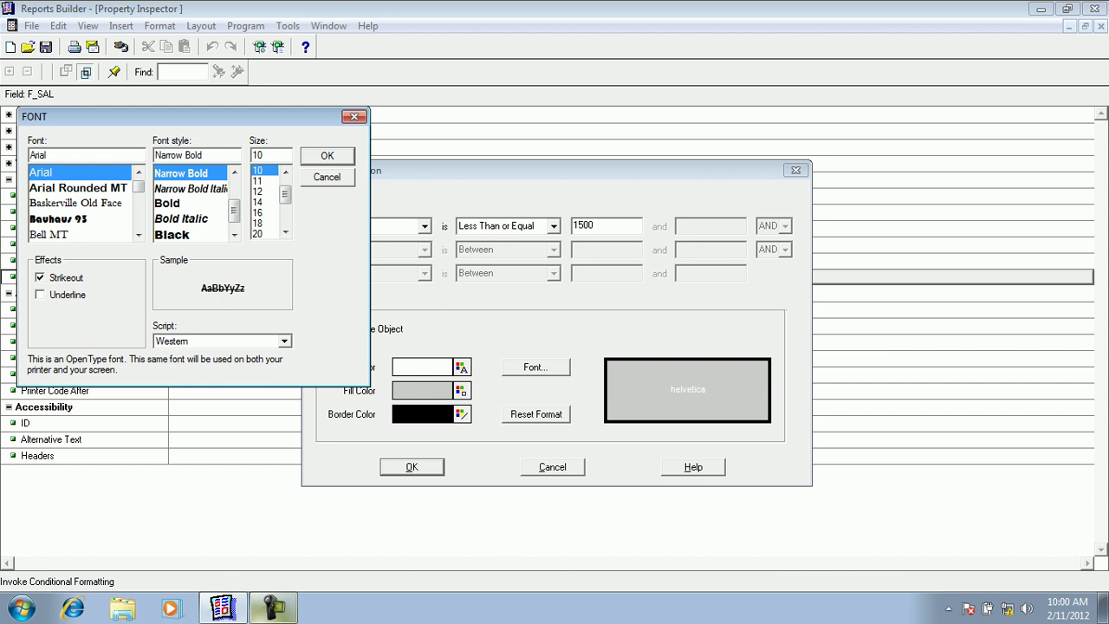
{"action": "key", "text": "alt+k"}
{"action": "left_click", "coordinate": [40, 278]}
{"action": "left_click", "coordinate": [40, 278]}
- Confirm the font and the salary format exception, and run the paper layout of the report
{"action": "key", "text": "Return"}
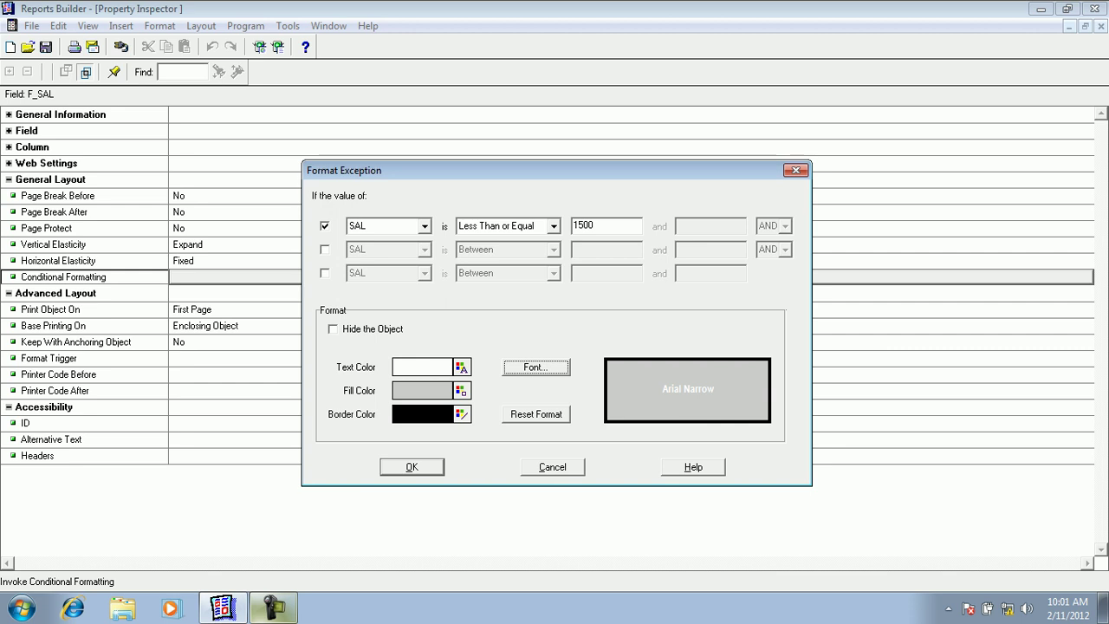
{"action": "left_click", "coordinate": [412, 466]}
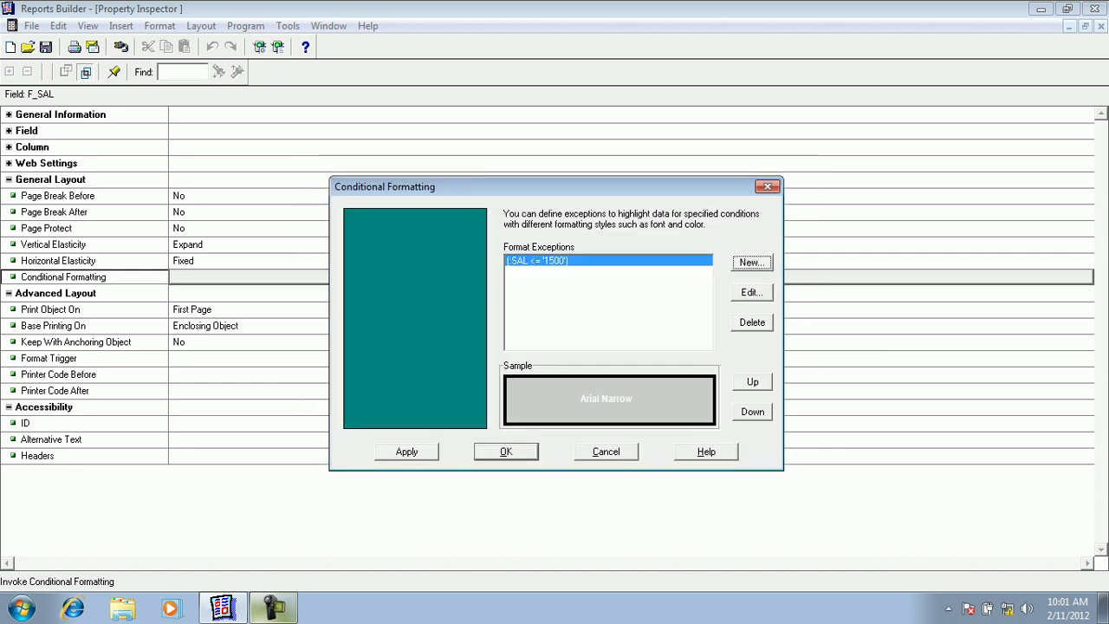
{"action": "left_click", "coordinate": [555, 261]}
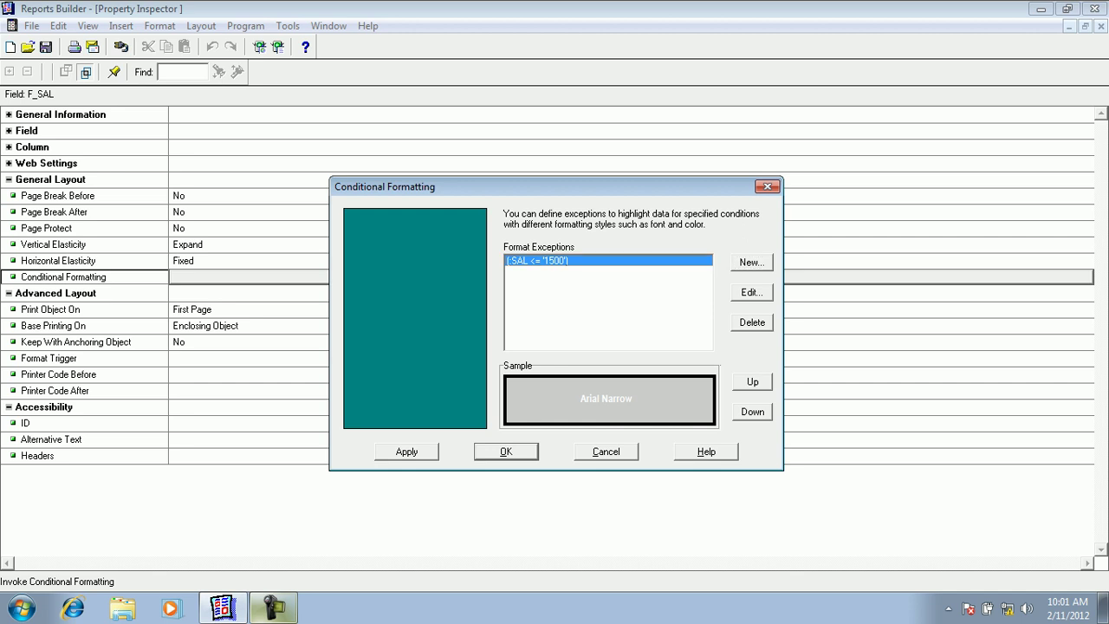
{"action": "key", "text": "Return"}
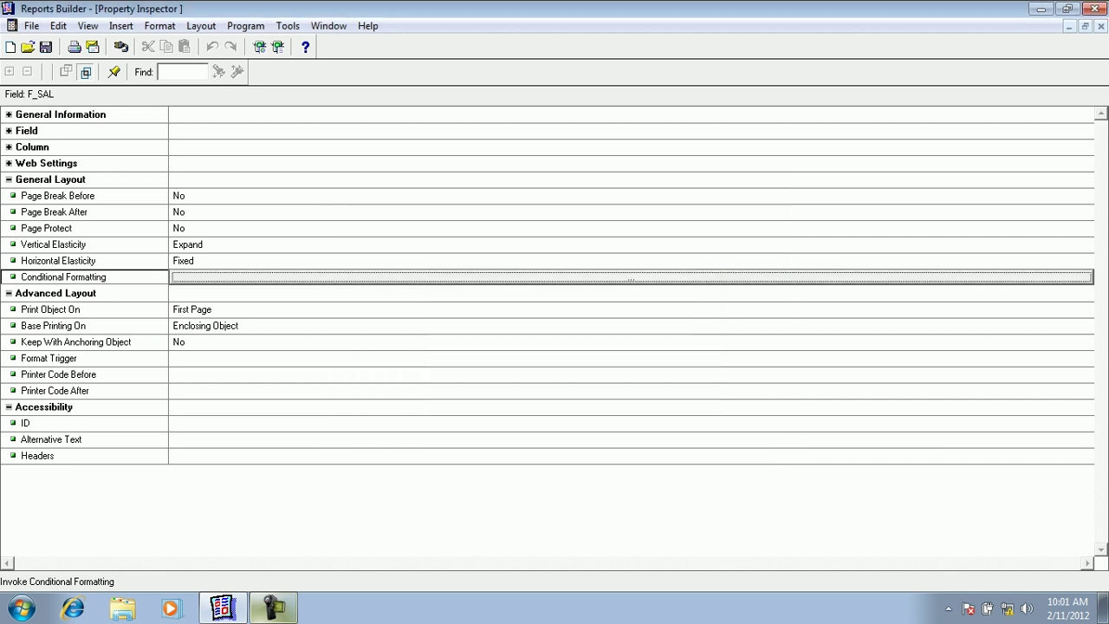
{"action": "left_click", "coordinate": [277, 48]}
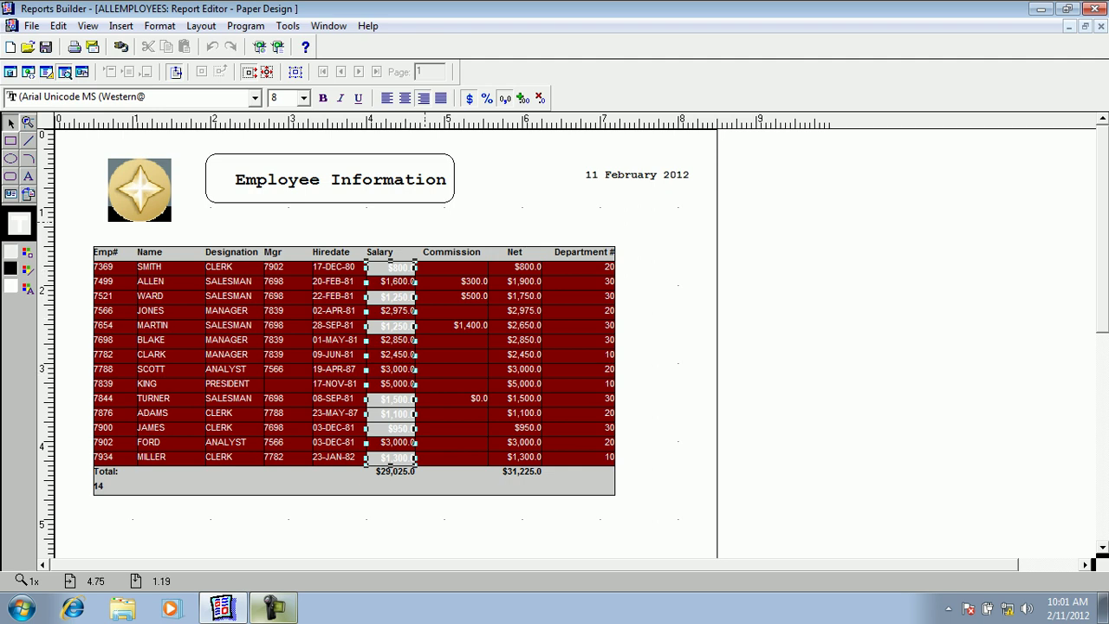
{"action": "left_click", "coordinate": [421, 230]}
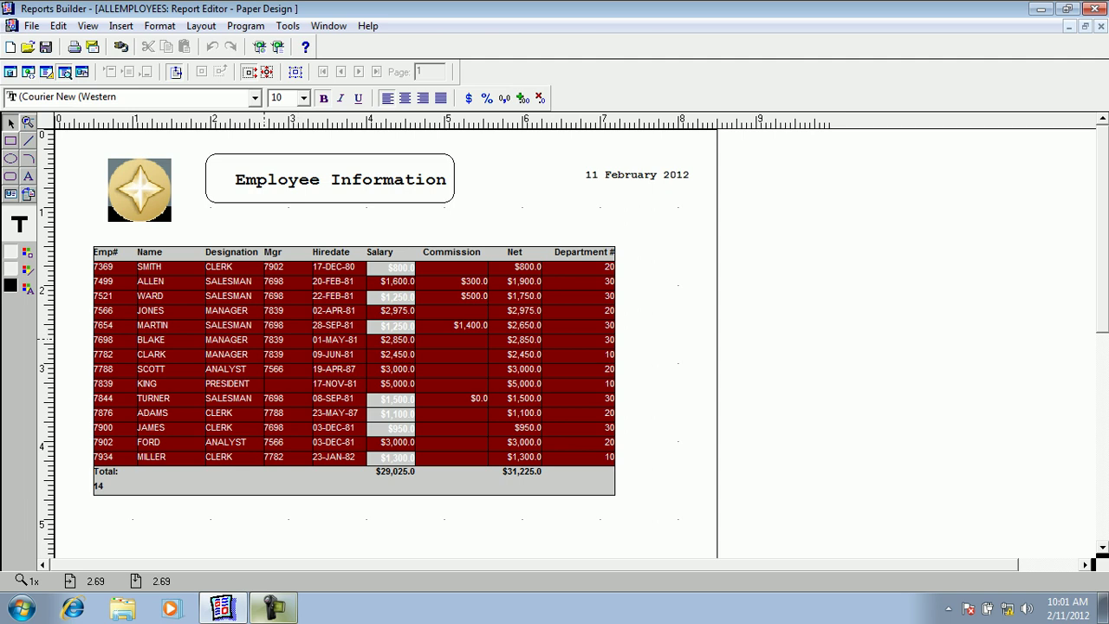
- Open the Designation column field's conditional formatting from its properties and start a new format exception
{"action": "left_click", "coordinate": [234, 348]}
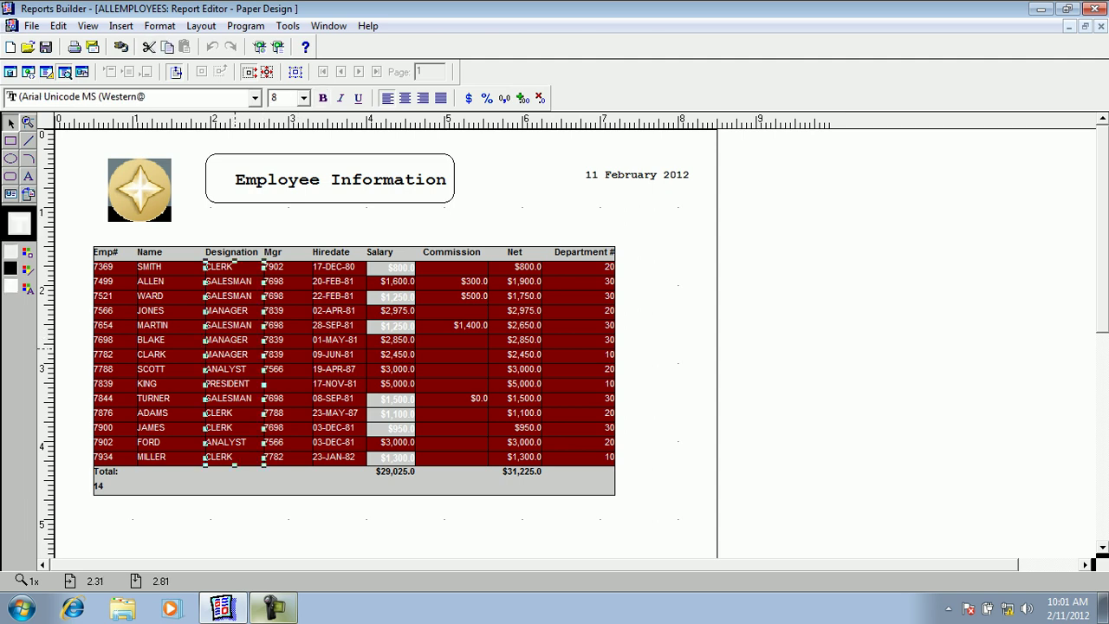
{"action": "double_click", "coordinate": [237, 354]}
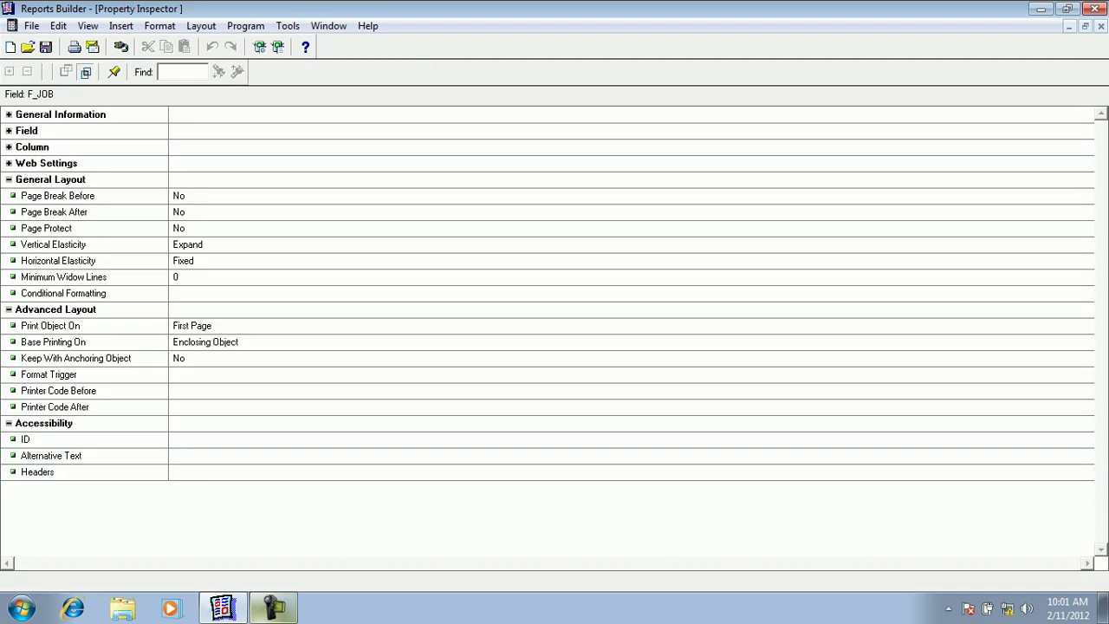
{"action": "left_click", "coordinate": [208, 293]}
{"action": "left_click", "coordinate": [208, 294]}
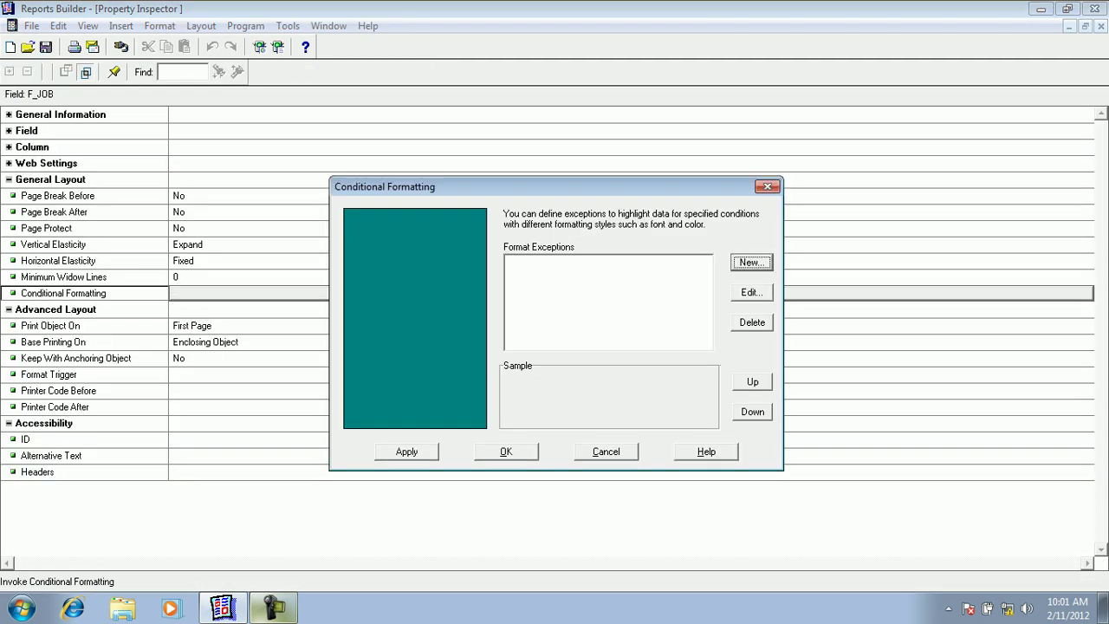
{"action": "left_click", "coordinate": [751, 263]}
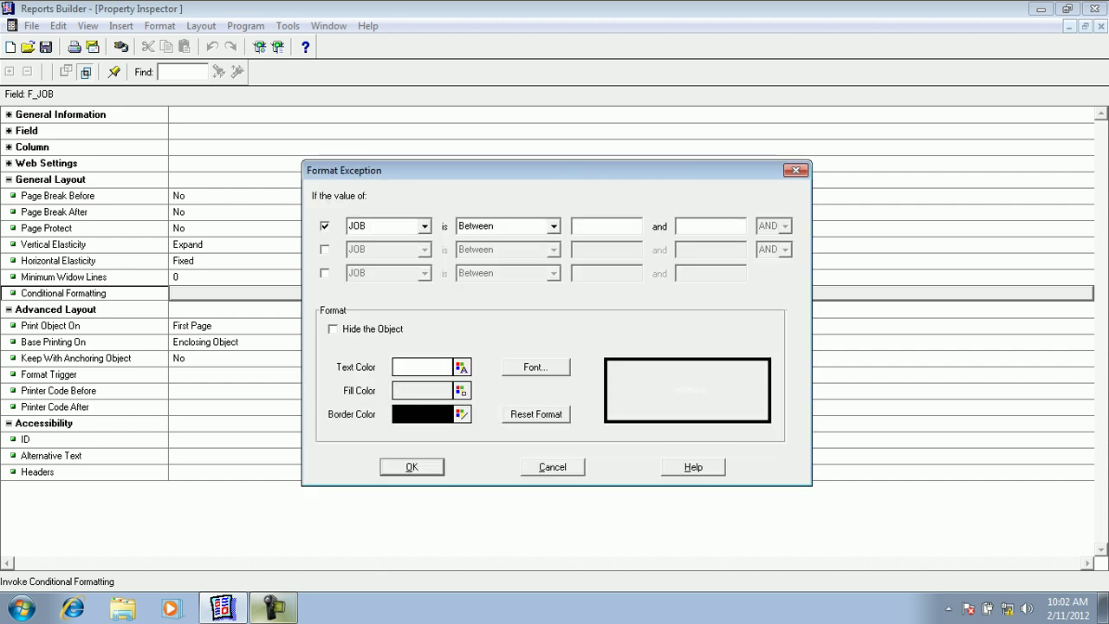
- Define the exception's condition as JOB Equal 'CLERK'
{"action": "left_click", "coordinate": [554, 226]}
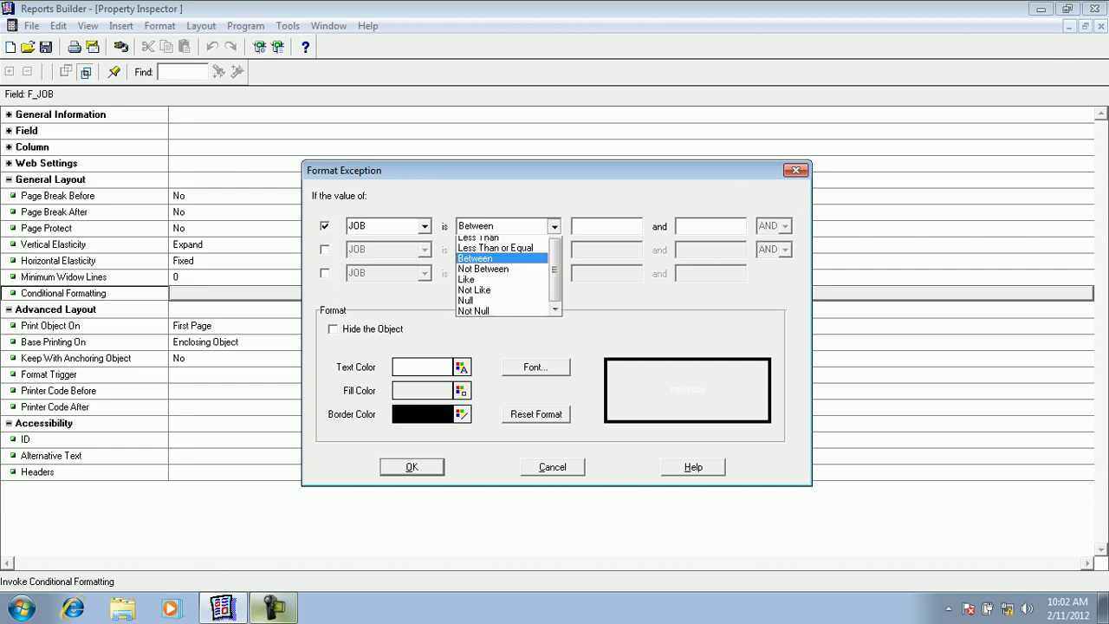
{"action": "left_click", "coordinate": [555, 244]}
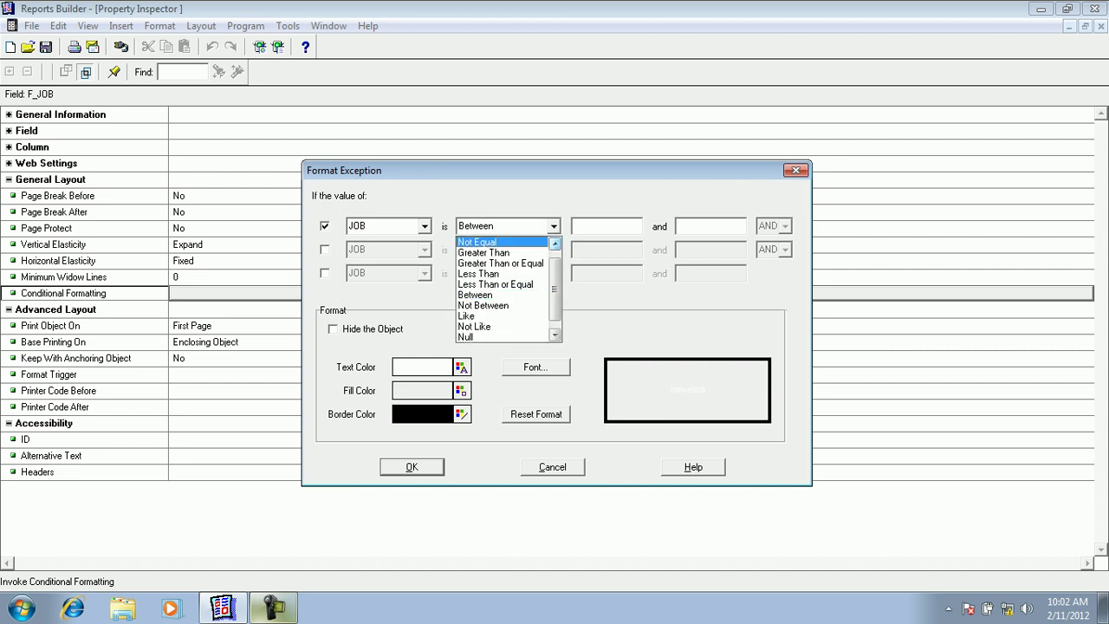
{"action": "left_click", "coordinate": [555, 243]}
{"action": "left_click", "coordinate": [472, 241]}
{"action": "left_click", "coordinate": [606, 226]}
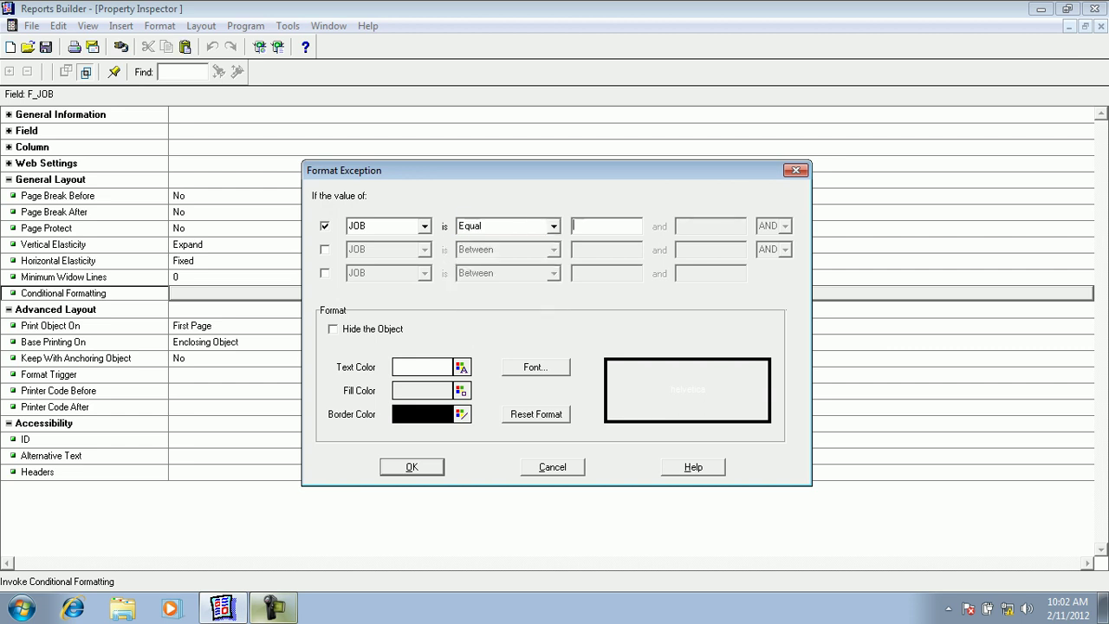
{"action": "type", "text": "1"}
{"action": "type", "text": "'"}
{"action": "type", "text": "Cler"}
{"action": "key", "text": "BackSpace"}
{"action": "key", "text": "BackSpace"}
{"action": "key", "text": "BackSpace"}
{"action": "key", "text": "Caps_Lock"}
{"action": "type", "text": "LERK"}
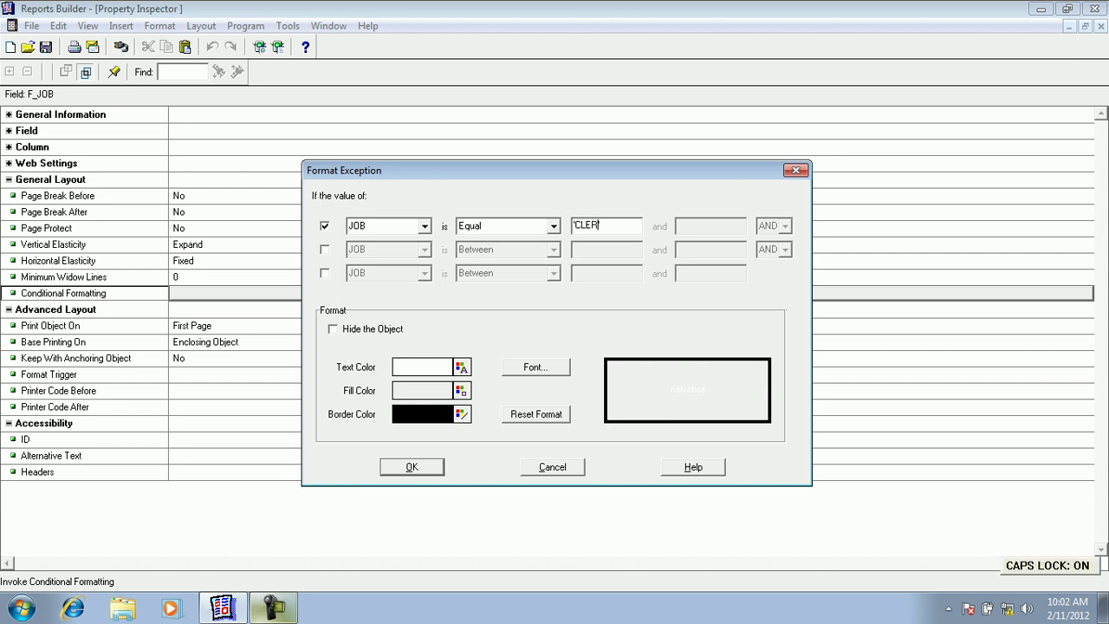
{"action": "key", "text": "Caps_Lock"}
{"action": "type", "text": "'"}
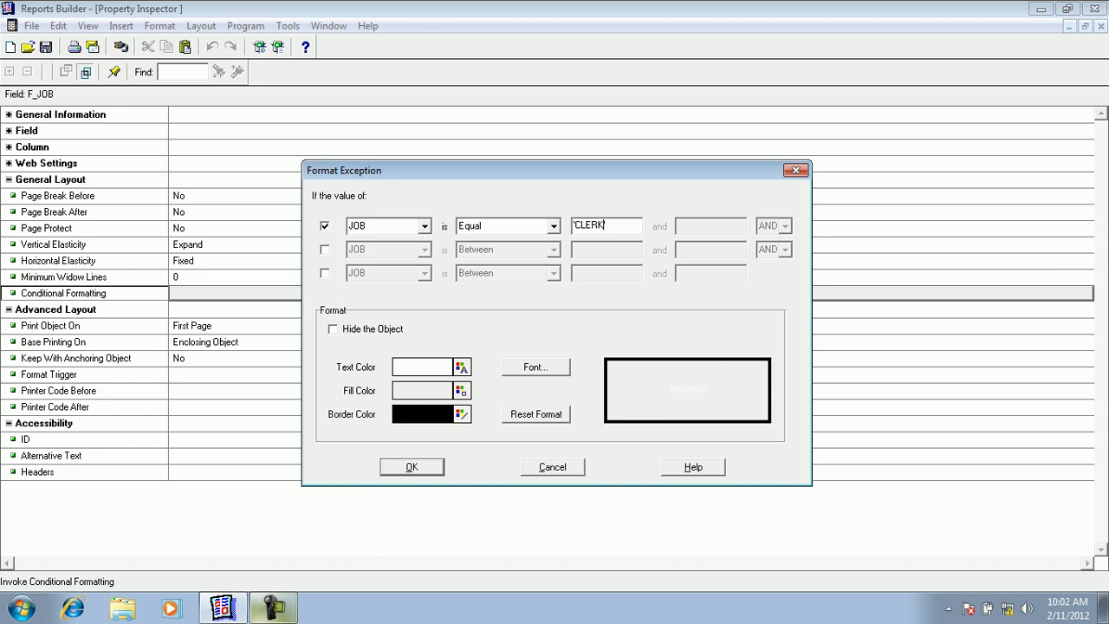
- Give the Designation field's CLERK exception a dark blue fill color and white text color
{"action": "left_click", "coordinate": [462, 367]}
{"action": "left_click", "coordinate": [460, 365]}
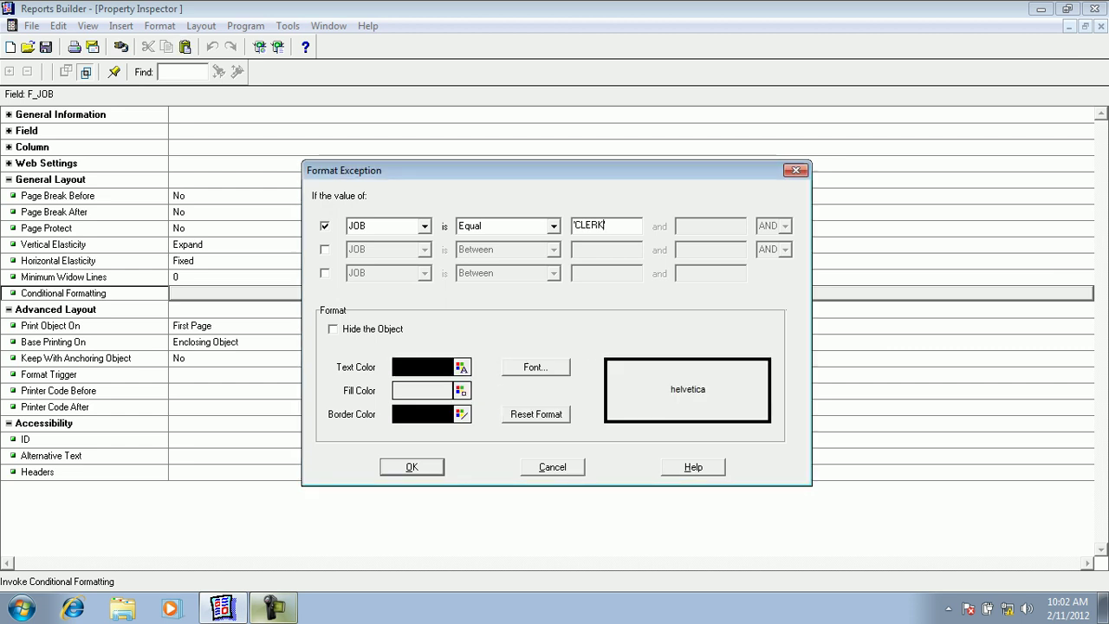
{"action": "left_click", "coordinate": [461, 390]}
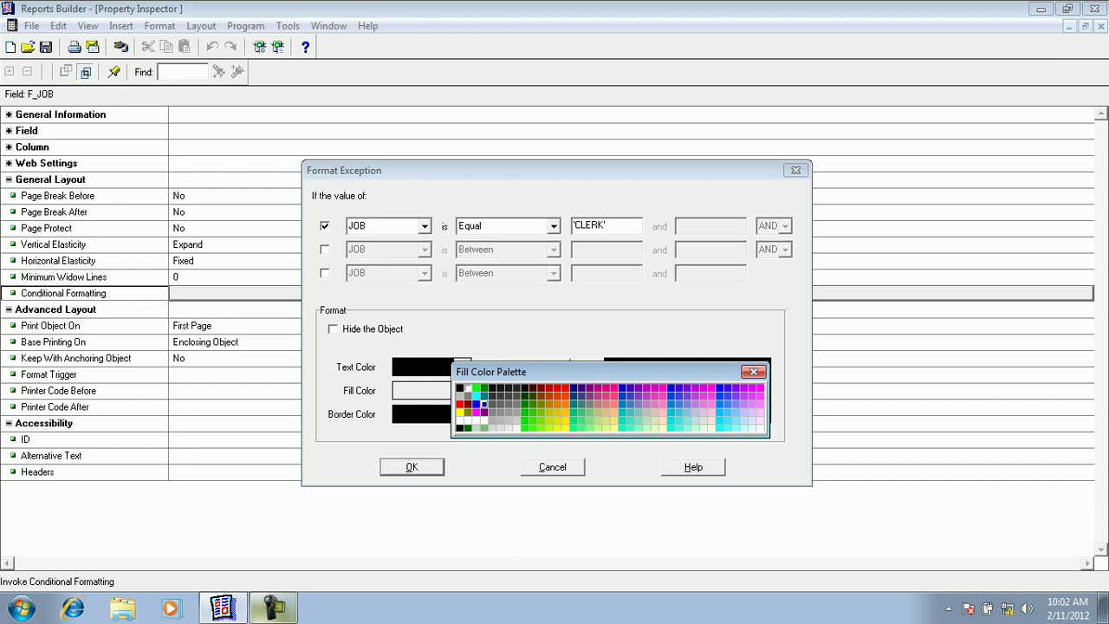
{"action": "left_click", "coordinate": [481, 404]}
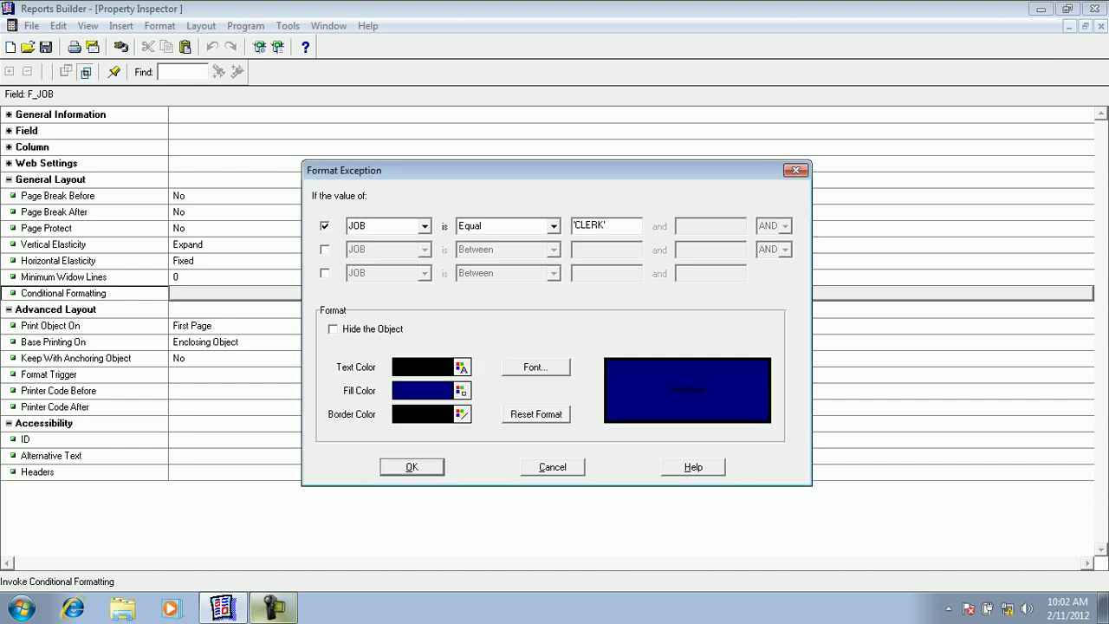
{"action": "left_click", "coordinate": [461, 367]}
{"action": "left_click", "coordinate": [464, 368]}
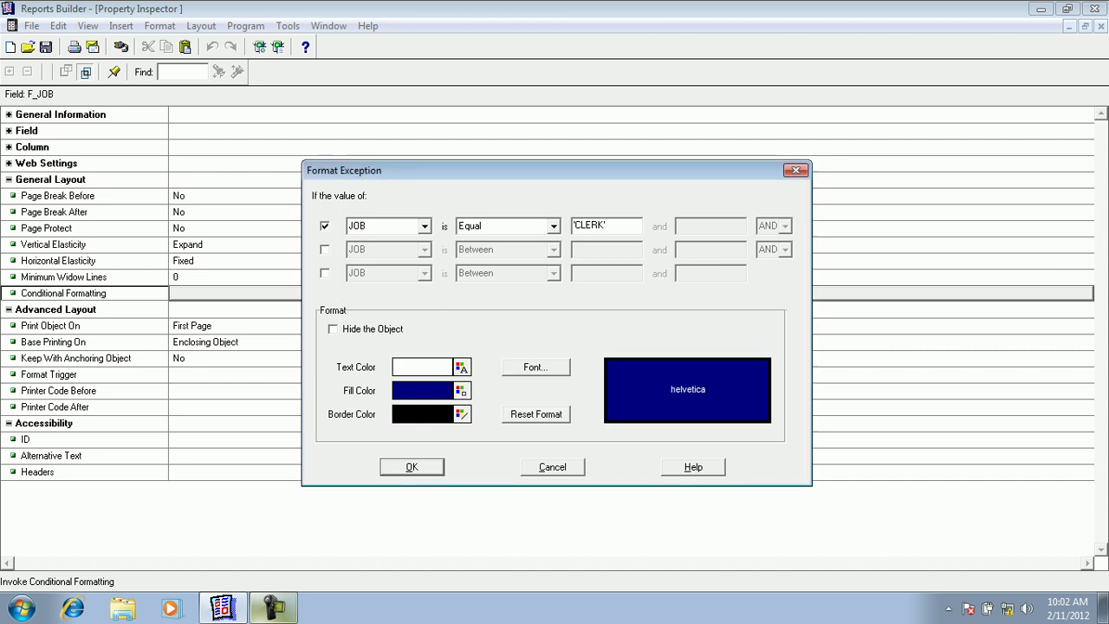
- Use Arial Narrow size 8 for the Designation exception, confirm the conditional formatting, and run the paper layout
{"action": "left_click", "coordinate": [535, 366]}
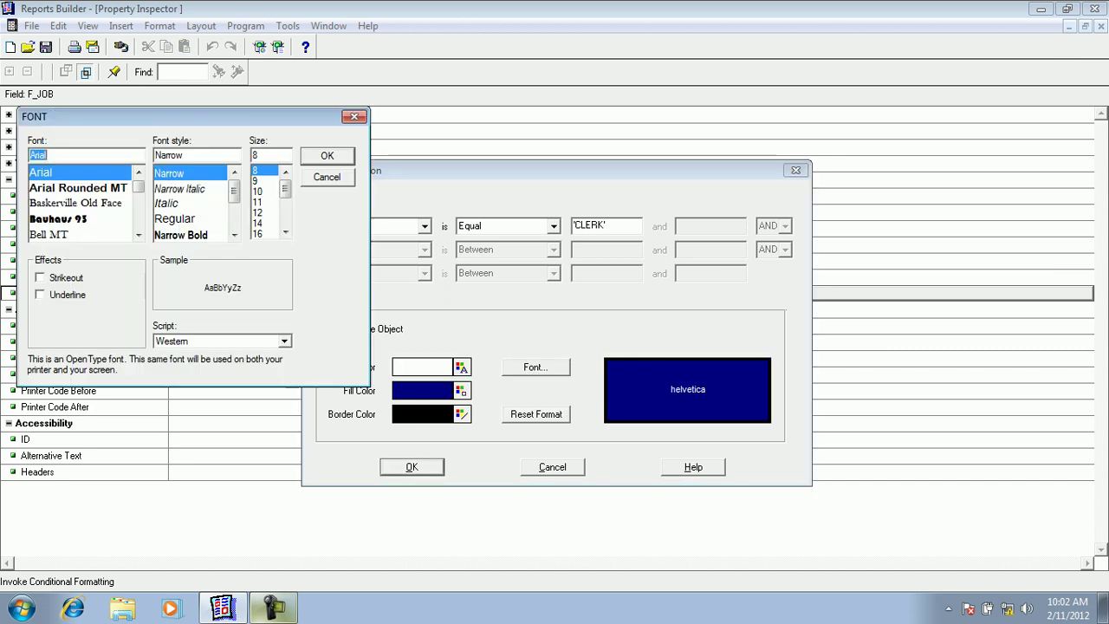
{"action": "left_click", "coordinate": [327, 155]}
{"action": "key", "text": "Return"}
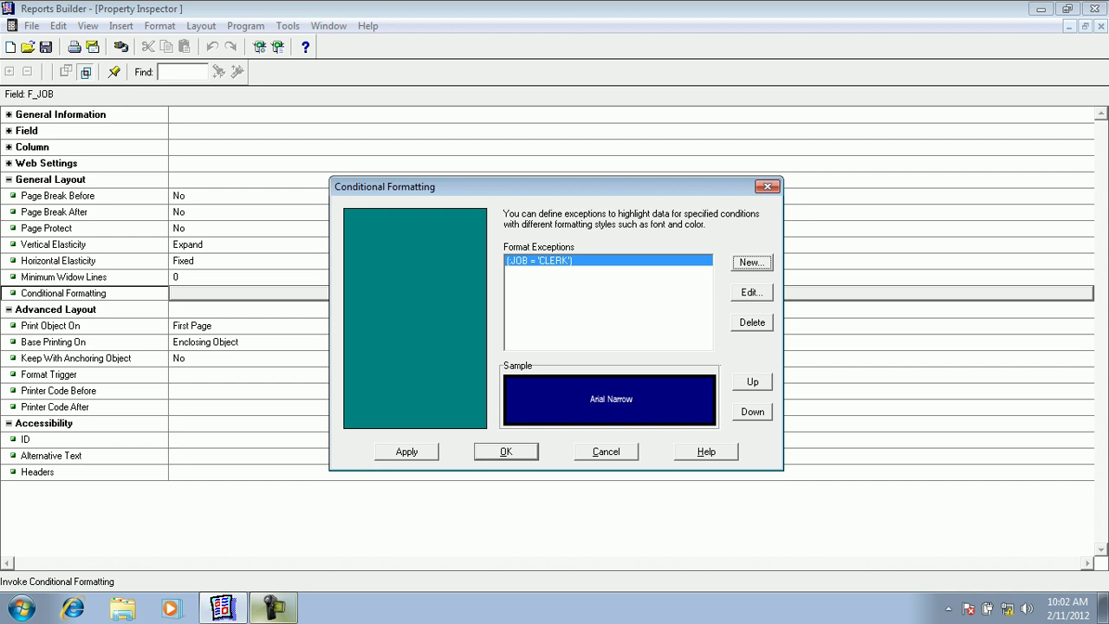
{"action": "key", "text": "Return"}
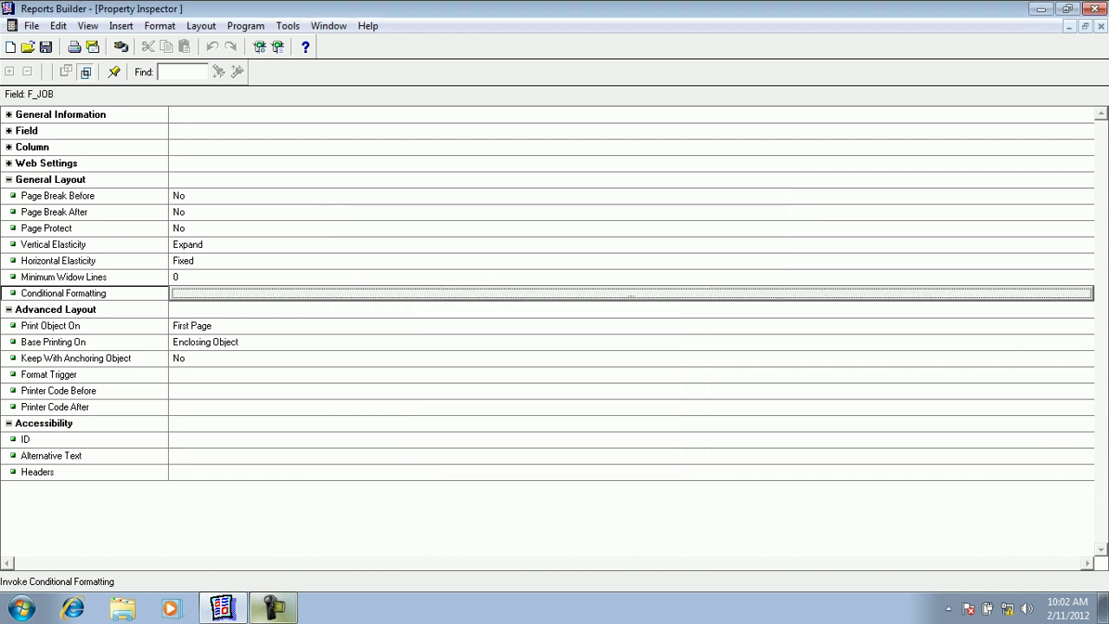
{"action": "left_click", "coordinate": [277, 47]}
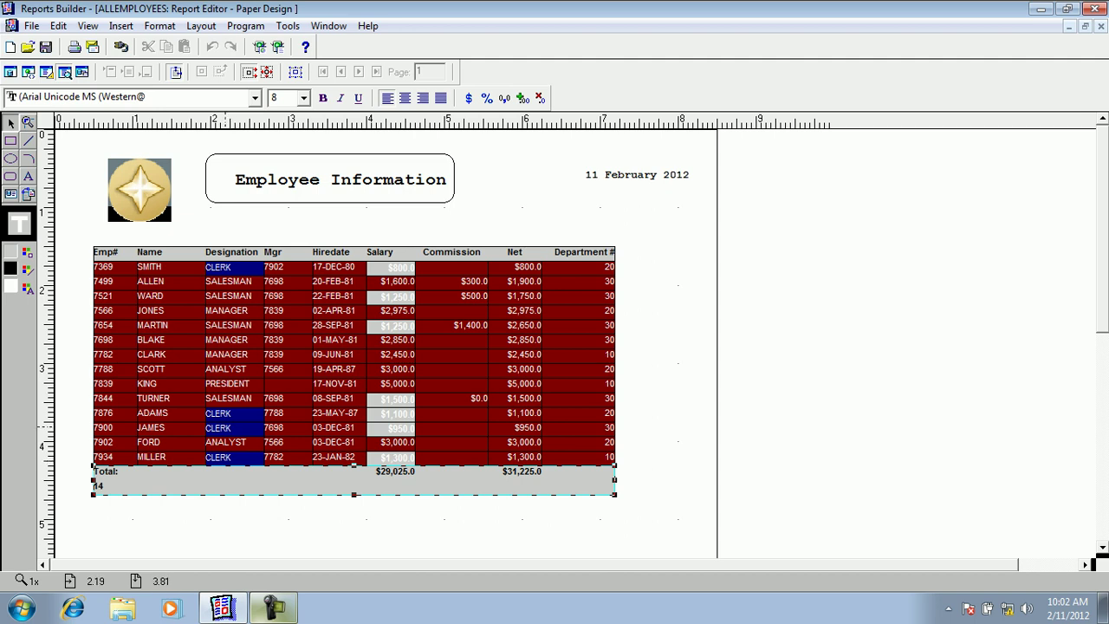
- Delete the JOB = 'CLERK' exception from the Designation field's conditional formatting and run the paper layout
{"action": "double_click", "coordinate": [228, 429]}
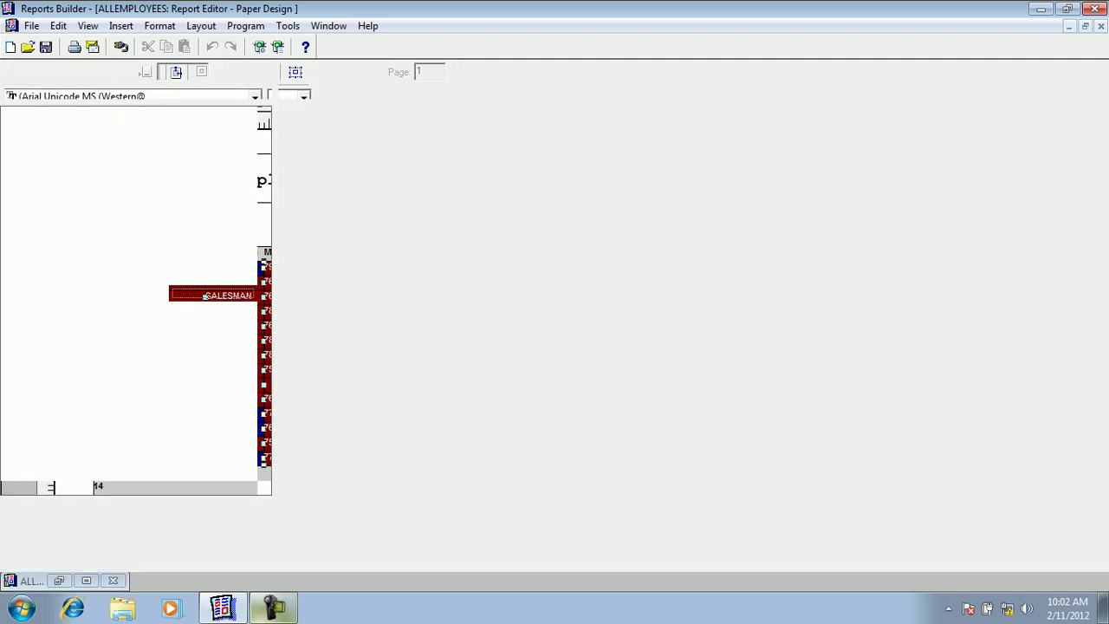
{"action": "left_click", "coordinate": [631, 294]}
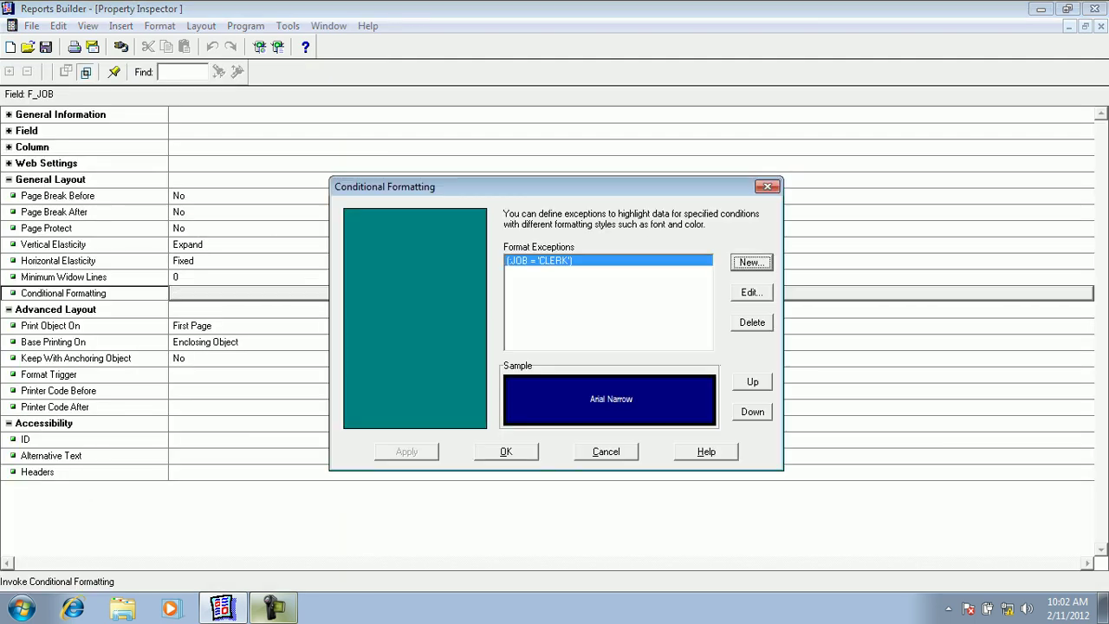
{"action": "left_click", "coordinate": [752, 322]}
{"action": "left_click", "coordinate": [506, 451]}
{"action": "left_click", "coordinate": [277, 46]}
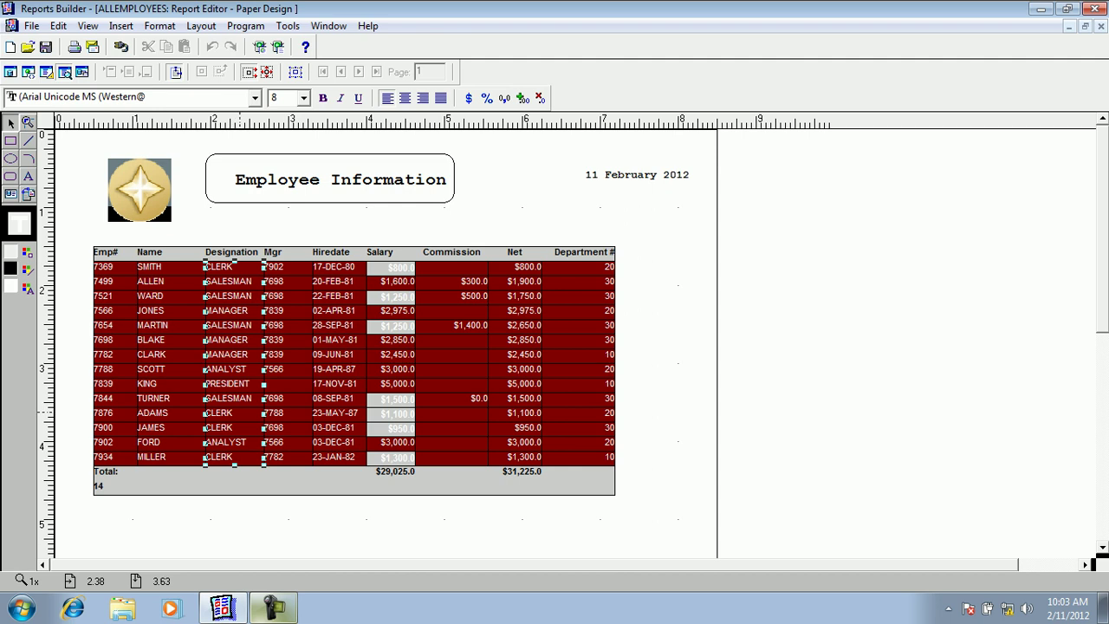
- Open the Emp# column field's conditional formatting from its properties and start a new format exception
{"action": "left_click", "coordinate": [184, 485]}
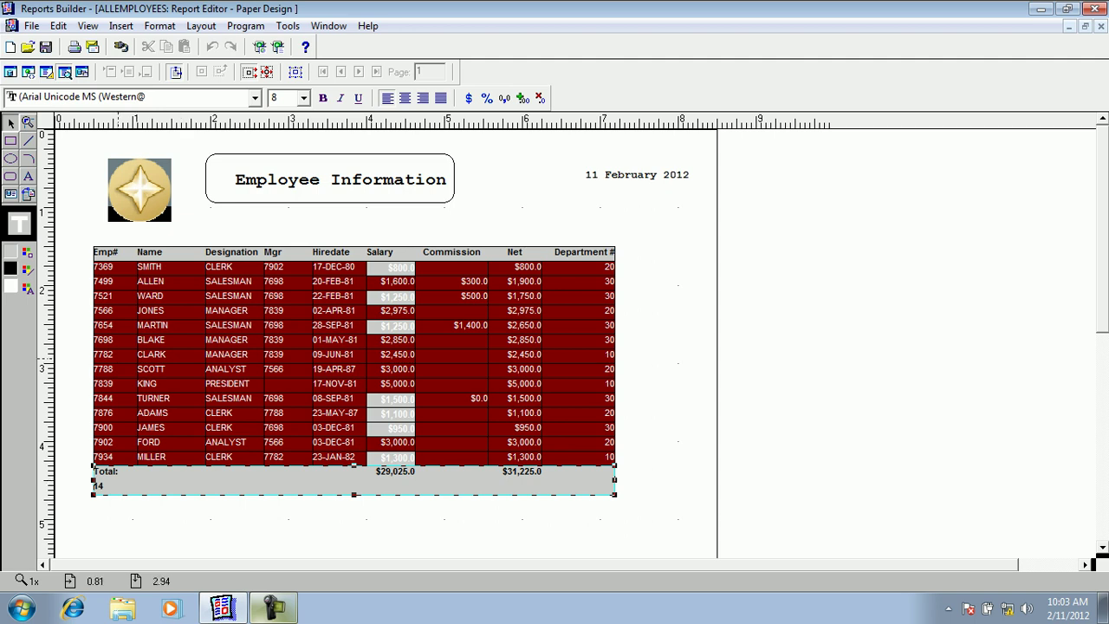
{"action": "left_click", "coordinate": [115, 358]}
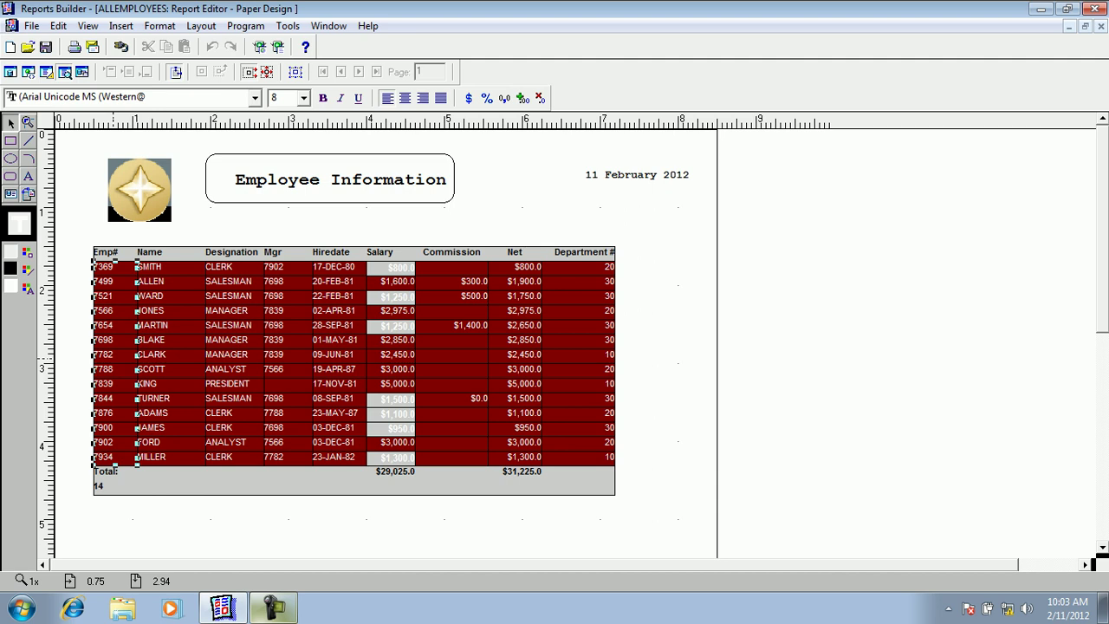
{"action": "double_click", "coordinate": [112, 359]}
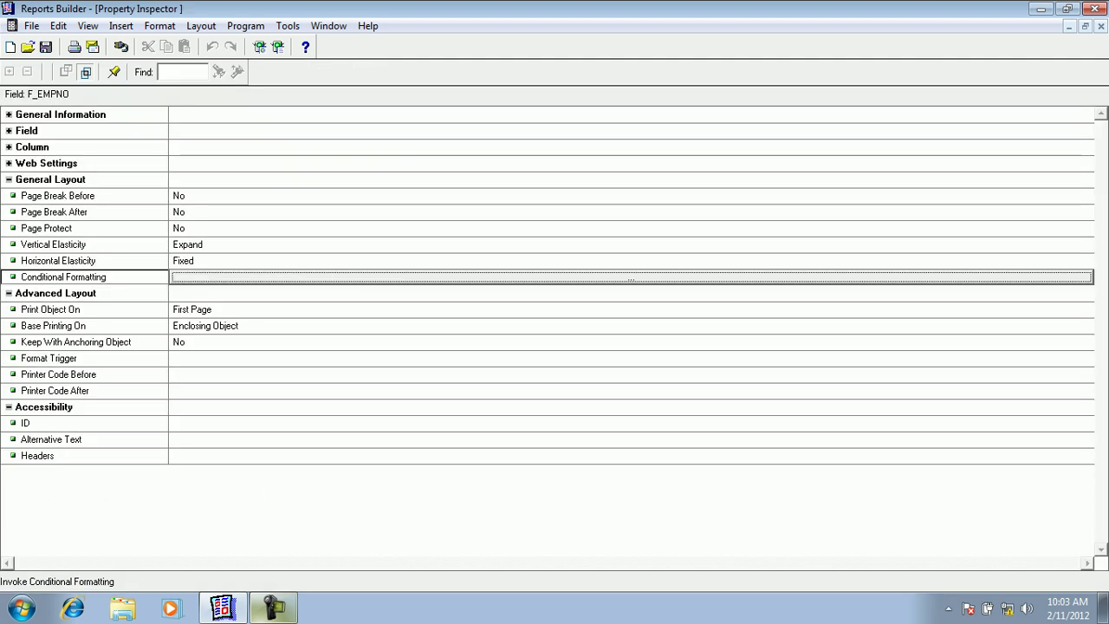
{"action": "left_click", "coordinate": [631, 278]}
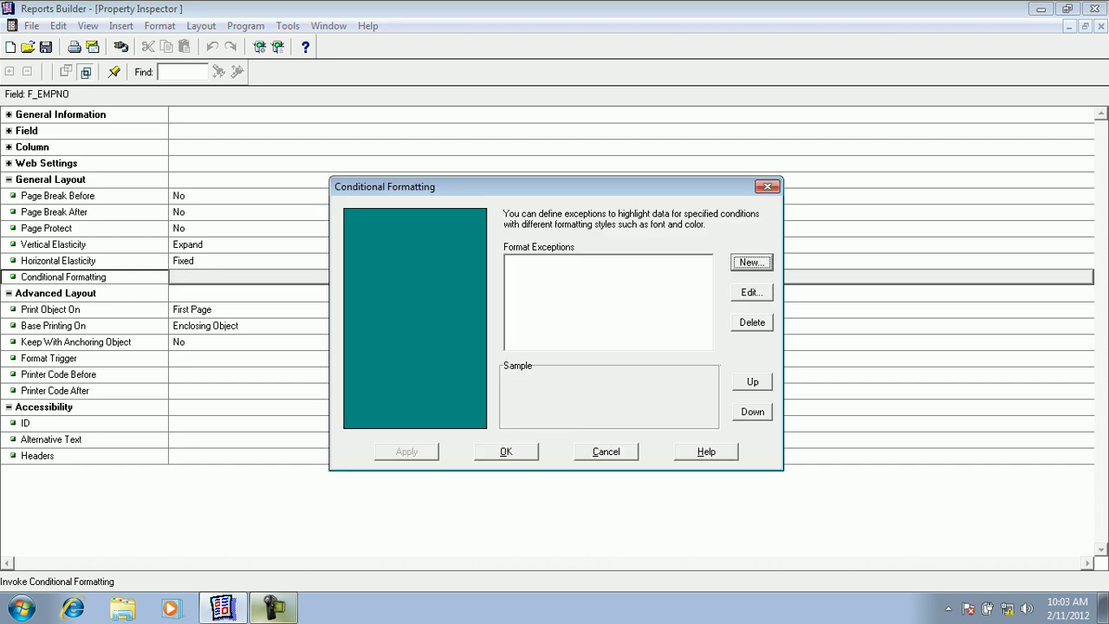
{"action": "left_click", "coordinate": [752, 262]}
{"action": "key", "text": "Return"}
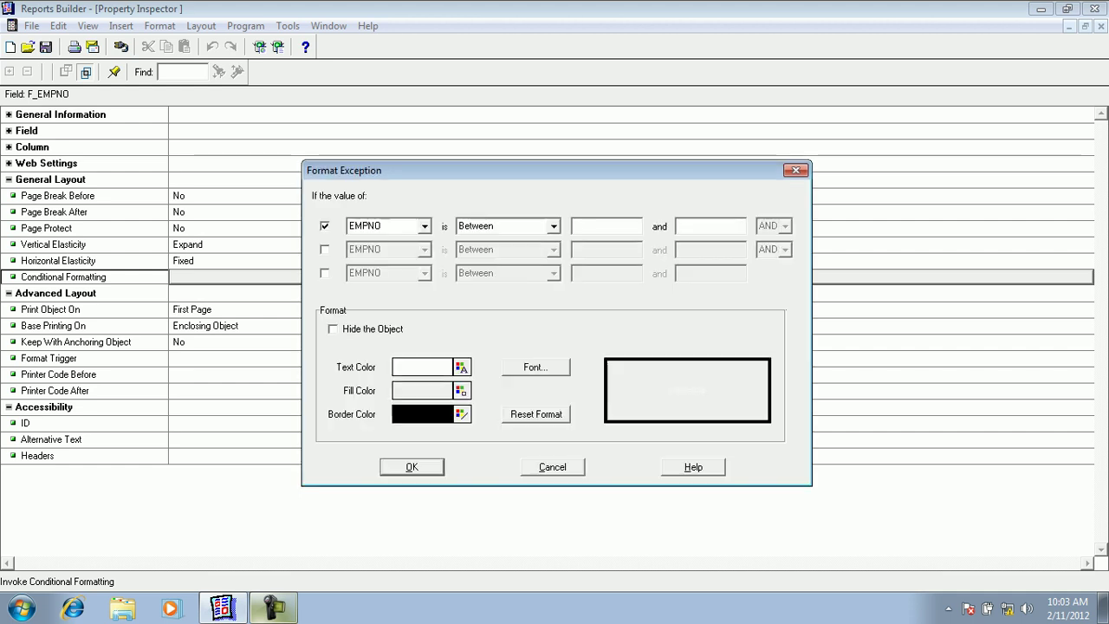
- Define the Emp# field's exception condition as JOB Equal 'CLERK'
{"action": "key", "text": "alt+Down"}
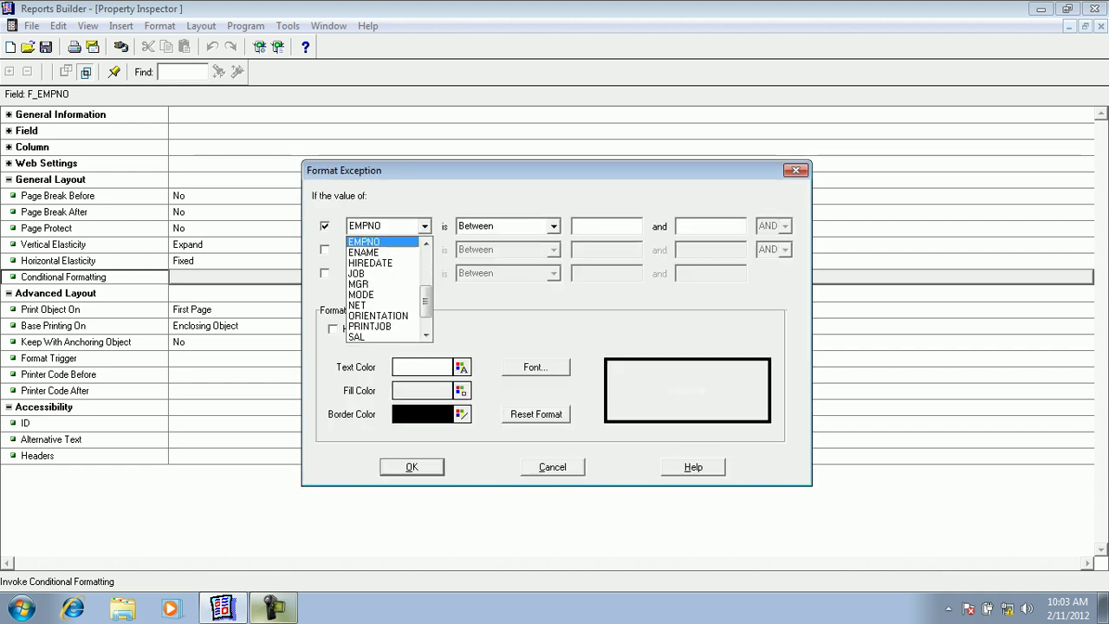
{"action": "key", "text": "Down"}
{"action": "key", "text": "Down"}
{"action": "key", "text": "Down"}
{"action": "key", "text": "Return"}
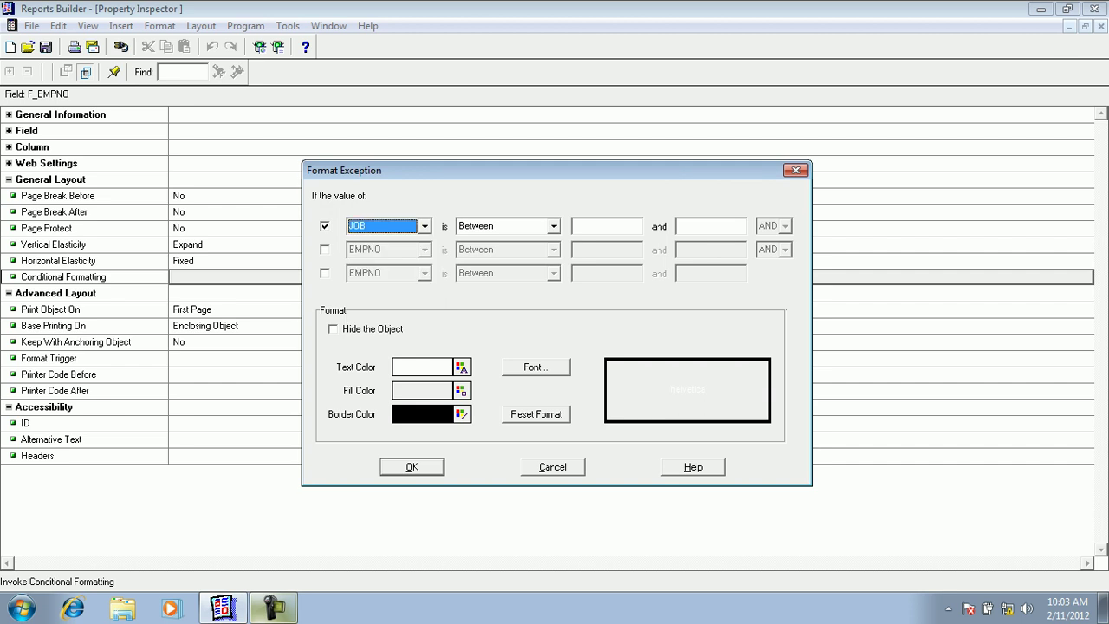
{"action": "left_click", "coordinate": [554, 226]}
{"action": "left_click", "coordinate": [554, 243]}
{"action": "left_click", "coordinate": [554, 243]}
{"action": "key", "text": "Return"}
{"action": "key", "text": "Tab"}
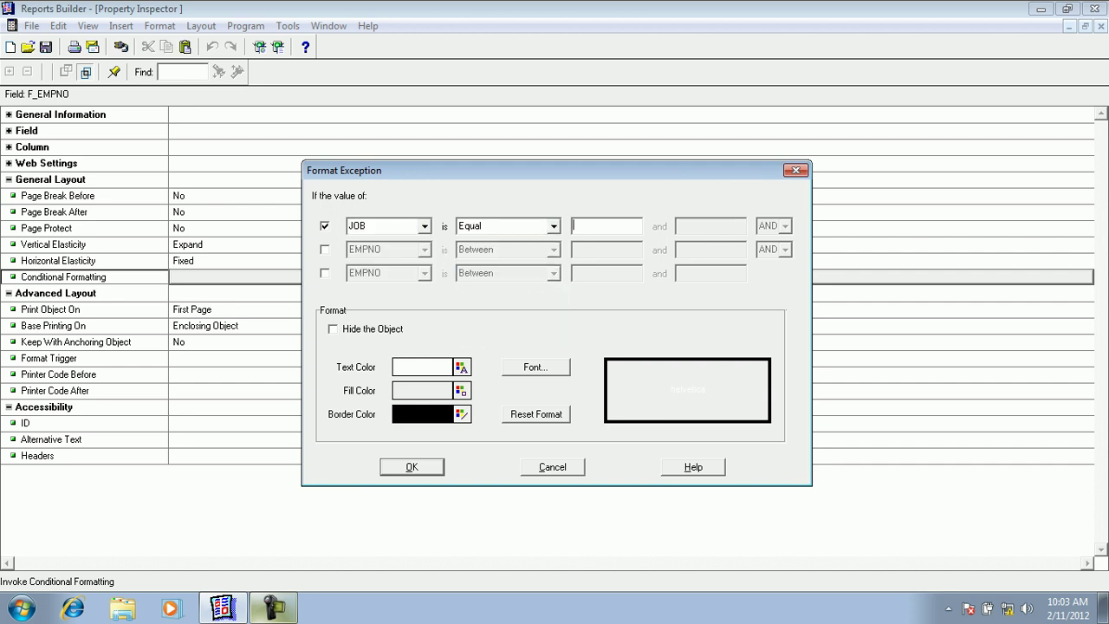
{"action": "type", "text": "'"}
{"action": "key", "text": "Caps_Lock"}
{"action": "type", "text": "CLERK"}
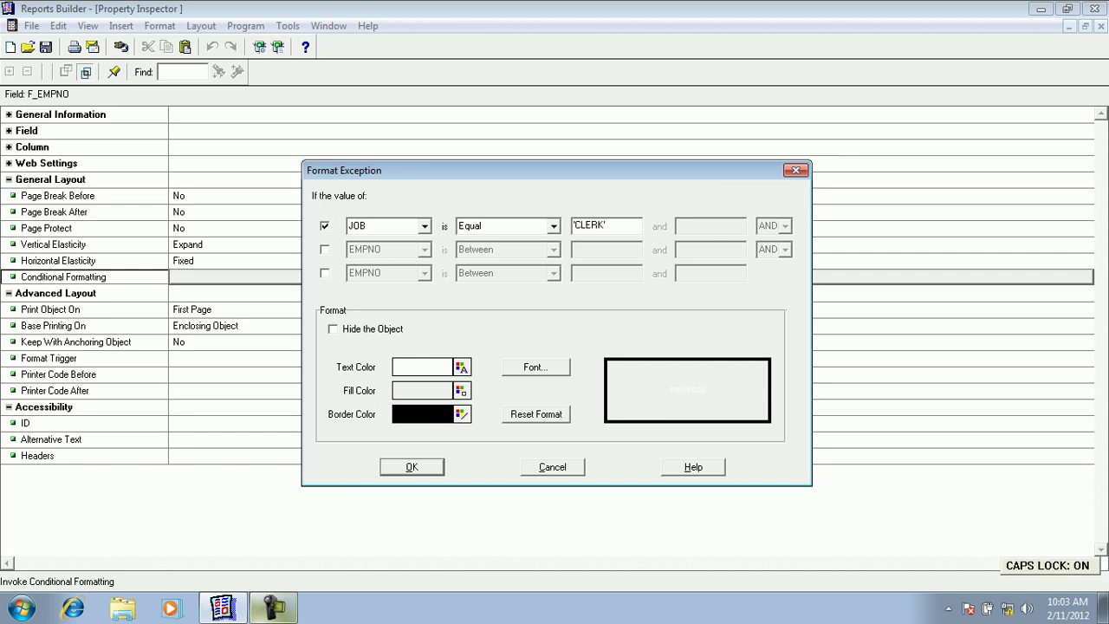
{"action": "key", "text": "Caps_Lock"}
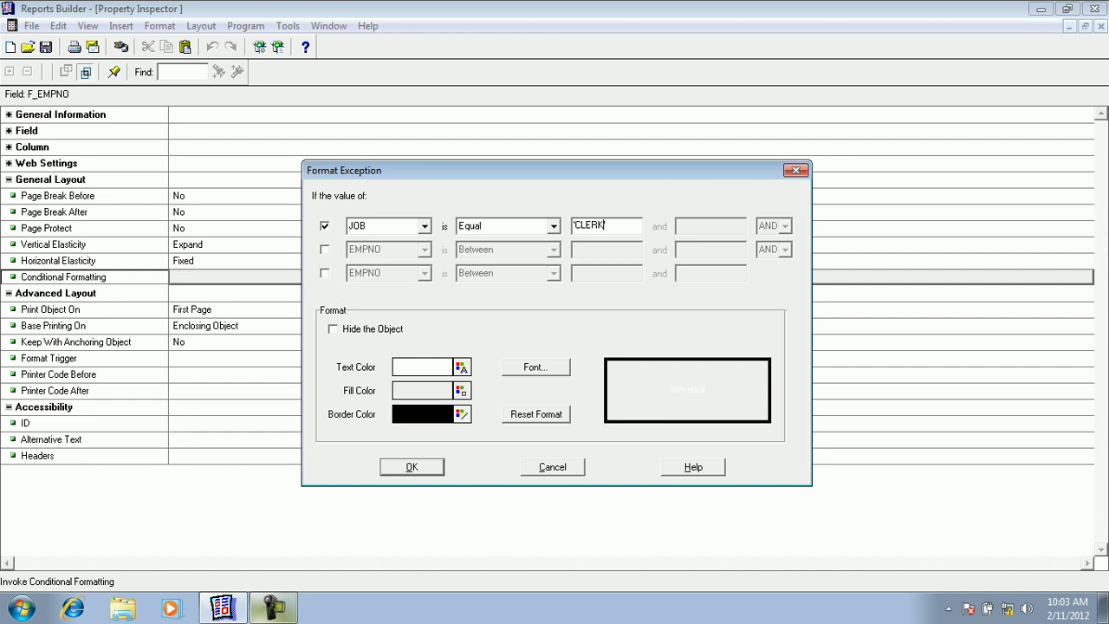
- Set the Emp# exception's text color to white and its fill color to dark blue
{"action": "left_click", "coordinate": [461, 390]}
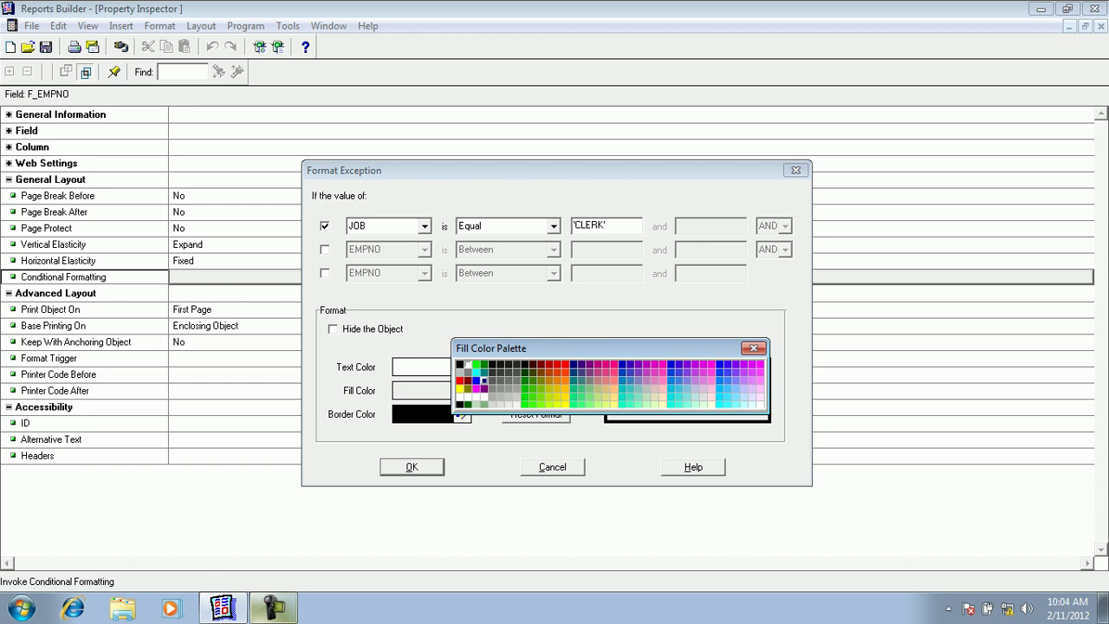
{"action": "left_click", "coordinate": [484, 381]}
{"action": "left_click", "coordinate": [461, 390]}
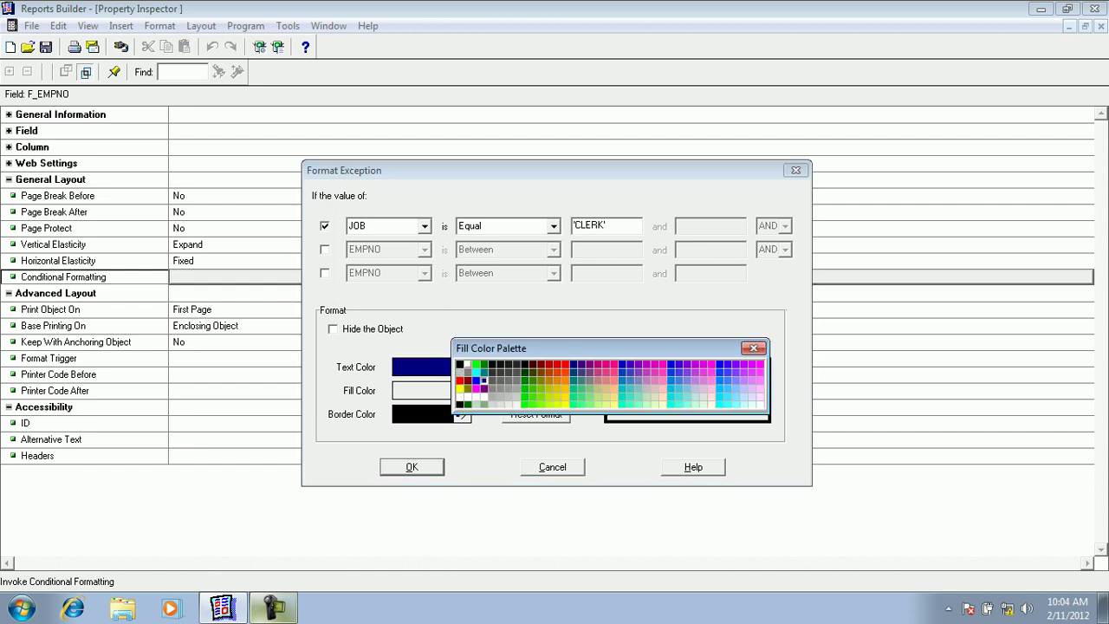
{"action": "left_click", "coordinate": [467, 364]}
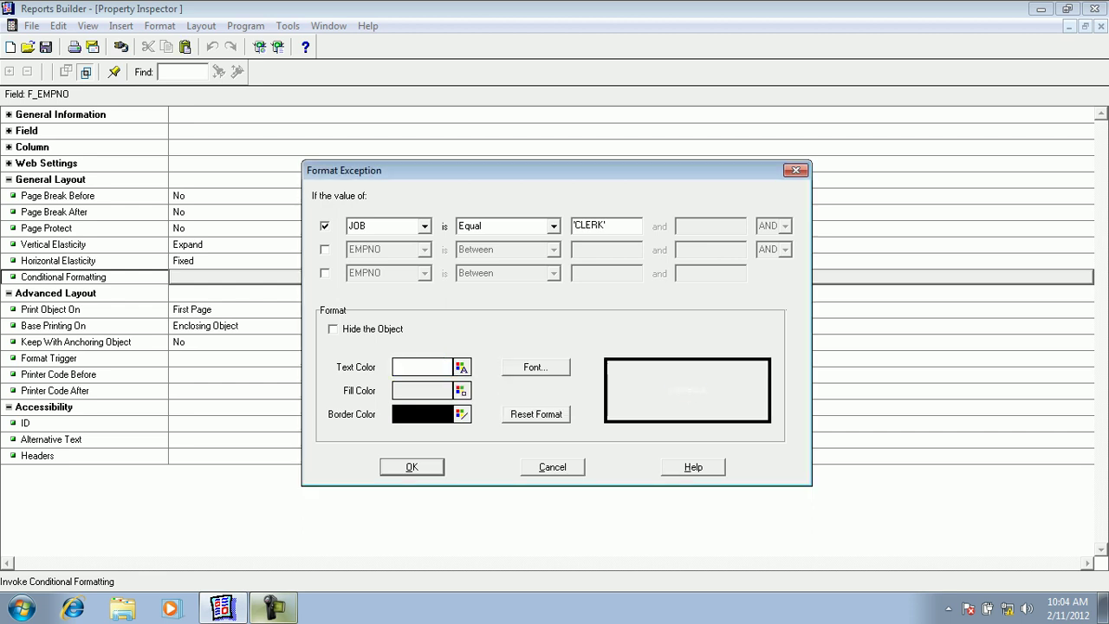
{"action": "left_click", "coordinate": [461, 390]}
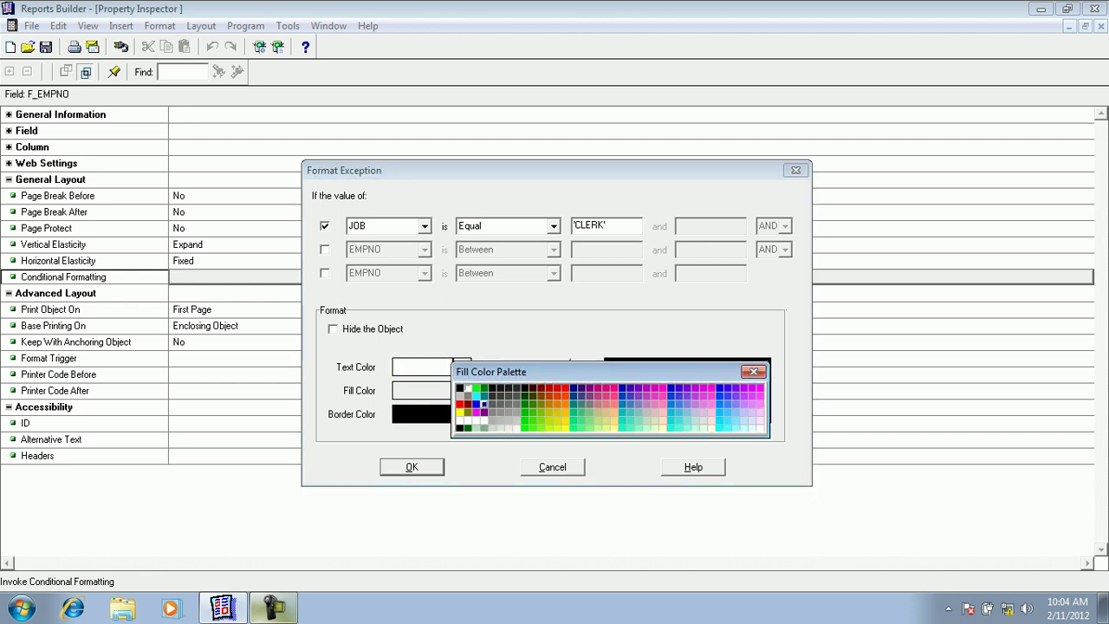
{"action": "left_click", "coordinate": [483, 403]}
- Set the Emp# exception's font to Arial Narrow Bold, size 10, and confirm the format exception
{"action": "left_click", "coordinate": [536, 366]}
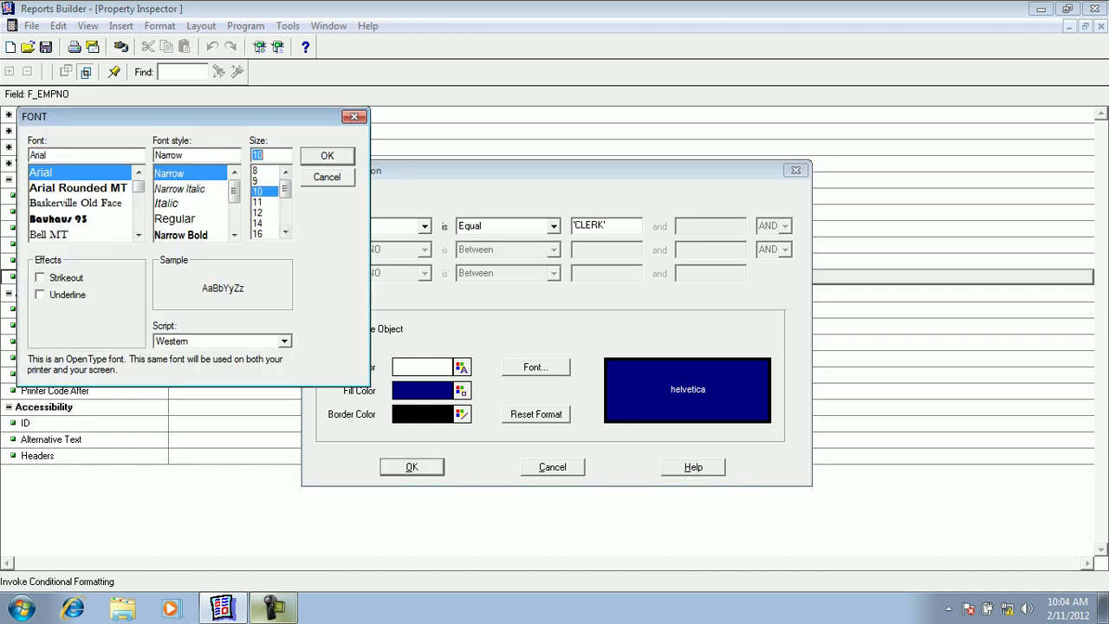
{"action": "left_click", "coordinate": [181, 234]}
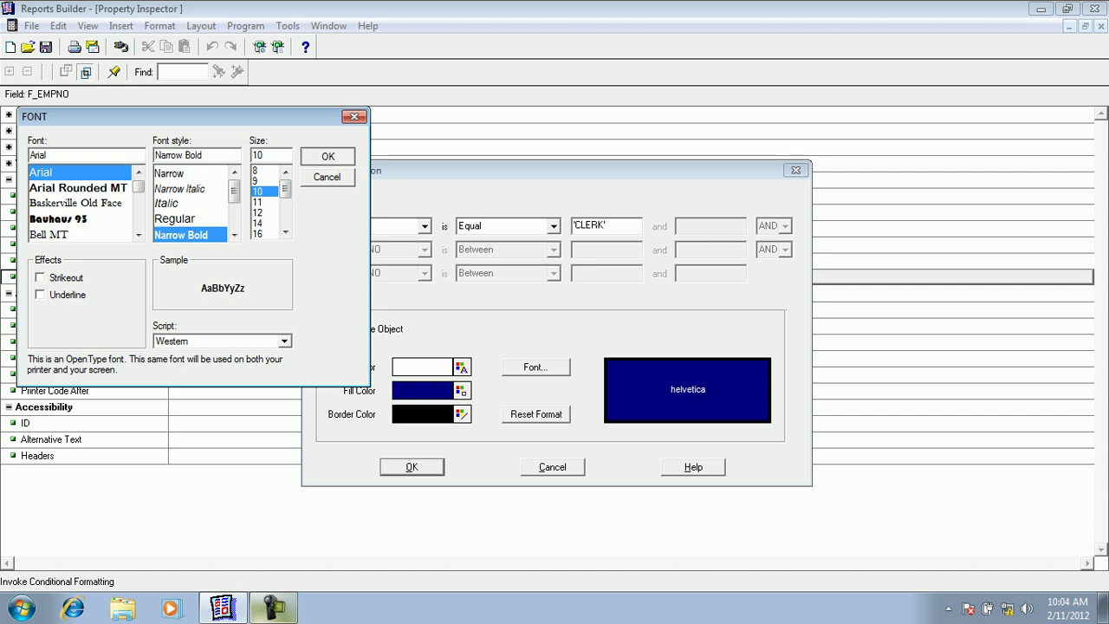
{"action": "key", "text": "Return"}
{"action": "key", "text": "Return"}
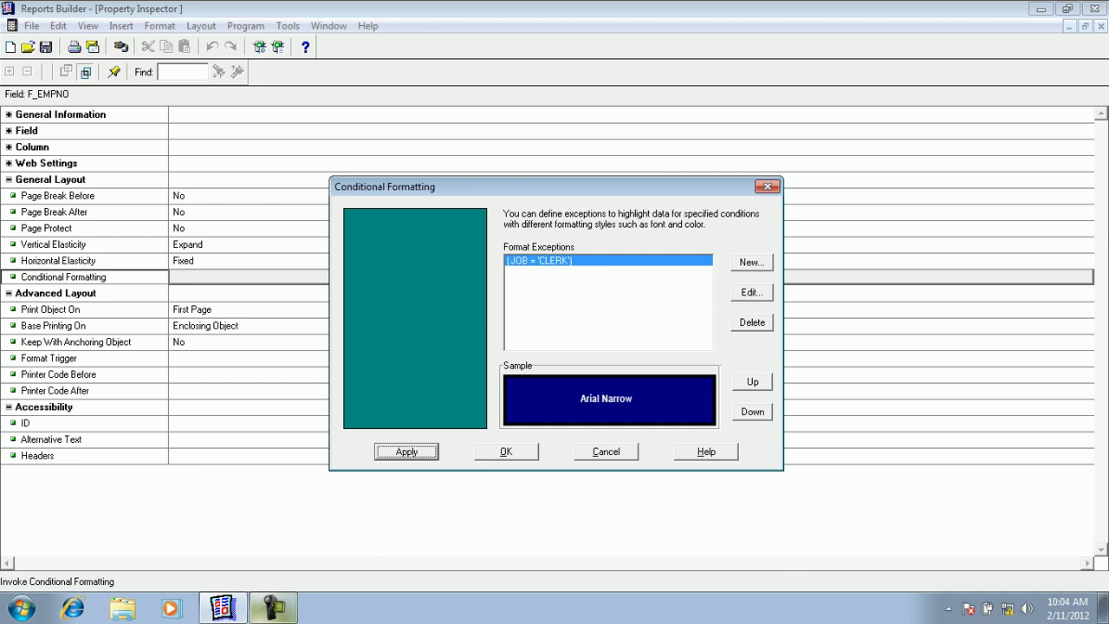
- Apply and confirm the Emp# field's conditional formatting, run the paper layout, and clear the field selection
{"action": "key", "text": "Return"}
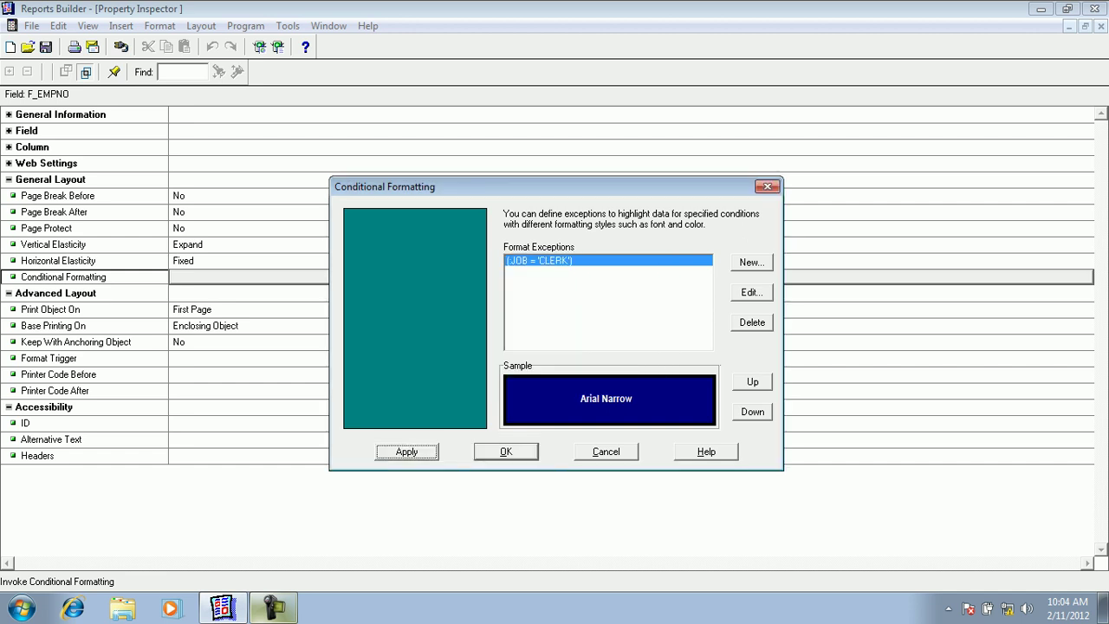
{"action": "key", "text": "Tab"}
{"action": "key", "text": "Return"}
{"action": "left_click", "coordinate": [278, 48]}
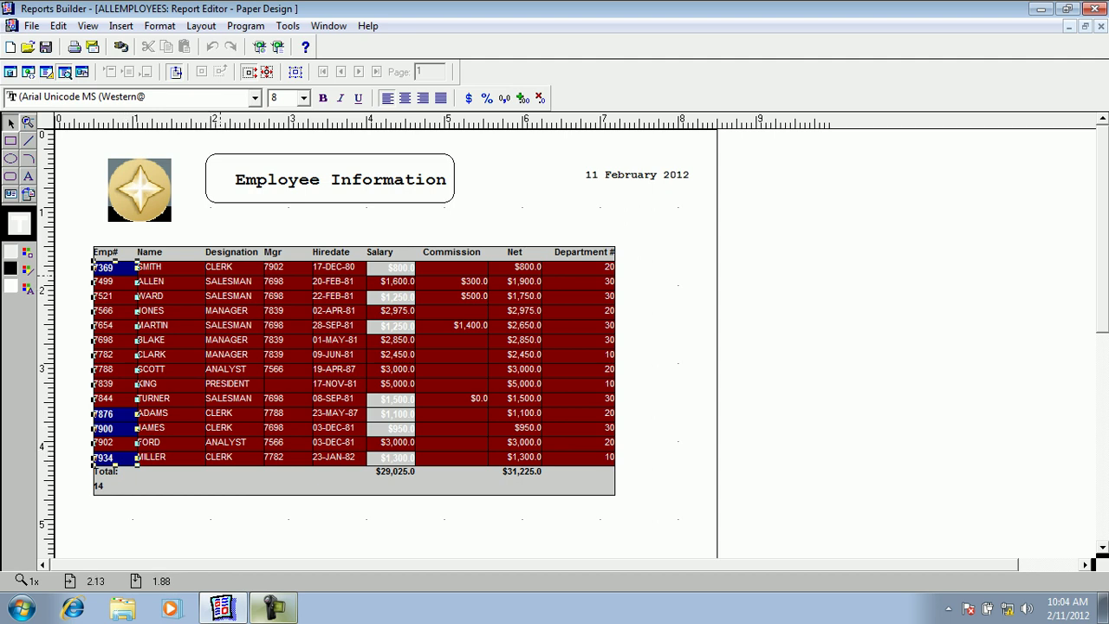
{"action": "left_click", "coordinate": [210, 223]}
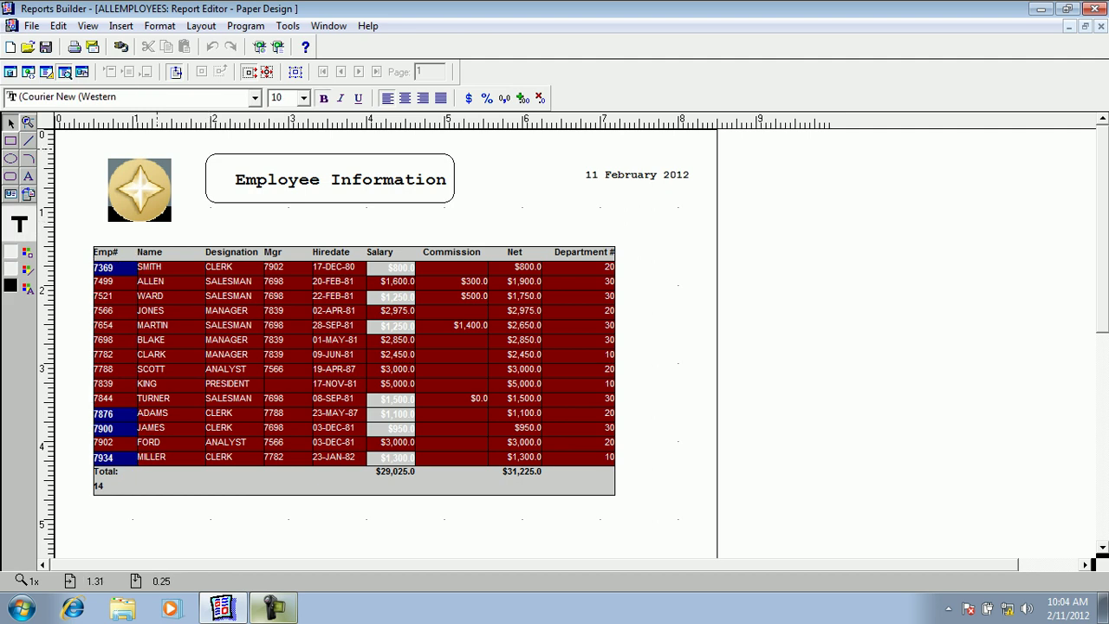
- Switch from the report's paper design to the Object Navigator
{"action": "left_click", "coordinate": [1041, 8]}
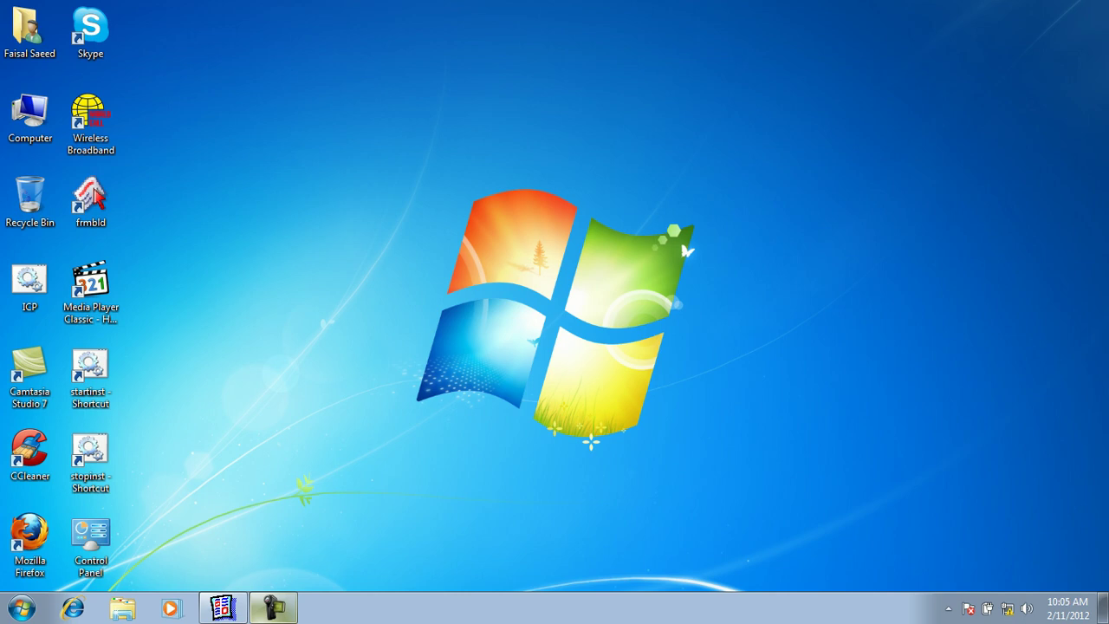
{"action": "left_click", "coordinate": [221, 608]}
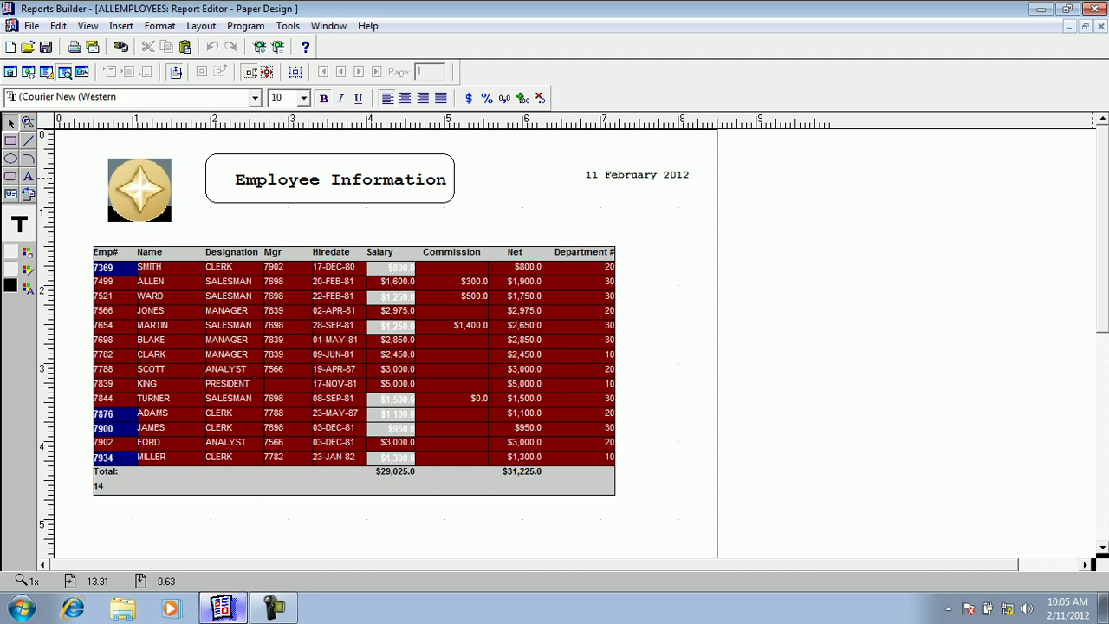
{"action": "left_click", "coordinate": [328, 26]}
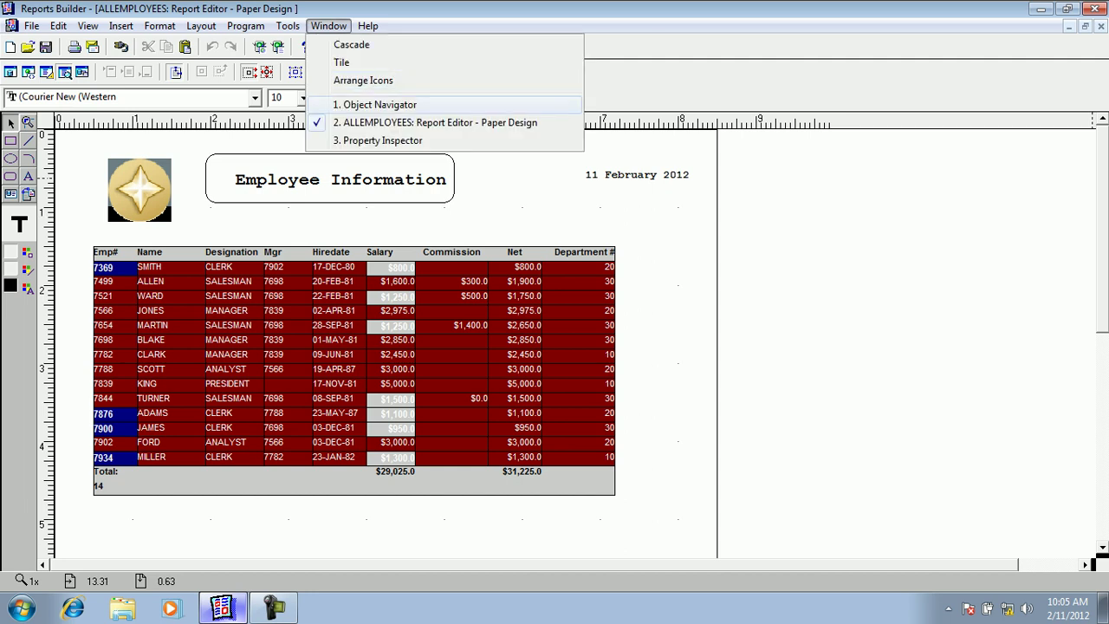
{"action": "left_click", "coordinate": [355, 105]}
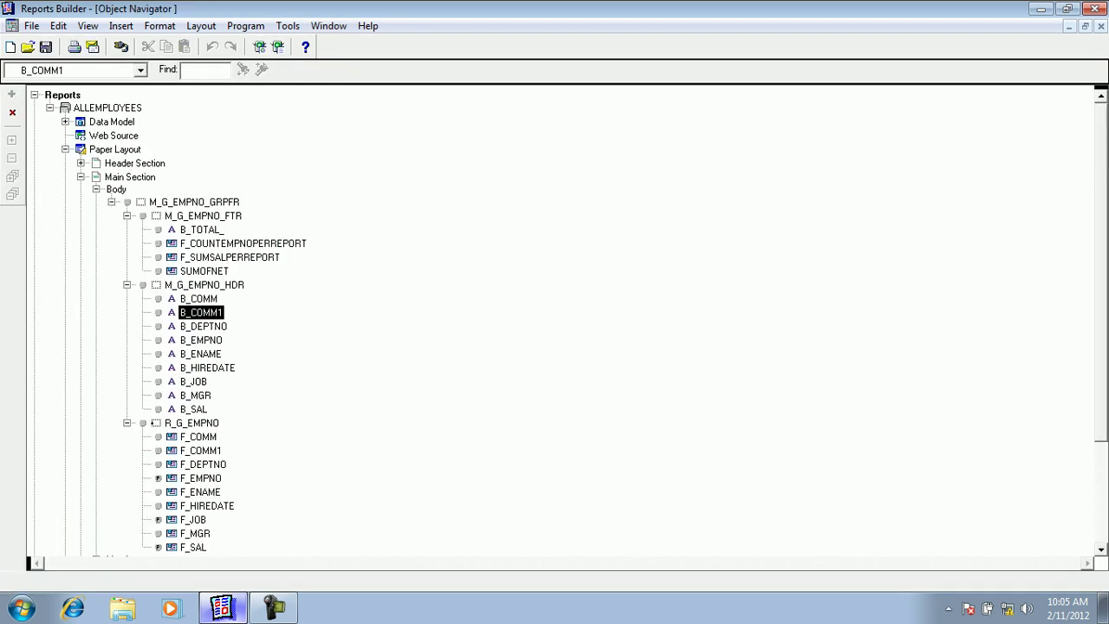
- Close the ALLEMPLOYEES report from the Object Navigator and confirm the closing
{"action": "left_click", "coordinate": [65, 149]}
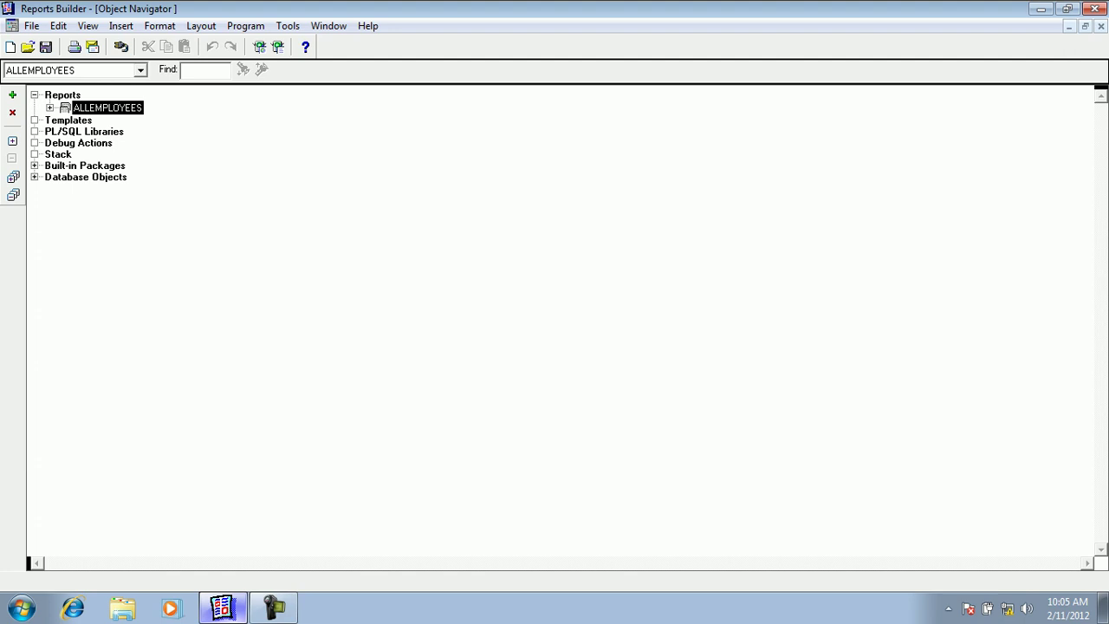
{"action": "left_click", "coordinate": [12, 112]}
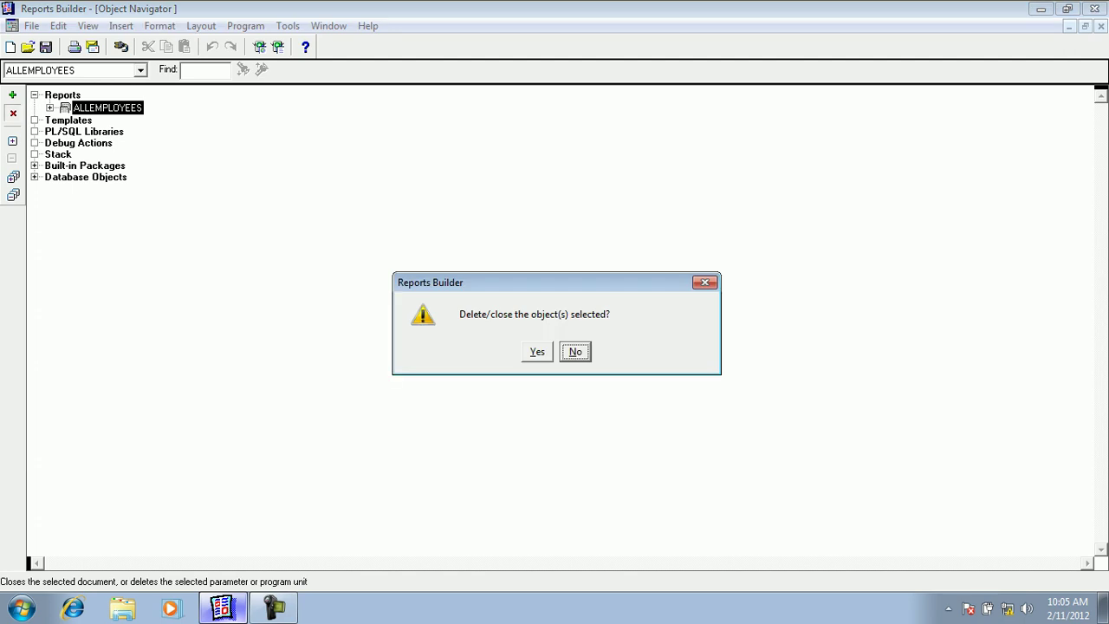
{"action": "key", "text": "y"}
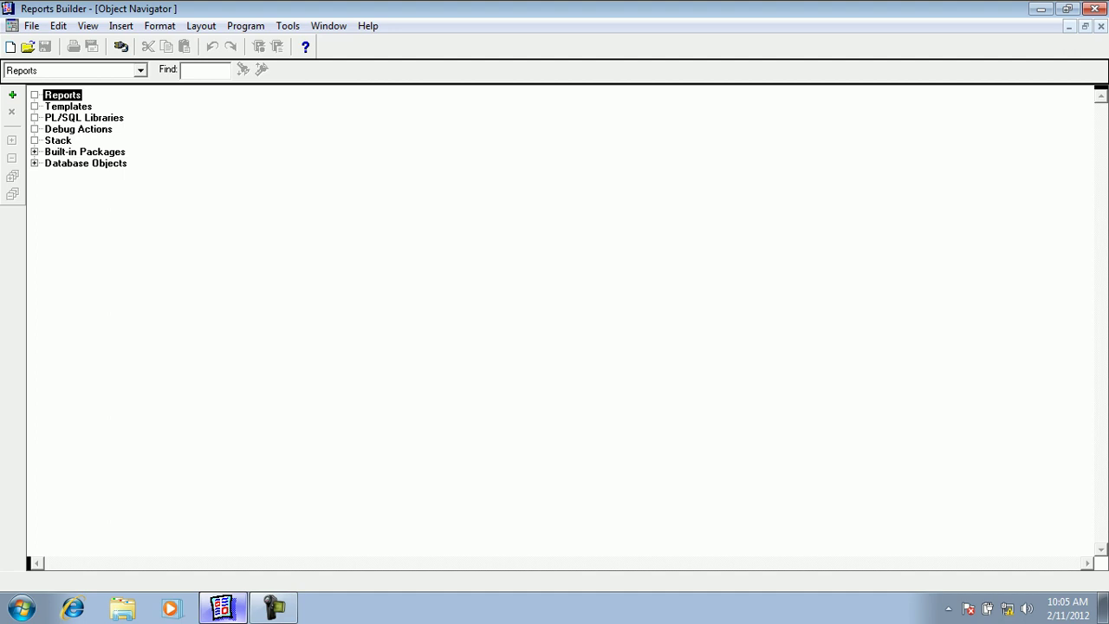
- Start a new report with the Report Wizard, creating both Web and Paper Layout
{"action": "left_click", "coordinate": [12, 95]}
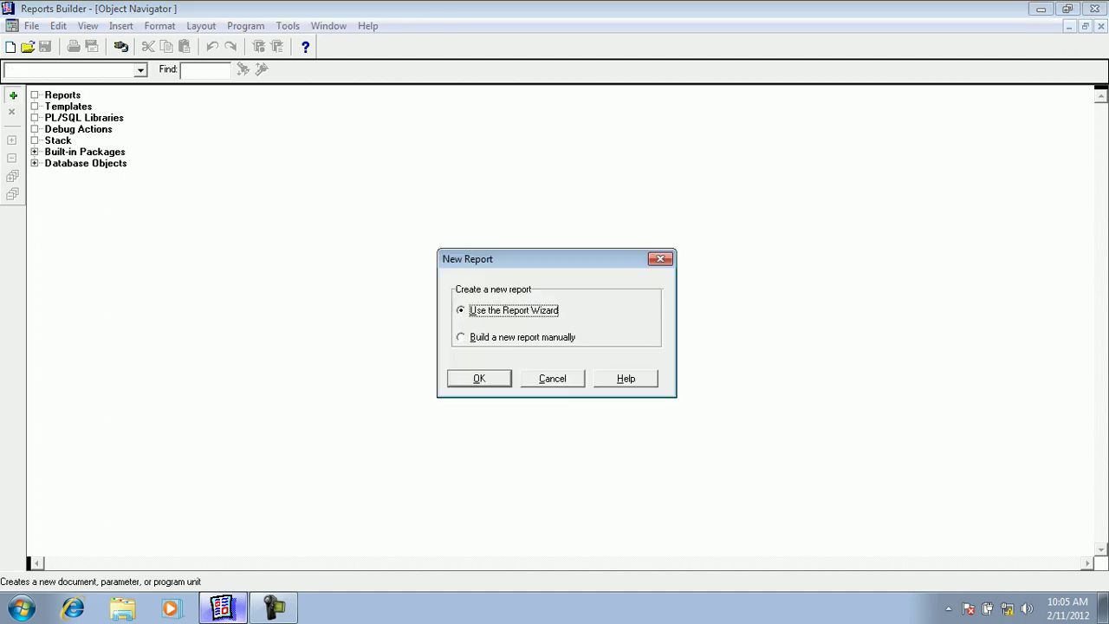
{"action": "key", "text": "Return"}
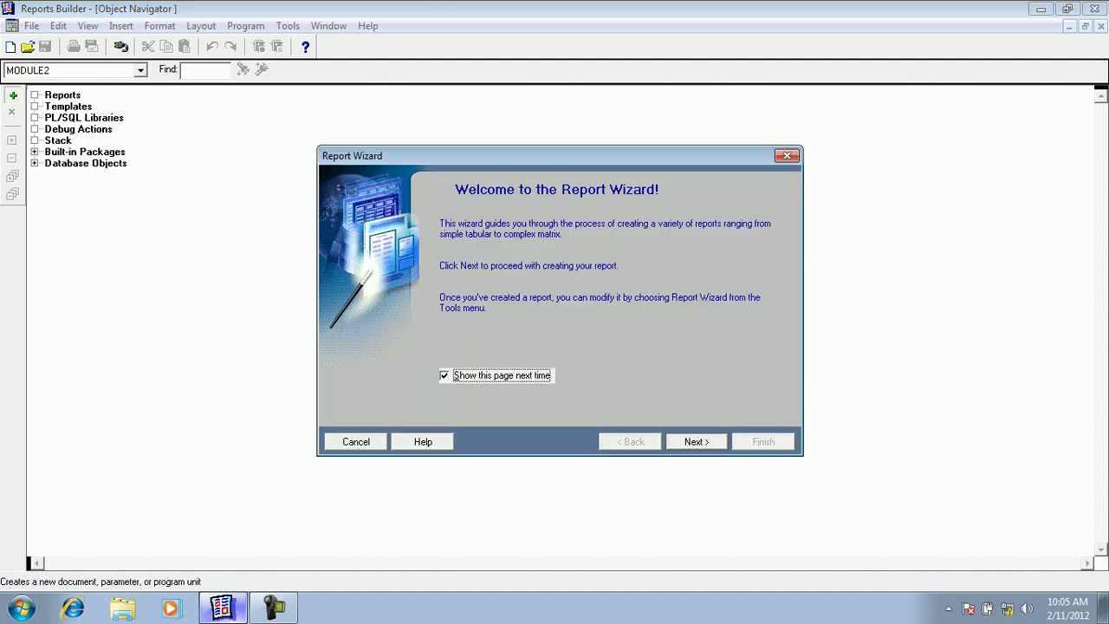
{"action": "key", "text": "Return"}
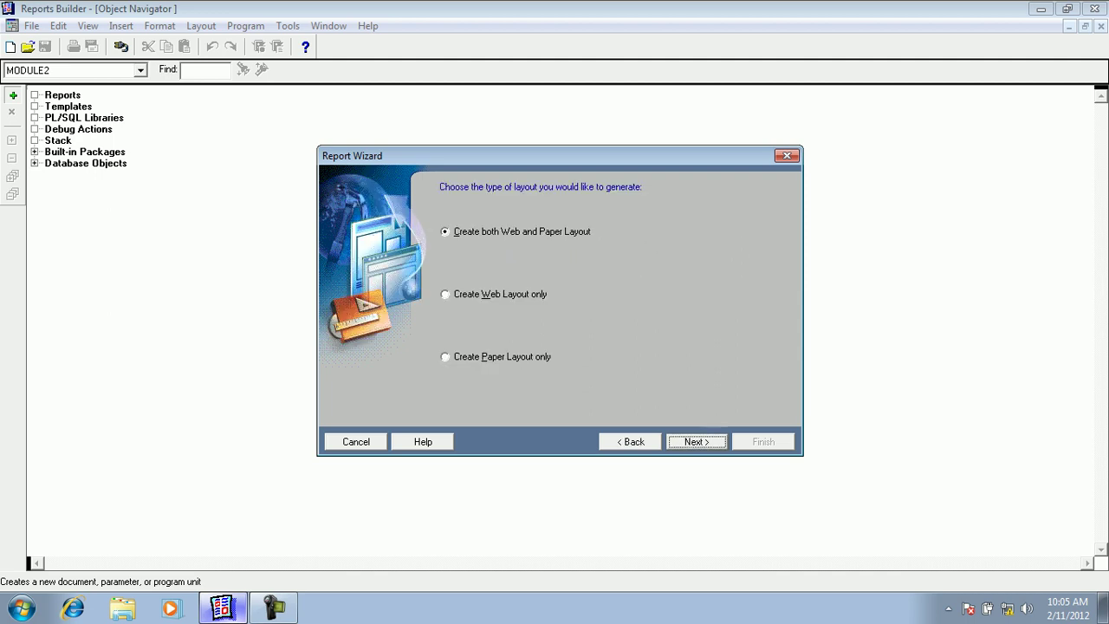
{"action": "key", "text": "Return"}
{"action": "key", "text": "Tab"}
{"action": "key", "text": "Tab"}
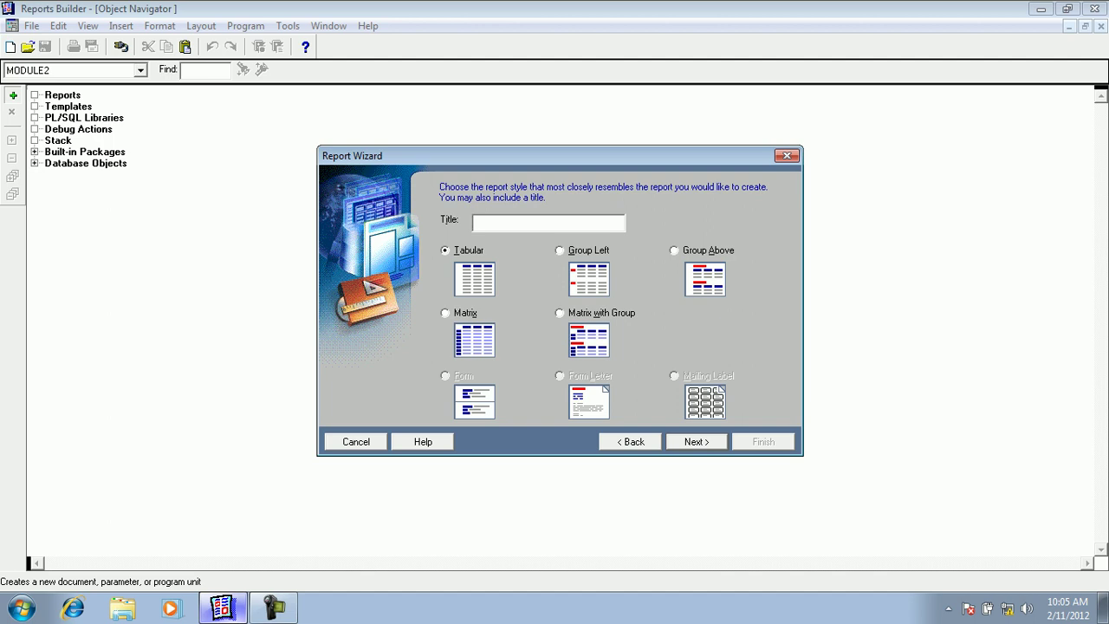
- Title the report "Department Wise Report", keep the Tabular style, and continue to the data source types
{"action": "type", "text": "all"}
{"action": "key", "text": "BackSpace"}
{"action": "key", "text": "BackSpace"}
{"action": "key", "text": "BackSpace"}
{"action": "type", "text": "DE"}
{"action": "key", "text": "Caps_Lock"}
{"action": "key", "text": "BackSpace"}
{"action": "type", "text": "epartment "}
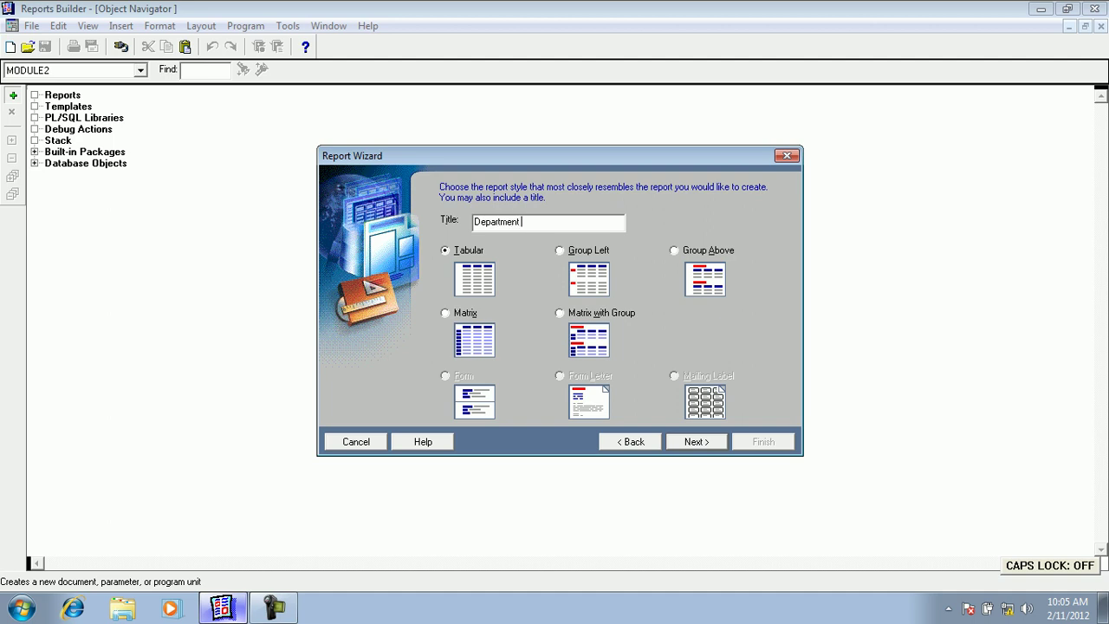
{"action": "type", "text": "Wise Rep"}
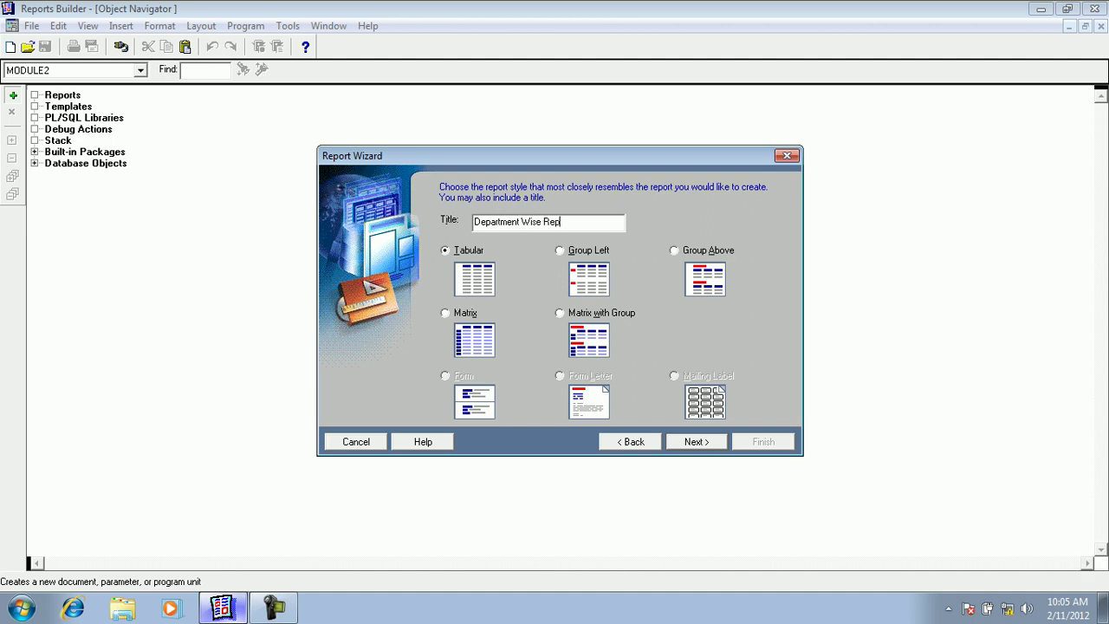
{"action": "type", "text": "ort"}
{"action": "key", "text": "Tab"}
{"action": "key", "text": "Return"}
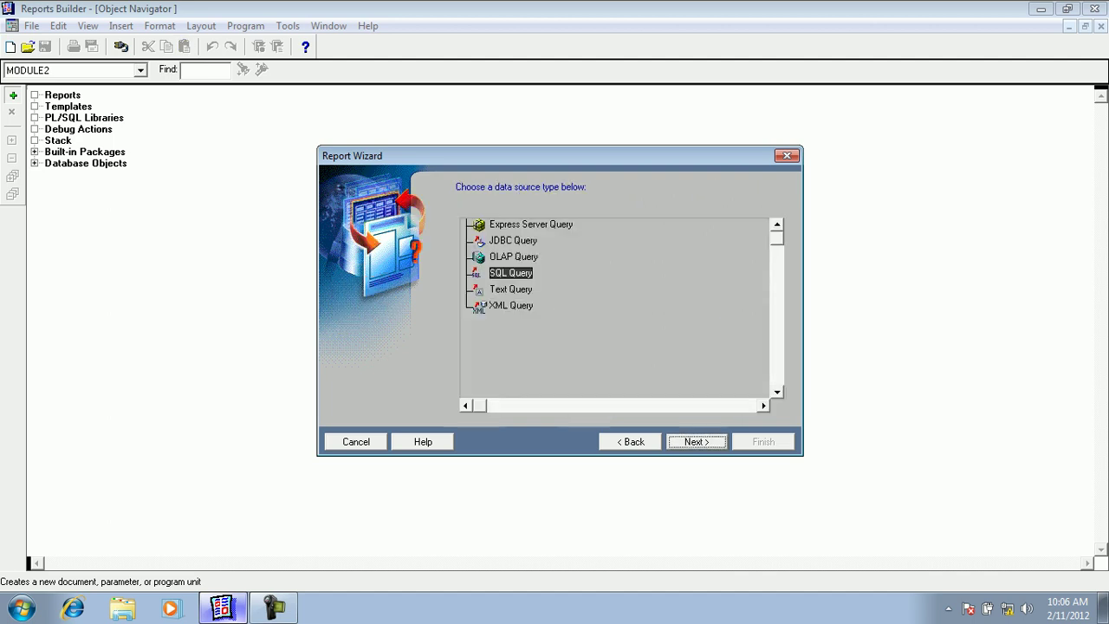
- Use SQL Query as the data source type, rechecking the title and style page before returning to the query definition
{"action": "key", "text": "Return"}
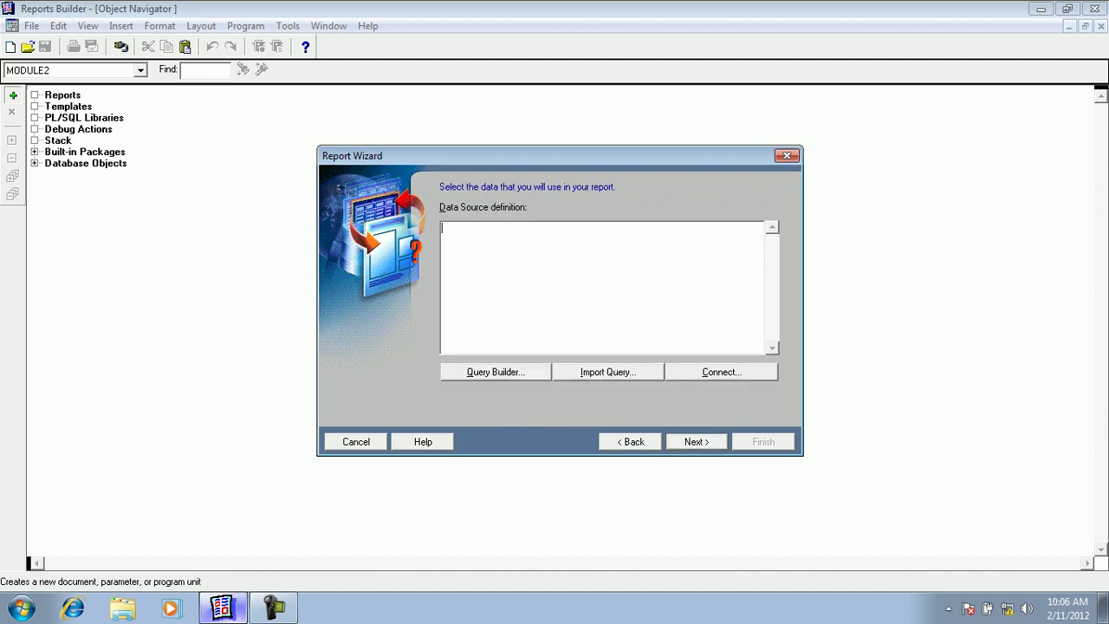
{"action": "left_click", "coordinate": [630, 441]}
{"action": "left_click", "coordinate": [631, 442]}
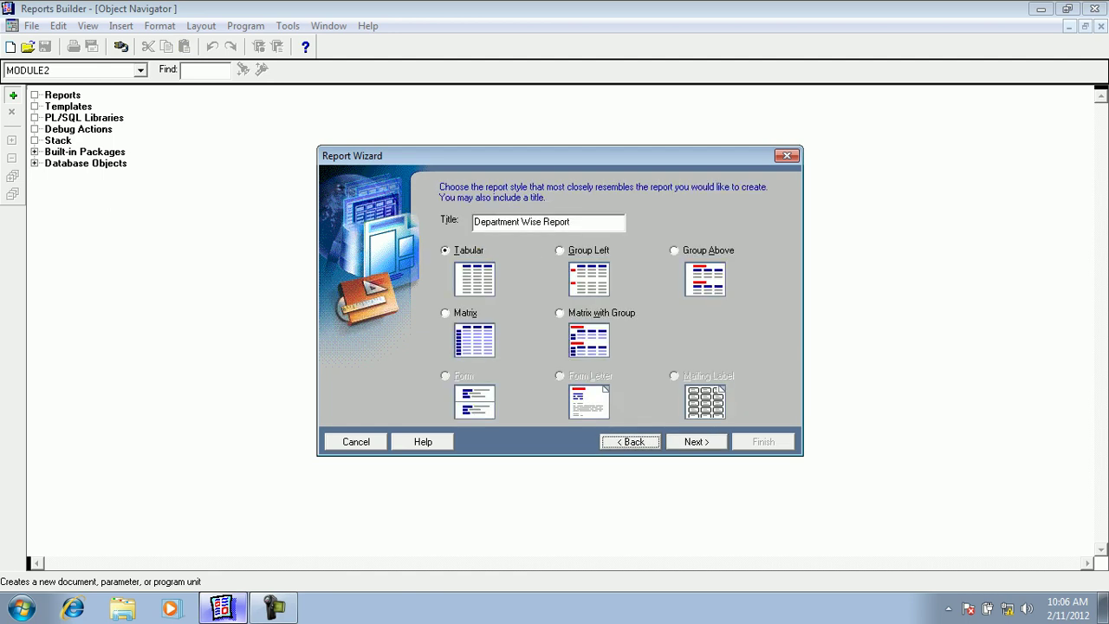
{"action": "key", "text": "alt+n"}
{"action": "key", "text": "Return"}
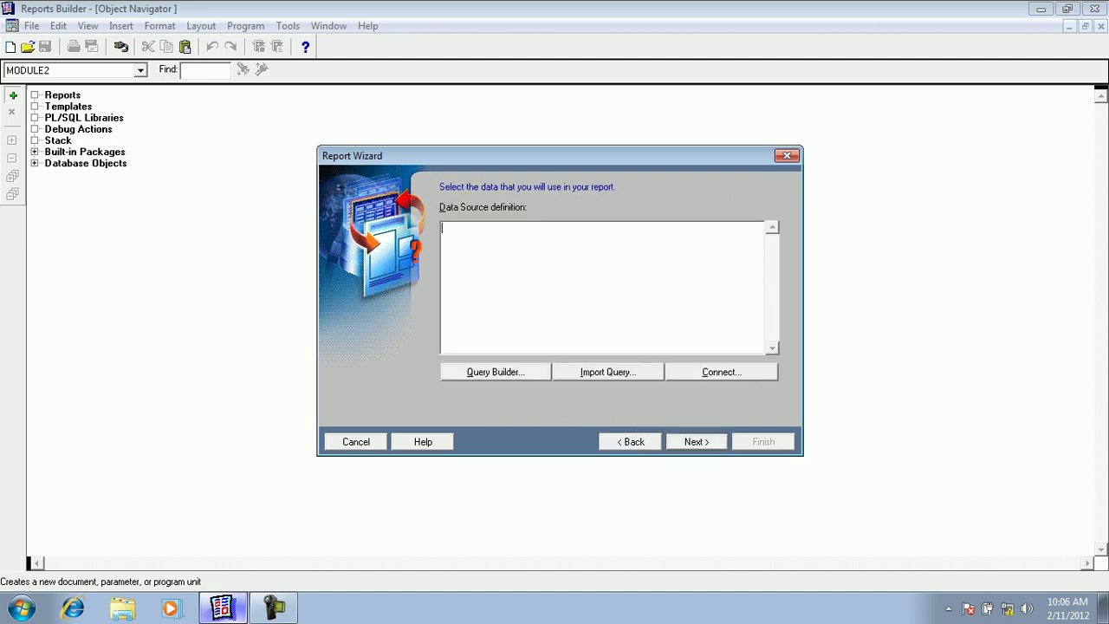
- Define the data source as "select * from emp where deptno = :v_dept" and accept the resulting bind parameter
{"action": "type", "text": "select * from emp"}
{"action": "key", "text": "Return"}
{"action": "type", "text": "where deptno"}
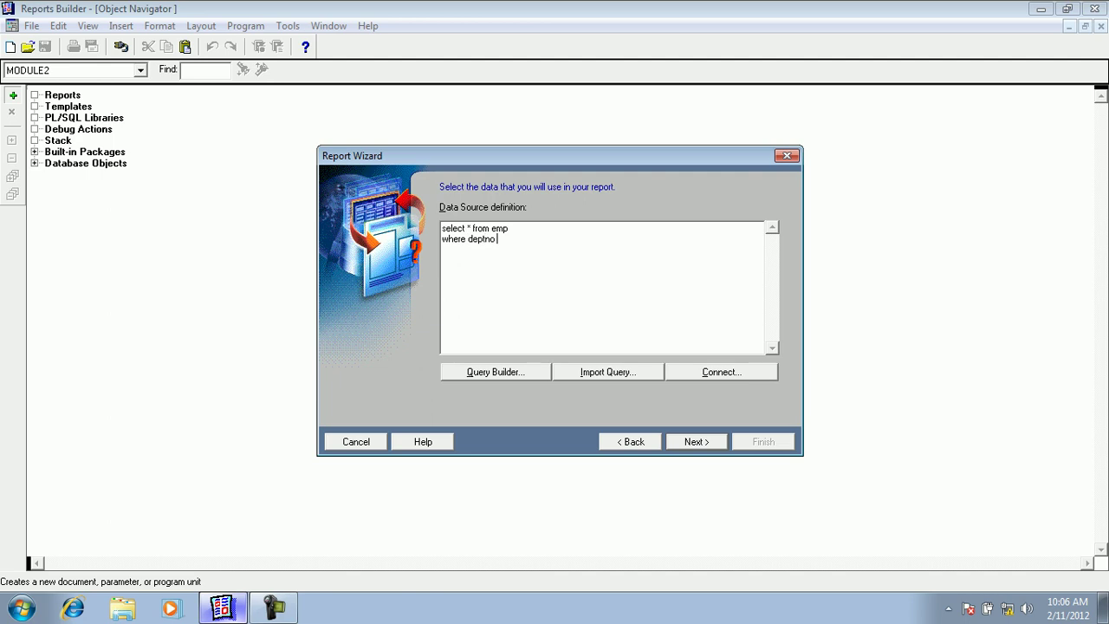
{"action": "type", "text": " = :v_dept"}
{"action": "left_click", "coordinate": [697, 442]}
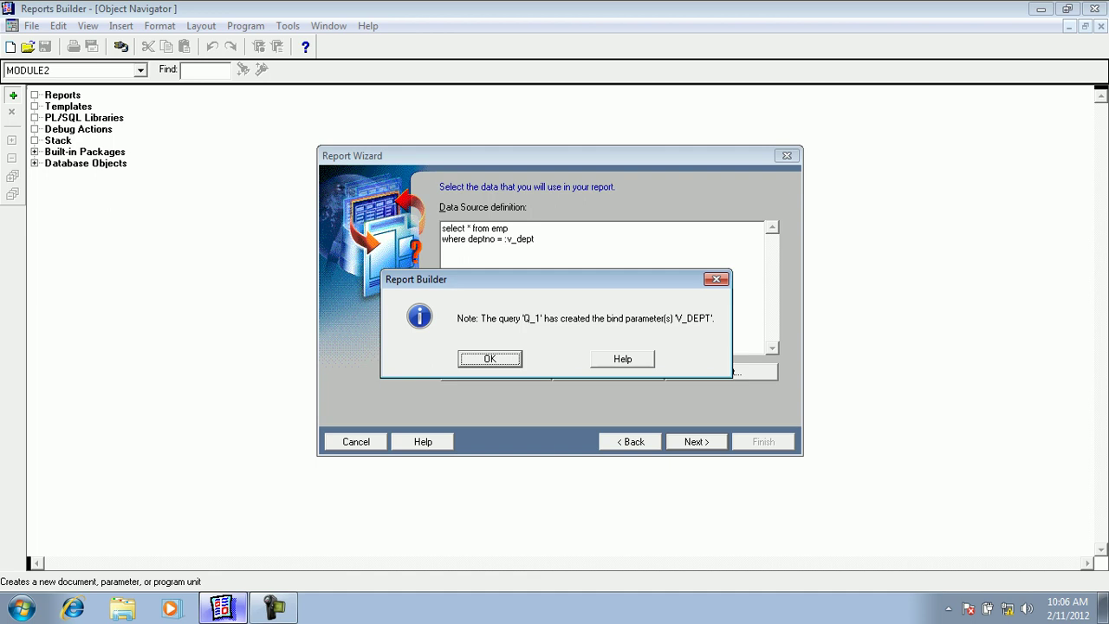
{"action": "key", "text": "Return"}
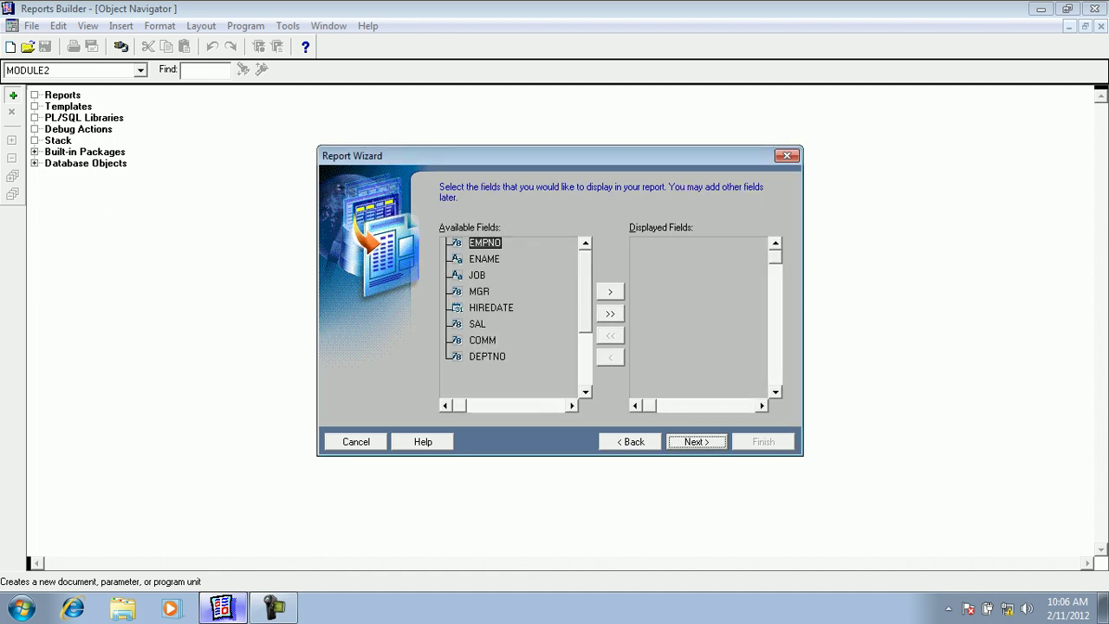
- Display all available fields in the report, adding no totals and keeping the default labels and widths
{"action": "left_click", "coordinate": [610, 313]}
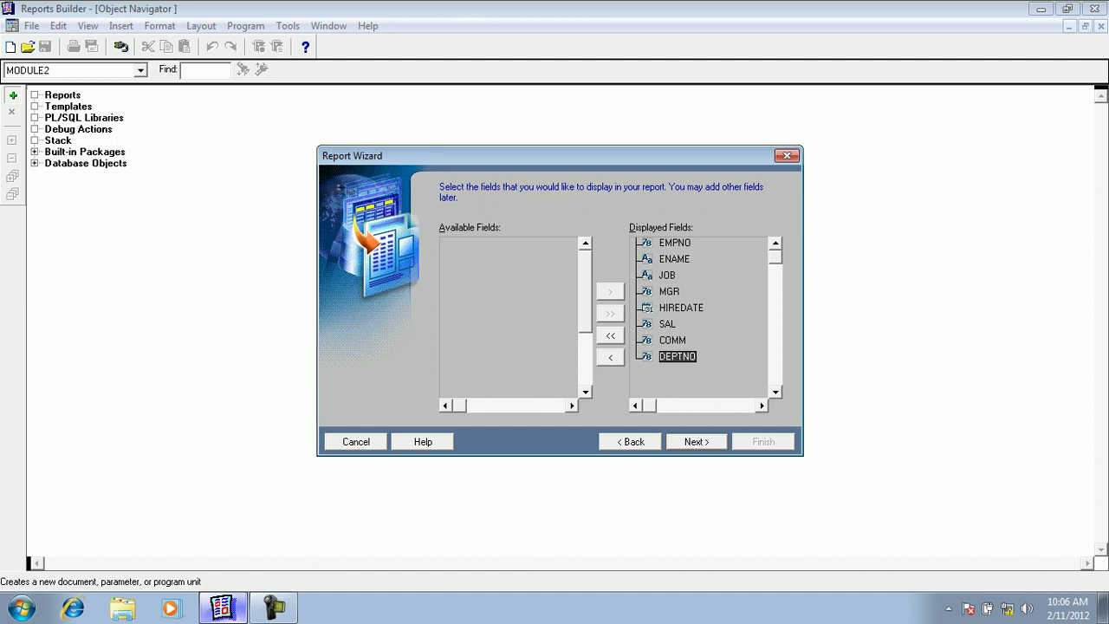
{"action": "key", "text": "alt+n"}
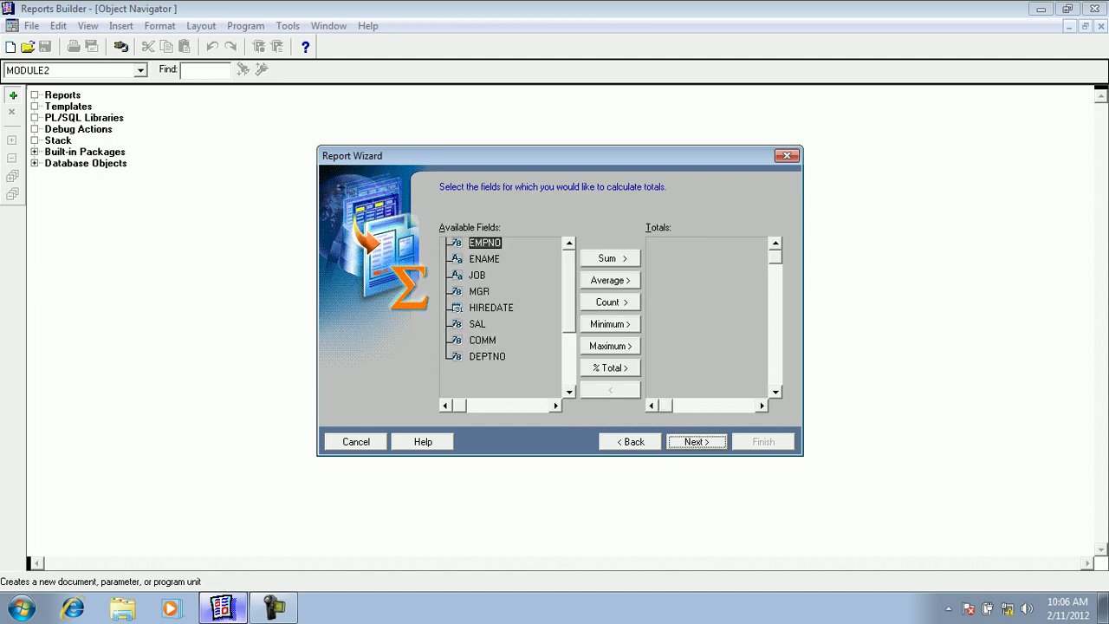
{"action": "key", "text": "alt+n"}
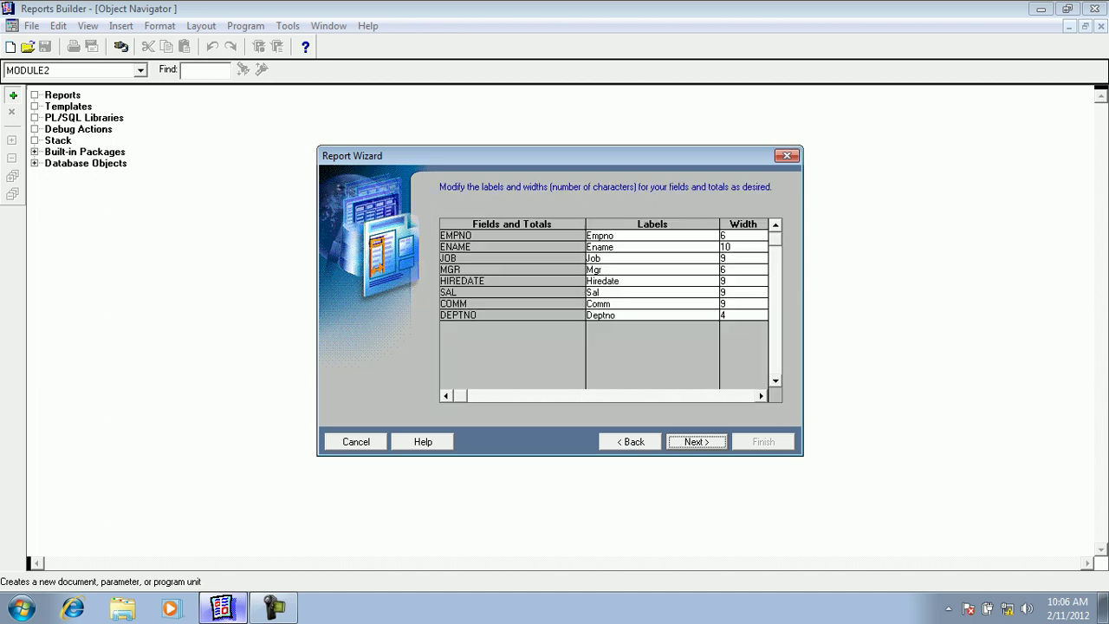
{"action": "key", "text": "alt+n"}
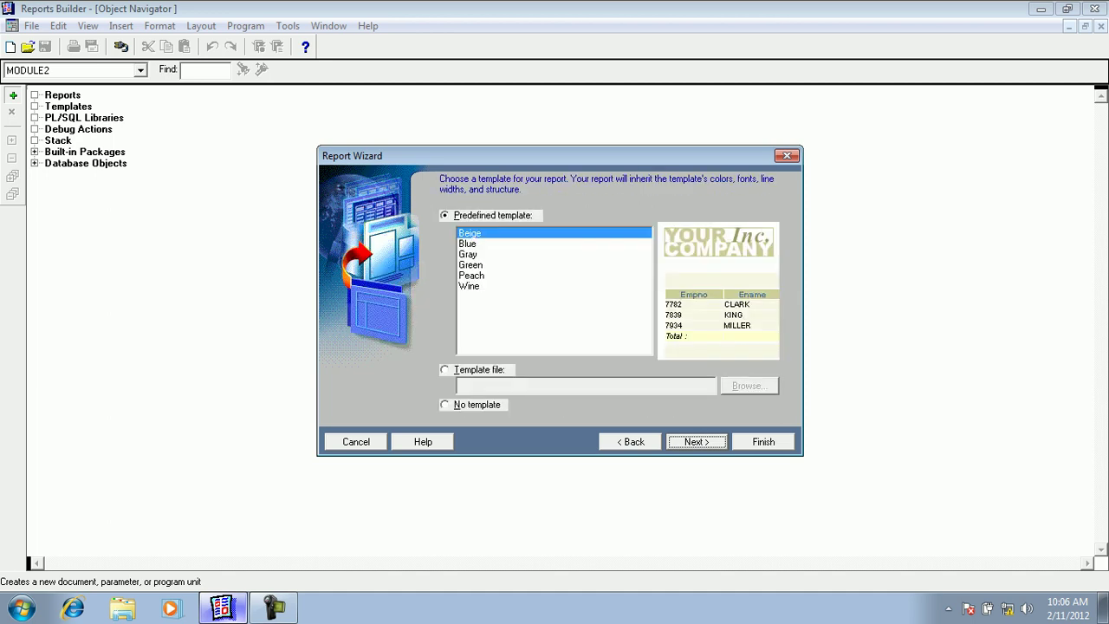
- Apply the predefined Wine template and finish the wizard
{"action": "left_click", "coordinate": [471, 265]}
{"action": "left_click", "coordinate": [469, 286]}
{"action": "left_click", "coordinate": [471, 275]}
{"action": "left_click", "coordinate": [468, 286]}
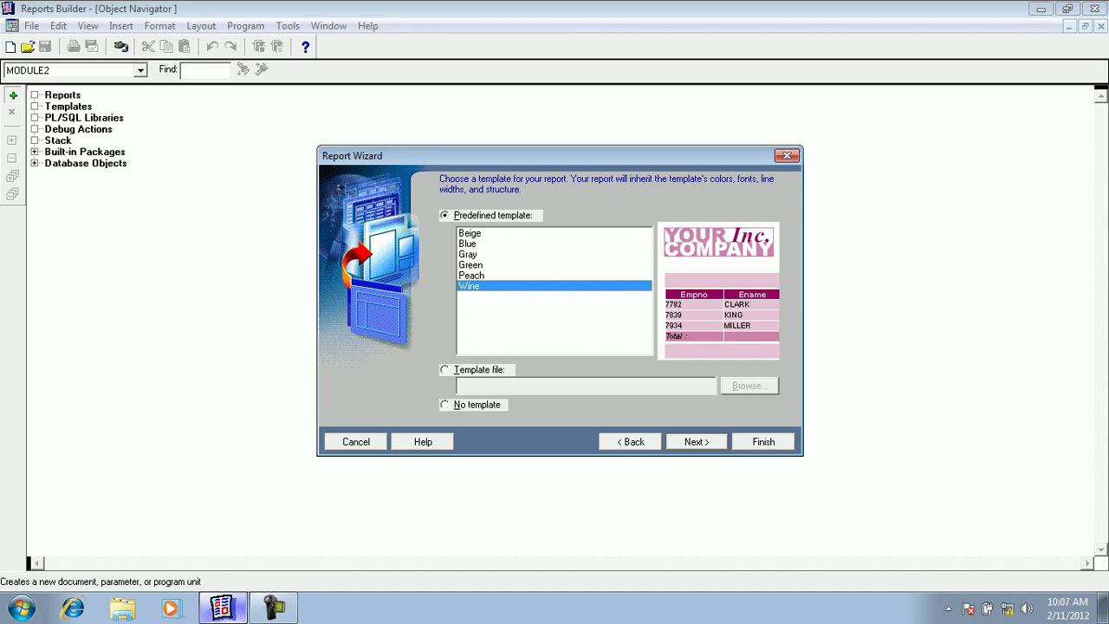
{"action": "key", "text": "alt+n"}
{"action": "left_click", "coordinate": [763, 442]}
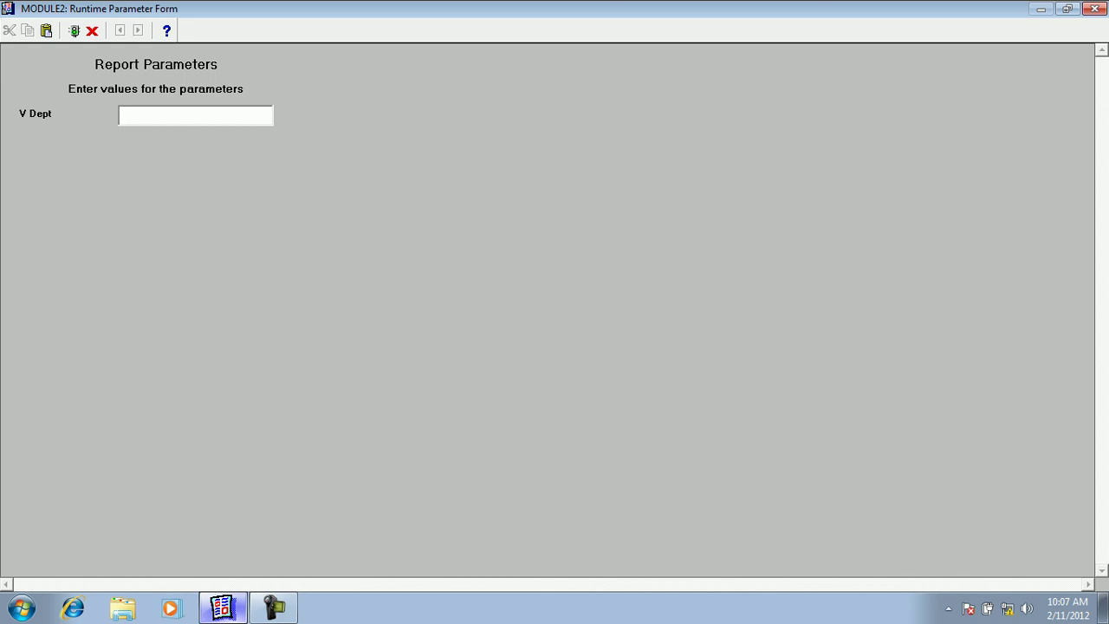
- Run the report with the V Dept parameter set to 10, and close its paper design view
{"action": "type", "text": "10"}
{"action": "key", "text": "Return"}
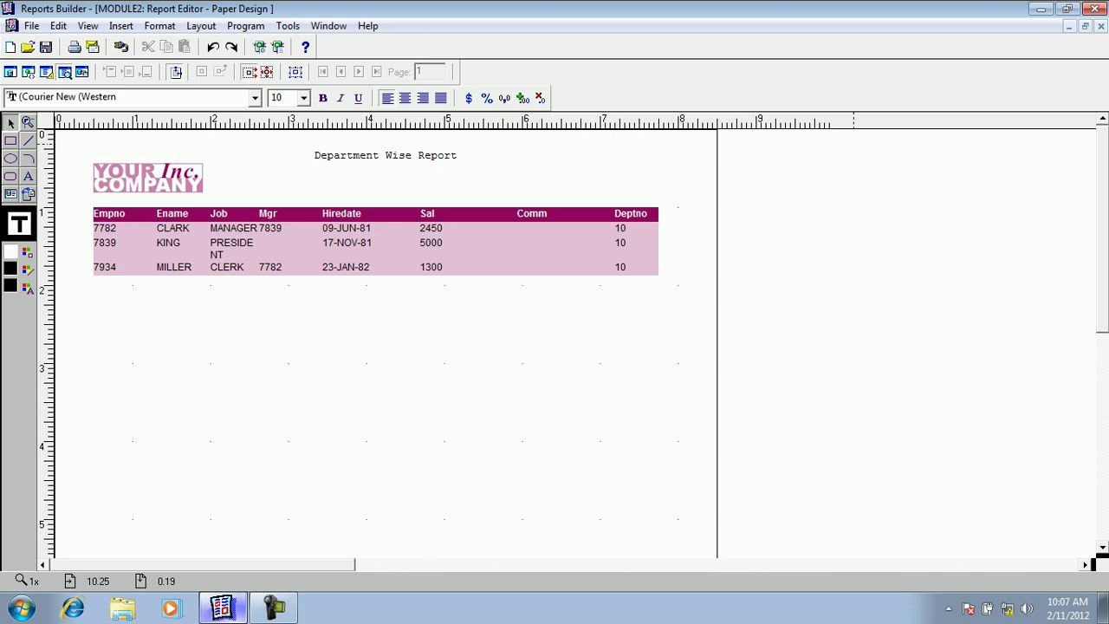
{"action": "left_click", "coordinate": [1101, 26]}
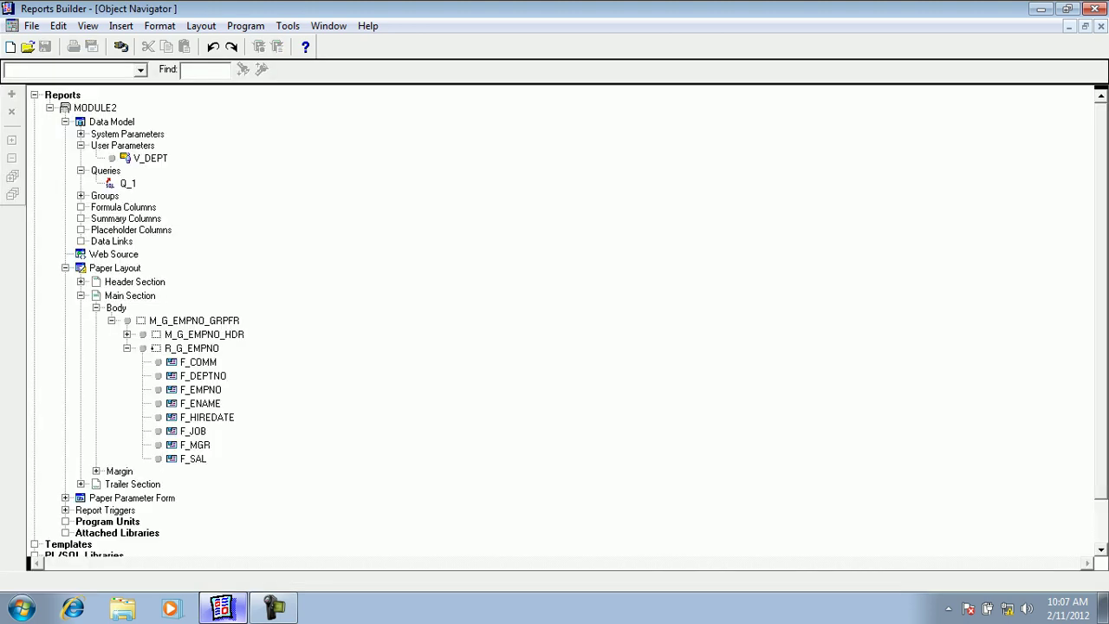
- Collapse the Paper Layout and Queries nodes and delete the V_DEPT user parameter from the data model
{"action": "left_click", "coordinate": [65, 268]}
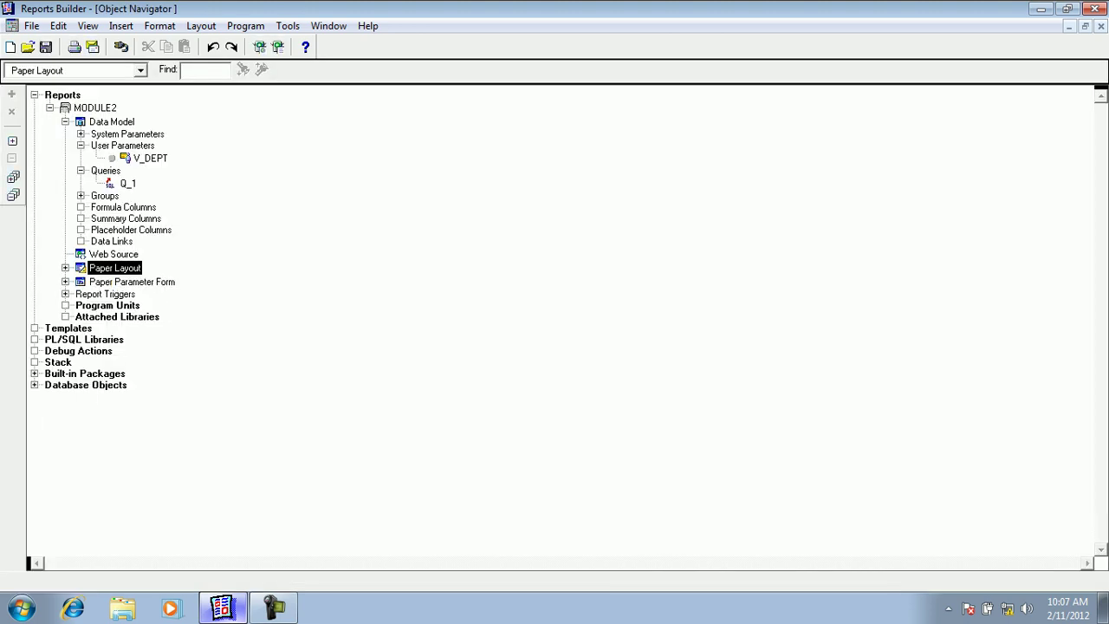
{"action": "left_click", "coordinate": [80, 171]}
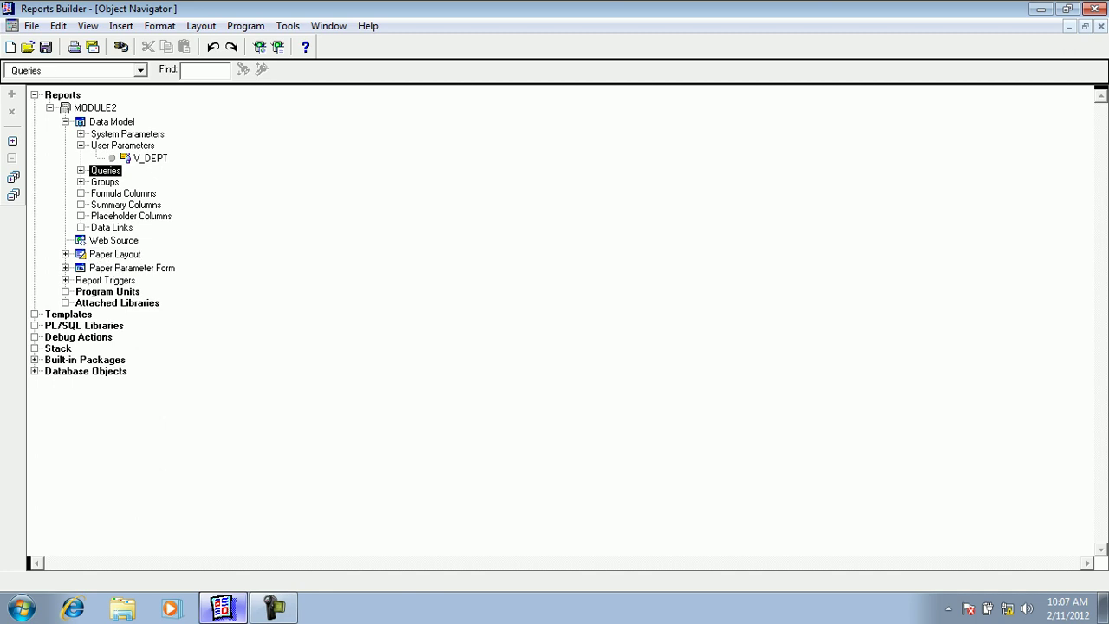
{"action": "left_click", "coordinate": [80, 145]}
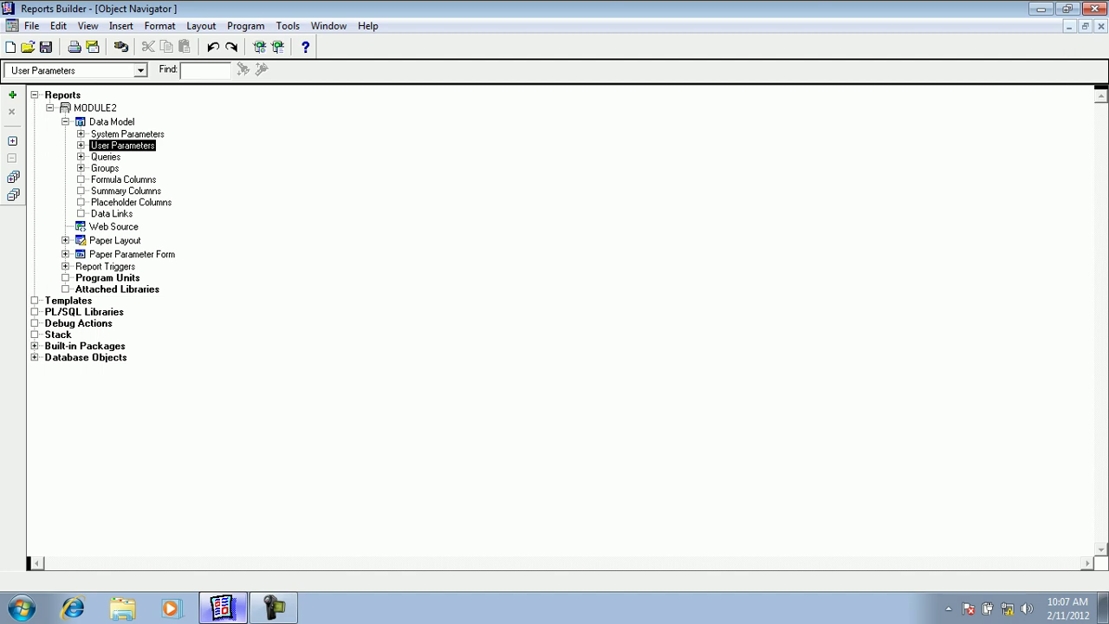
{"action": "left_click", "coordinate": [81, 145]}
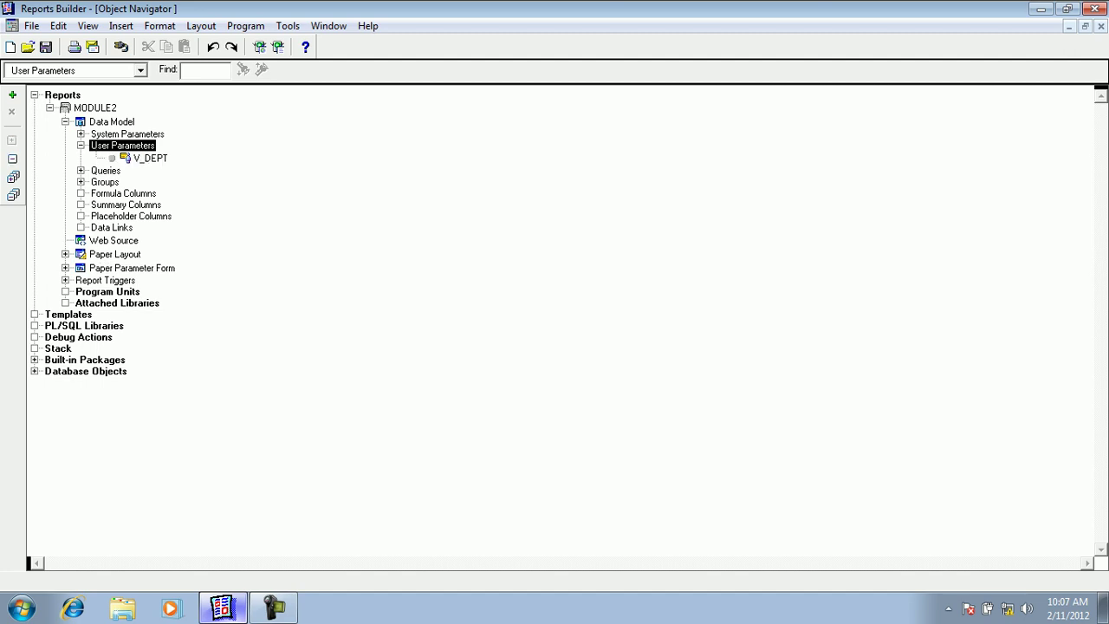
{"action": "left_click", "coordinate": [150, 159]}
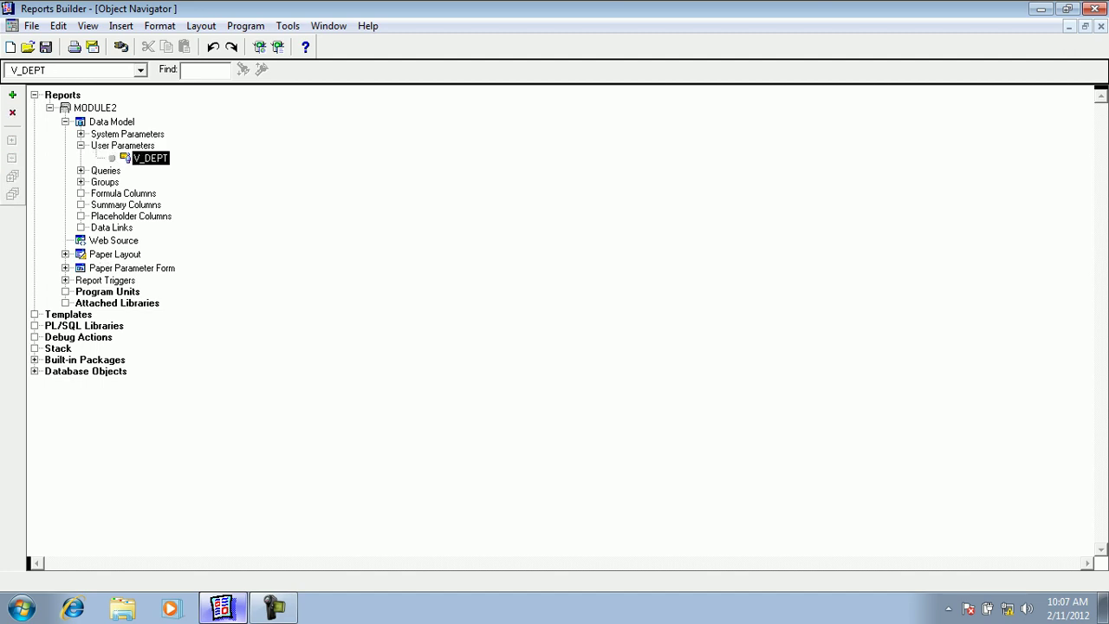
{"action": "left_click", "coordinate": [12, 113]}
{"action": "key", "text": "y"}
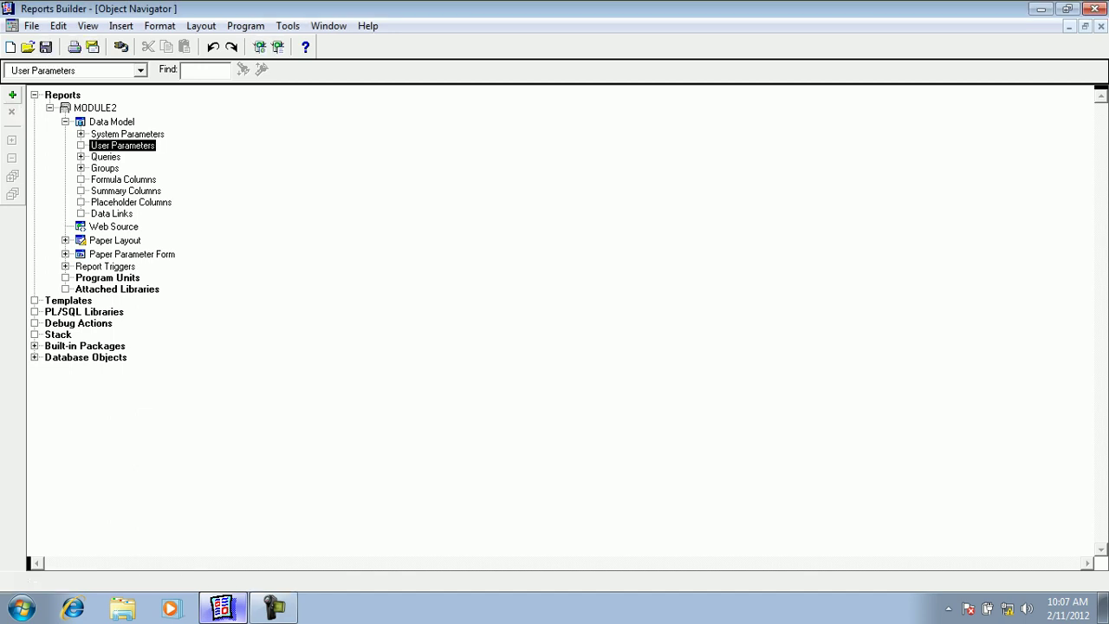
- Create a new user parameter in the data model and name it V_DEPT
{"action": "left_click", "coordinate": [12, 94]}
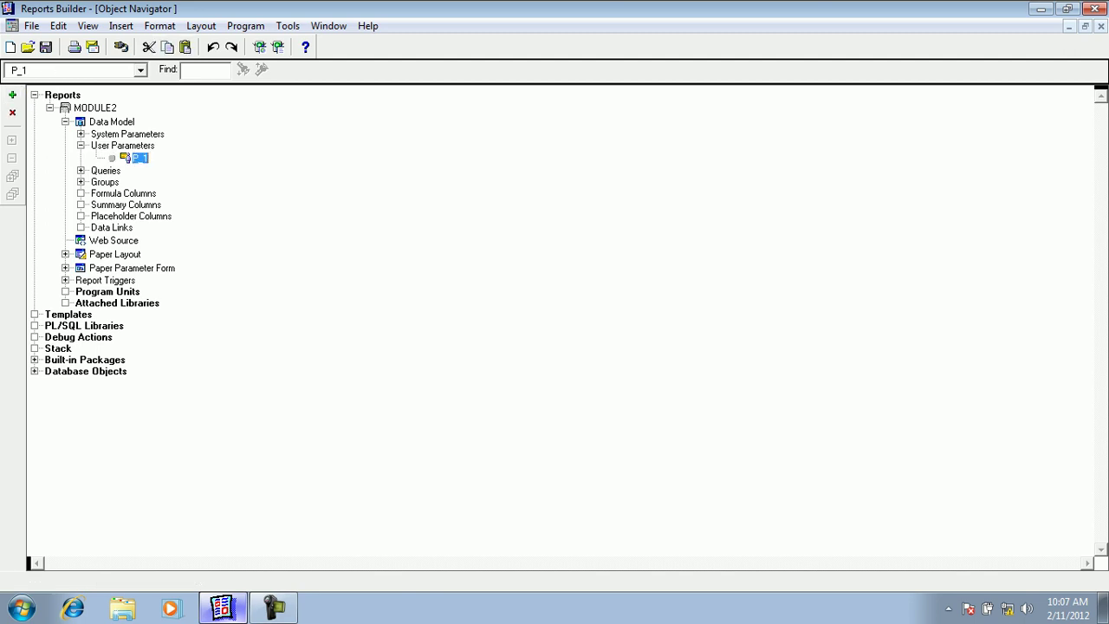
{"action": "type", "text": "v_dept"}
{"action": "left_click", "coordinate": [105, 182]}
{"action": "left_click", "coordinate": [150, 158]}
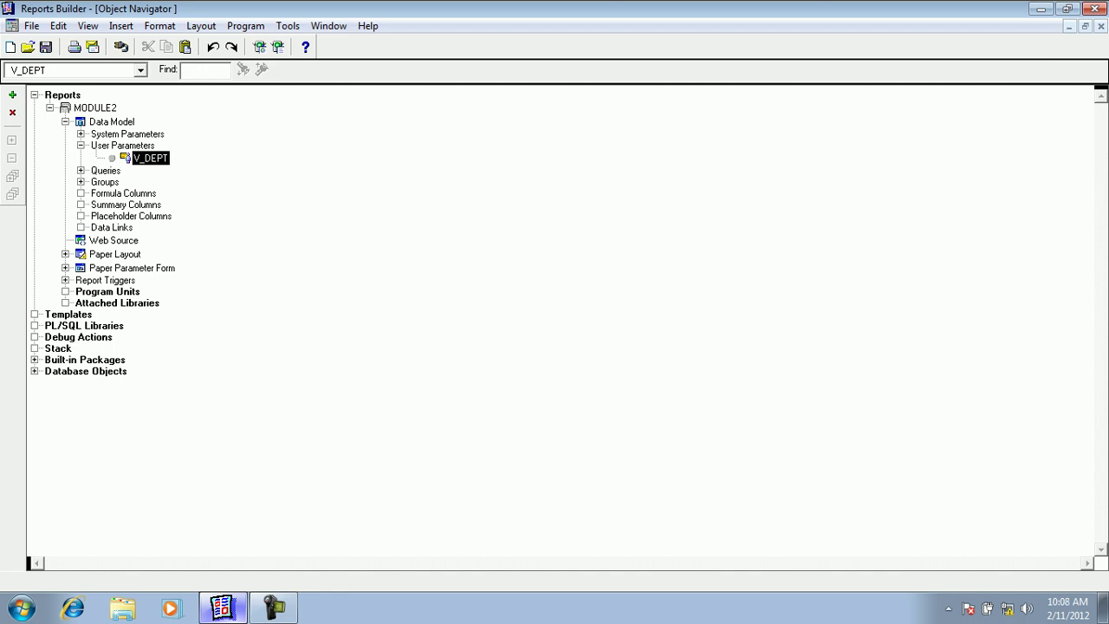
- Open the report's data model, review the SQL statement of query Q_1, and accept it as is
{"action": "double_click", "coordinate": [81, 122]}
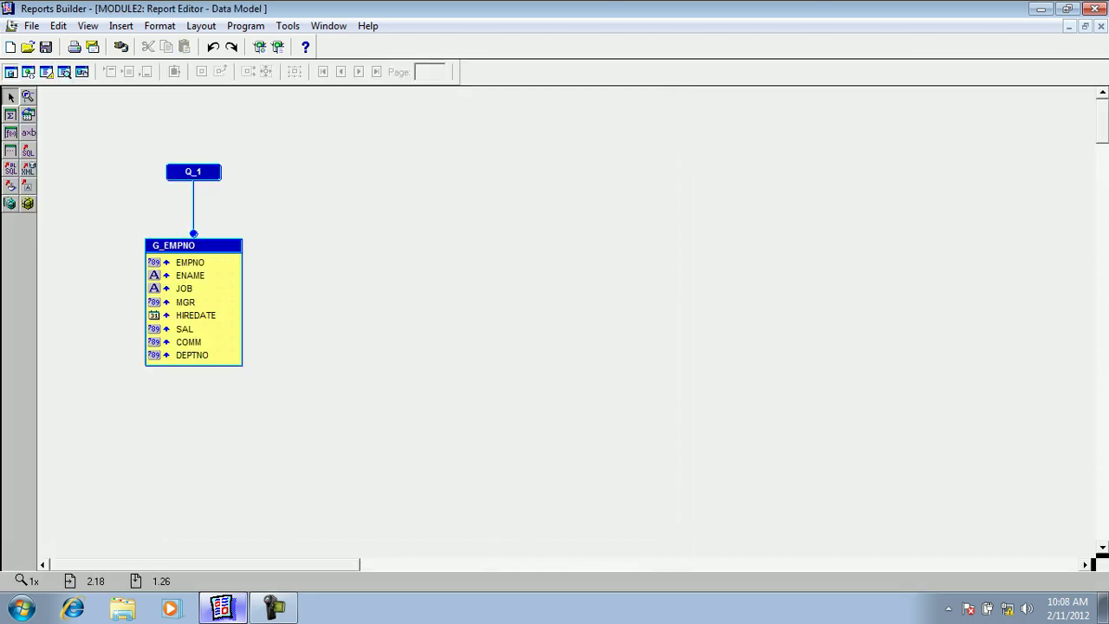
{"action": "double_click", "coordinate": [194, 171]}
{"action": "left_click_drag", "start_coordinate": [495, 305], "coordinate": [401, 295]}
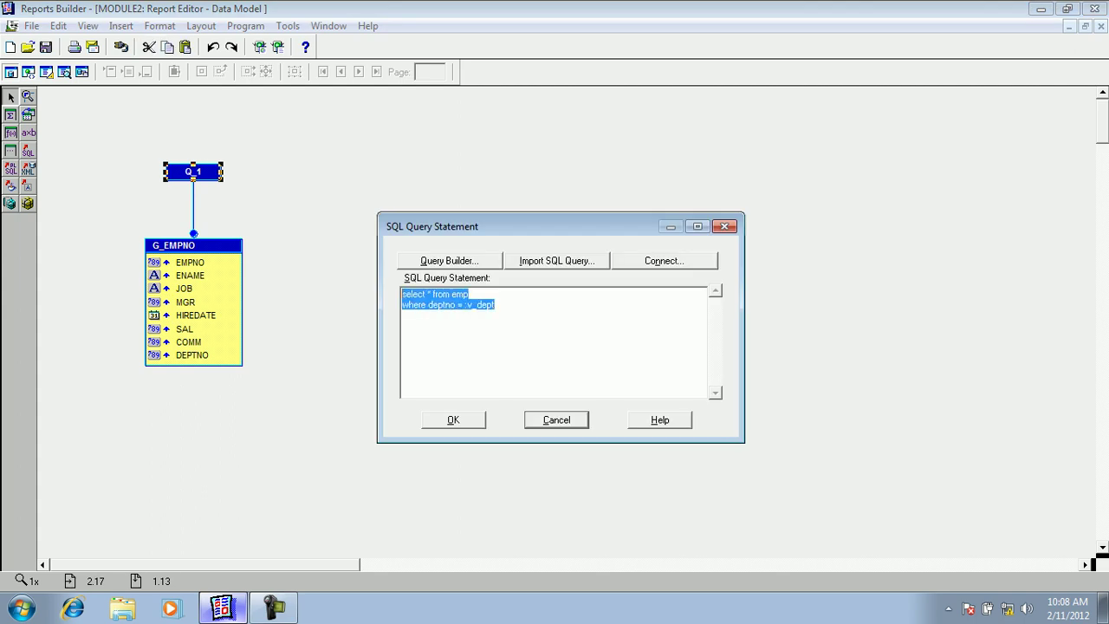
{"action": "left_click", "coordinate": [449, 420]}
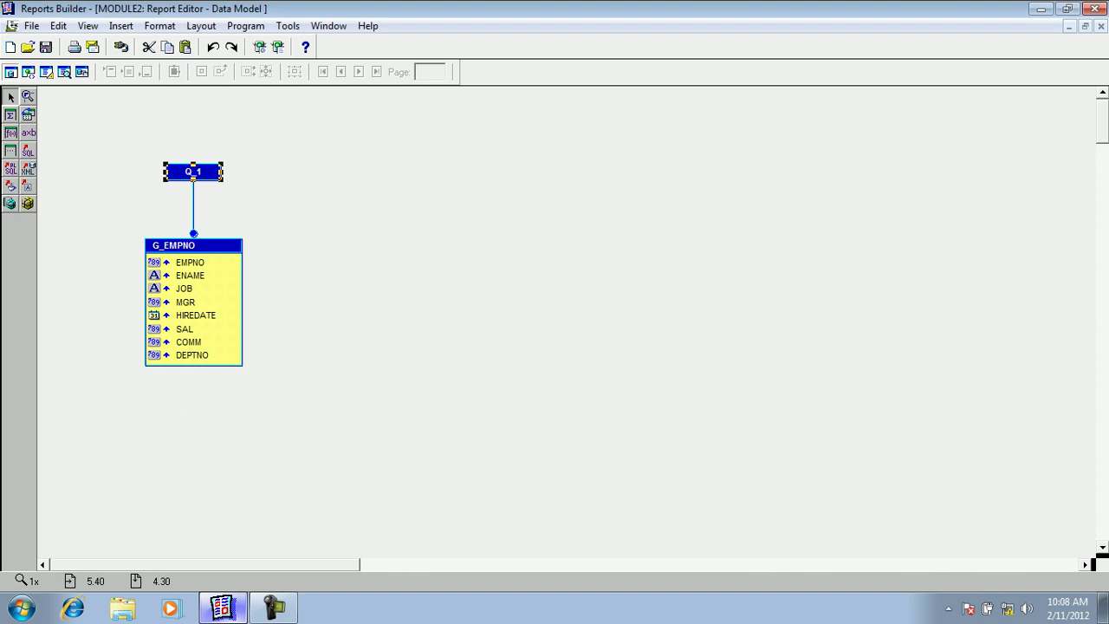
{"action": "left_click", "coordinate": [45, 47]}
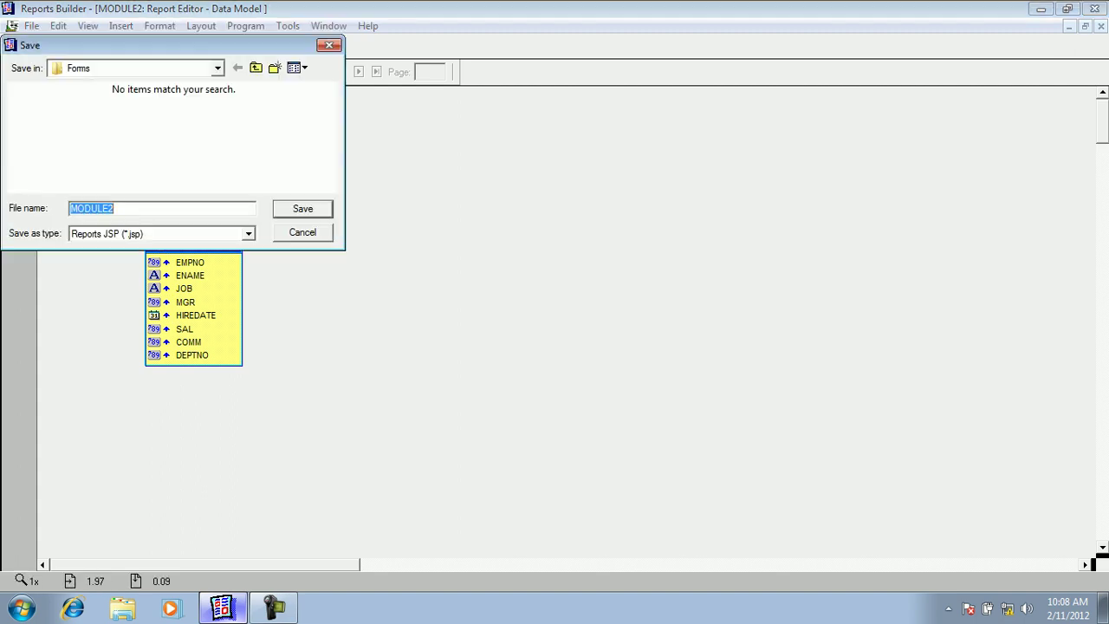
{"action": "left_click", "coordinate": [119, 208]}
{"action": "left_click", "coordinate": [218, 68]}
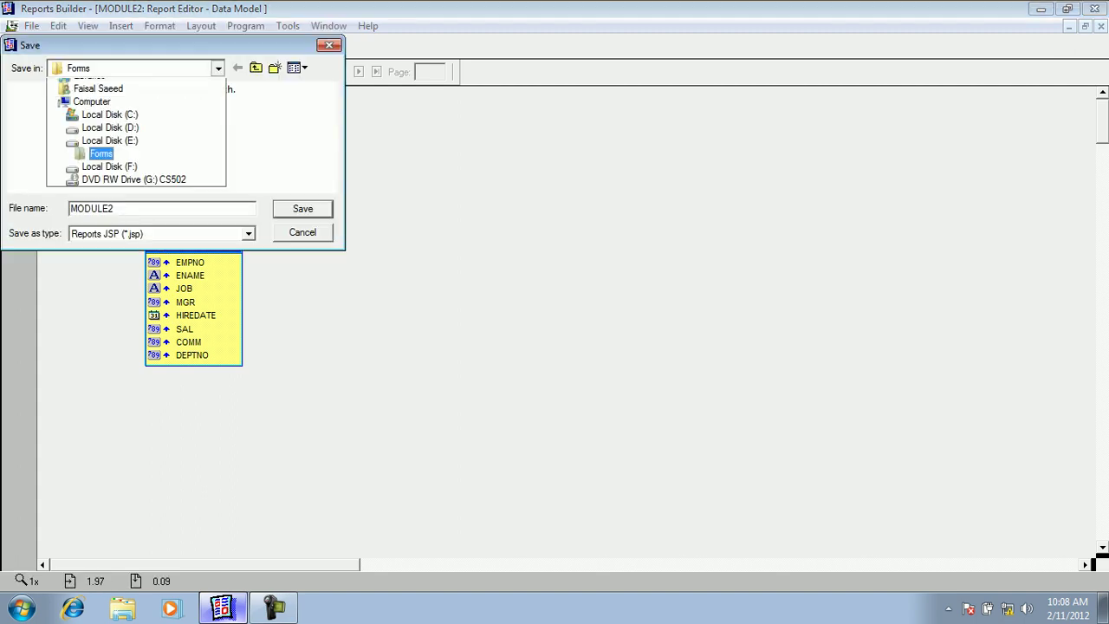
{"action": "left_click", "coordinate": [218, 68]}
{"action": "left_click", "coordinate": [248, 233]}
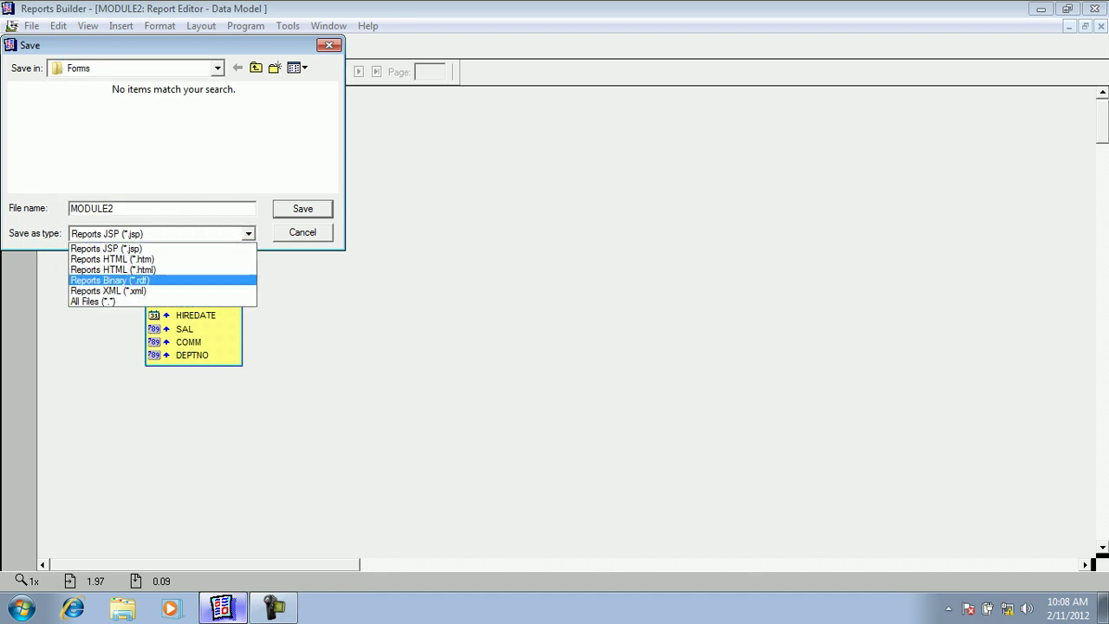
{"action": "left_click", "coordinate": [110, 280]}
{"action": "left_click", "coordinate": [223, 135]}
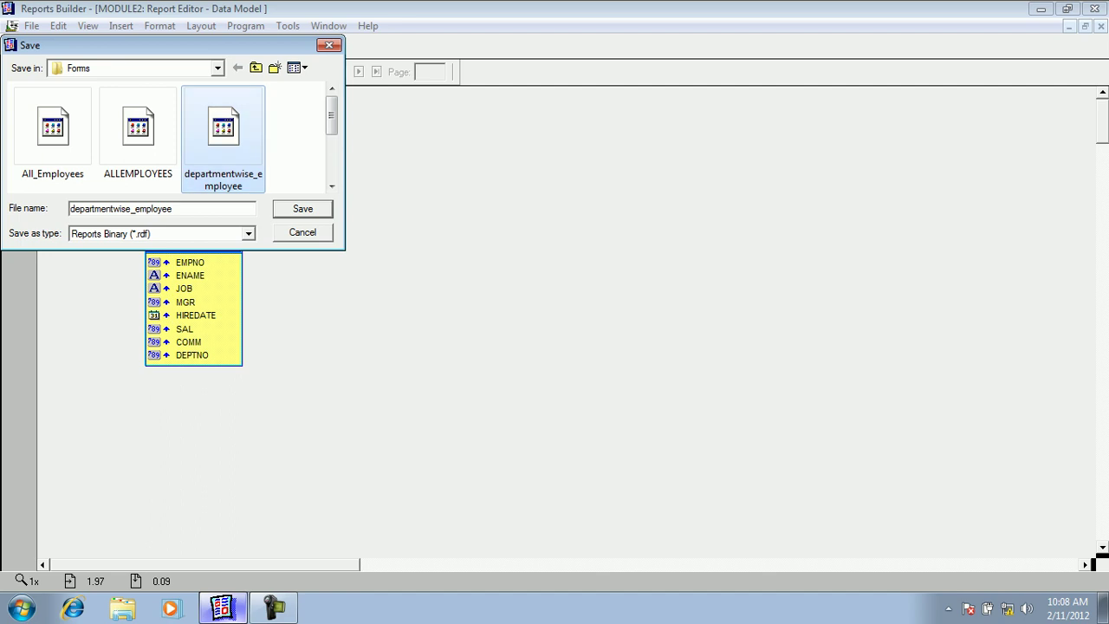
{"action": "mouse_move", "coordinate": [332, 115]}
{"action": "left_mouse_down"}
{"action": "mouse_move", "coordinate": [332, 128]}
{"action": "mouse_move", "coordinate": [331, 115]}
{"action": "left_mouse_up"}
{"action": "left_click", "coordinate": [302, 232]}
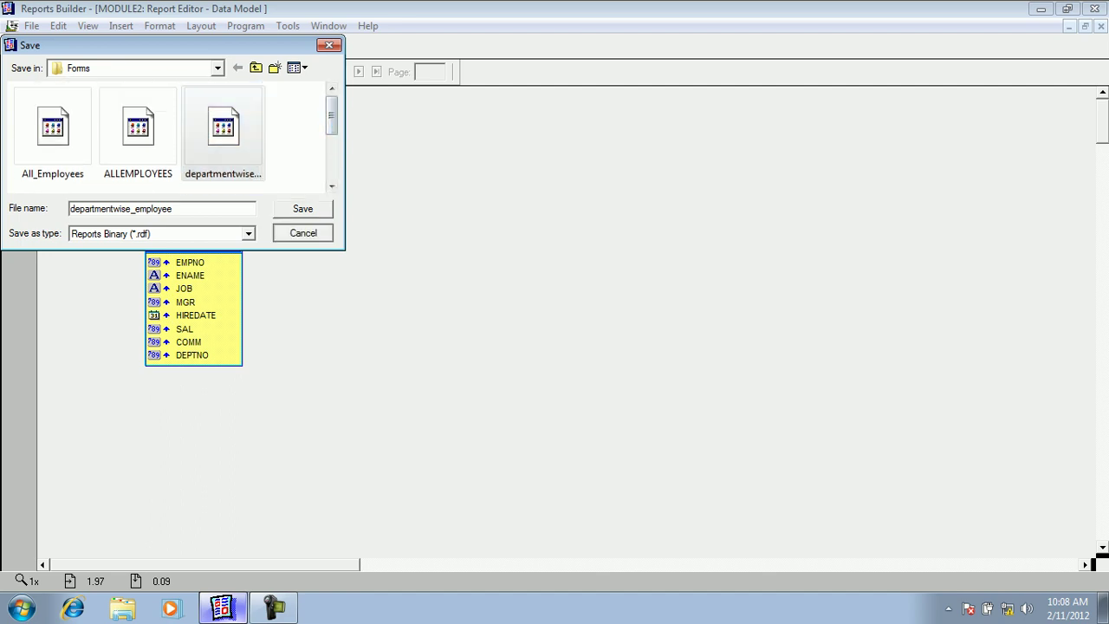
{"action": "key", "text": "Return"}
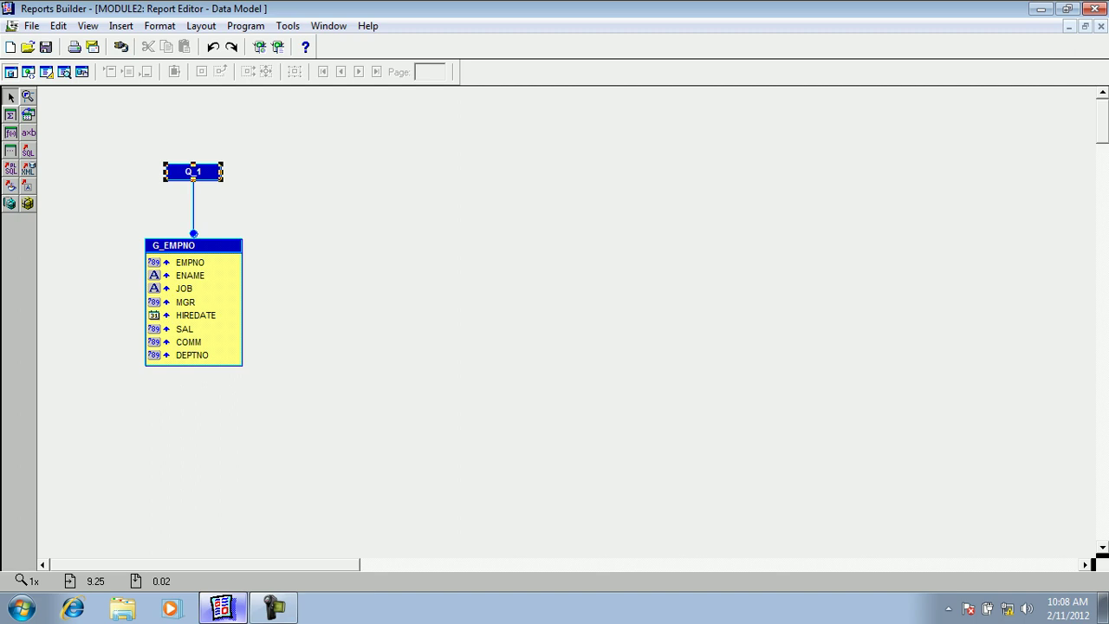
- Open the V_DEPT user parameter's properties and examine its datatype and list of values settings
{"action": "left_click", "coordinate": [329, 26]}
{"action": "left_click", "coordinate": [376, 105]}
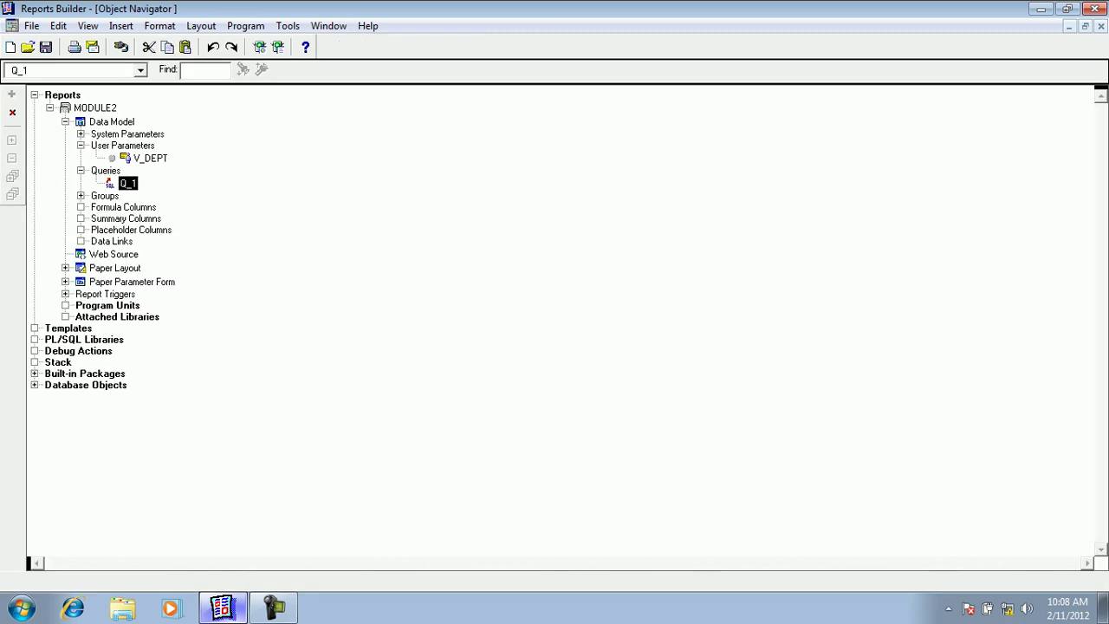
{"action": "left_click", "coordinate": [150, 159]}
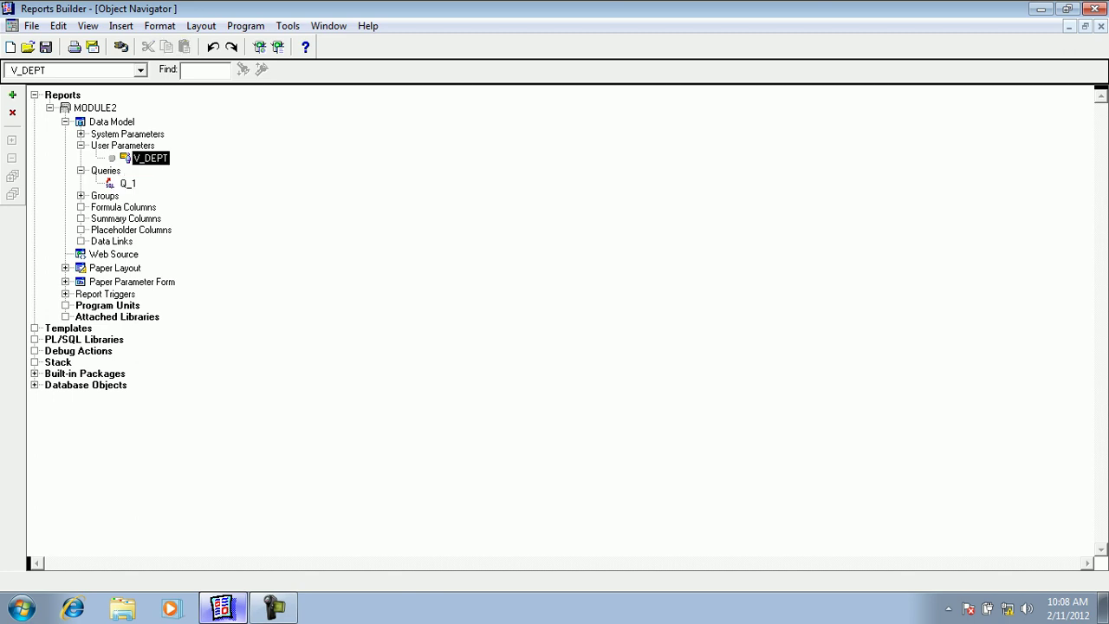
{"action": "key", "text": "F4"}
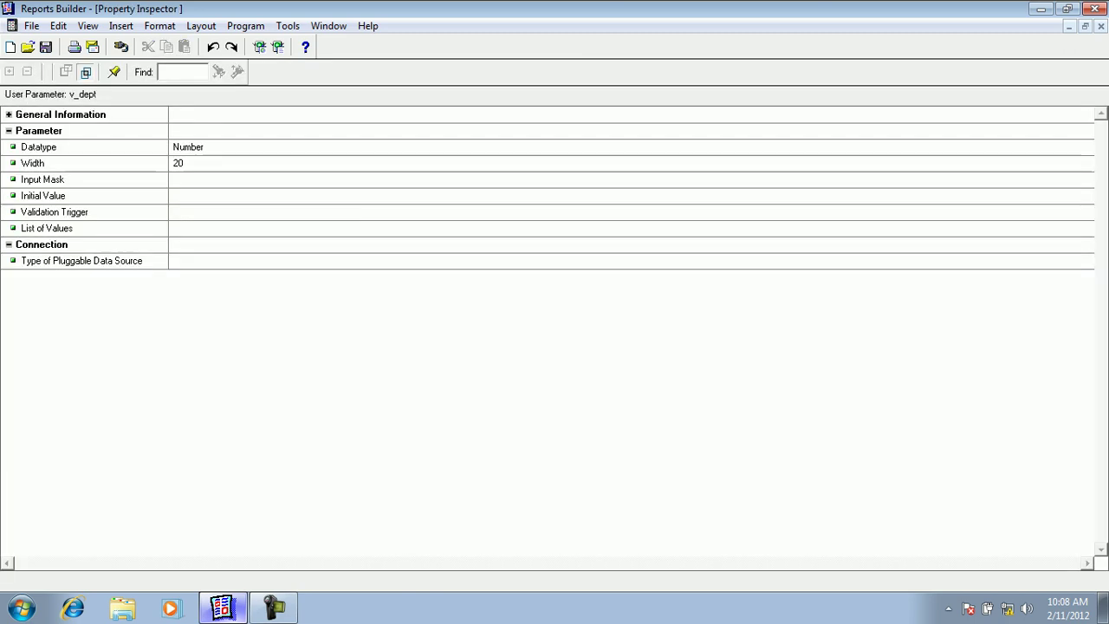
{"action": "left_click", "coordinate": [188, 147]}
{"action": "left_click", "coordinate": [1085, 147]}
{"action": "left_click", "coordinate": [188, 182]}
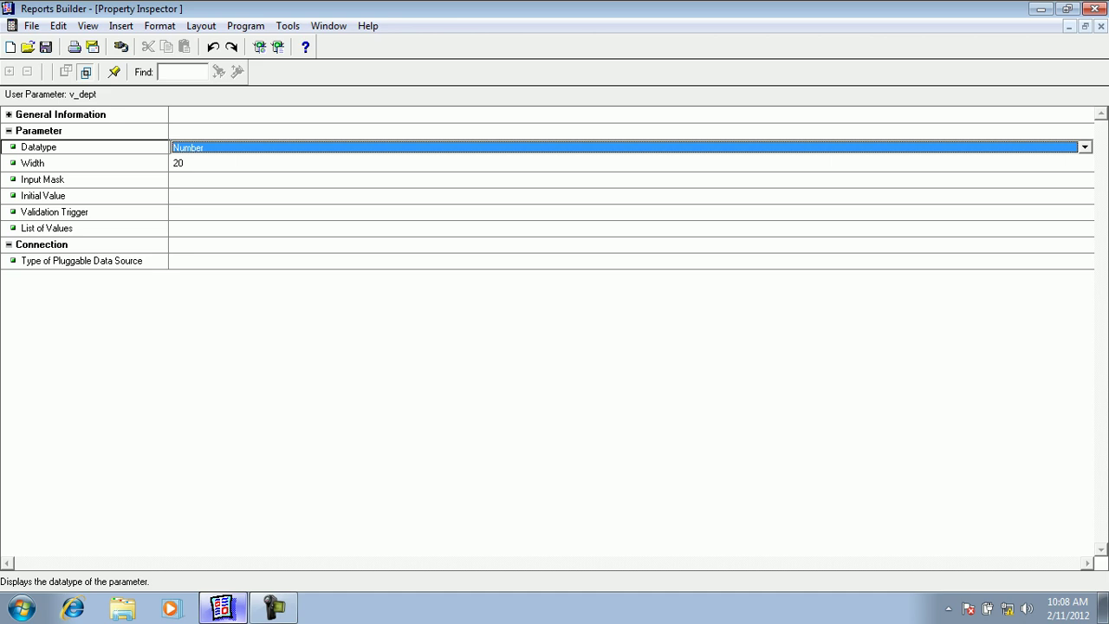
{"action": "left_click", "coordinate": [630, 229]}
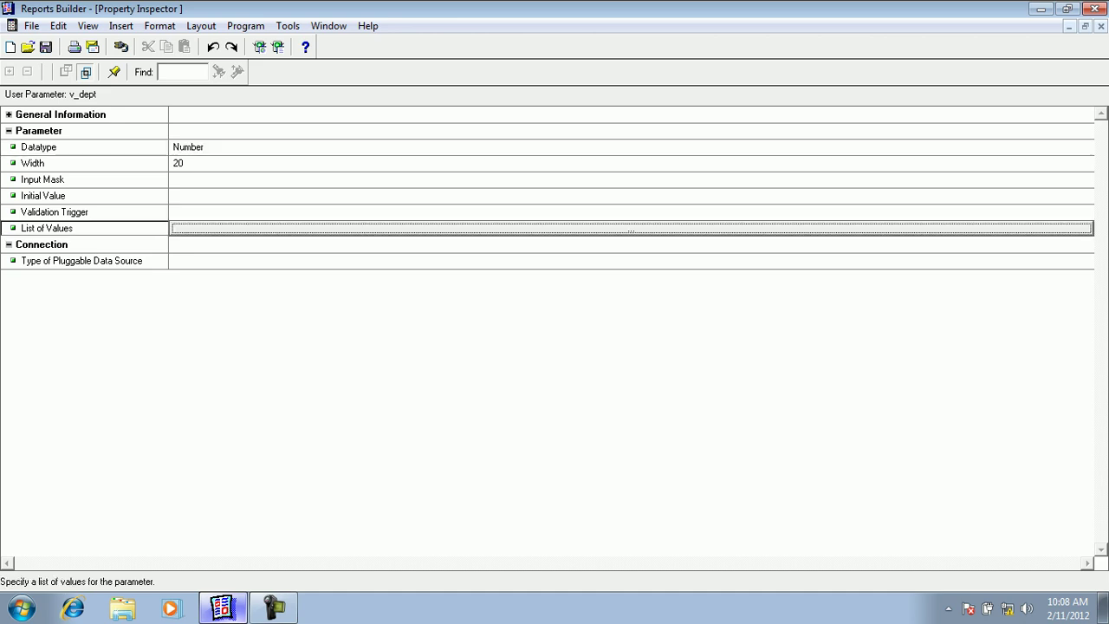
- Rename the V_DEPT user parameter to v_dept in lowercase
{"action": "left_click", "coordinate": [328, 26]}
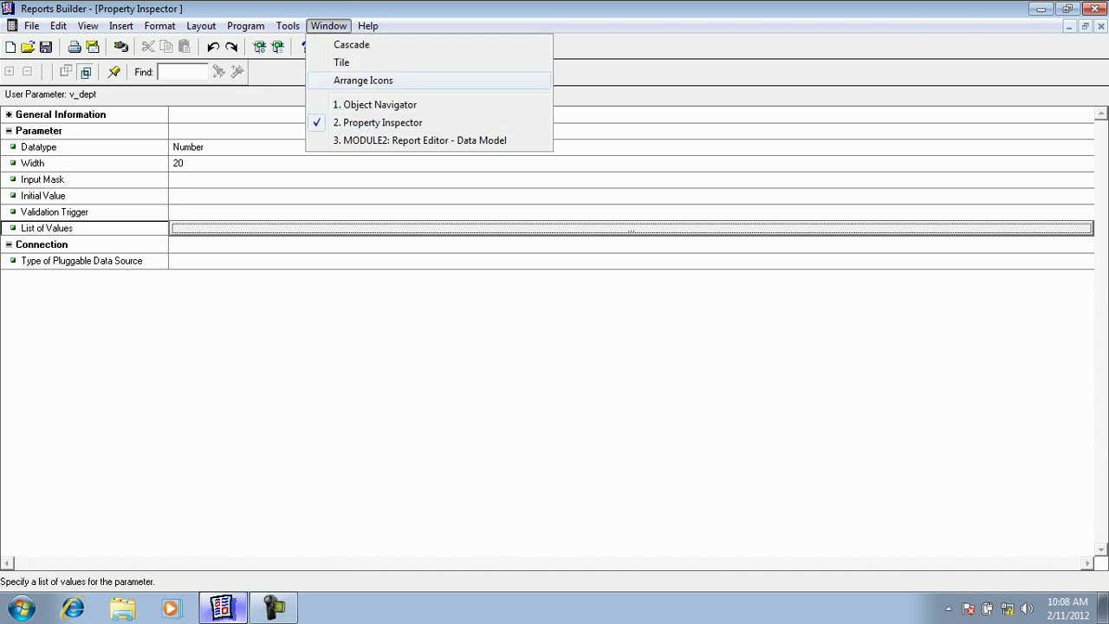
{"action": "left_click", "coordinate": [375, 105]}
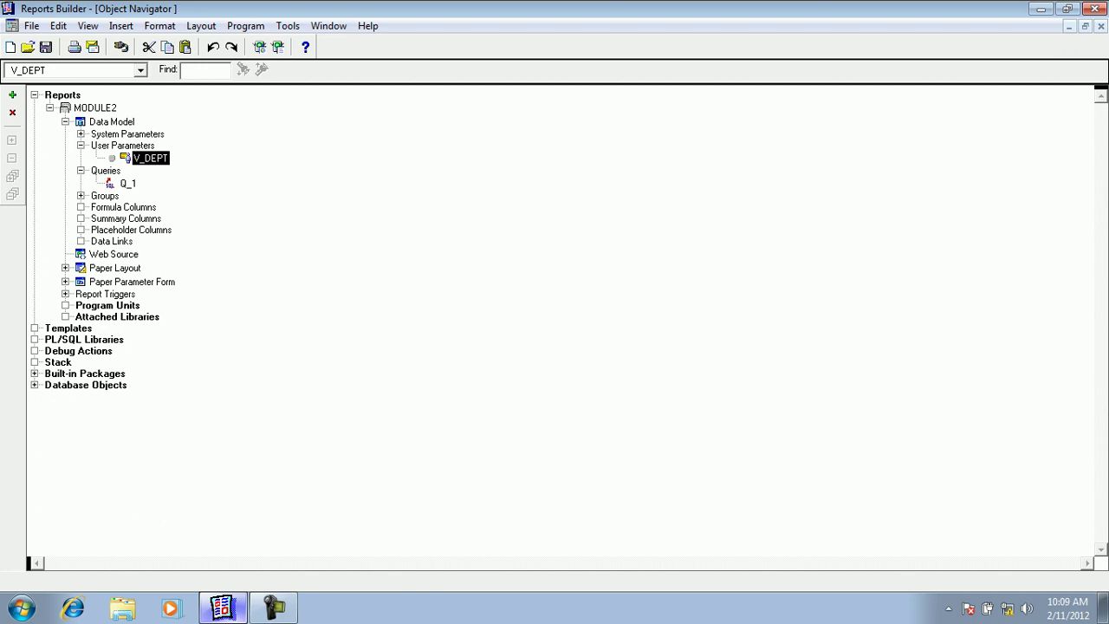
{"action": "type", "text": "v_dept"}
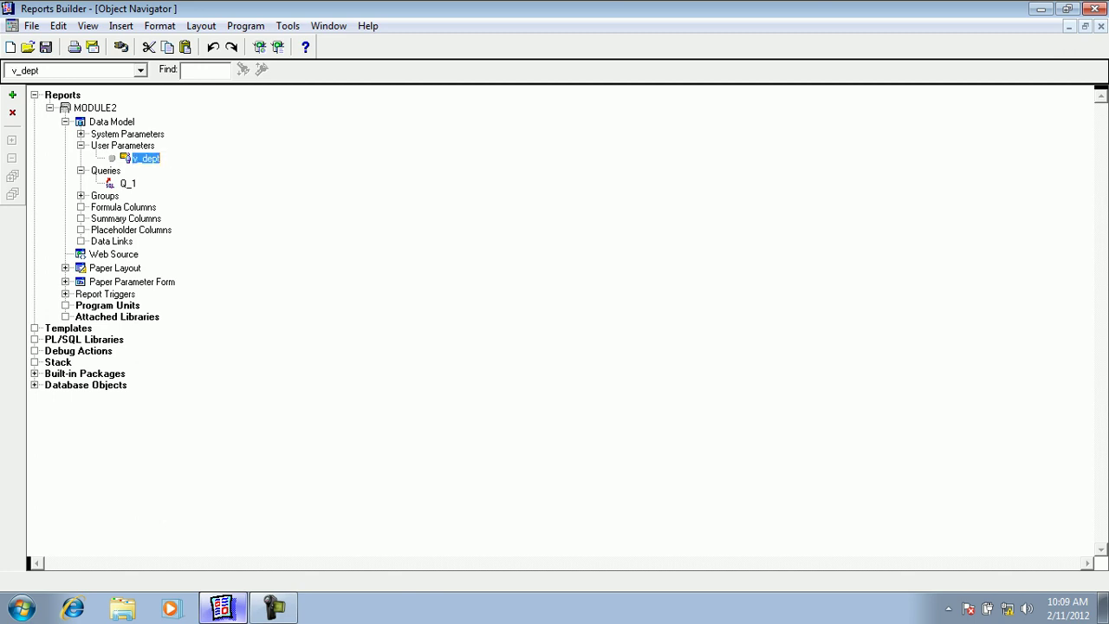
{"action": "key", "text": "Return"}
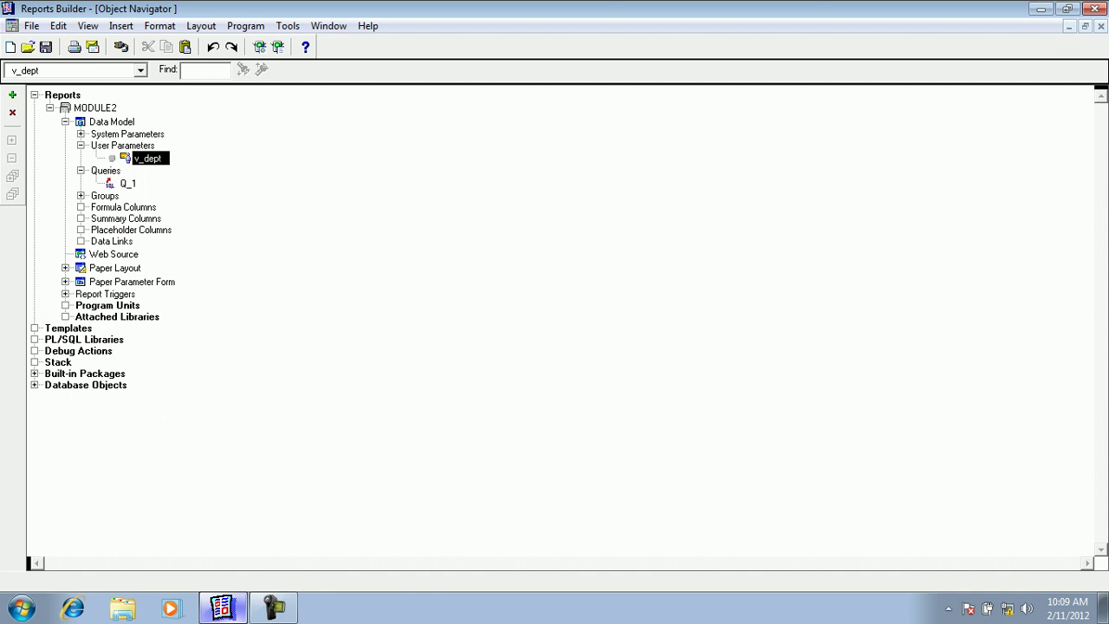
{"action": "key", "text": "F4"}
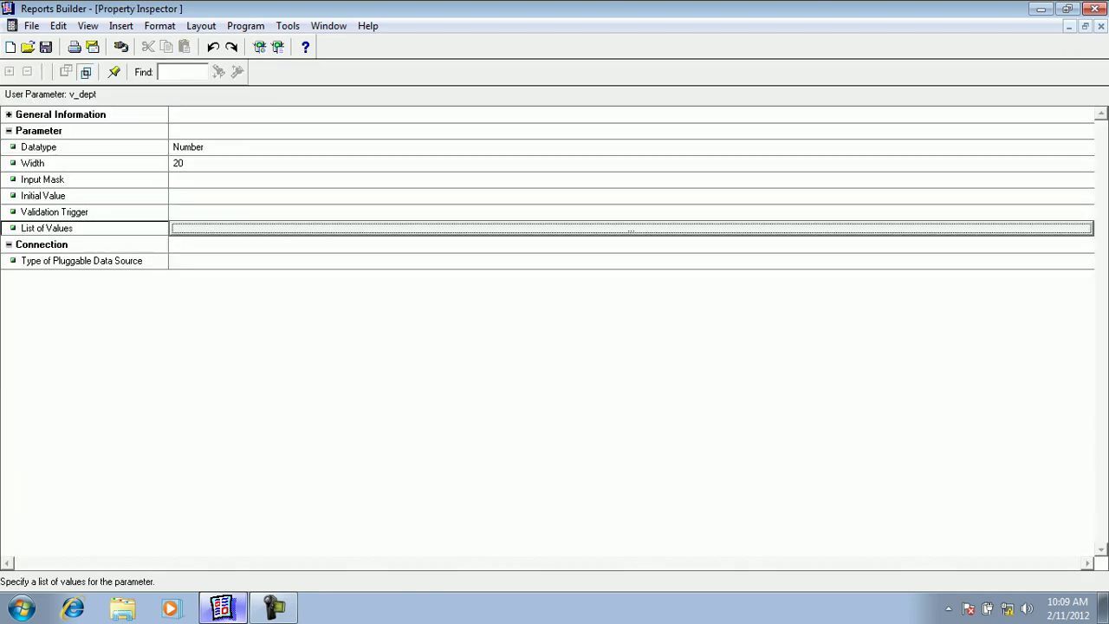
{"action": "left_click", "coordinate": [632, 229]}
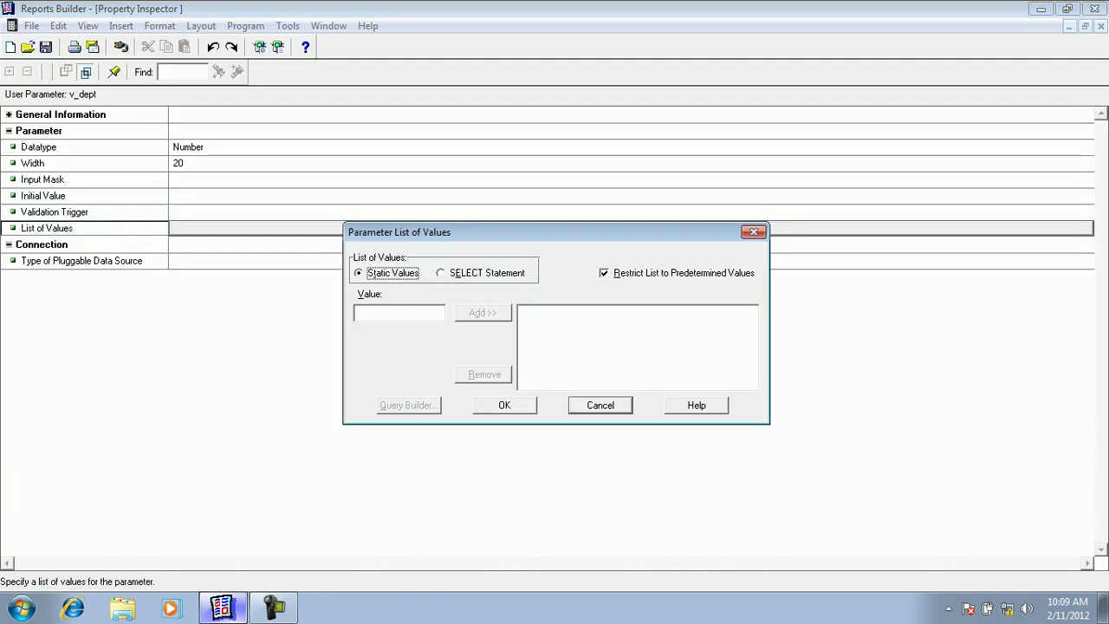
{"action": "key", "text": "Escape"}
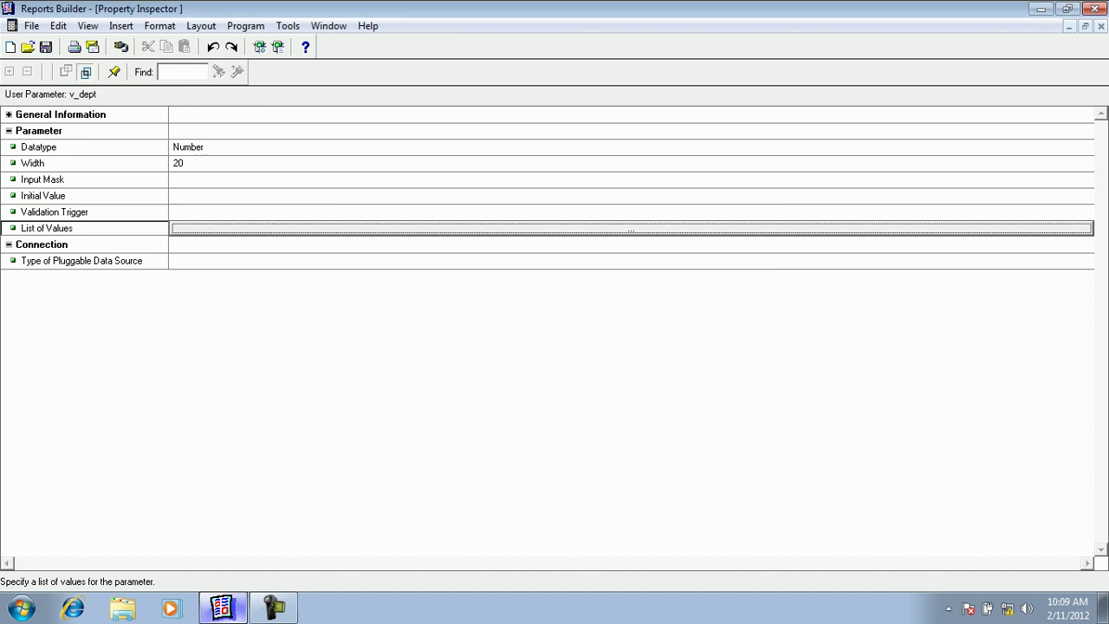
- Re-enter query Q_1's SQL statement in the data model as select * from emp where deptno = :v_dept and accept it
{"action": "left_click", "coordinate": [328, 26]}
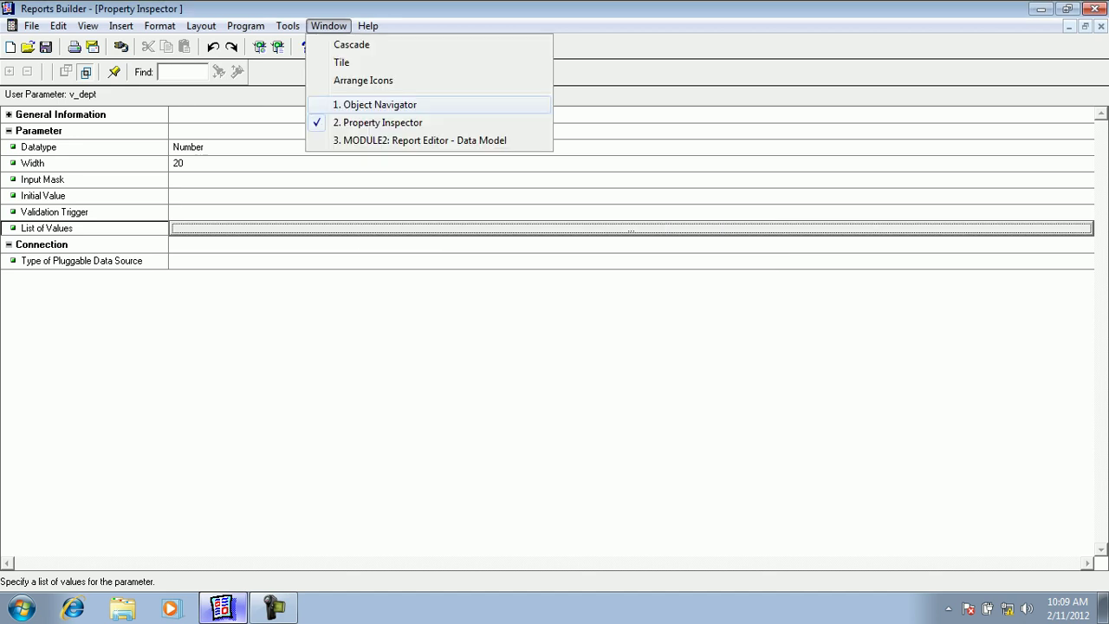
{"action": "key", "text": "Return"}
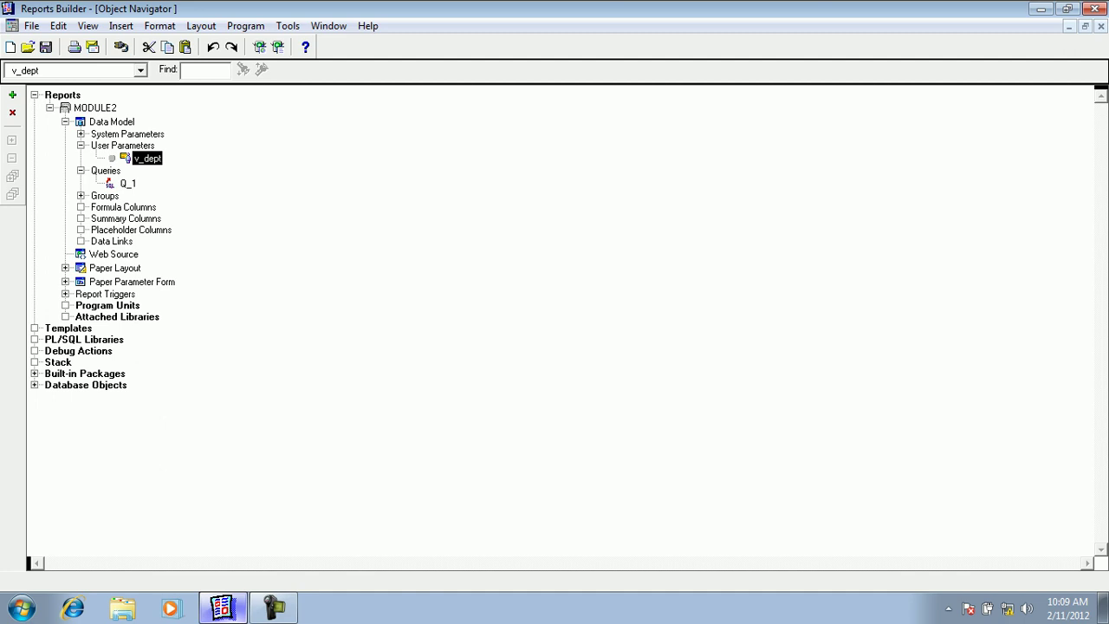
{"action": "double_click", "coordinate": [81, 122]}
{"action": "left_click", "coordinate": [193, 170]}
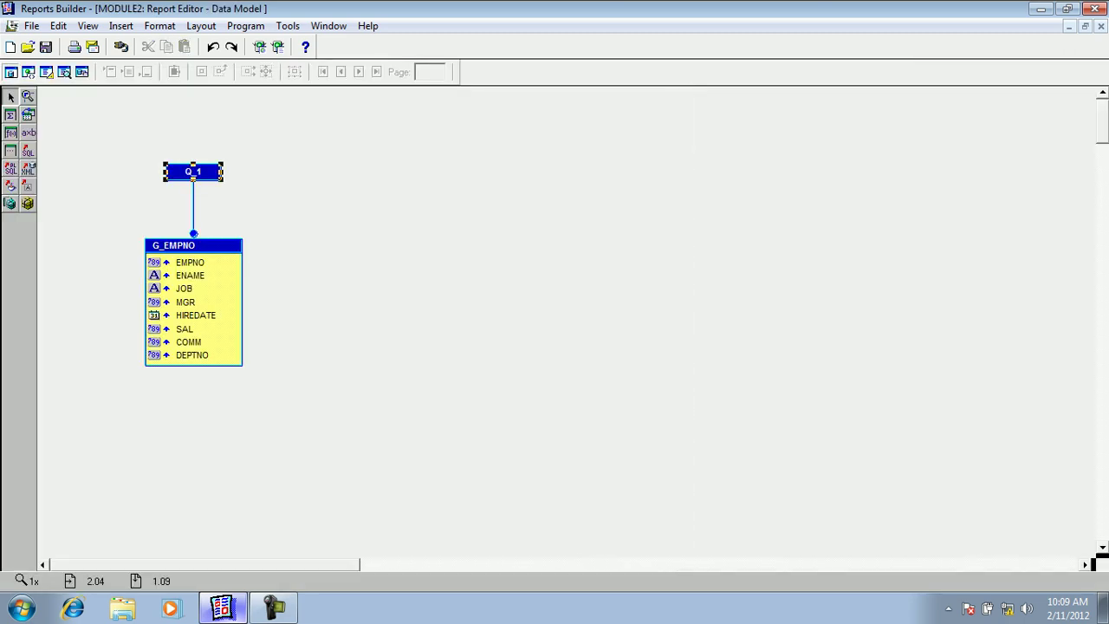
{"action": "double_click", "coordinate": [194, 171]}
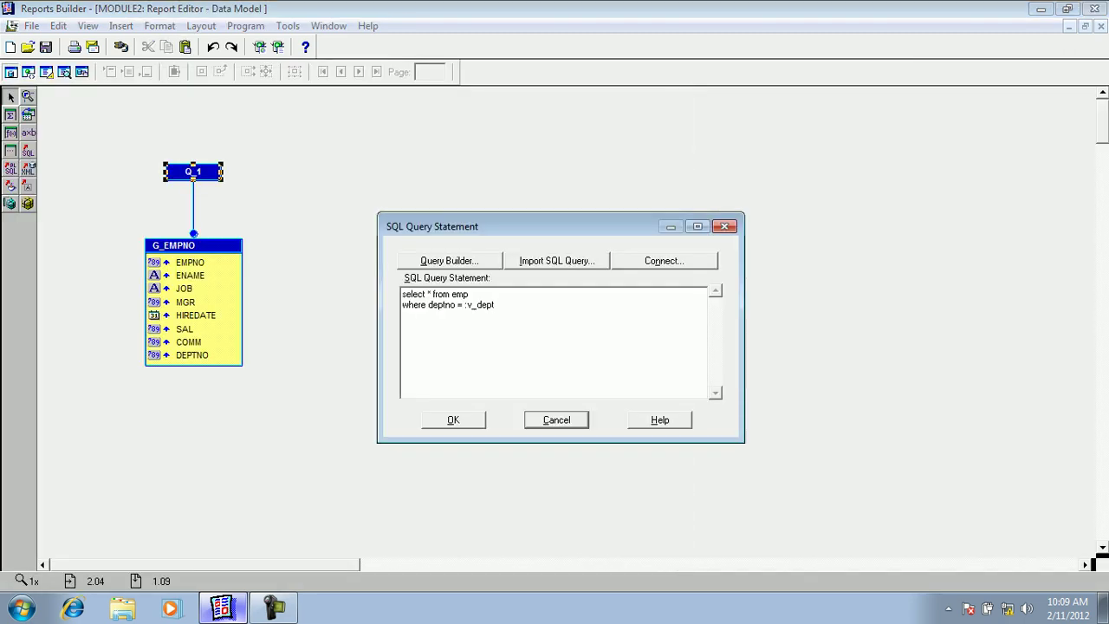
{"action": "key", "text": "shift+Home"}
{"action": "key", "text": "shift+Up"}
{"action": "key", "text": "ctrl+c"}
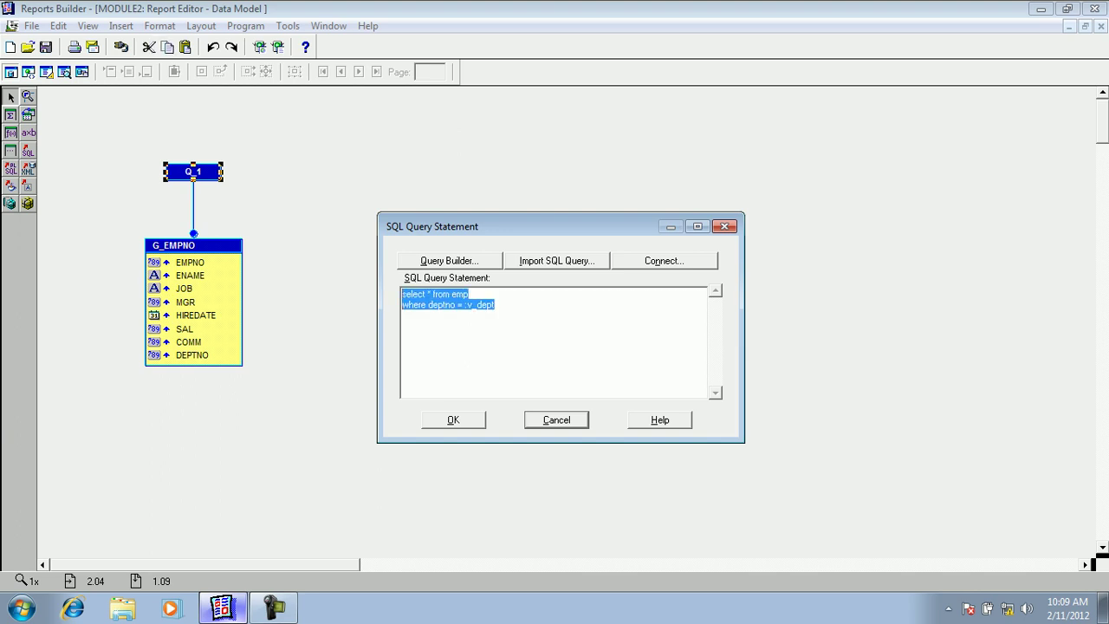
{"action": "key", "text": "Delete"}
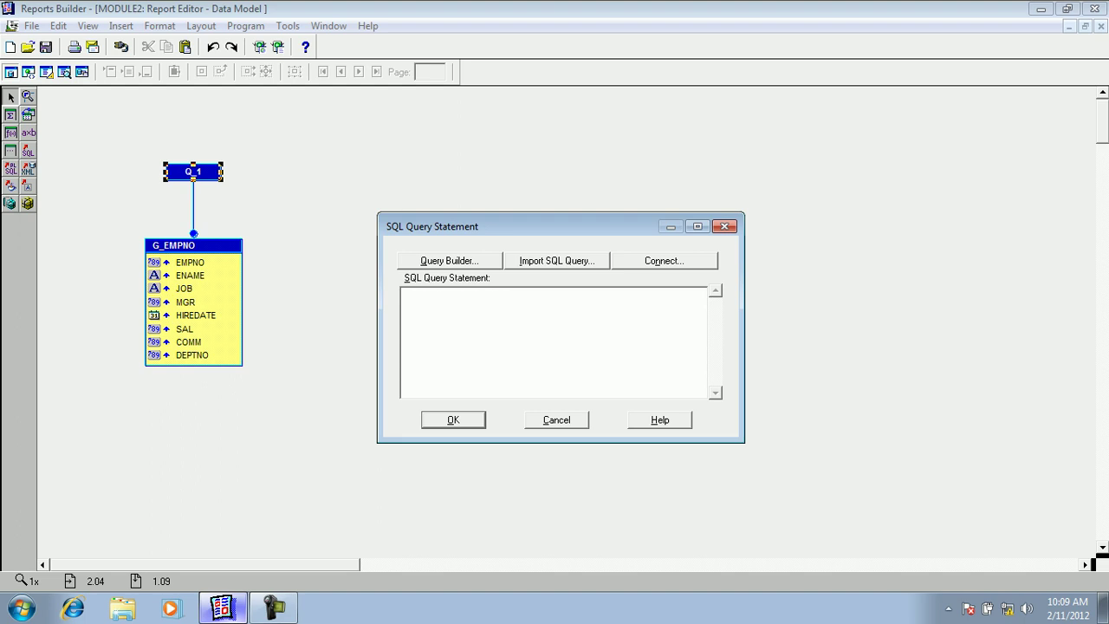
{"action": "key", "text": "ctrl+v"}
{"action": "key", "text": "Return"}
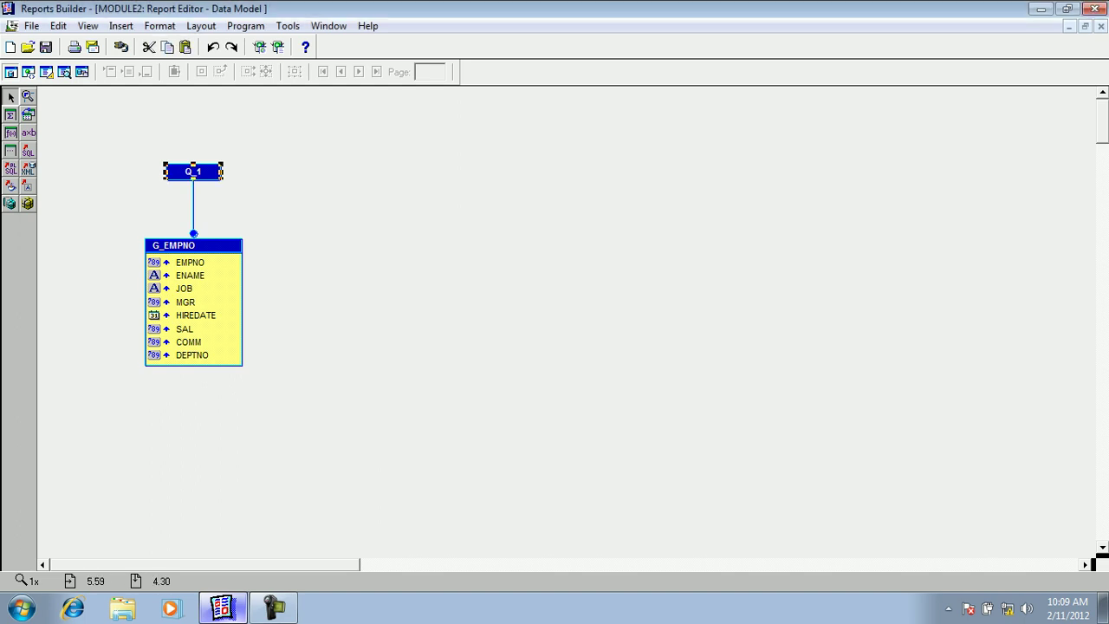
- Give the v_dept user parameter a list of values with the static values 10, 20, 30 and 40
{"action": "left_click", "coordinate": [329, 25]}
{"action": "left_click", "coordinate": [372, 101]}
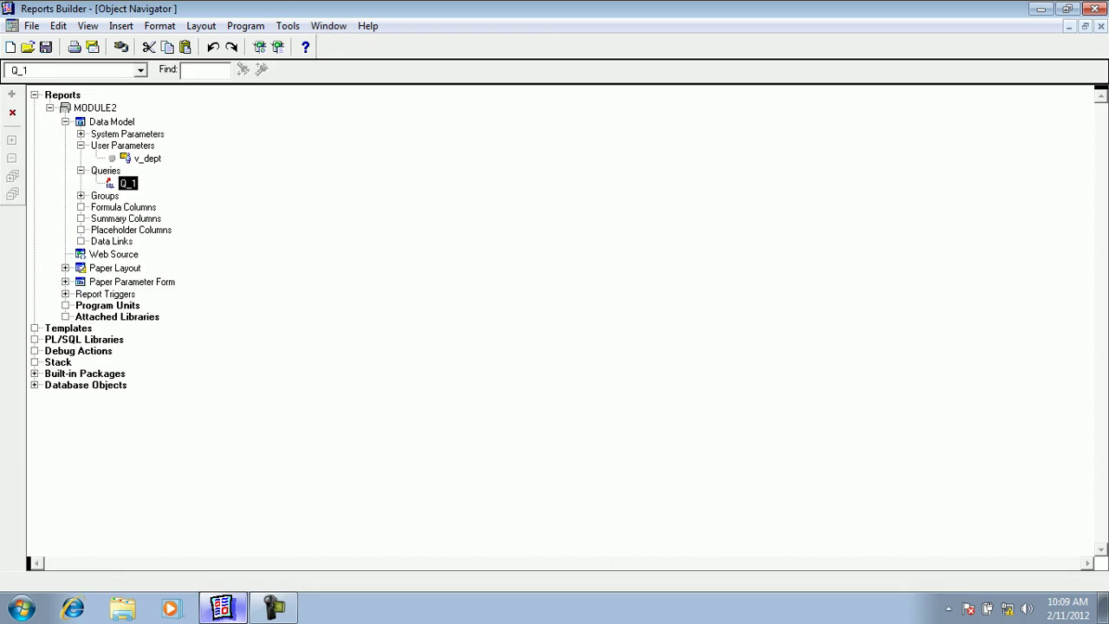
{"action": "double_click", "coordinate": [125, 158]}
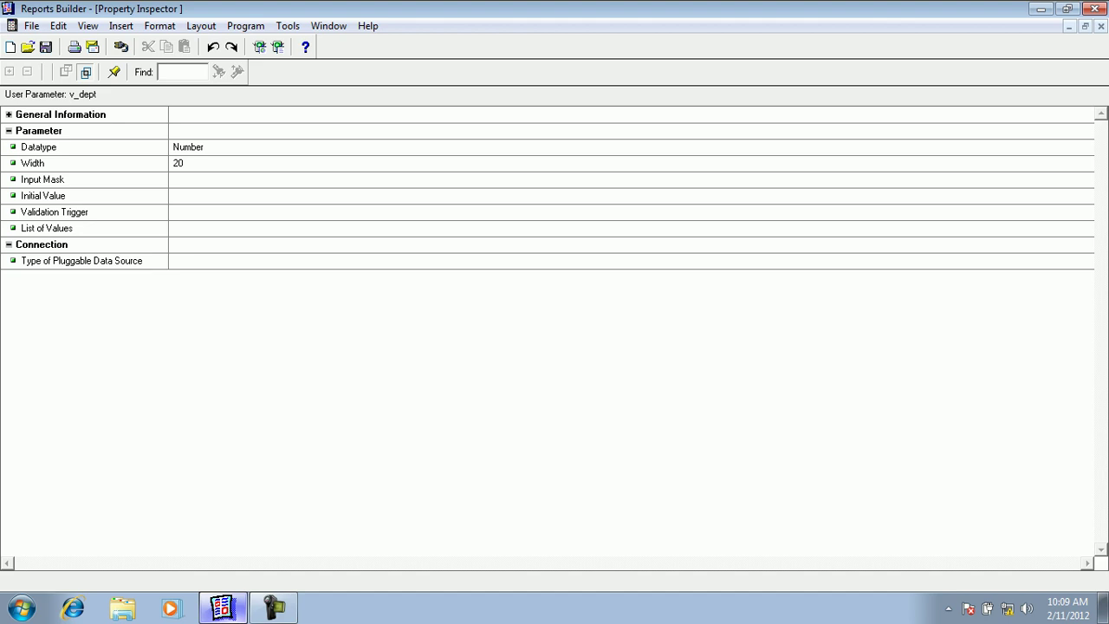
{"action": "left_click", "coordinate": [218, 229]}
{"action": "left_click", "coordinate": [631, 229]}
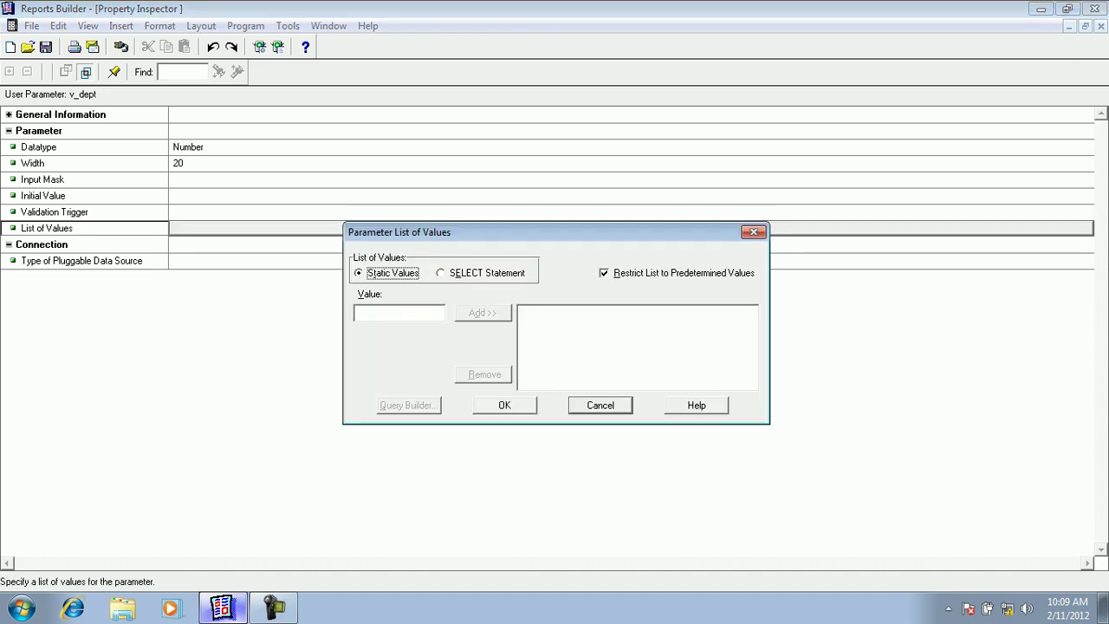
{"action": "left_click_drag", "start_coordinate": [631, 232], "coordinate": [476, 313]}
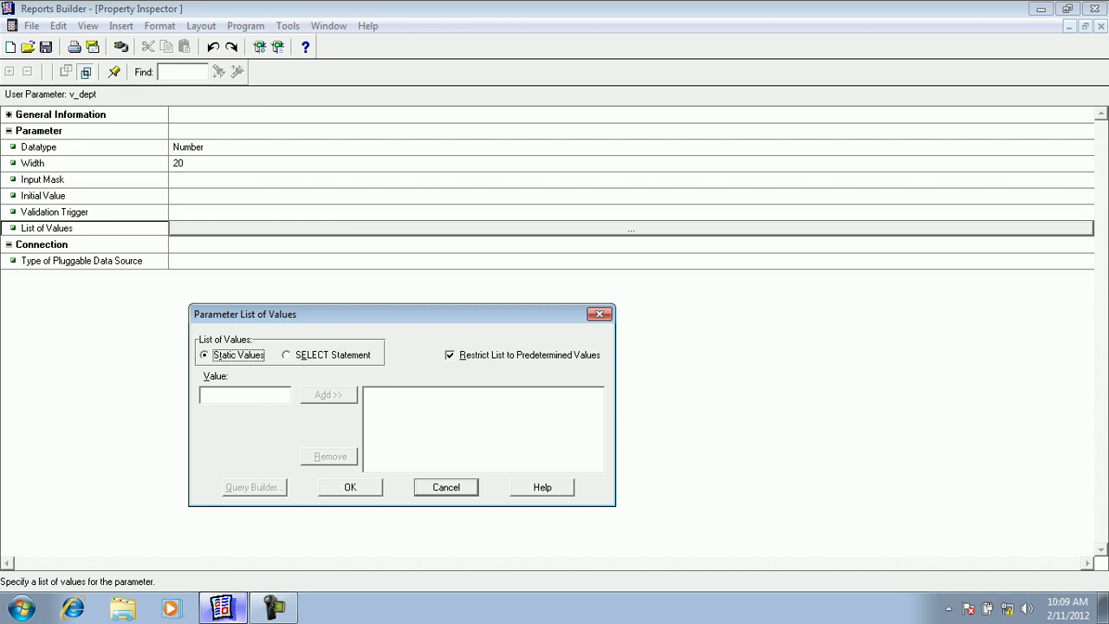
{"action": "left_click", "coordinate": [244, 395]}
{"action": "type", "text": "10"}
{"action": "key", "text": "Return"}
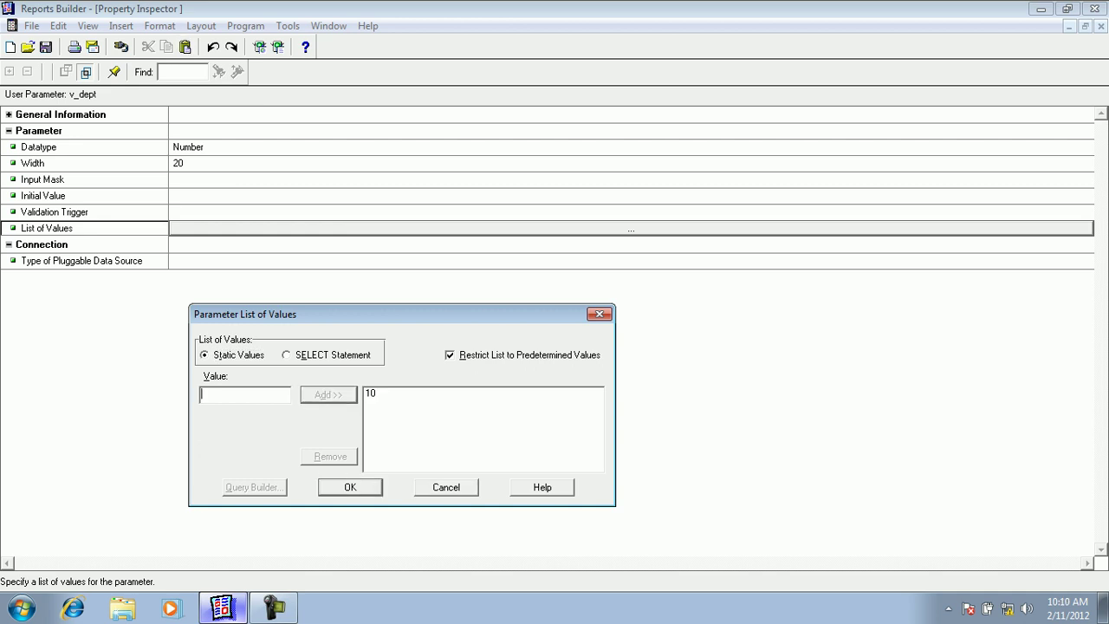
{"action": "type", "text": "20"}
{"action": "key", "text": "Return"}
{"action": "type", "text": "30"}
{"action": "key", "text": "Return"}
{"action": "type", "text": "30"}
{"action": "key", "text": "BackSpace"}
{"action": "key", "text": "BackSpace"}
{"action": "type", "text": "40"}
{"action": "key", "text": "Return"}
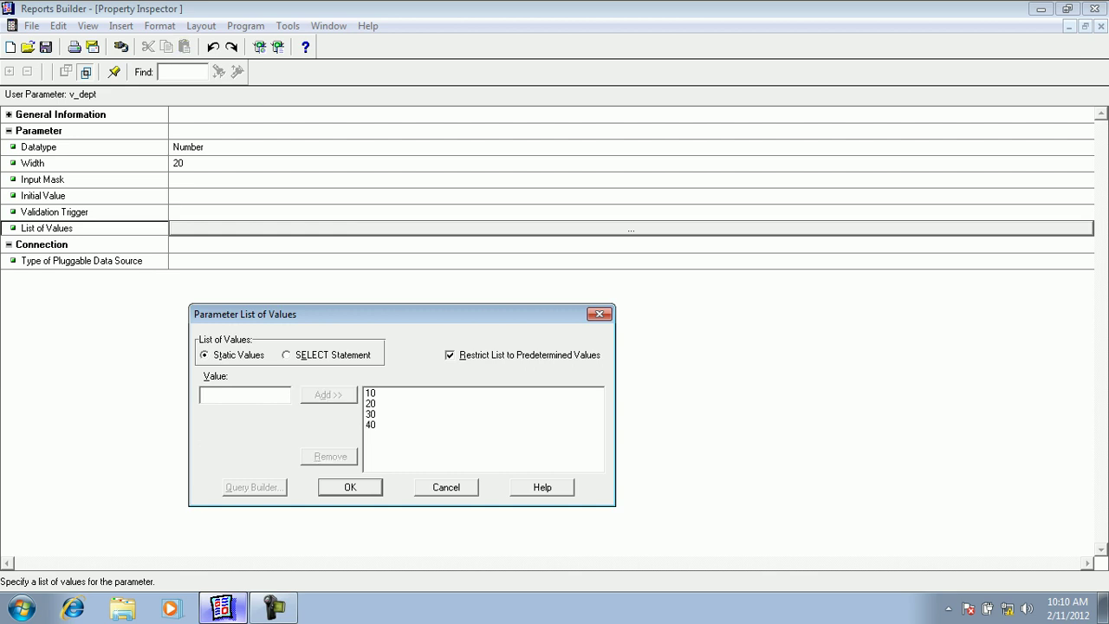
{"action": "key", "text": "Return"}
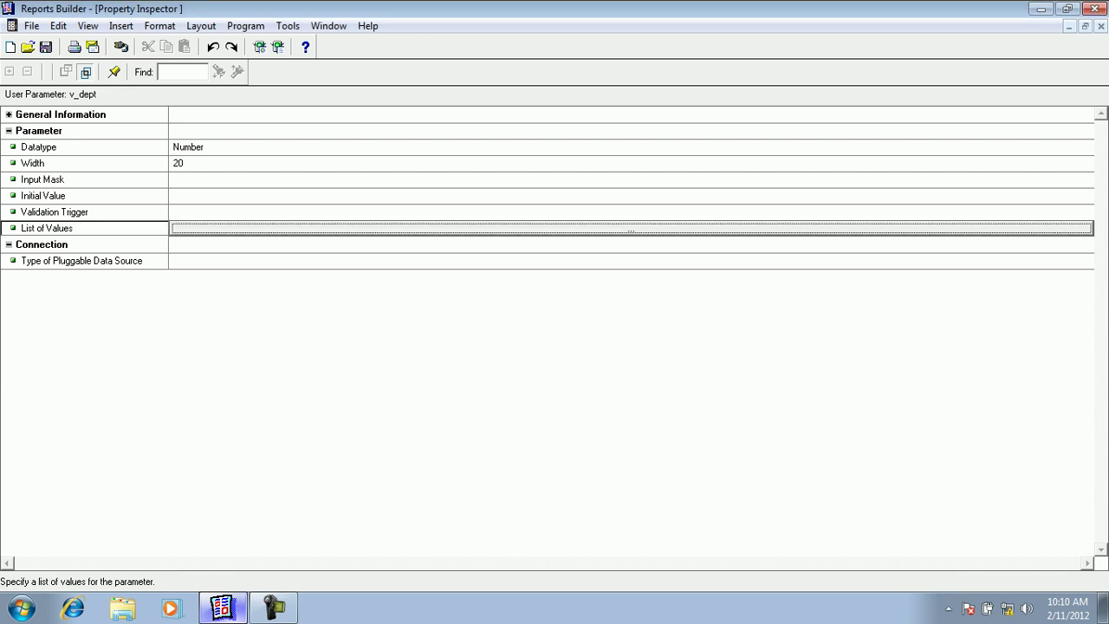
- Run the report's paper layout with the V Dept parameter set to 30
{"action": "left_click", "coordinate": [278, 48]}
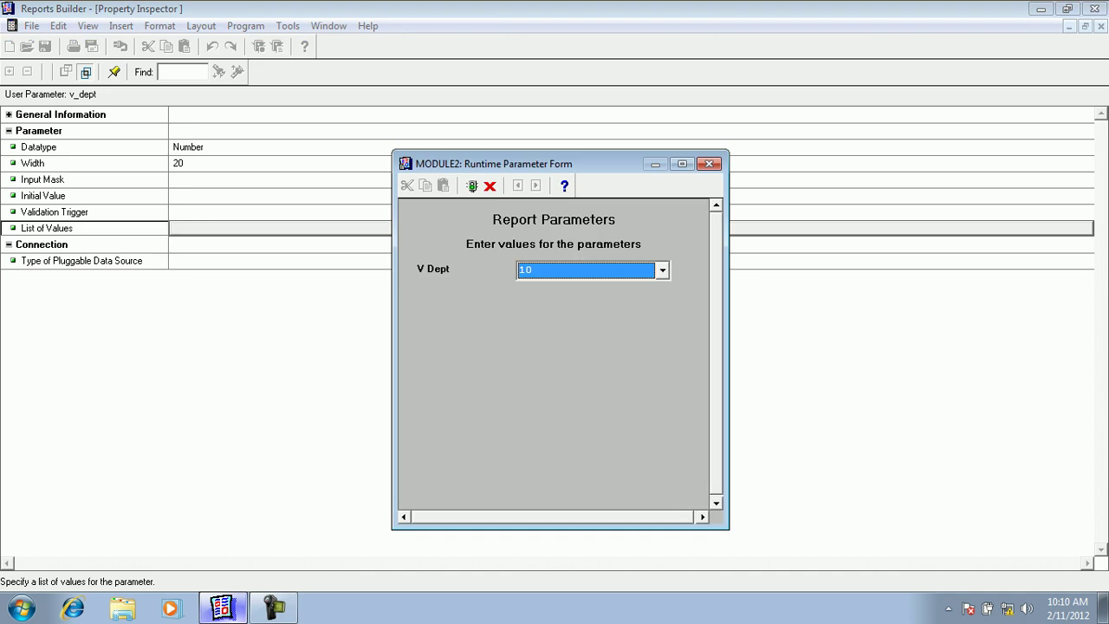
{"action": "left_click", "coordinate": [663, 270]}
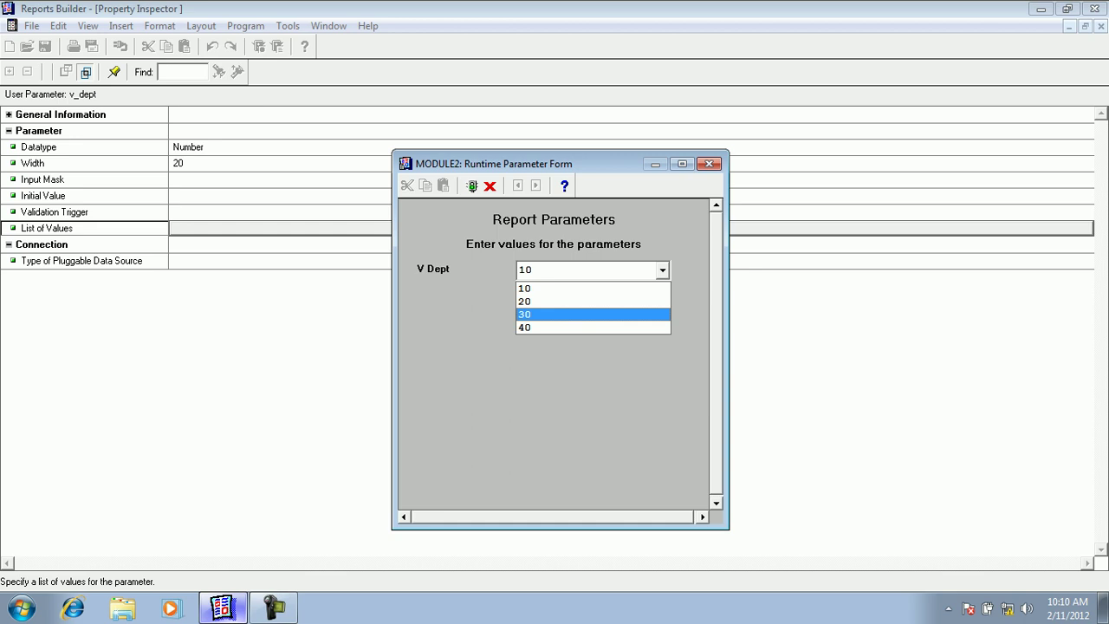
{"action": "left_click", "coordinate": [593, 315]}
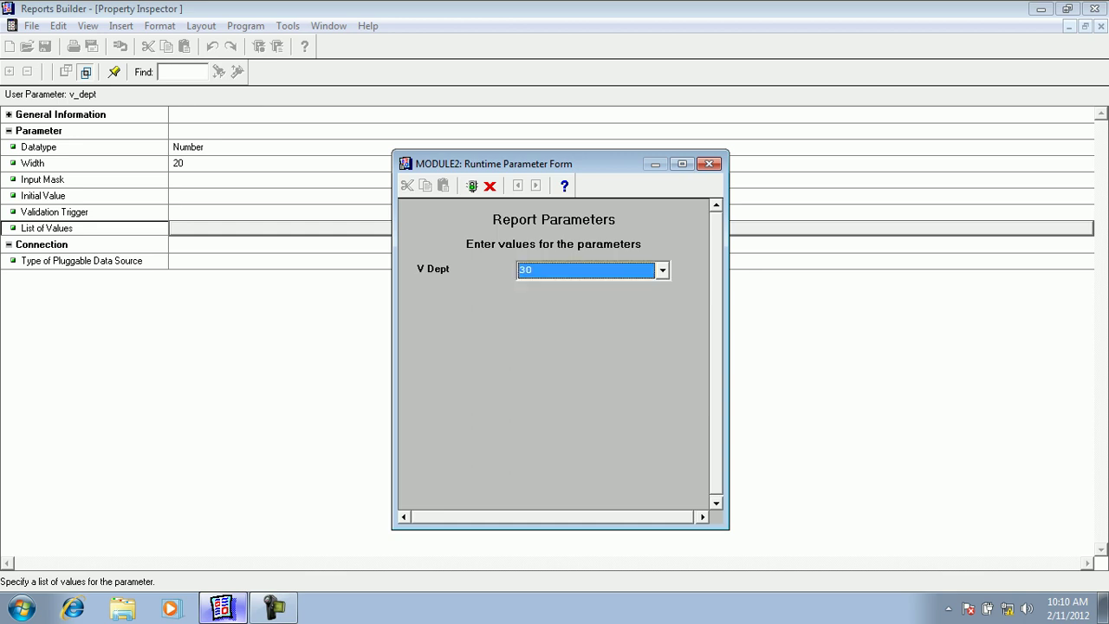
{"action": "left_click", "coordinate": [473, 185]}
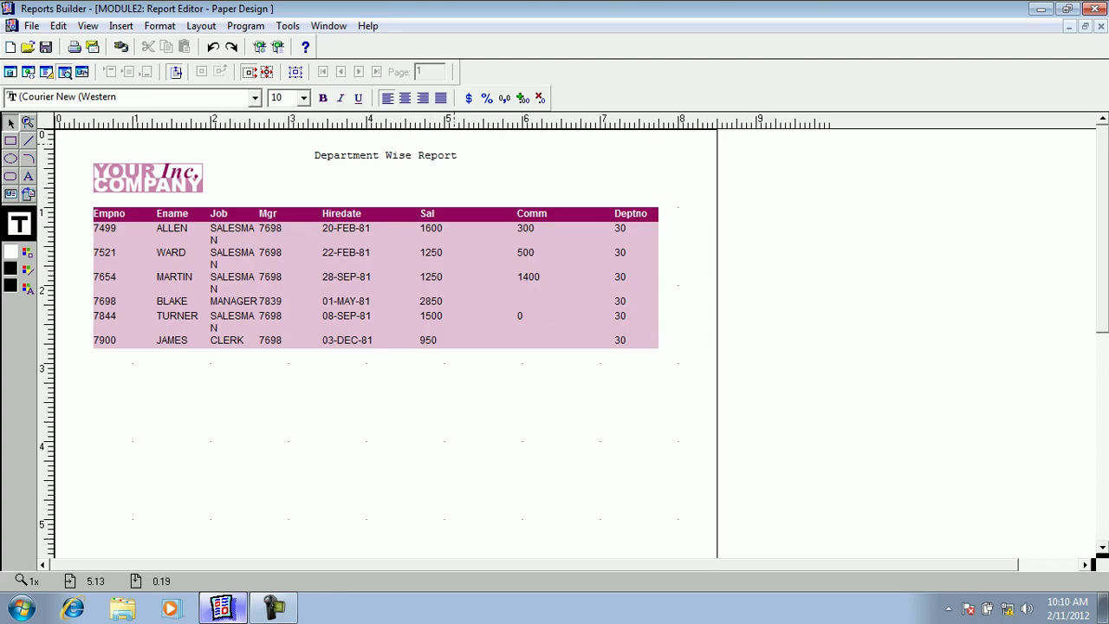
- Remove the static values 10, 20, 30 and 40 from the v_dept user parameter's list of values
{"action": "left_click", "coordinate": [328, 25]}
{"action": "left_click", "coordinate": [355, 105]}
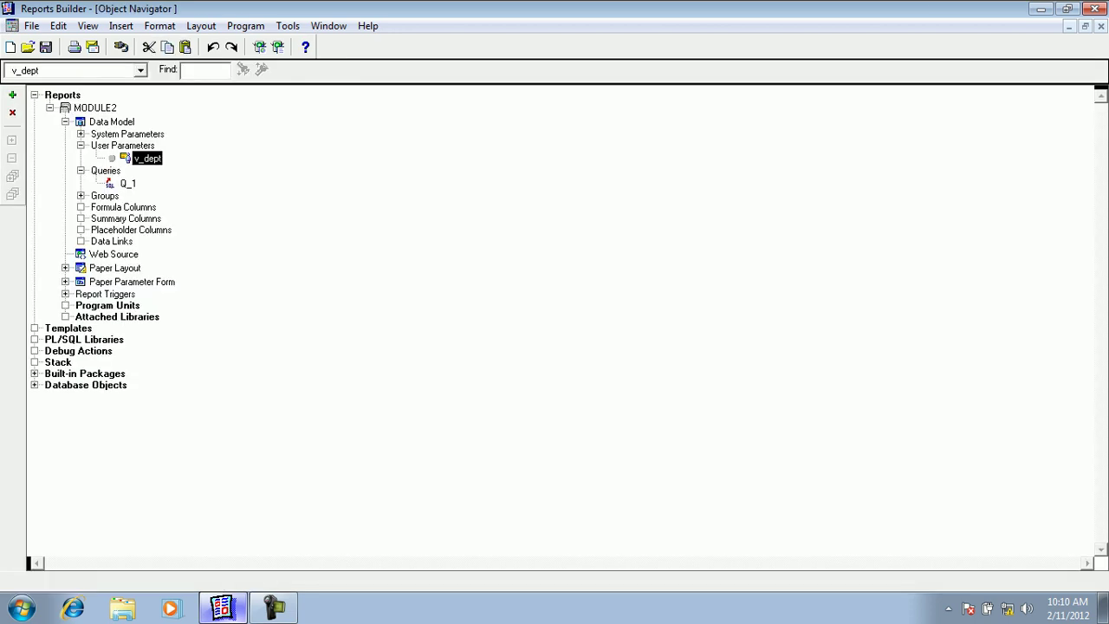
{"action": "double_click", "coordinate": [125, 159]}
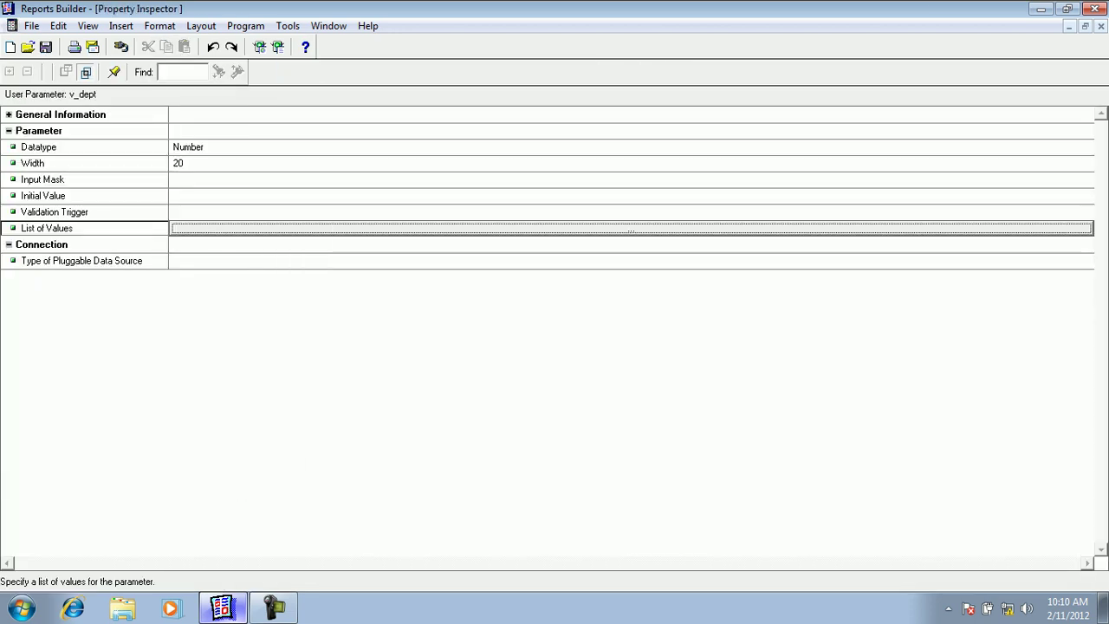
{"action": "left_click", "coordinate": [630, 228]}
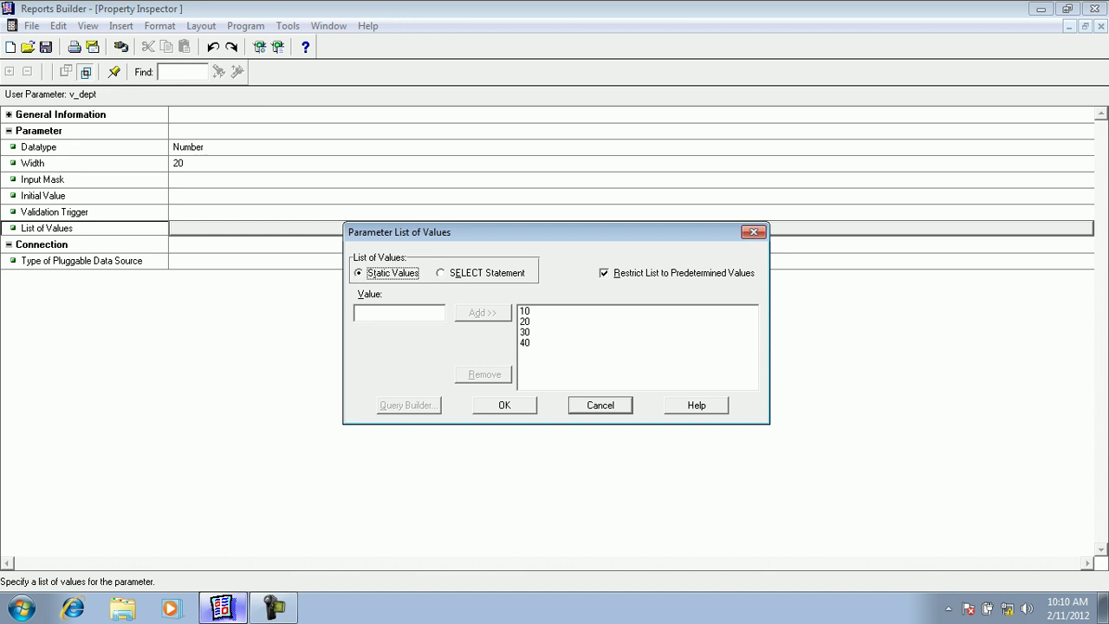
{"action": "left_click", "coordinate": [527, 343]}
{"action": "left_click", "coordinate": [484, 375]}
{"action": "left_click_drag", "start_coordinate": [526, 310], "coordinate": [526, 333]}
{"action": "left_click", "coordinate": [485, 375]}
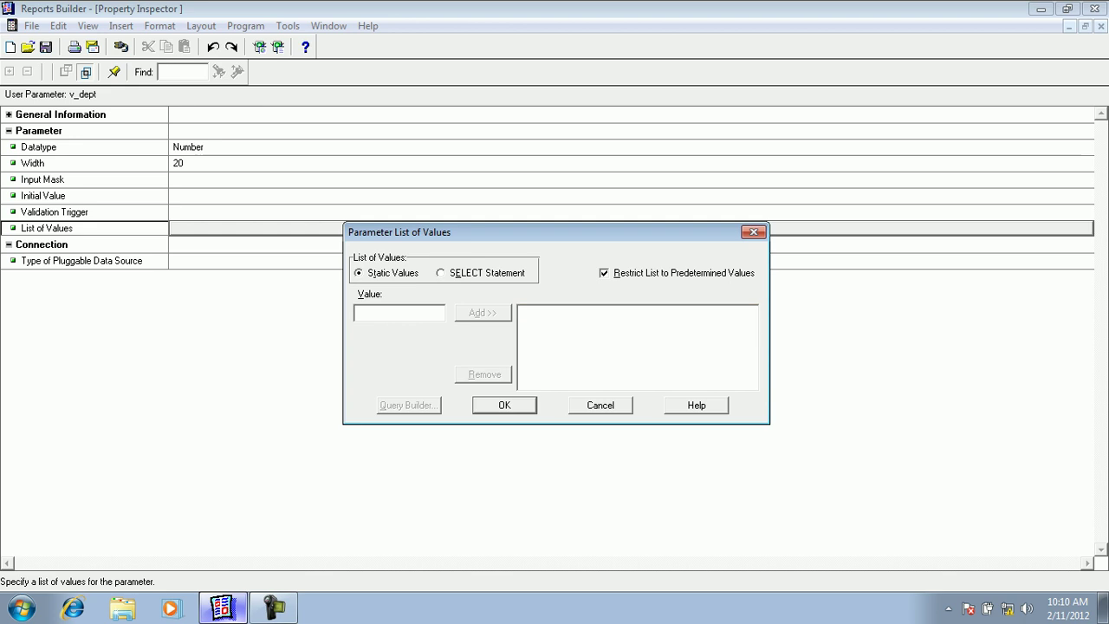
- Base the v_dept list of values on the SELECT statement select deptno from dept and accept it
{"action": "left_click", "coordinate": [482, 273]}
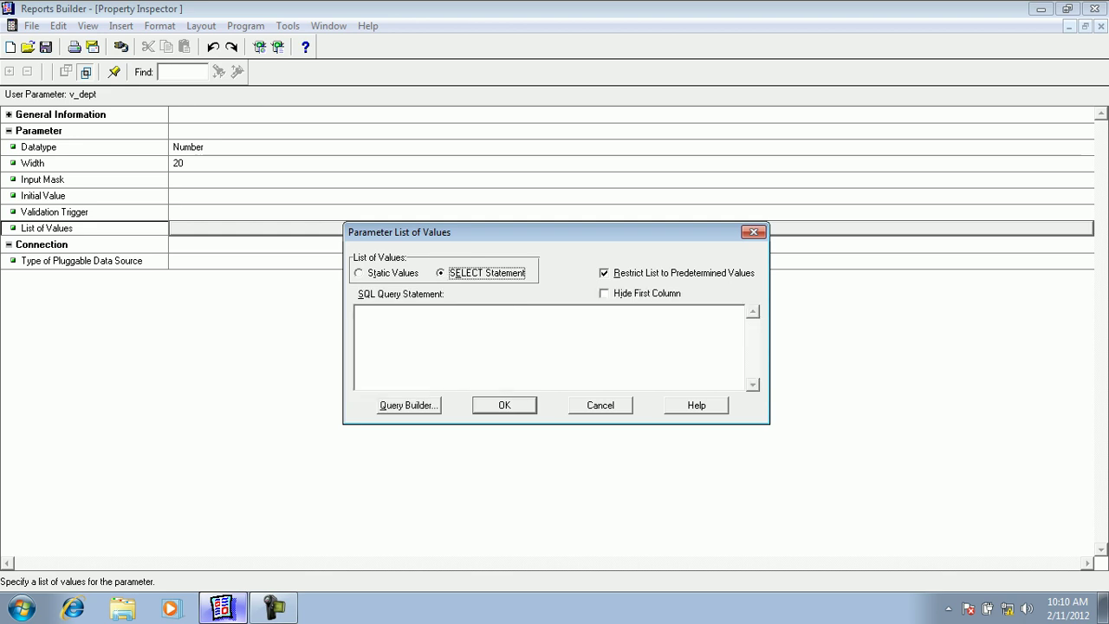
{"action": "left_click", "coordinate": [482, 333]}
{"action": "type", "text": "select deptno,"}
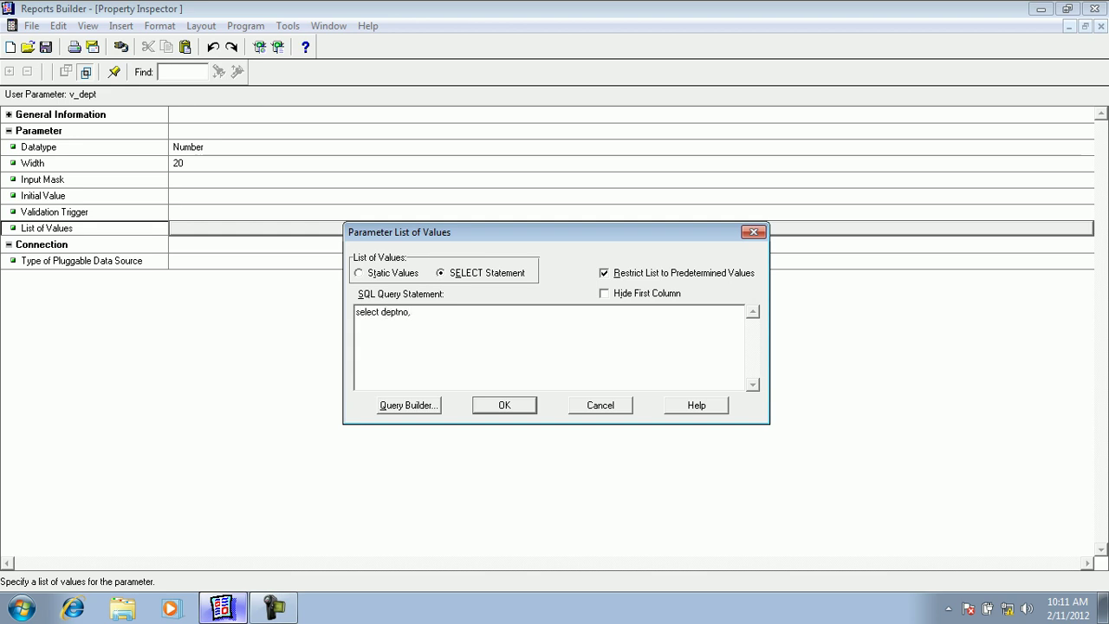
{"action": "type", "text": " from dept"}
{"action": "key", "text": "Return"}
- Run the report's paper layout with the V Dept parameter set to 20
{"action": "left_click", "coordinate": [278, 47]}
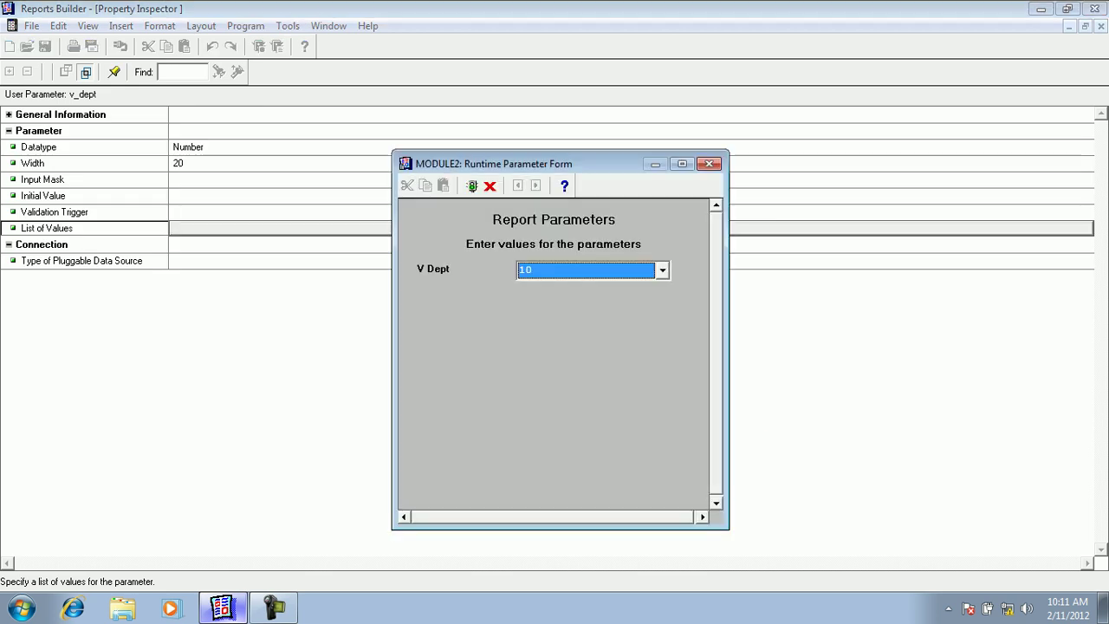
{"action": "left_click", "coordinate": [663, 270]}
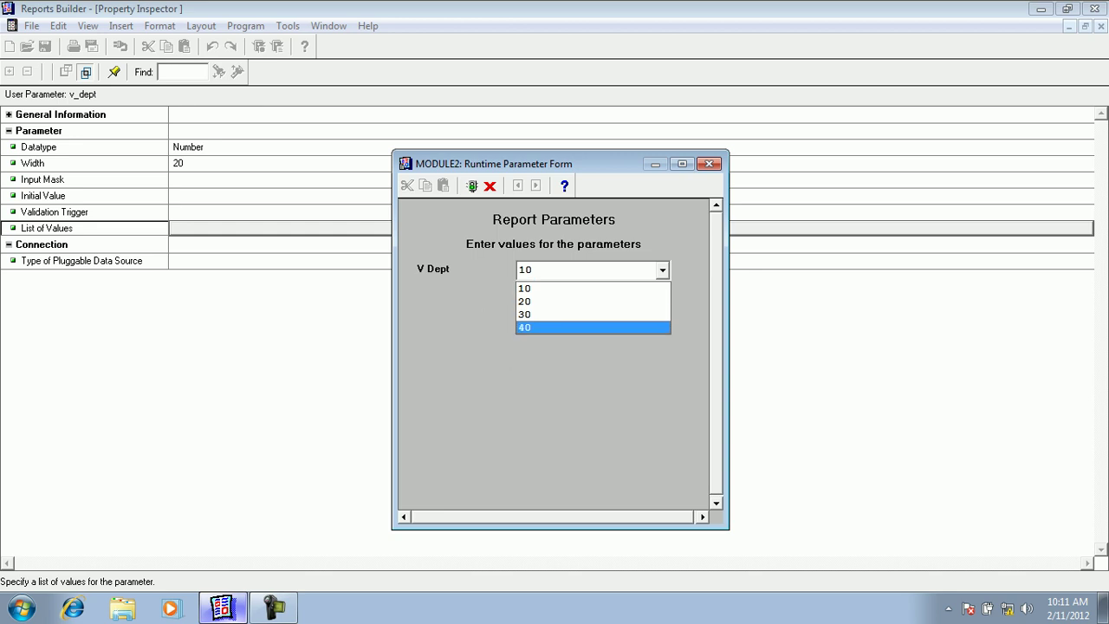
{"action": "left_click", "coordinate": [555, 301]}
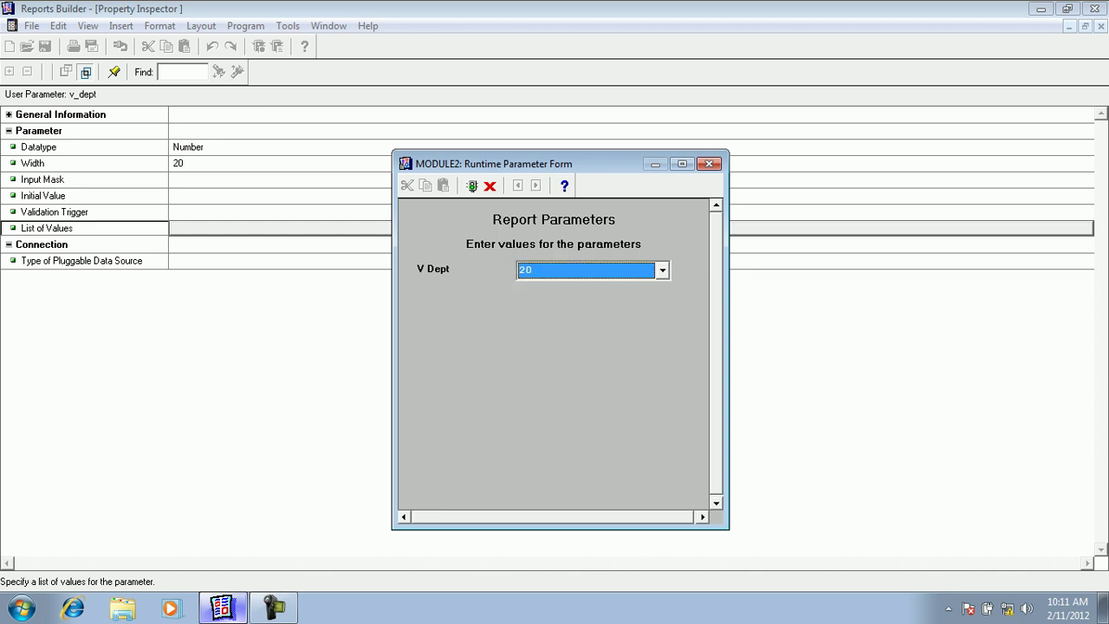
{"action": "left_click", "coordinate": [472, 186]}
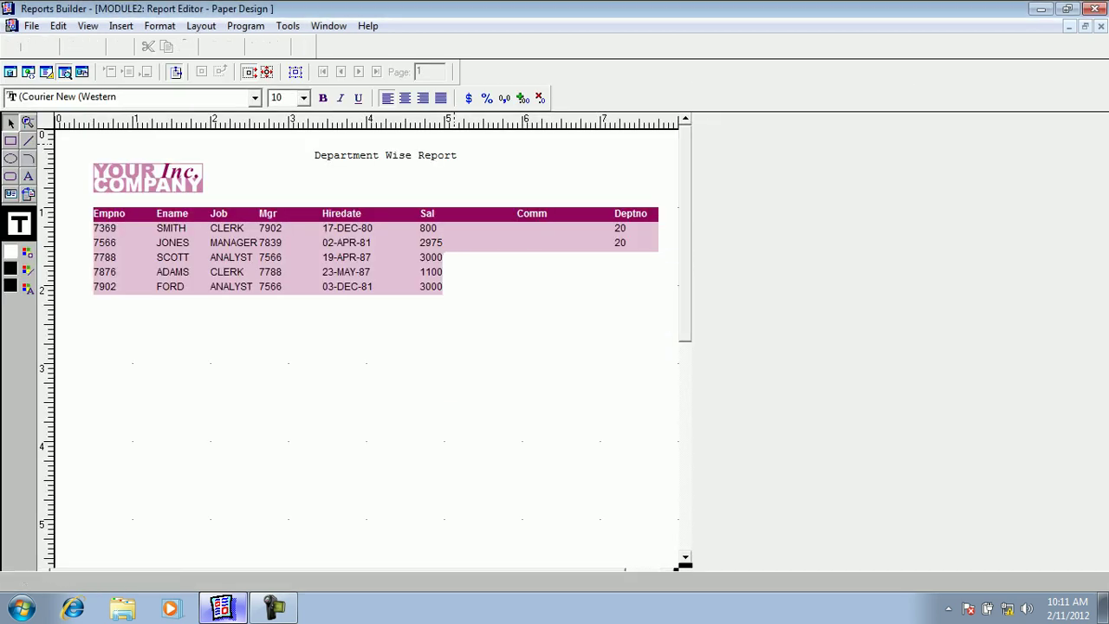
- Add dname to the v_dept list of values query so it reads select deptno, dname from dept, and accept it
{"action": "key", "text": "alt+w"}
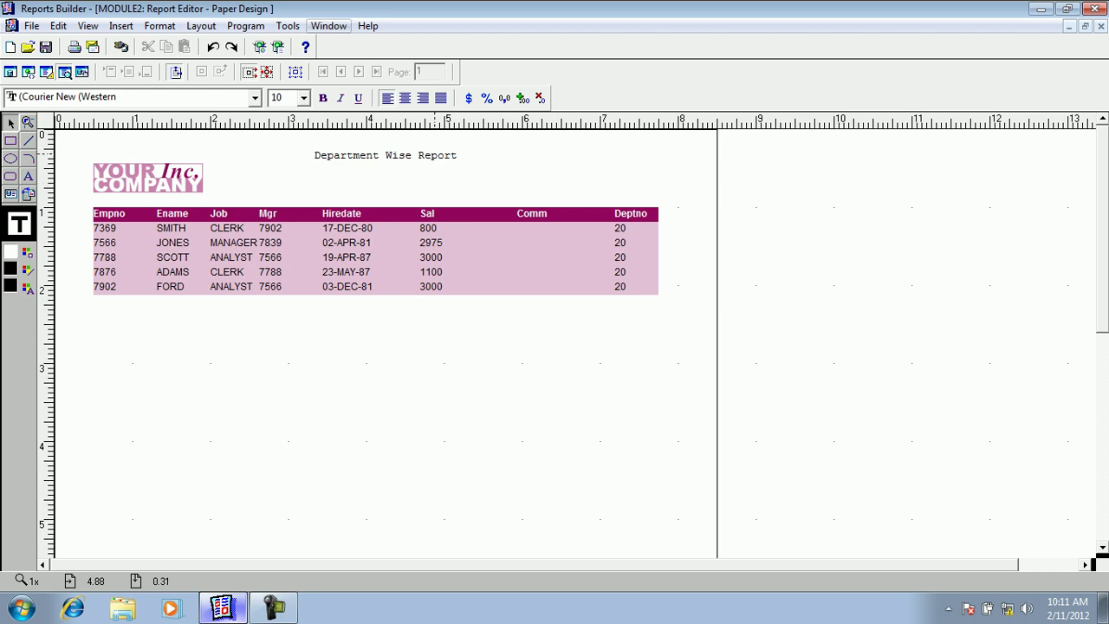
{"action": "key", "text": "Down"}
{"action": "key", "text": "Down"}
{"action": "key", "text": "Down"}
{"action": "key", "text": "Return"}
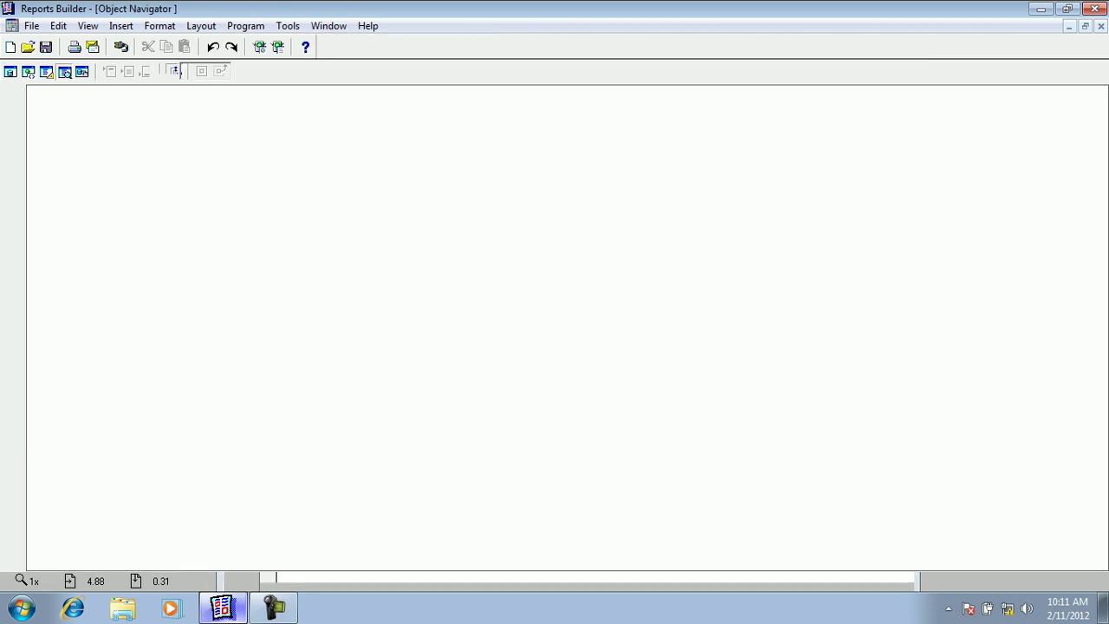
{"action": "key", "text": "F4"}
{"action": "key", "text": "space"}
{"action": "key", "text": "alt+Tab"}
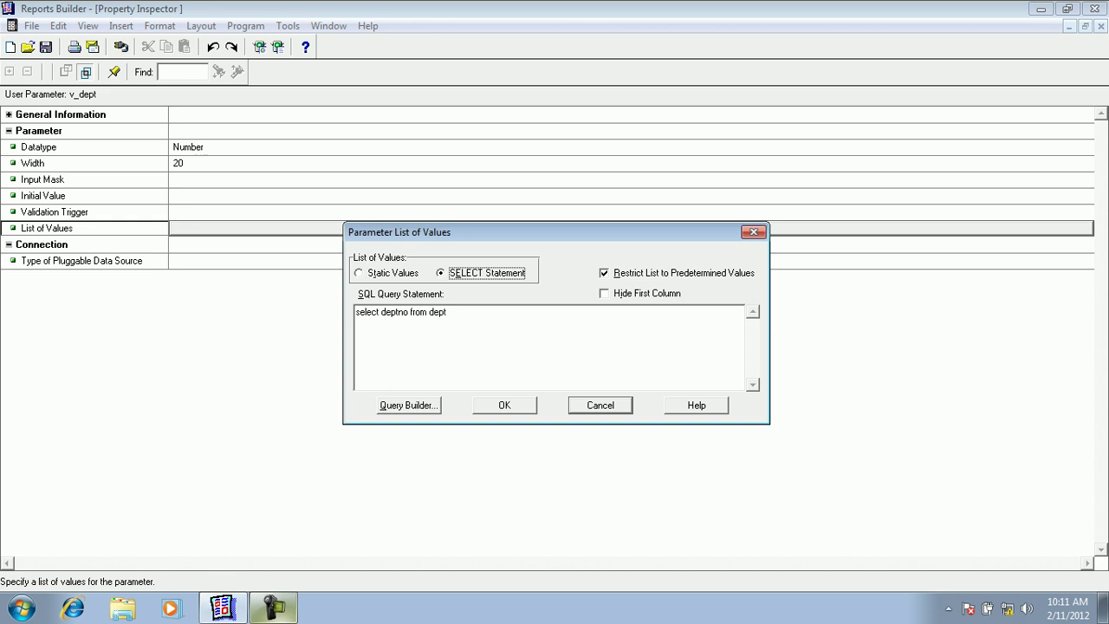
{"action": "left_click", "coordinate": [409, 312]}
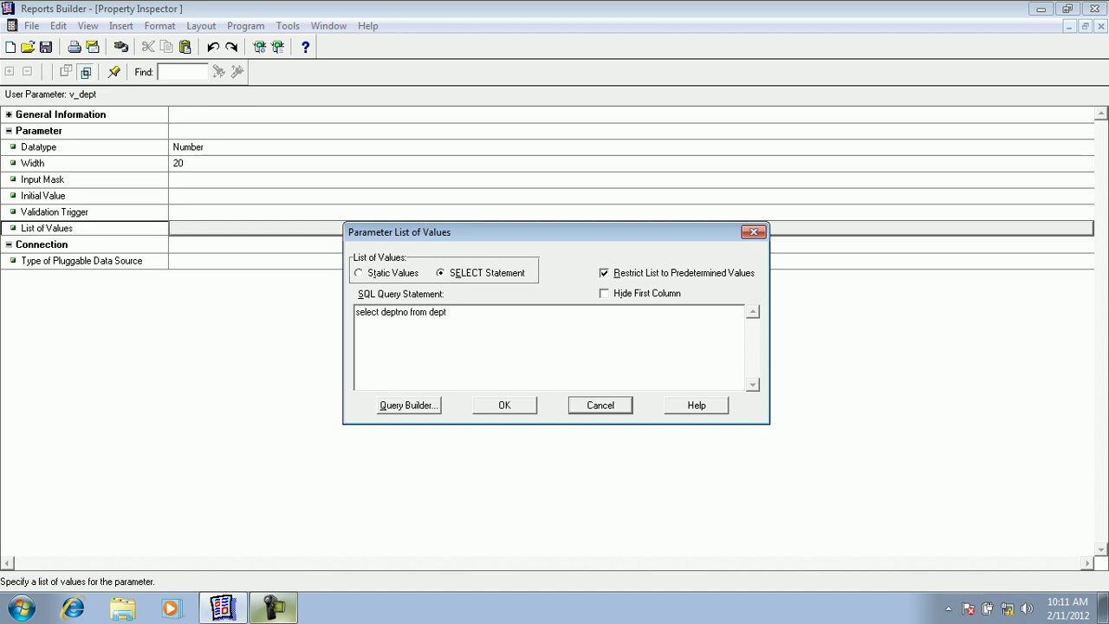
{"action": "type", "text": ", dname"}
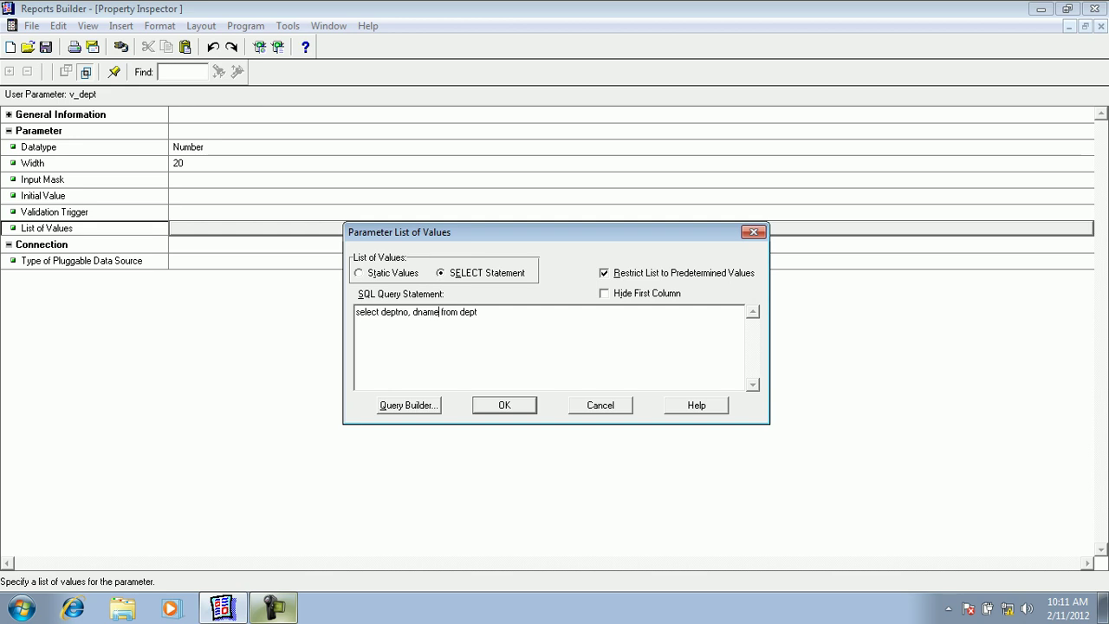
{"action": "key", "text": "Return"}
- Run the report's paper layout for department 30 - SALES
{"action": "left_click", "coordinate": [277, 47]}
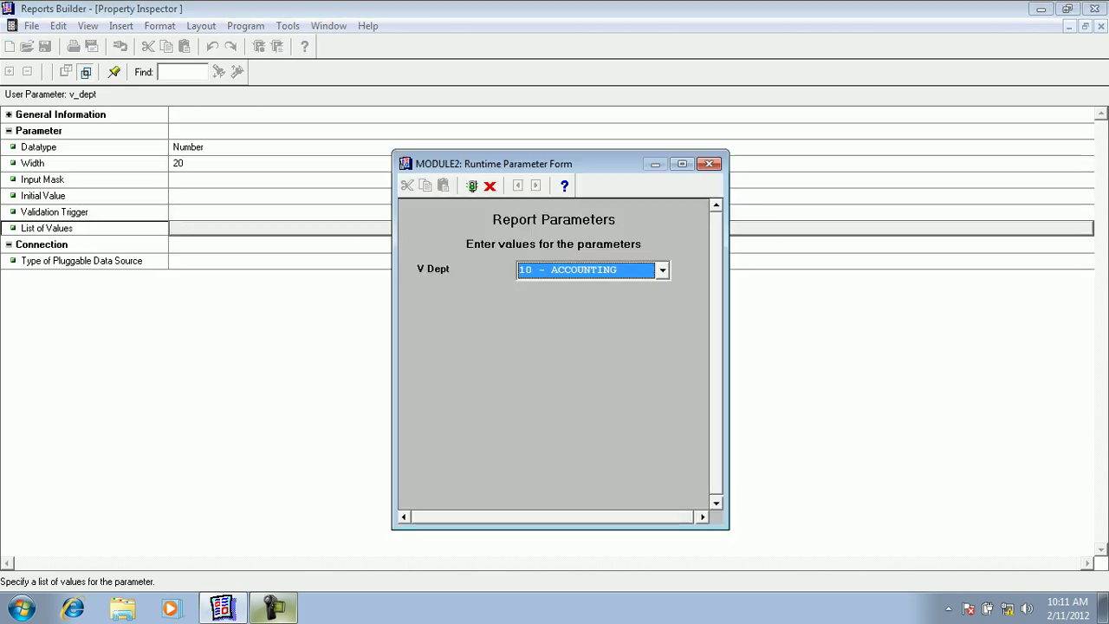
{"action": "left_click", "coordinate": [663, 270]}
{"action": "key", "text": "Down"}
{"action": "key", "text": "Down"}
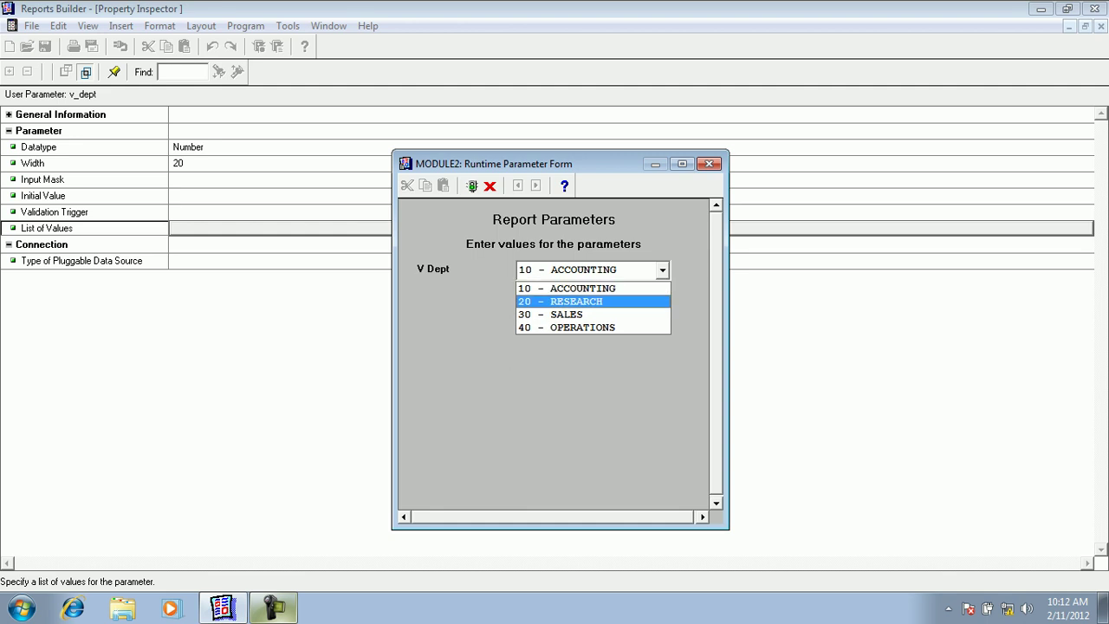
{"action": "key", "text": "Return"}
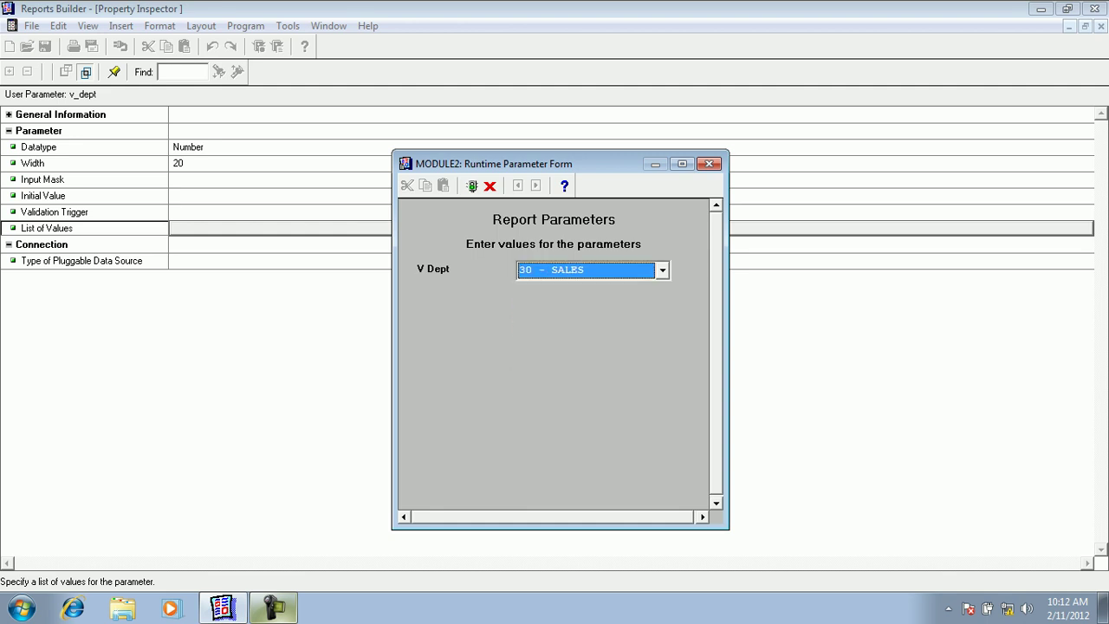
{"action": "left_click", "coordinate": [472, 185]}
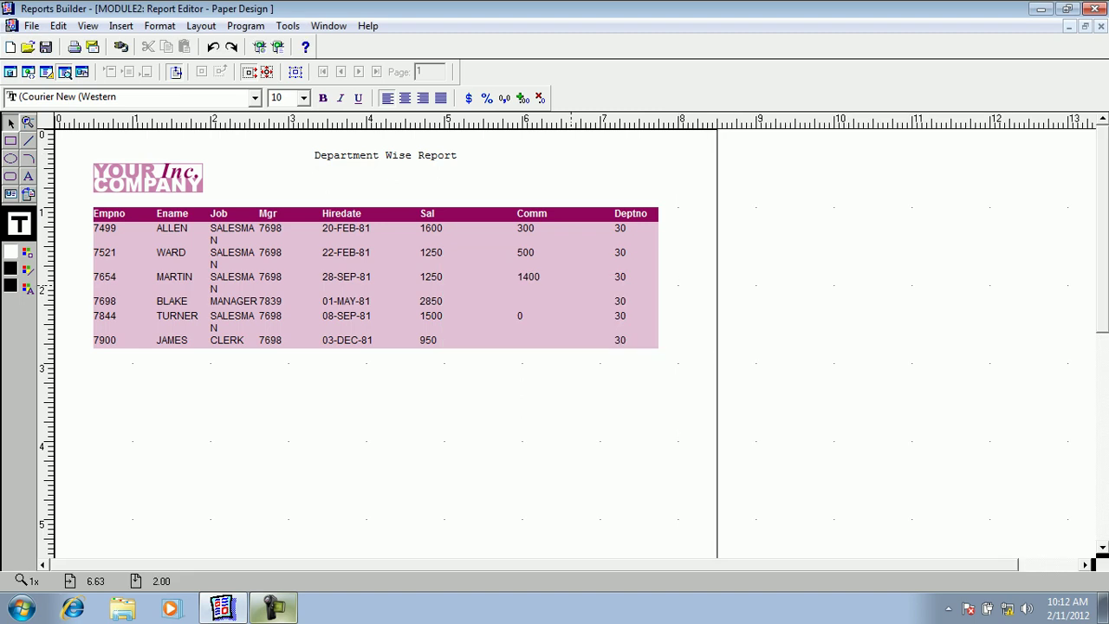
- Enable Hide First Column for the v_dept parameter's list of values and accept the setting
{"action": "left_click", "coordinate": [328, 25]}
{"action": "key", "text": "Escape"}
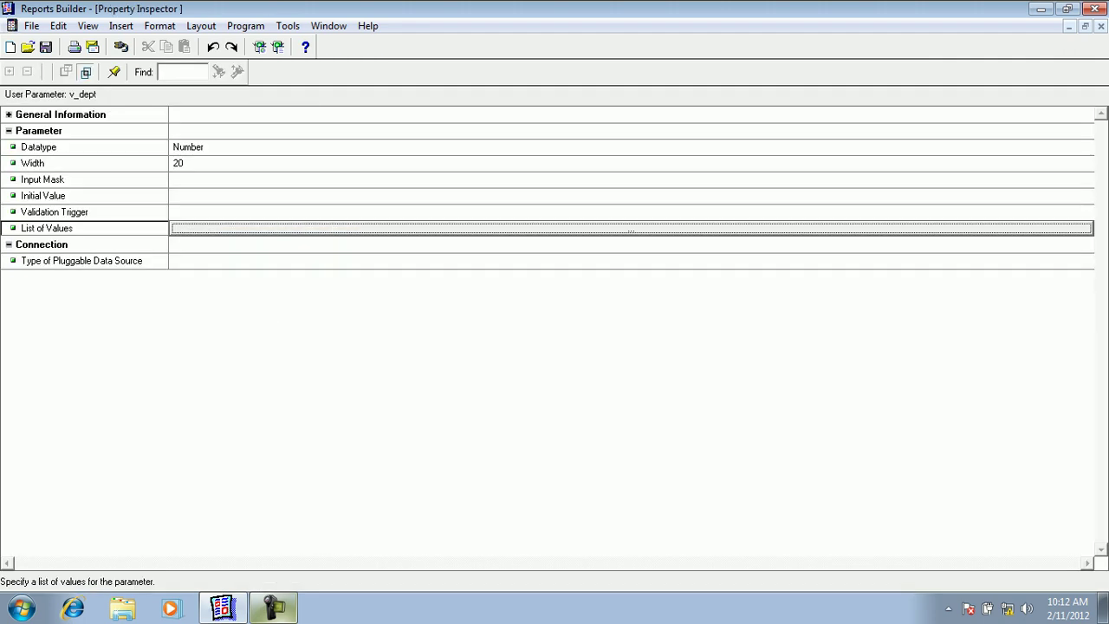
{"action": "left_click", "coordinate": [630, 229]}
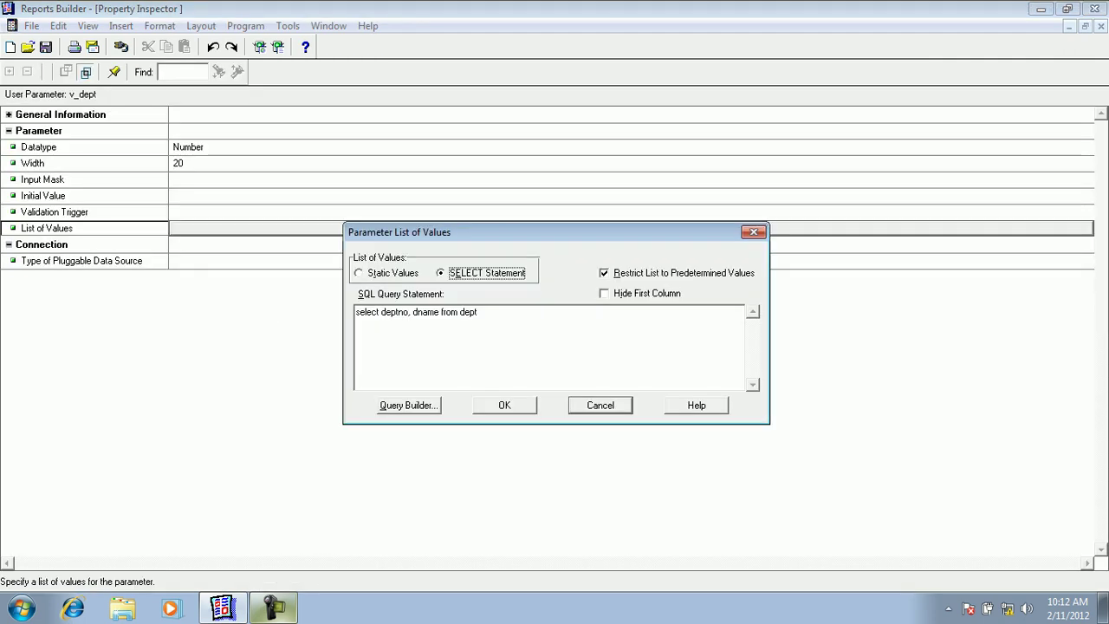
{"action": "left_click_drag", "start_coordinate": [381, 312], "coordinate": [440, 312]}
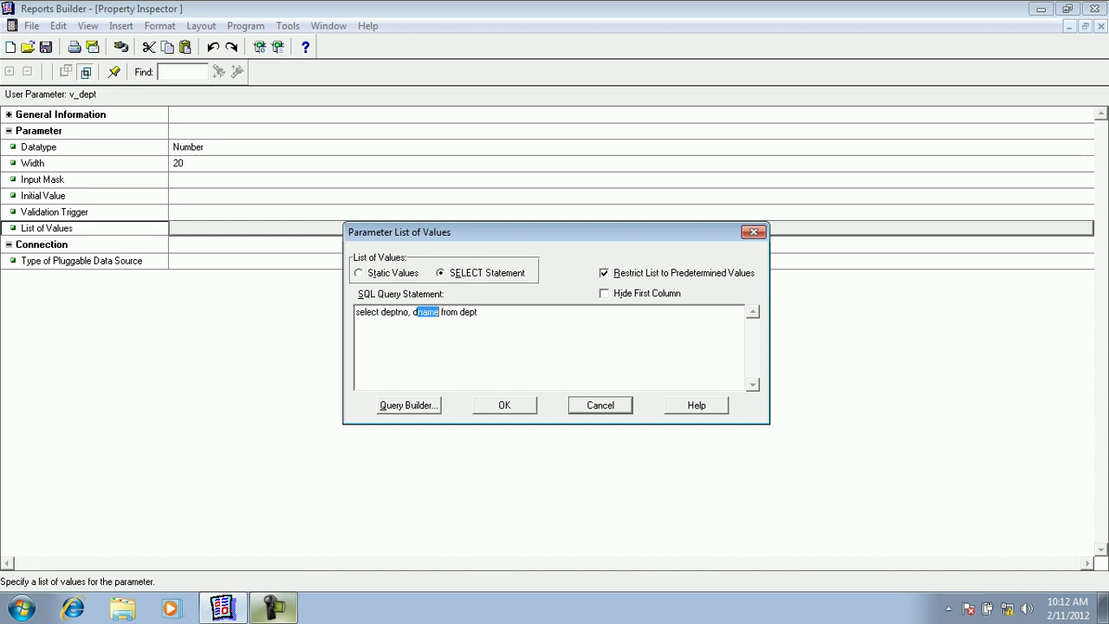
{"action": "left_click", "coordinate": [605, 294]}
{"action": "key", "text": "Return"}
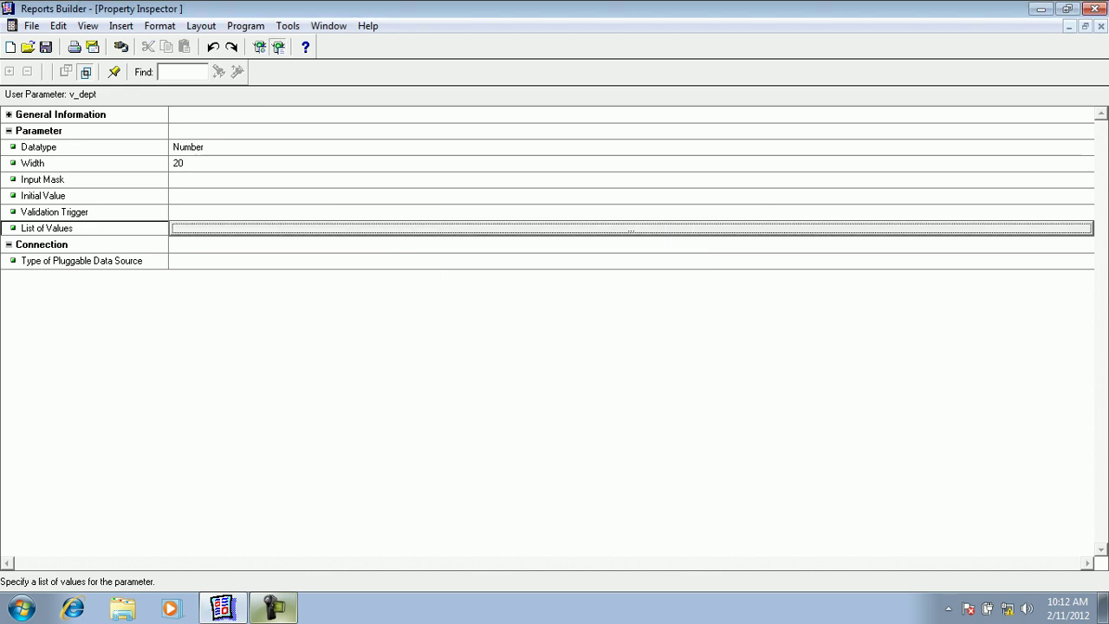
- Run the report's paper layout, browse the V Dept department names and choose ACCOUNTING
{"action": "left_click", "coordinate": [278, 47]}
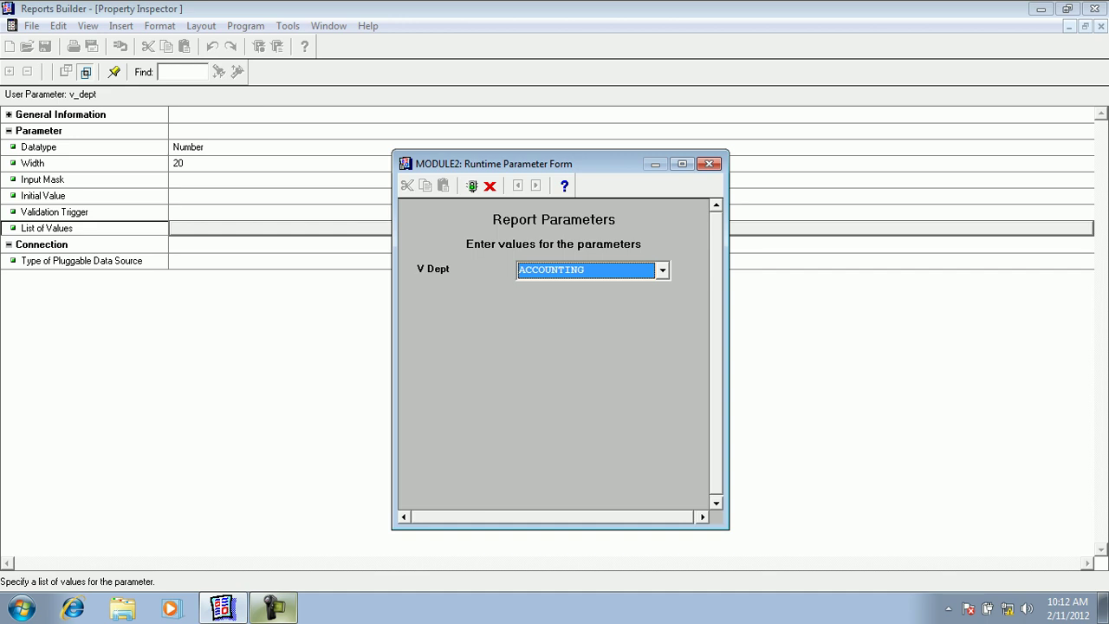
{"action": "key", "text": "alt+Down"}
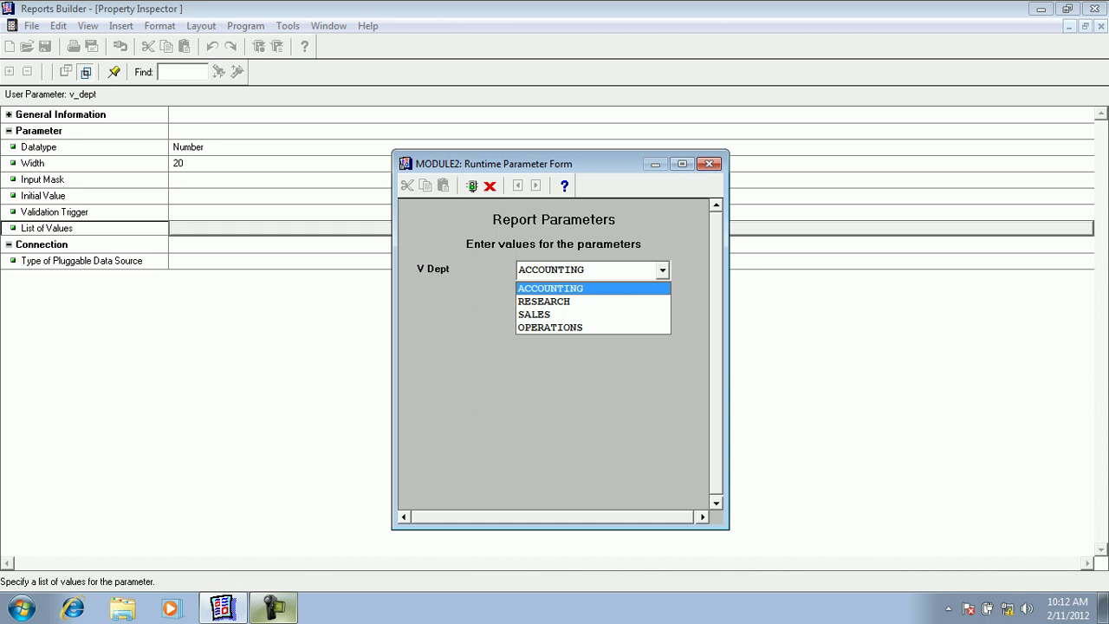
{"action": "key", "text": "Down"}
{"action": "key", "text": "Down"}
{"action": "key", "text": "Down"}
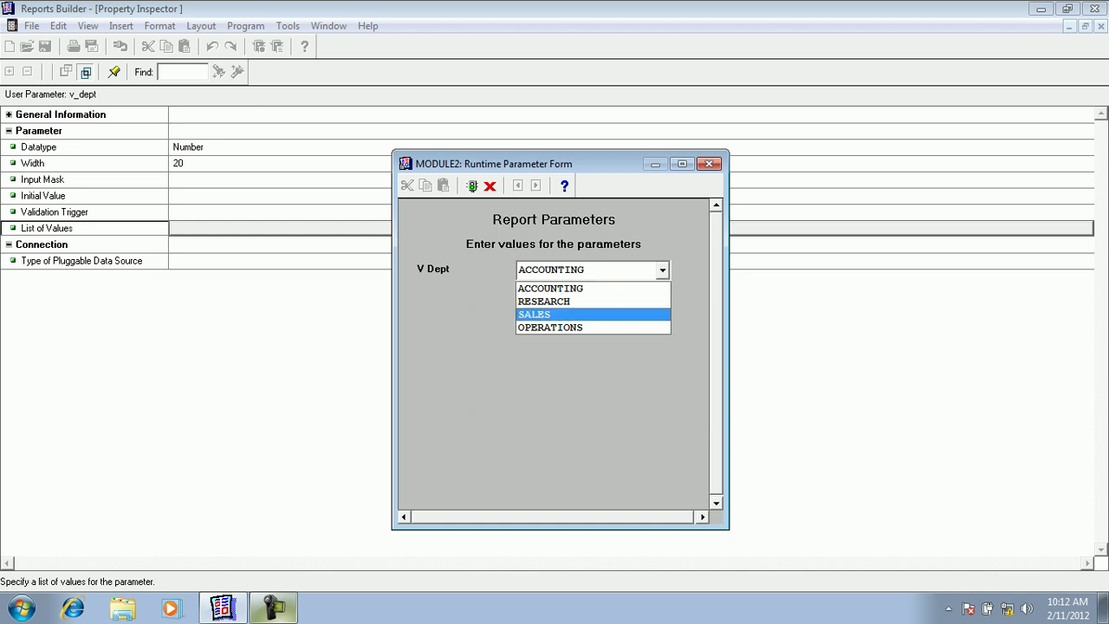
{"action": "key", "text": "Up"}
{"action": "key", "text": "Up"}
{"action": "key", "text": "Up"}
{"action": "key", "text": "Return"}
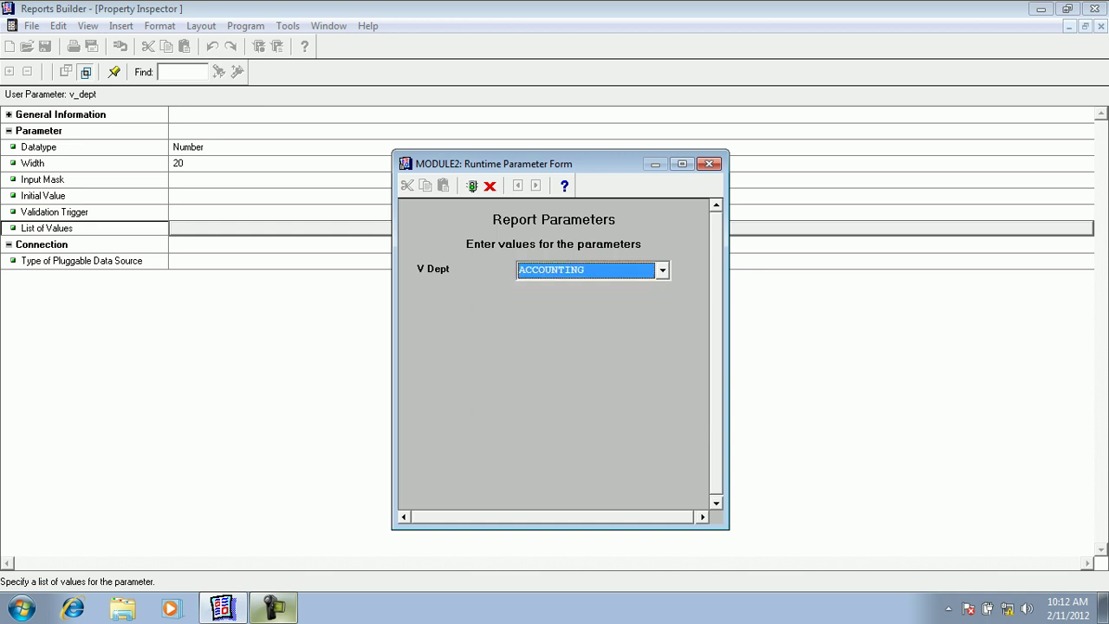
{"action": "key", "text": "Return"}
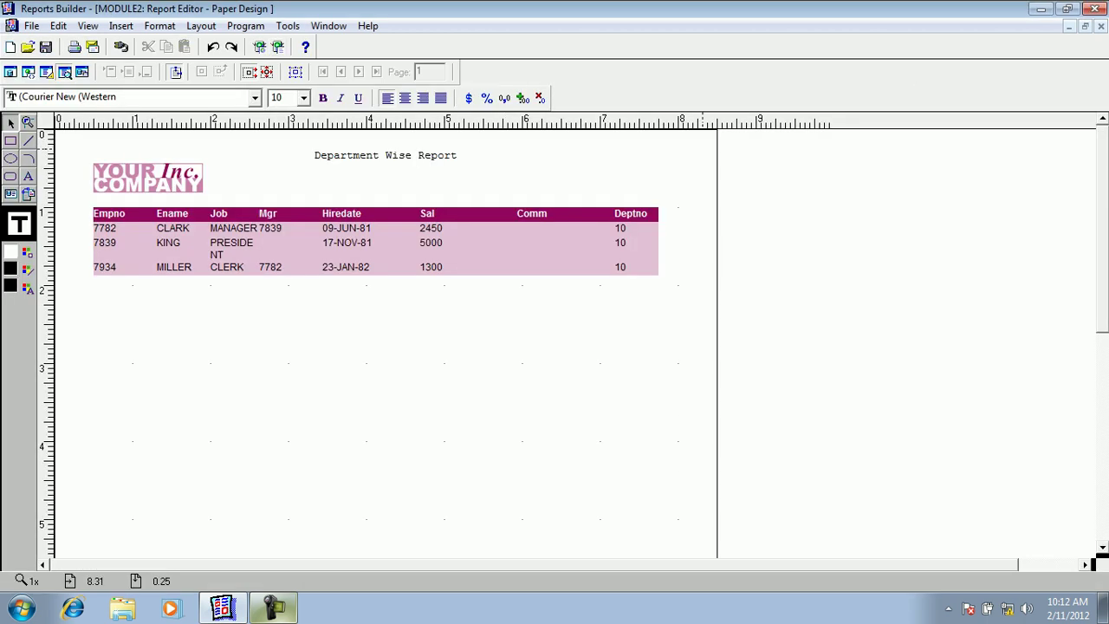
- Clear the SQL query statement from the v_dept parameter's list of values and accept the empty list
{"action": "key", "text": "ctrl+F4"}
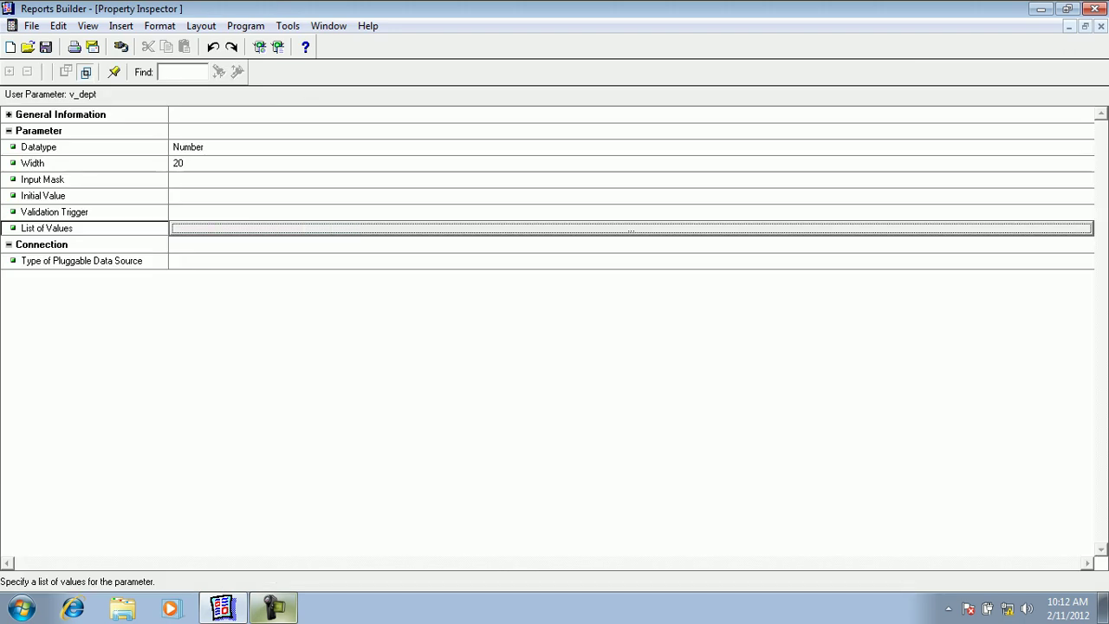
{"action": "key", "text": "space"}
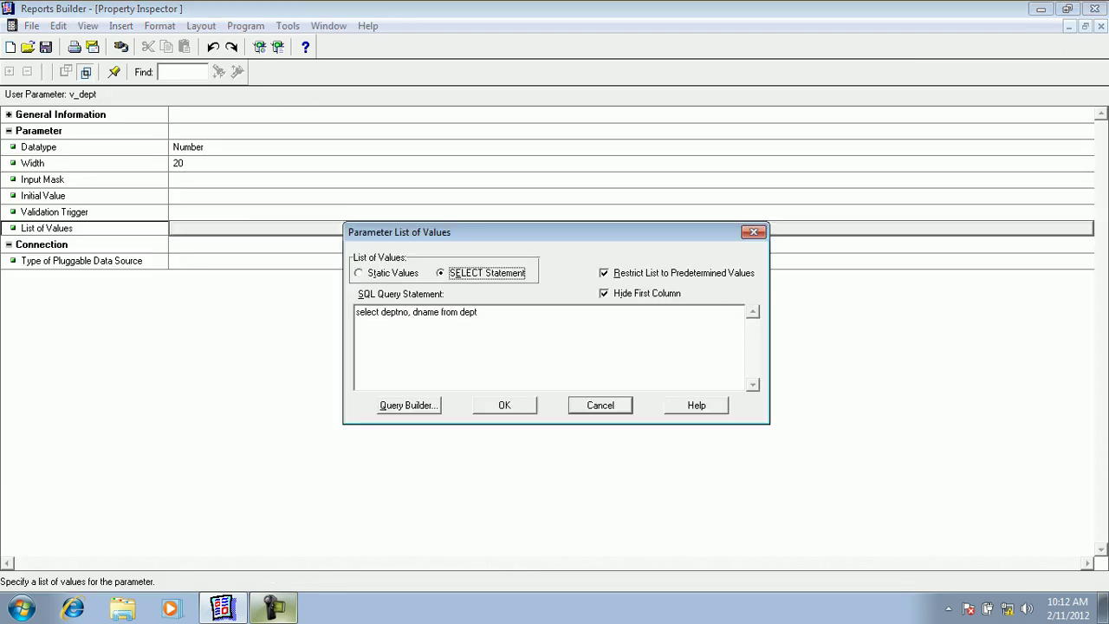
{"action": "key", "text": "Tab"}
{"action": "key", "text": "Delete"}
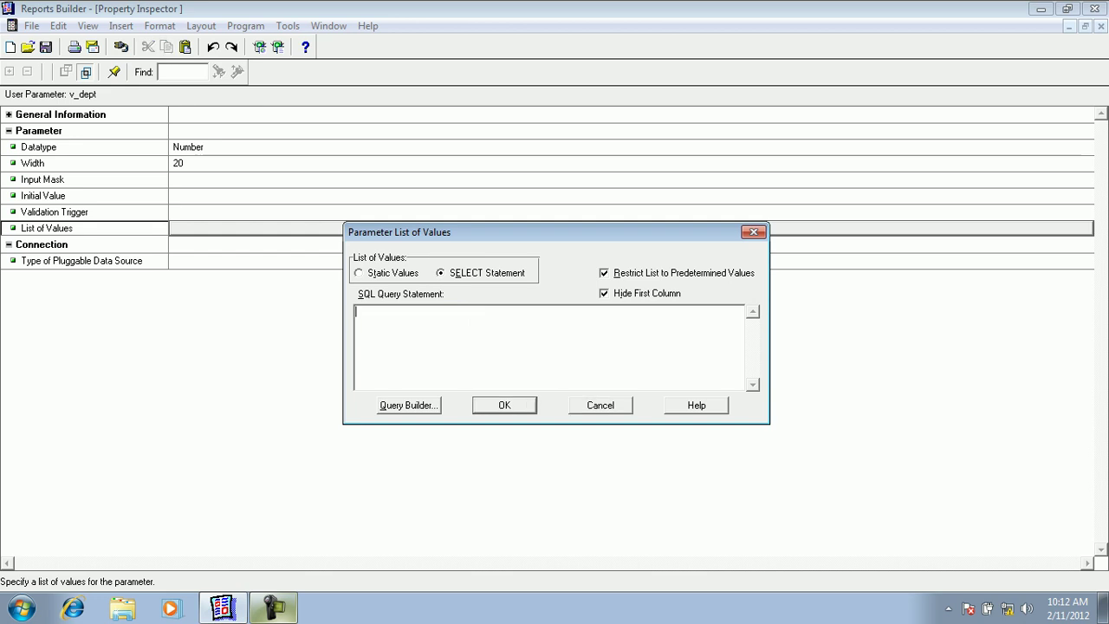
{"action": "key", "text": "Tab"}
{"action": "key", "text": "Return"}
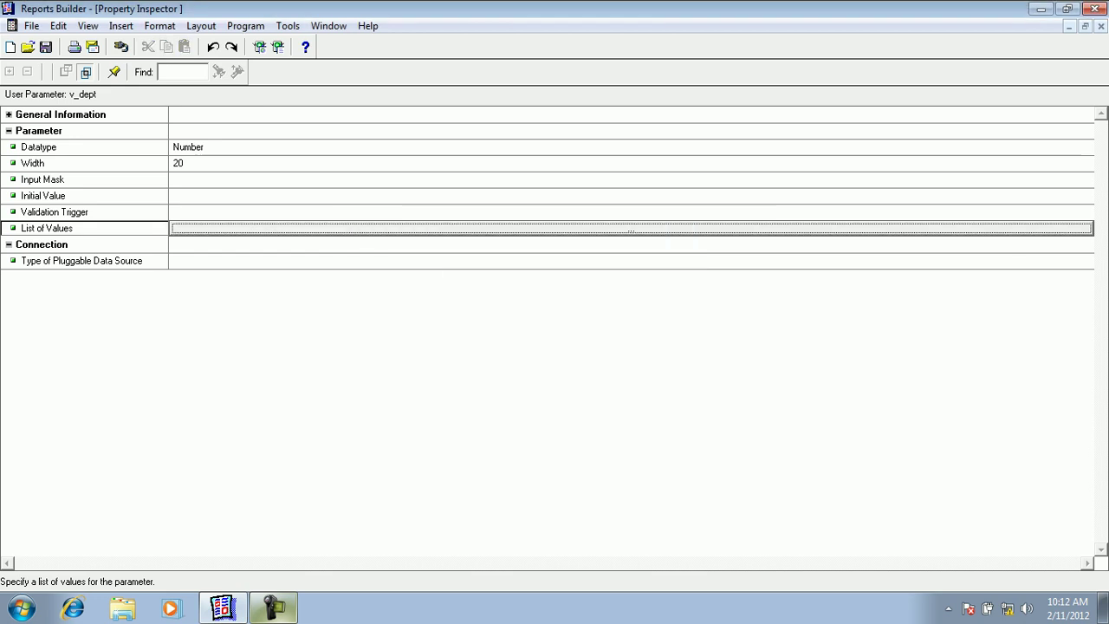
- Run the report's paper layout to check the V Dept entry field, and abort the run without saving the report
{"action": "left_click", "coordinate": [278, 48]}
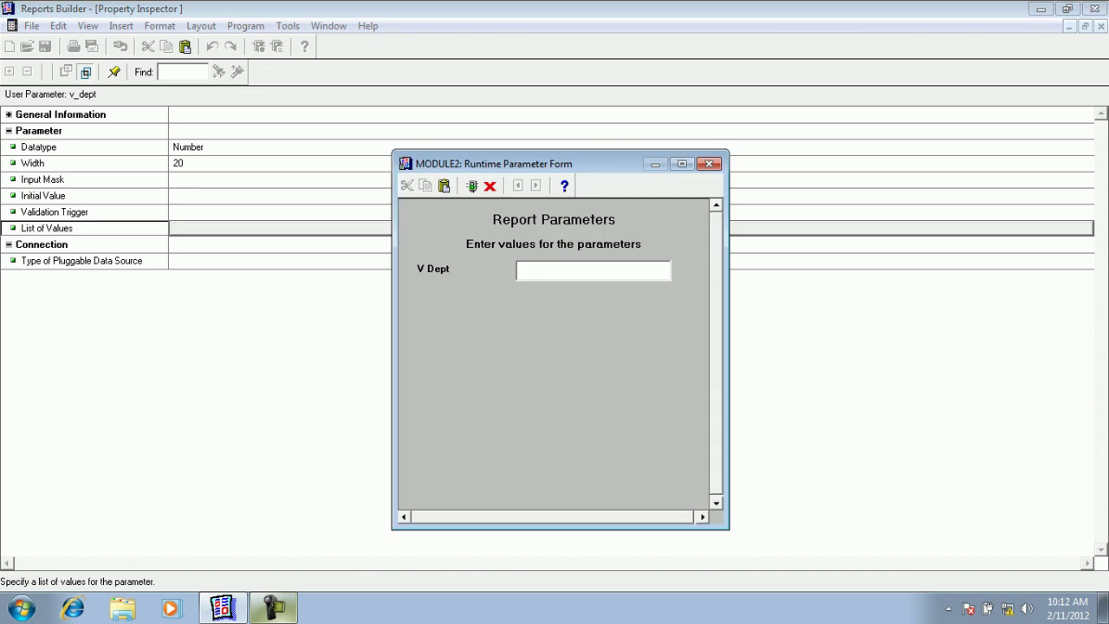
{"action": "left_click", "coordinate": [709, 164]}
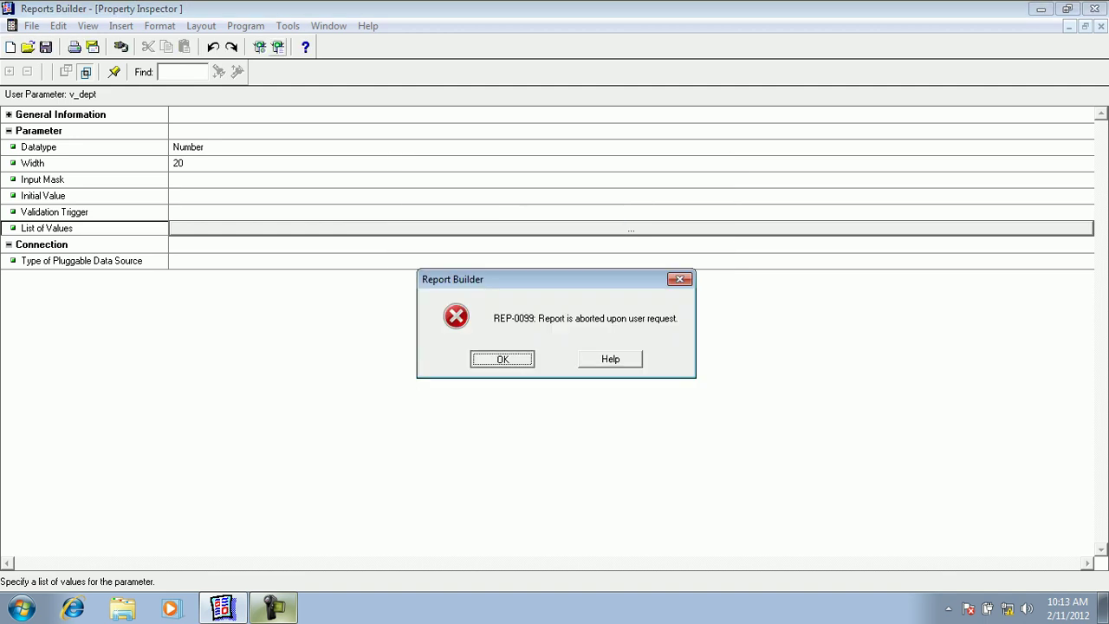
{"action": "key", "text": "Return"}
{"action": "left_click", "coordinate": [45, 46]}
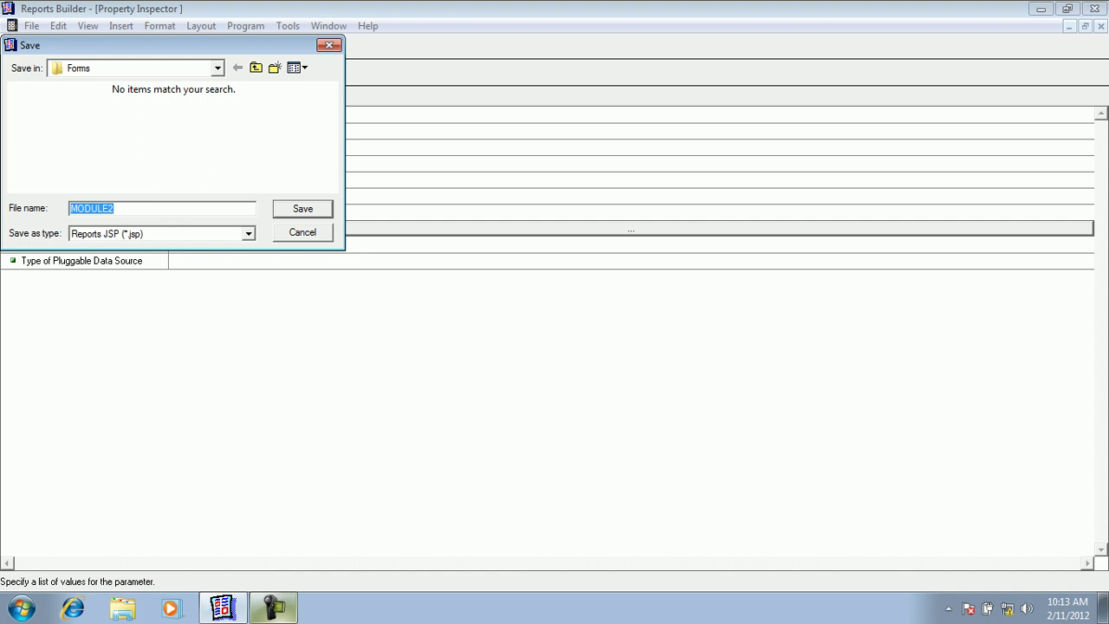
{"action": "key", "text": "Escape"}
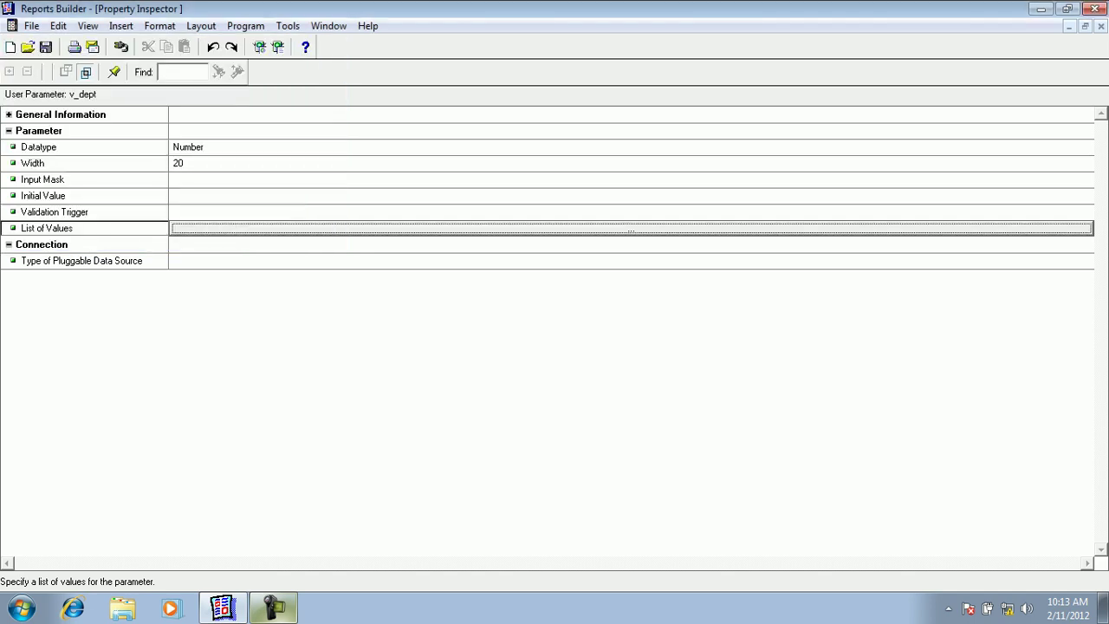
- Change the Q_1 query's where clause to compare job with the v_dept parameter wrapped in upper(), and accept it
{"action": "key", "text": "ctrl+F4"}
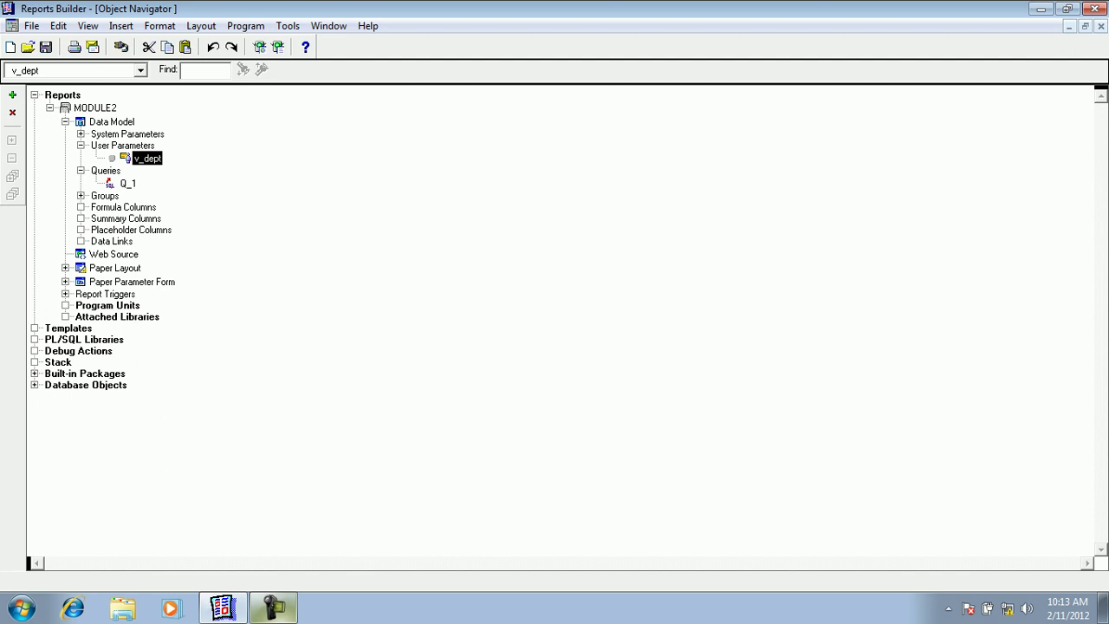
{"action": "double_click", "coordinate": [81, 122]}
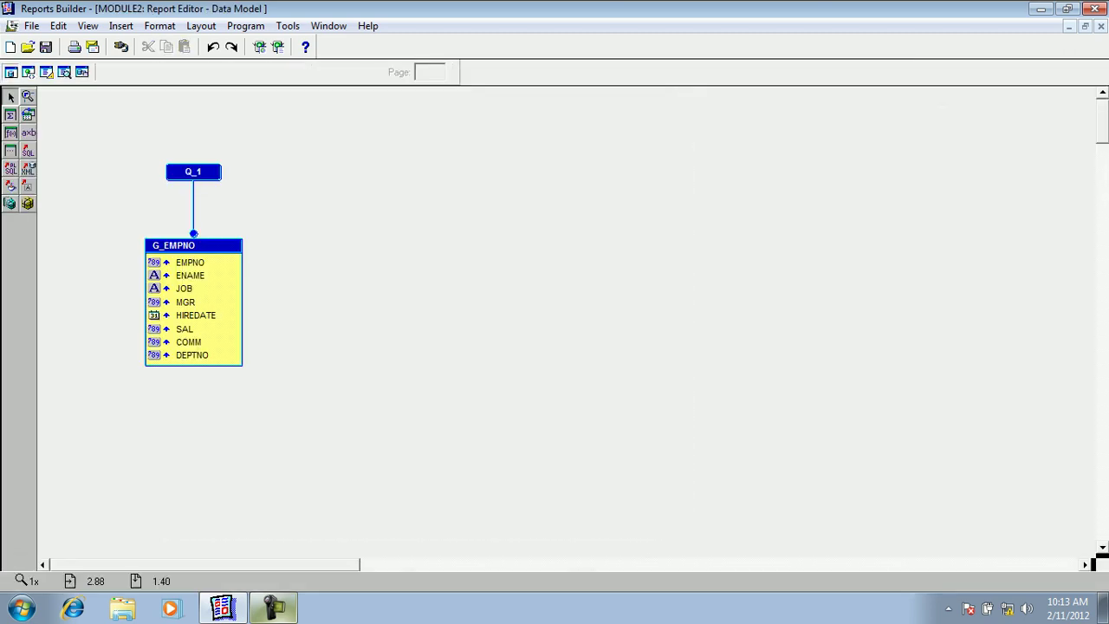
{"action": "double_click", "coordinate": [201, 173]}
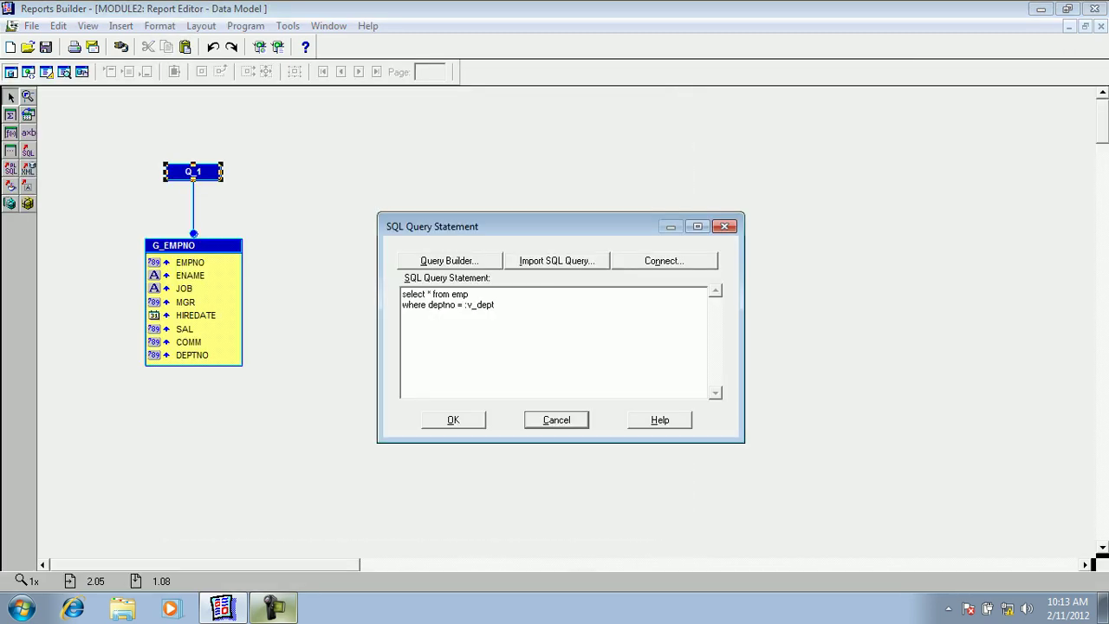
{"action": "left_click_drag", "start_coordinate": [428, 305], "coordinate": [455, 305]}
{"action": "type", "text": "job"}
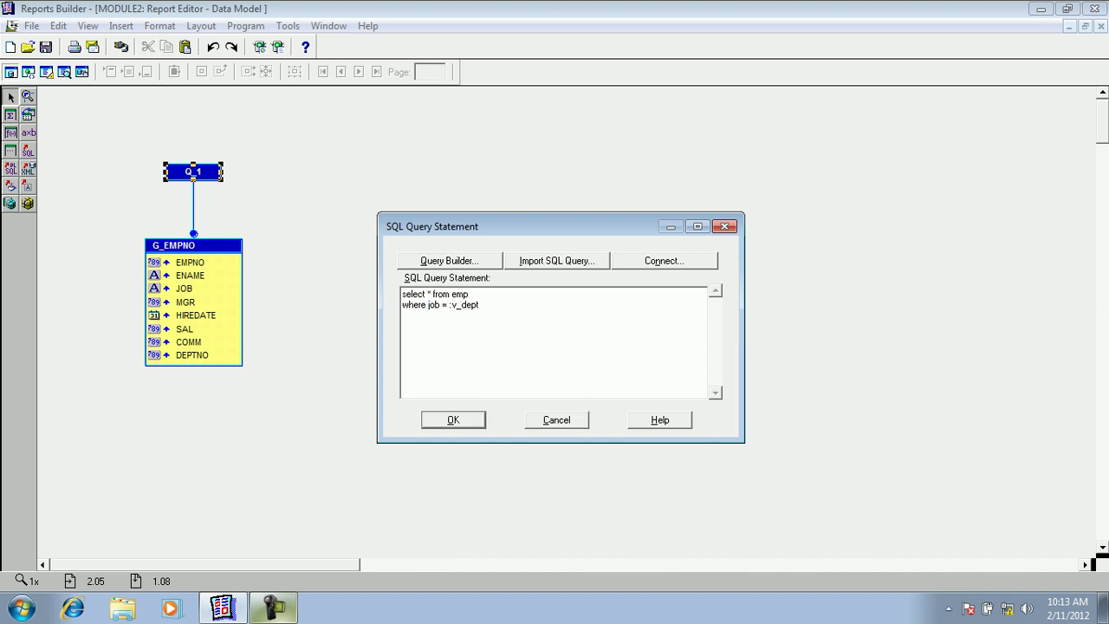
{"action": "type", "text": "upper"}
{"action": "type", "text": ")"}
{"action": "left_click_drag", "start_coordinate": [480, 304], "coordinate": [502, 304]}
{"action": "left_click", "coordinate": [487, 304]}
{"action": "left_click", "coordinate": [453, 420]}
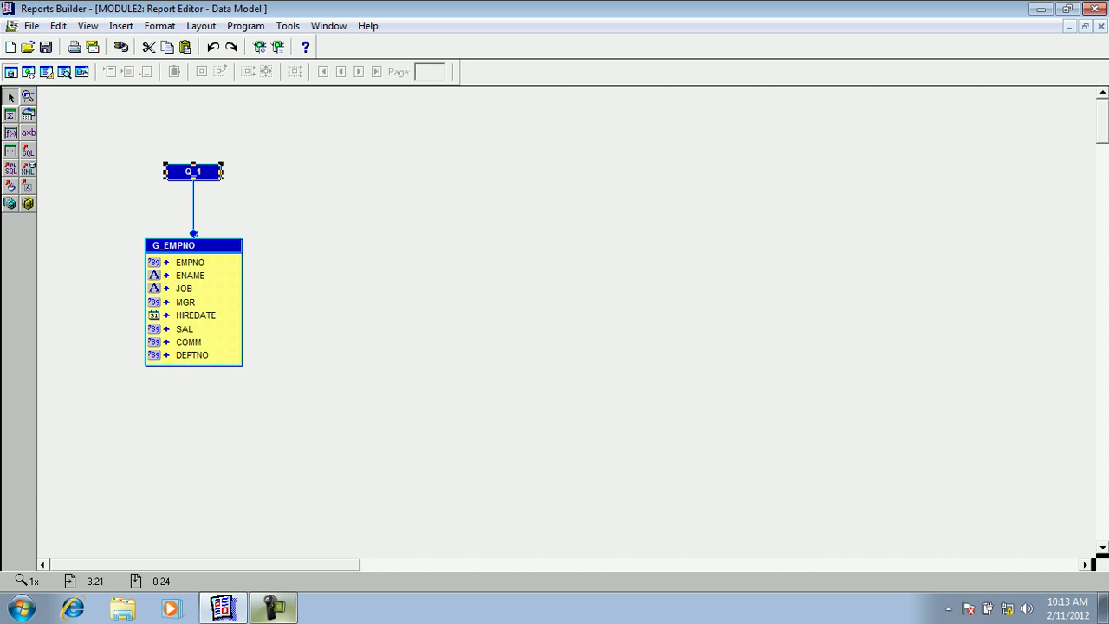
- Try to run the report's paper layout with V Dept set to manager, and cancel the parameter form
{"action": "left_click", "coordinate": [328, 25]}
{"action": "left_click", "coordinate": [346, 105]}
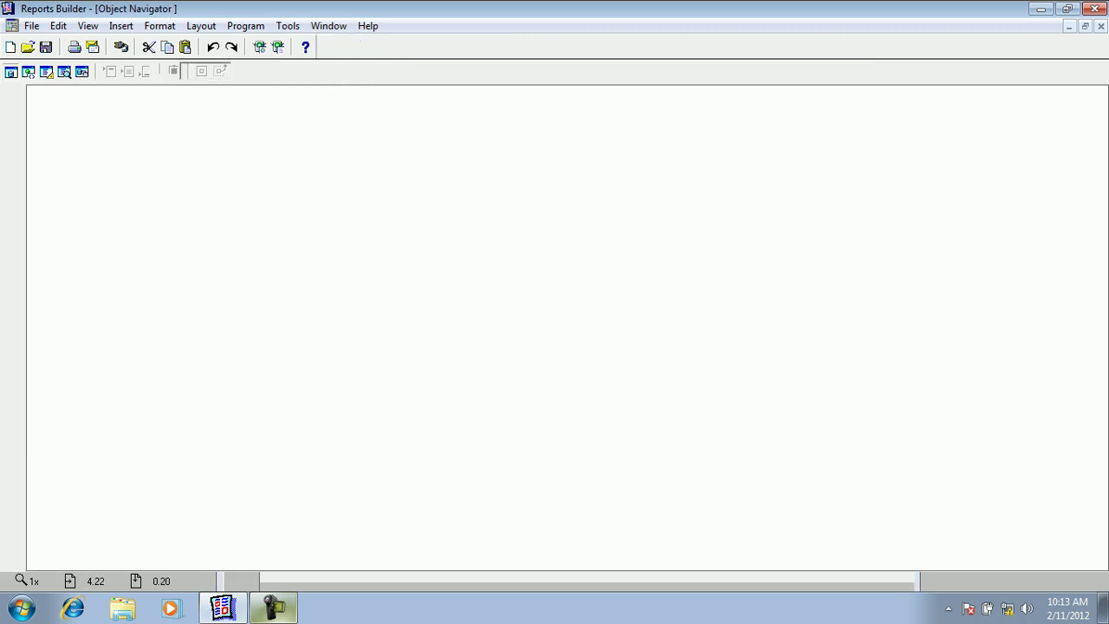
{"action": "left_click", "coordinate": [123, 146]}
{"action": "left_click", "coordinate": [147, 159]}
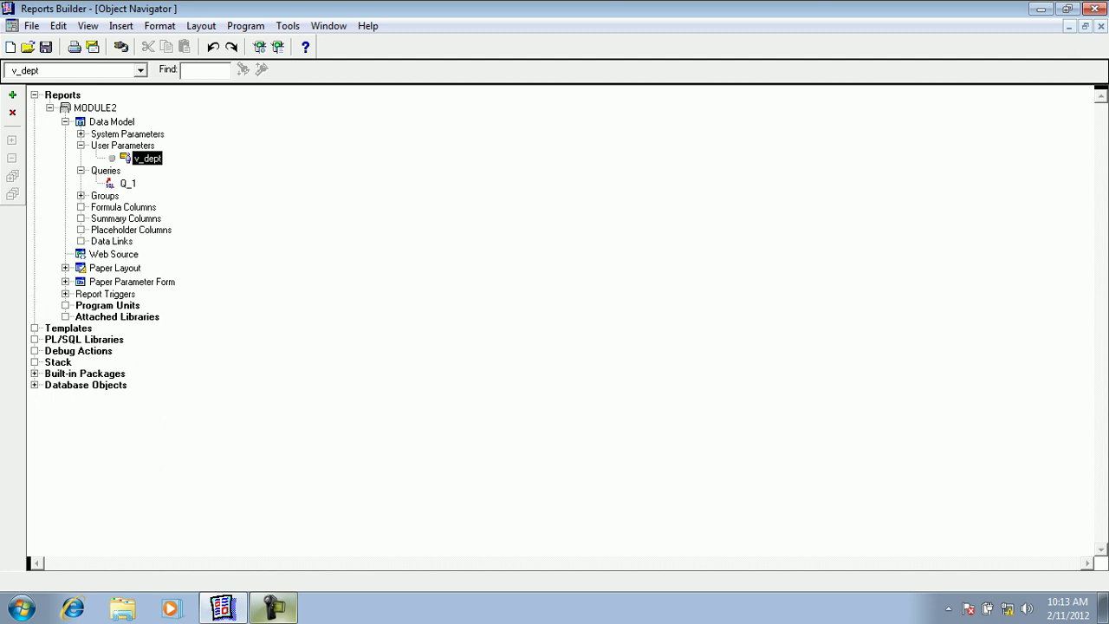
{"action": "left_click", "coordinate": [277, 47]}
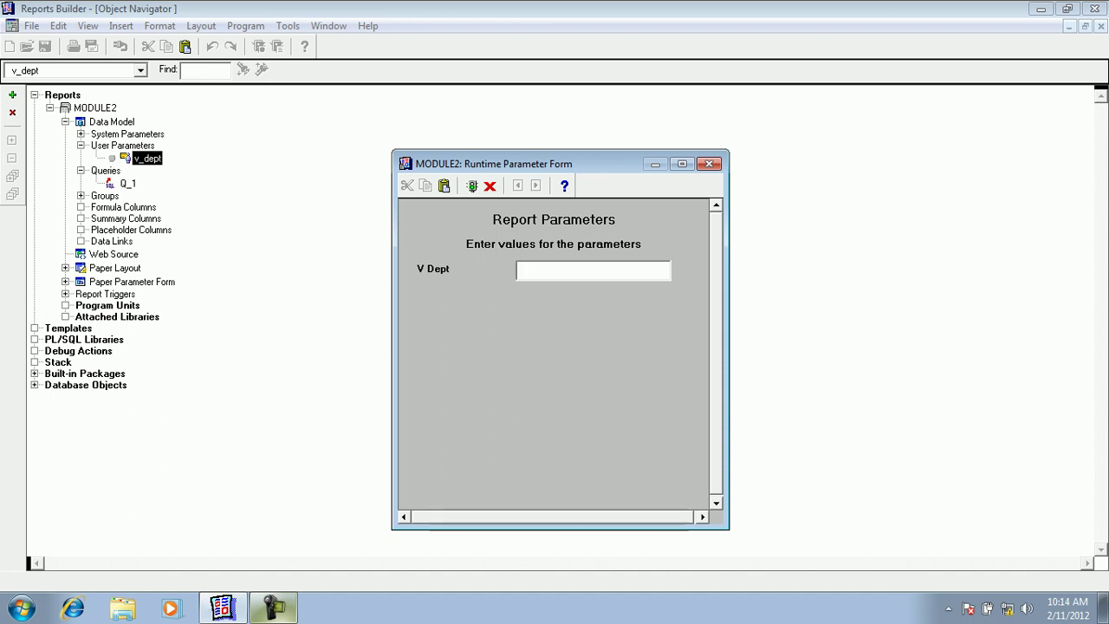
{"action": "type", "text": "manager"}
{"action": "key", "text": "Return"}
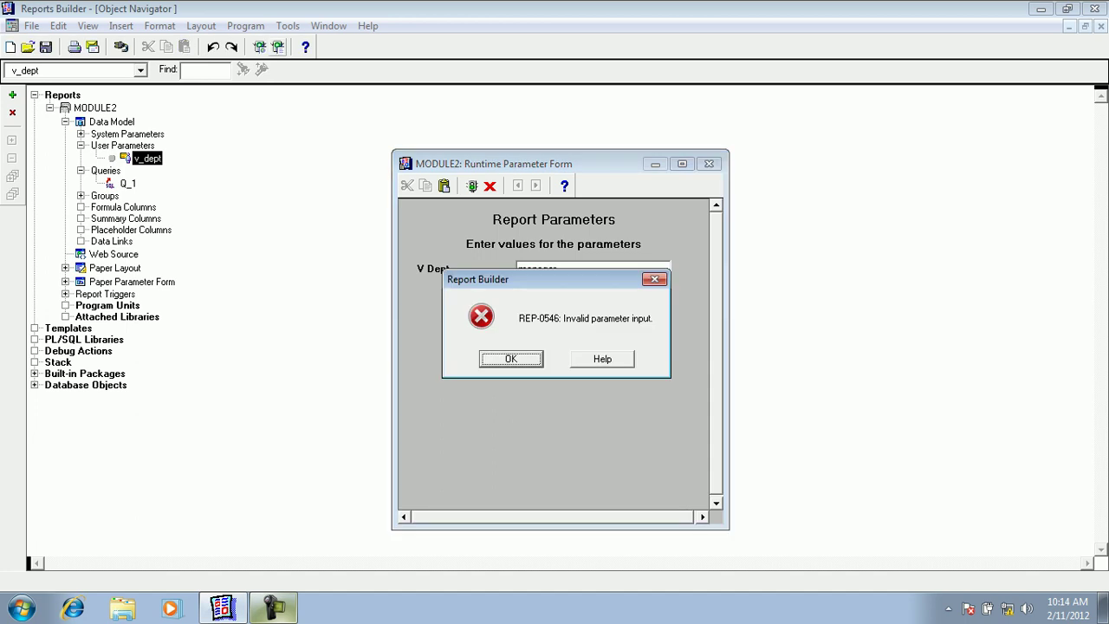
{"action": "key", "text": "Return"}
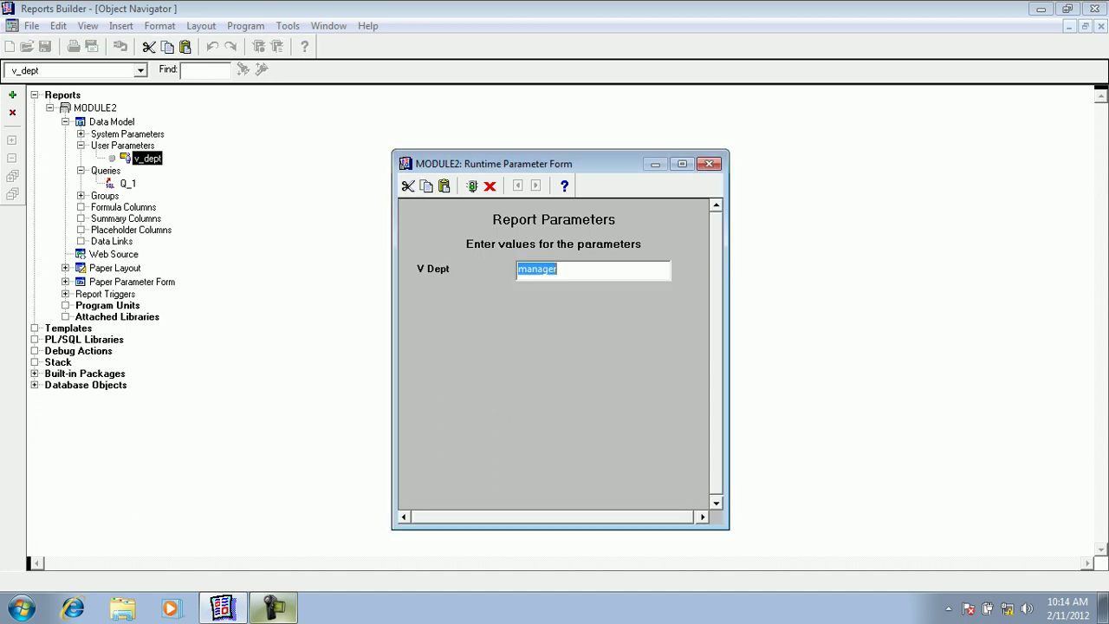
{"action": "key", "text": "Escape"}
{"action": "key", "text": "Return"}
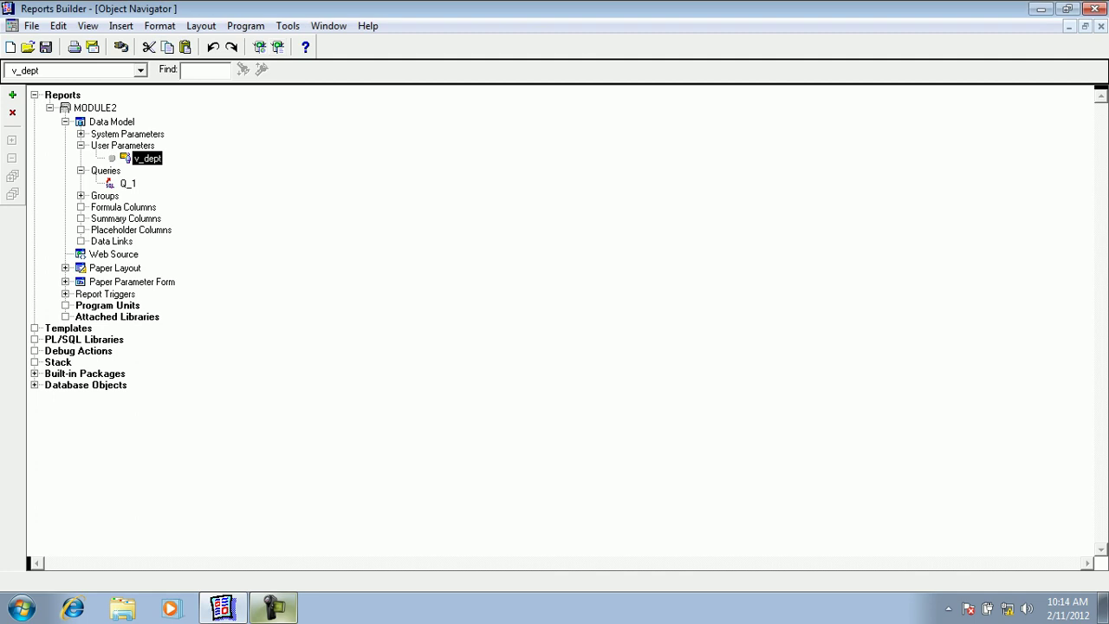
- Set the v_dept user parameter's datatype to Character
{"action": "key", "text": "F4"}
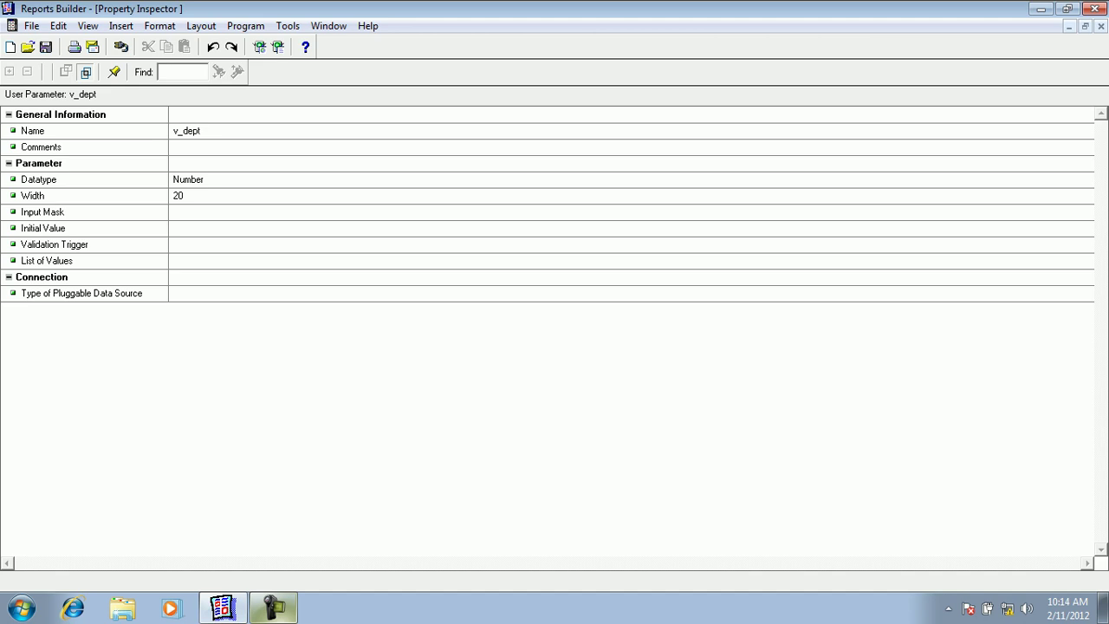
{"action": "left_click", "coordinate": [188, 180]}
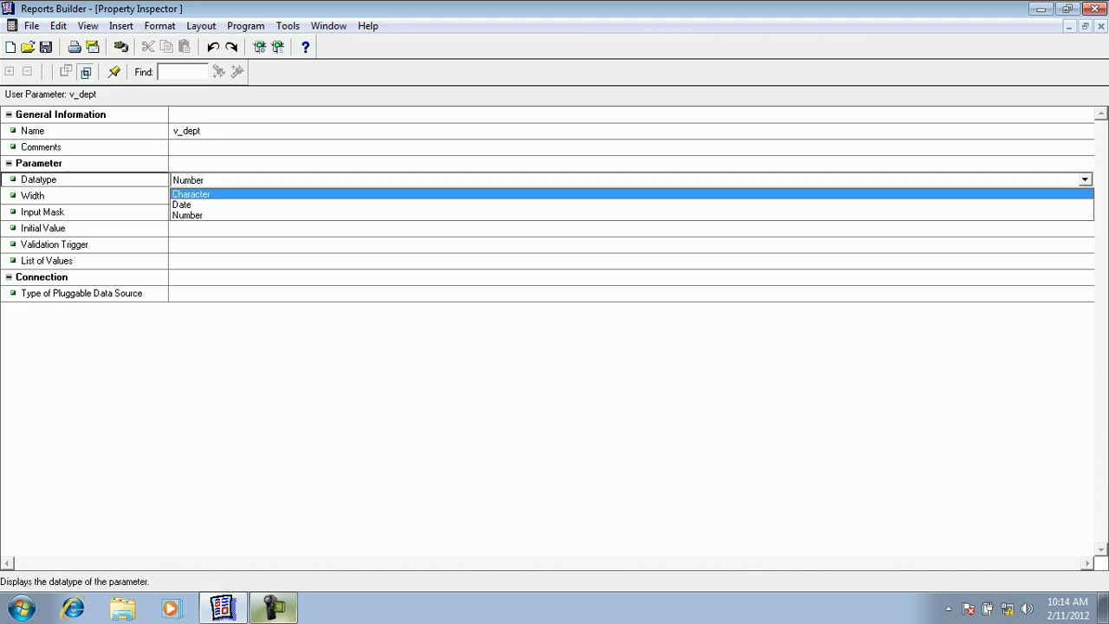
{"action": "key", "text": "Return"}
{"action": "key", "text": "Down"}
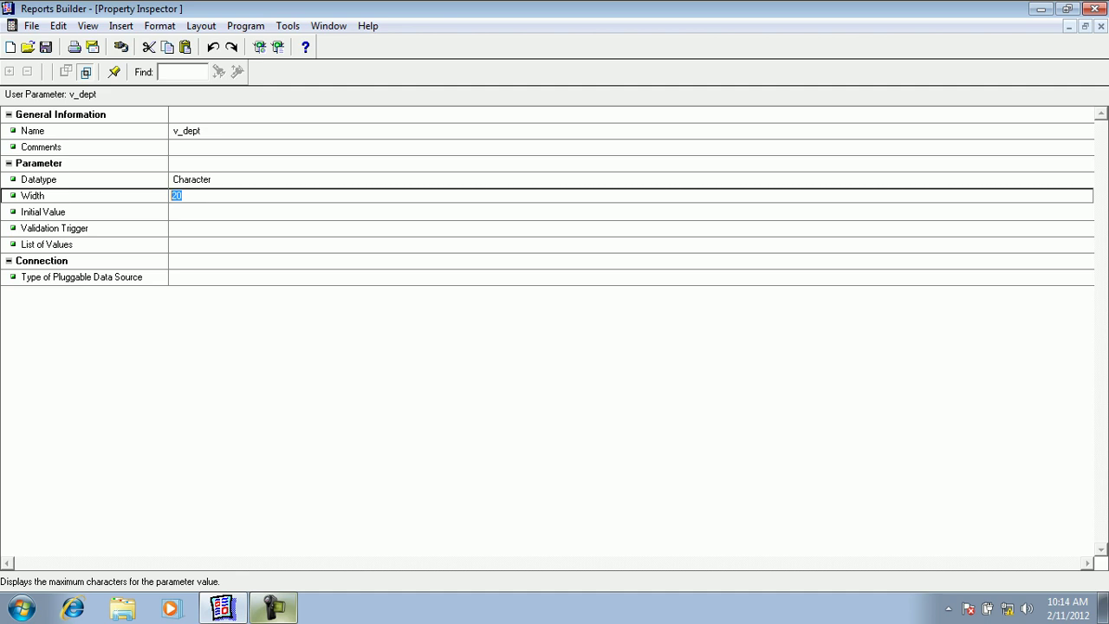
- Run the report's paper layout with V Dept set to manager
{"action": "left_click", "coordinate": [277, 46]}
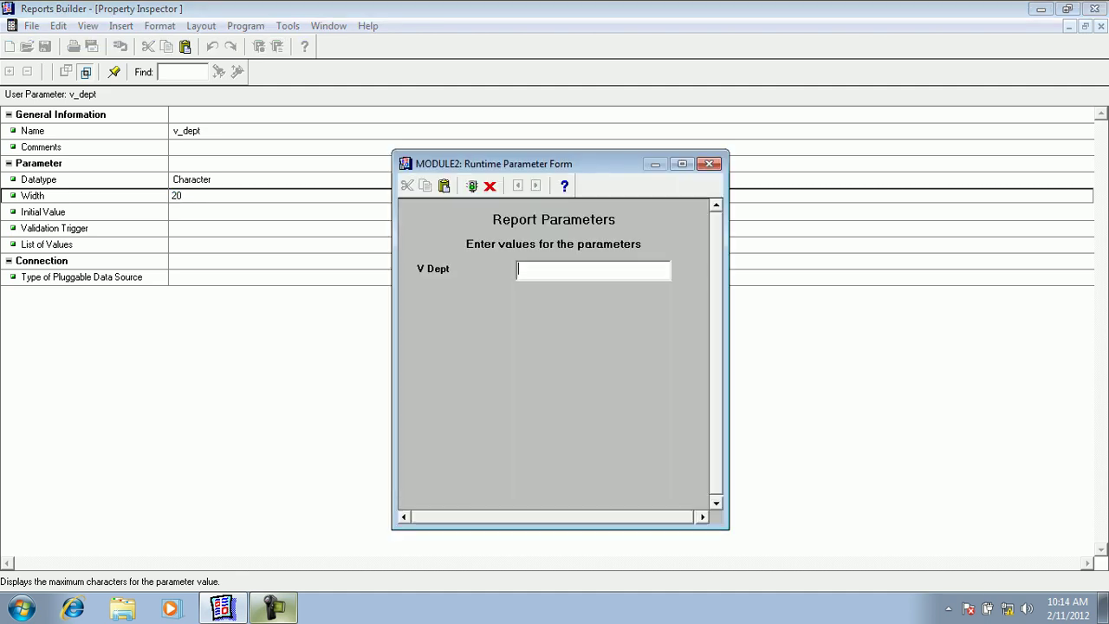
{"action": "type", "text": "manager"}
{"action": "key", "text": "Return"}
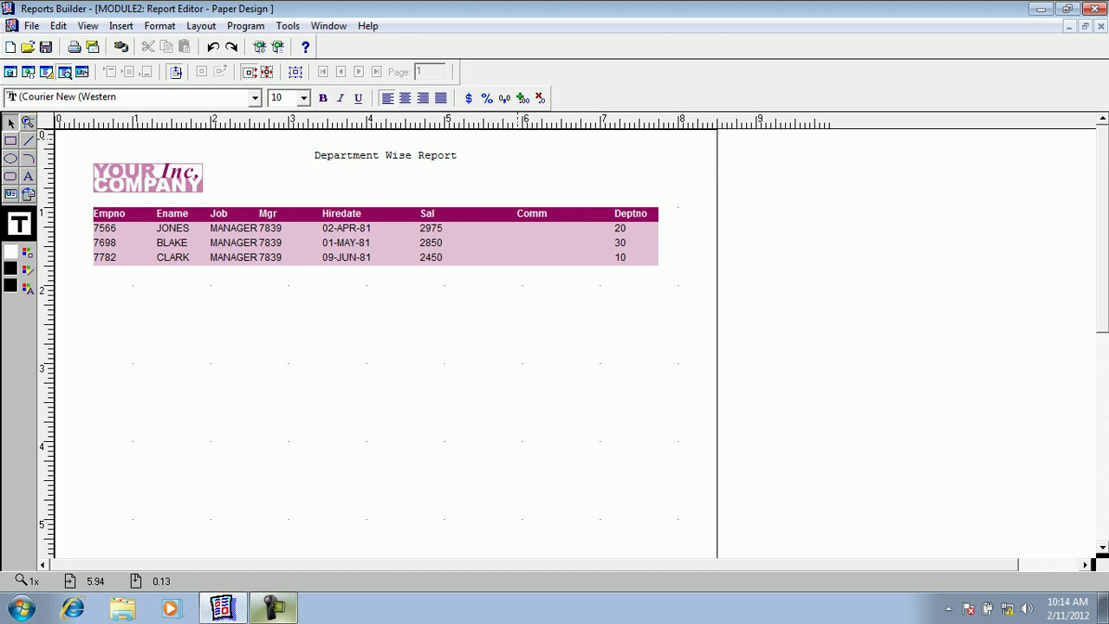
- Run the report's paper layout again with V Dept set to salesman
{"action": "left_click", "coordinate": [277, 47]}
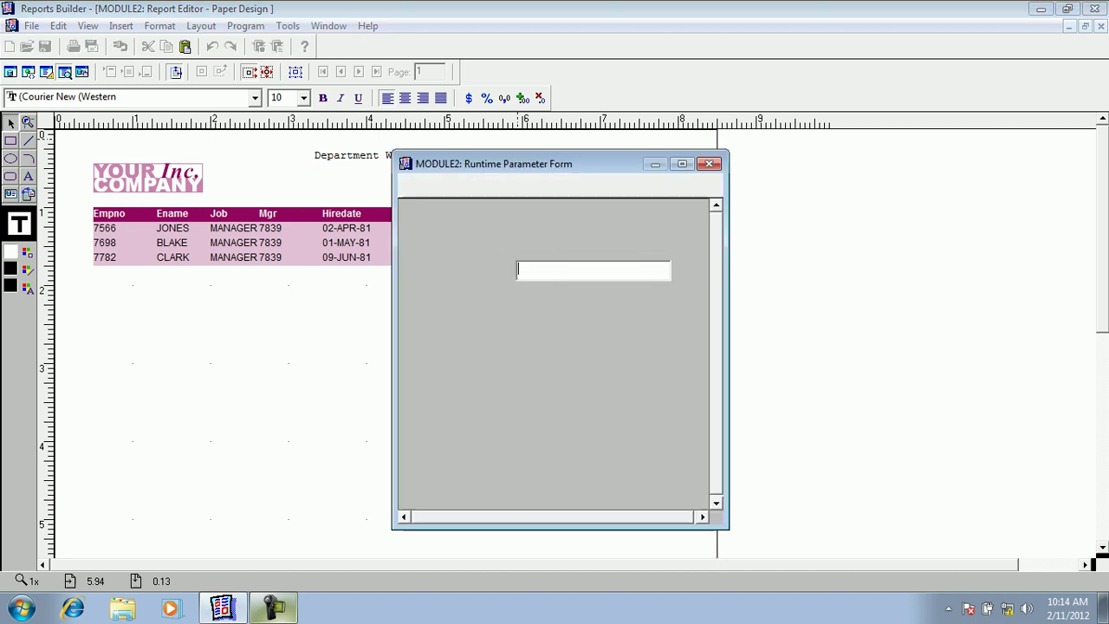
{"action": "type", "text": "sa"}
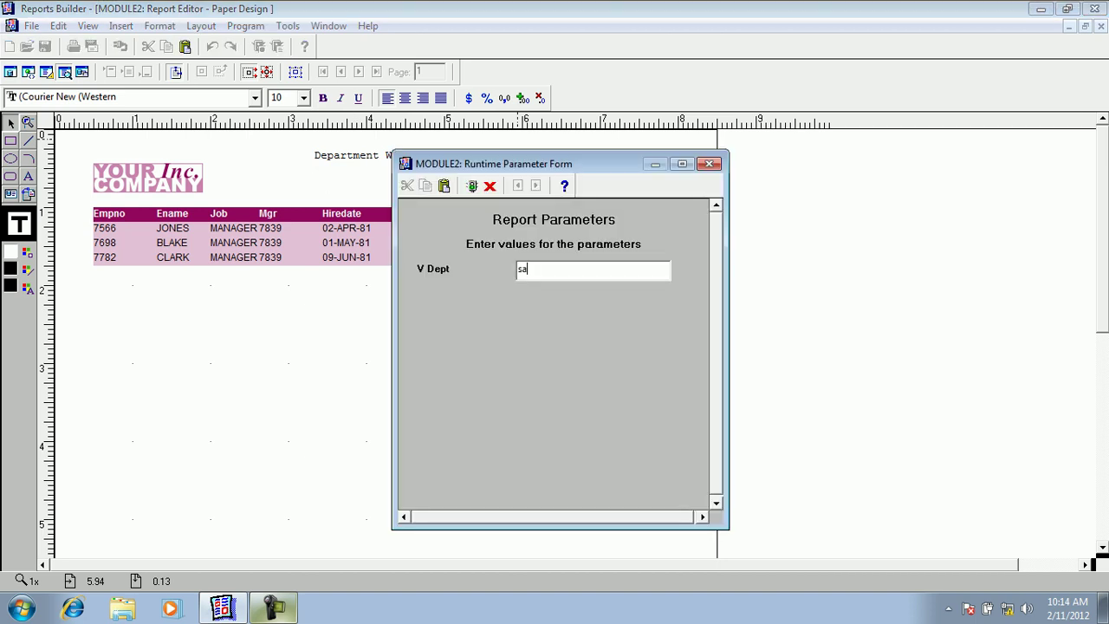
{"action": "type", "text": "lesman"}
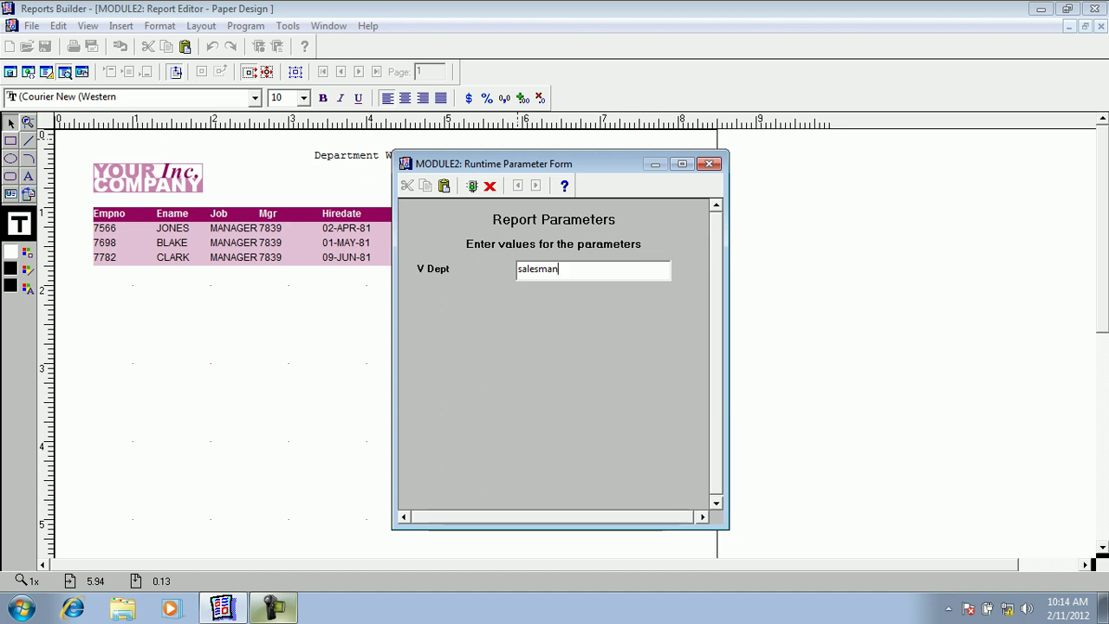
{"action": "key", "text": "Return"}
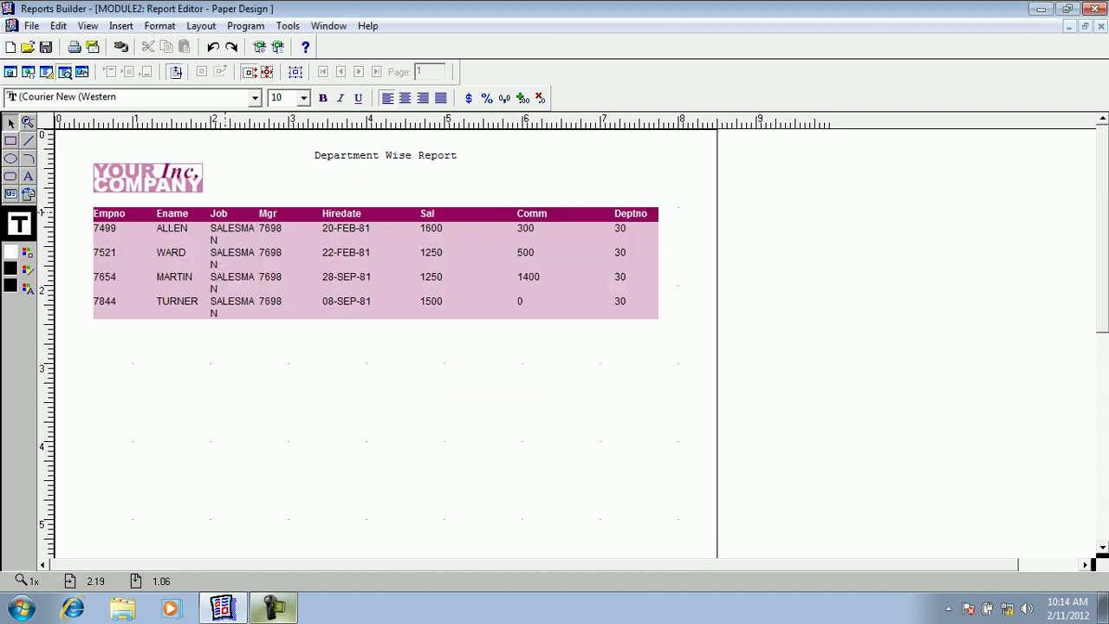
- Shrink the Ename column slightly and extend the Job column toward it so that SALESMAN fits on one line
{"action": "left_click", "coordinate": [234, 256]}
{"action": "left_click", "coordinate": [187, 261]}
{"action": "left_click", "coordinate": [153, 269]}
{"action": "left_click", "coordinate": [128, 234]}
{"action": "left_click_drag", "start_coordinate": [157, 252], "coordinate": [146, 252]}
{"action": "left_click", "coordinate": [182, 261]}
{"action": "left_click", "coordinate": [196, 251]}
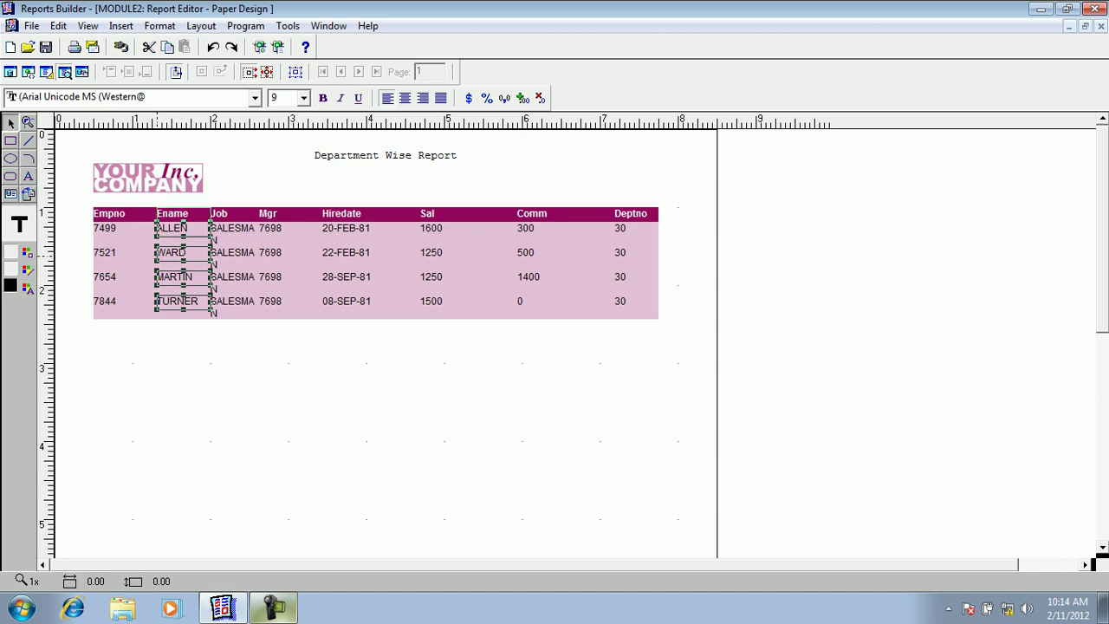
{"action": "left_click_drag", "start_coordinate": [211, 253], "coordinate": [205, 256]}
{"action": "left_click", "coordinate": [220, 255]}
{"action": "left_click", "coordinate": [210, 256]}
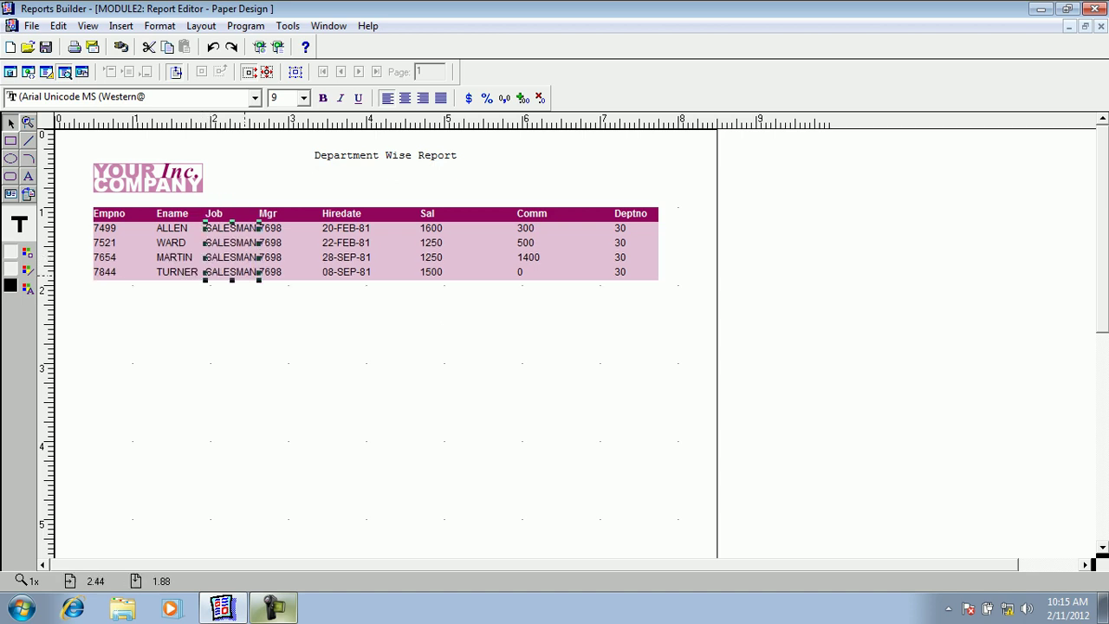
{"action": "left_click", "coordinate": [268, 305]}
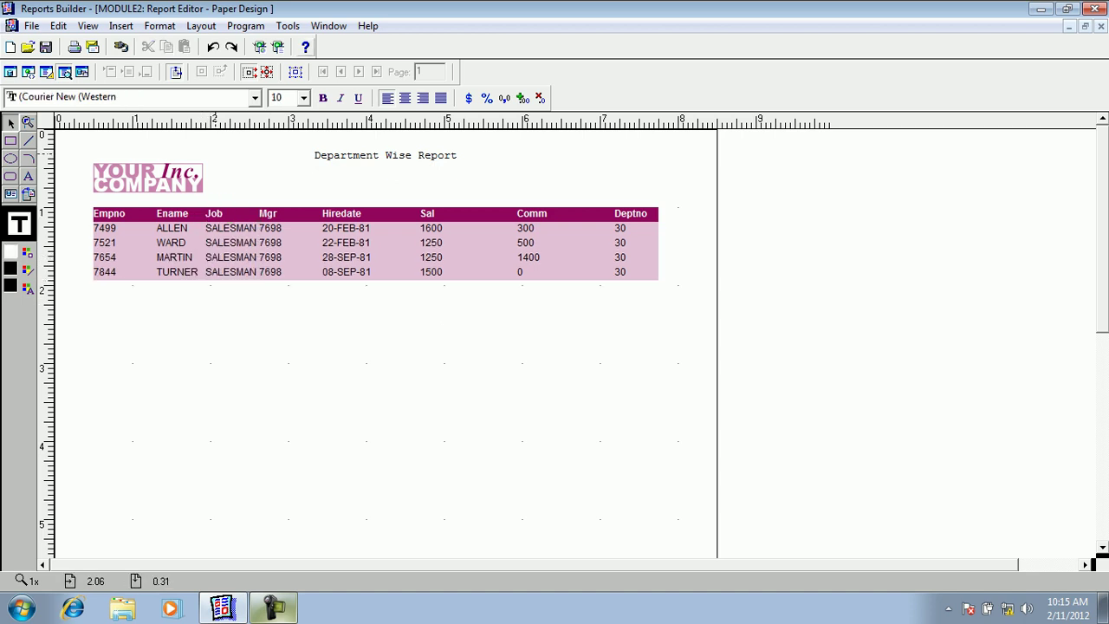
- Run the report's paper layout with V Dept set to analyst, and return to the Object Navigator
{"action": "left_click", "coordinate": [278, 47]}
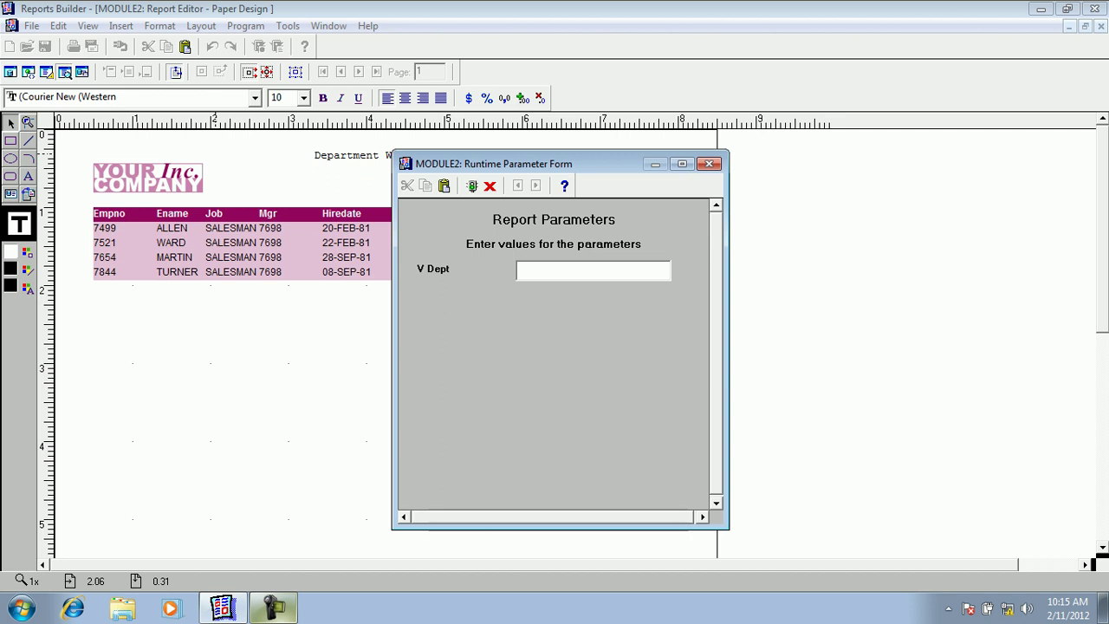
{"action": "type", "text": "analyst"}
{"action": "key", "text": "Return"}
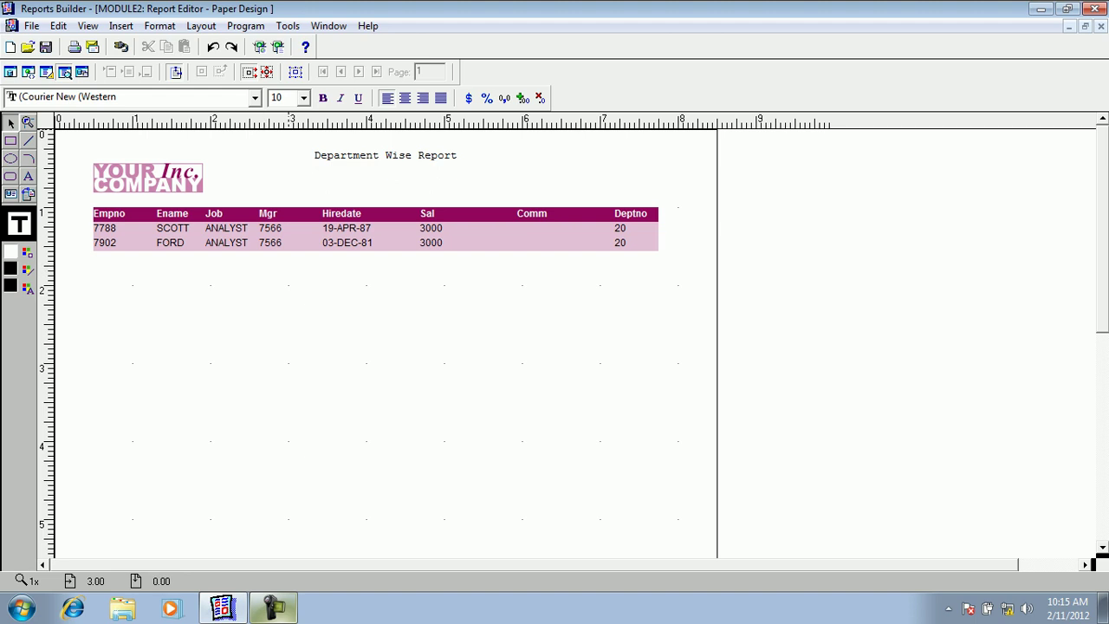
{"action": "left_click", "coordinate": [328, 26]}
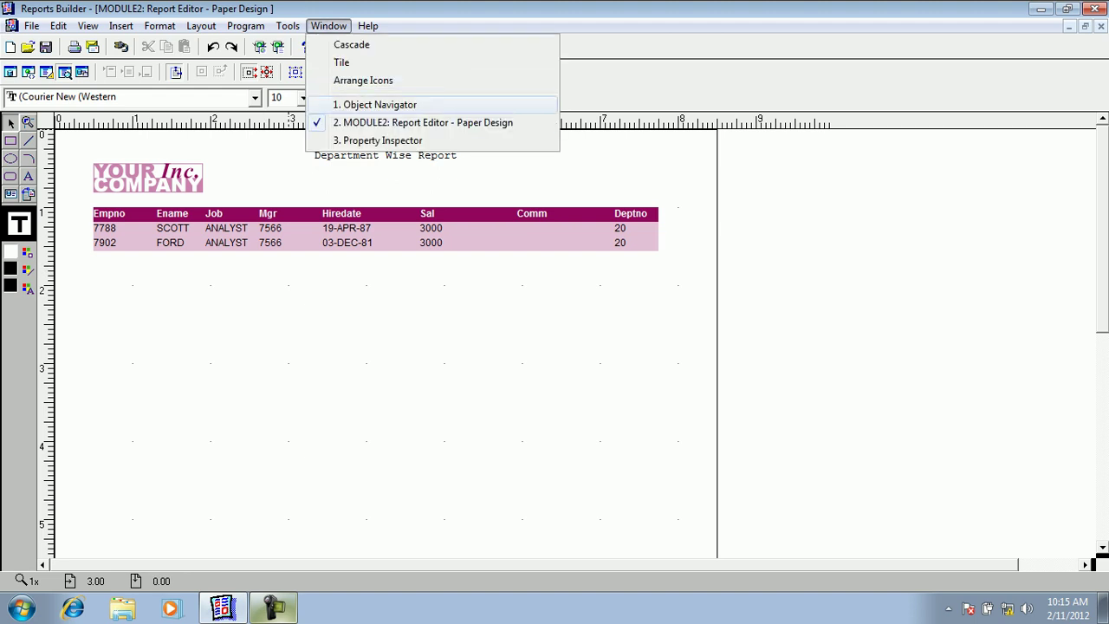
{"action": "left_click", "coordinate": [364, 104]}
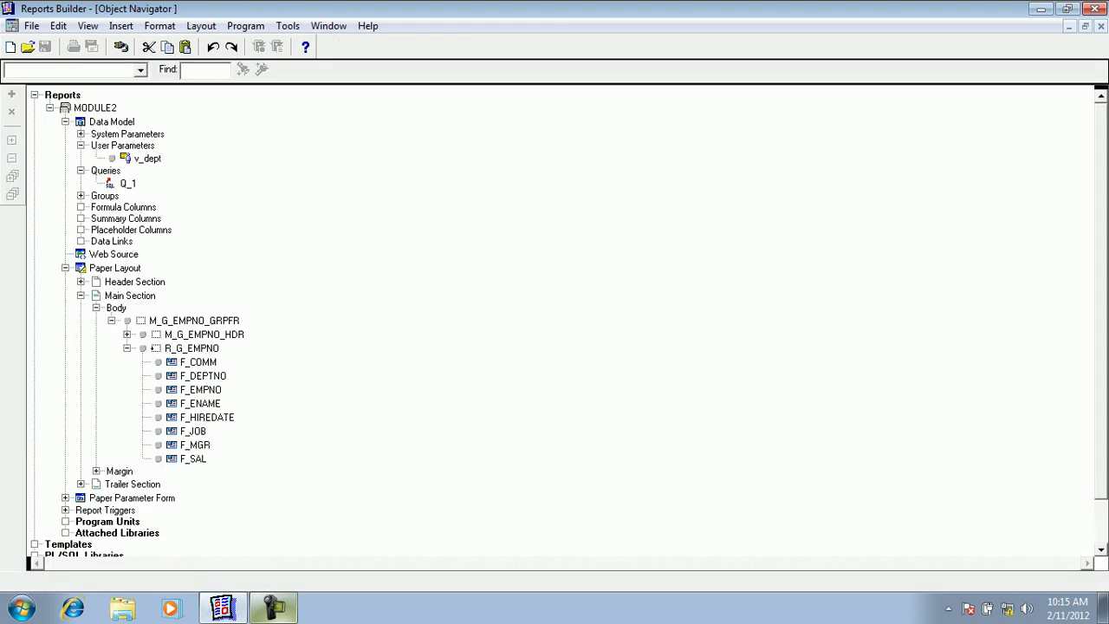
- Remove the UPPER function from query Q_1's condition so that it compares job directly with :v_dept
{"action": "left_click", "coordinate": [65, 268]}
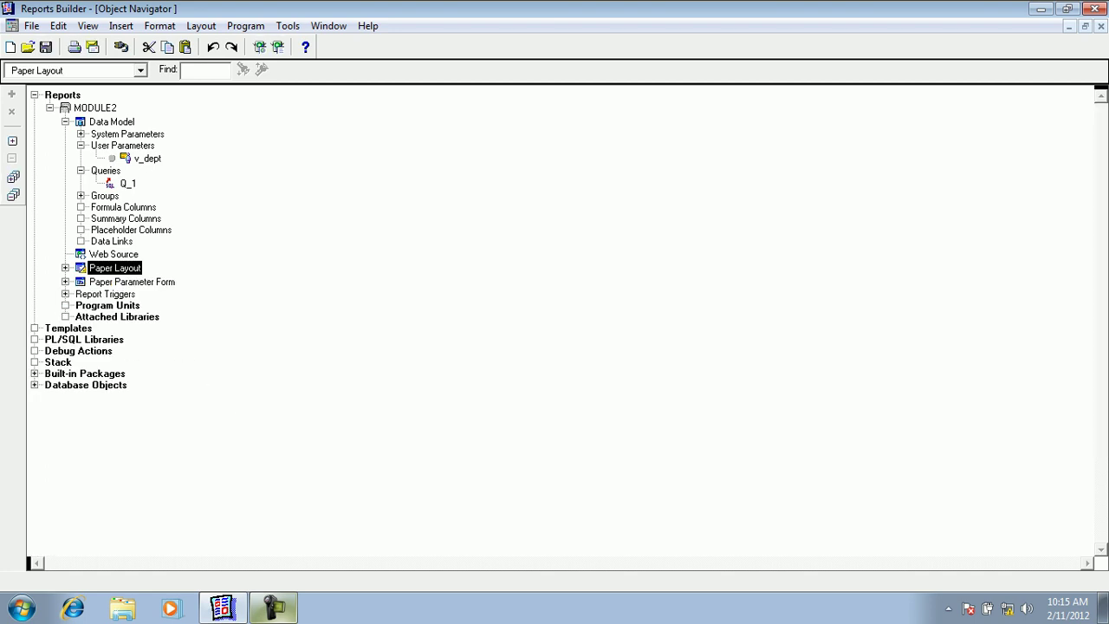
{"action": "double_click", "coordinate": [81, 123]}
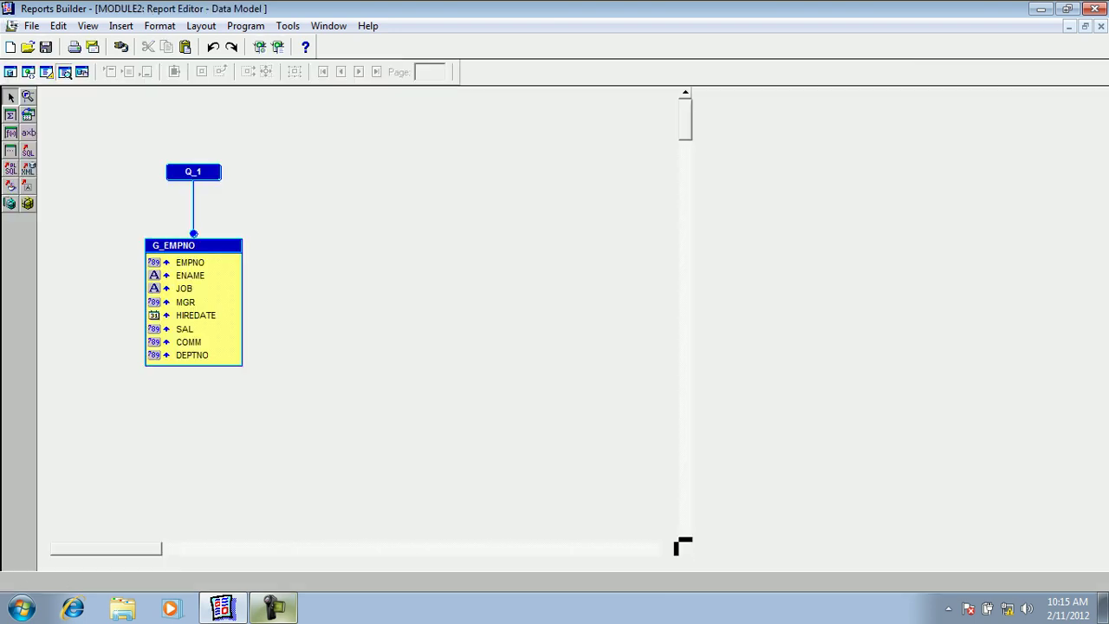
{"action": "double_click", "coordinate": [200, 172]}
{"action": "left_click", "coordinate": [471, 305]}
{"action": "key", "text": "BackSpace"}
{"action": "key", "text": "BackSpace"}
{"action": "key", "text": "BackSpace"}
{"action": "key", "text": "BackSpace"}
{"action": "key", "text": "BackSpace"}
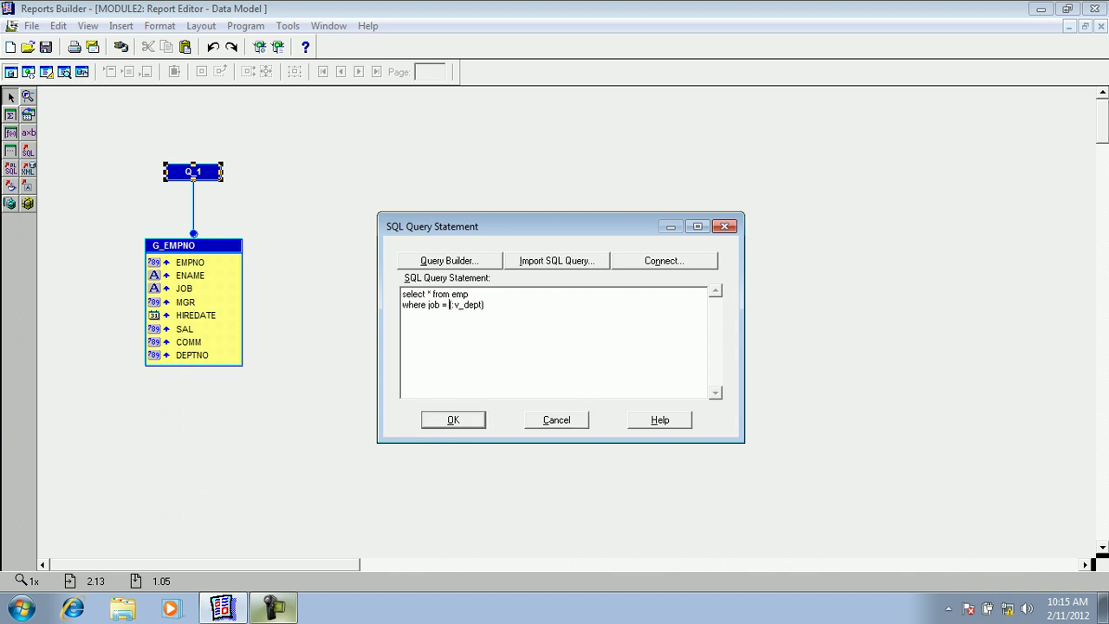
{"action": "key", "text": "BackSpace"}
{"action": "left_click", "coordinate": [454, 420]}
- Run the paper layout with V Dept set to lowercase manager to test the query without UPPER
{"action": "left_click", "coordinate": [278, 47]}
{"action": "key", "text": "ctrl+r"}
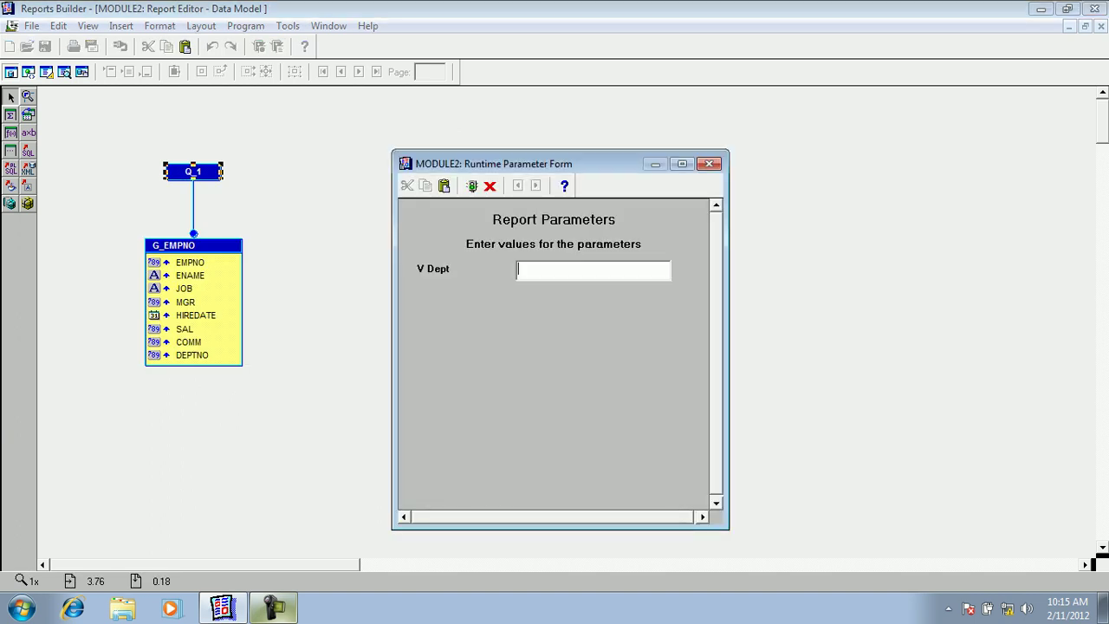
{"action": "type", "text": "manager"}
{"action": "key", "text": "Return"}
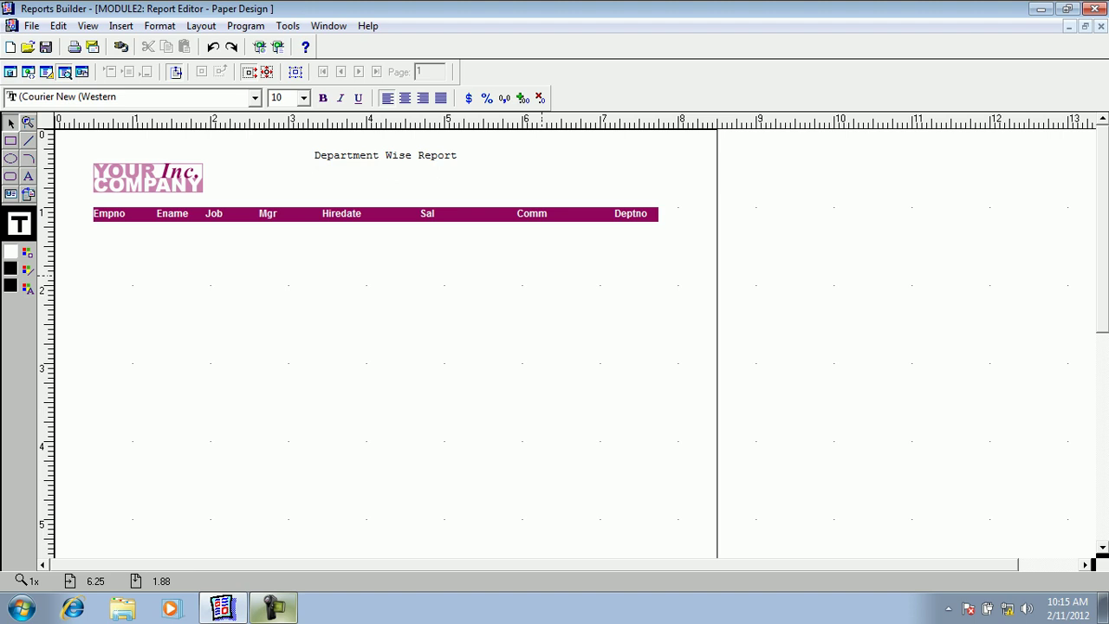
- Run the paper layout again with V Dept set to uppercase MANAGER
{"action": "left_click", "coordinate": [277, 47]}
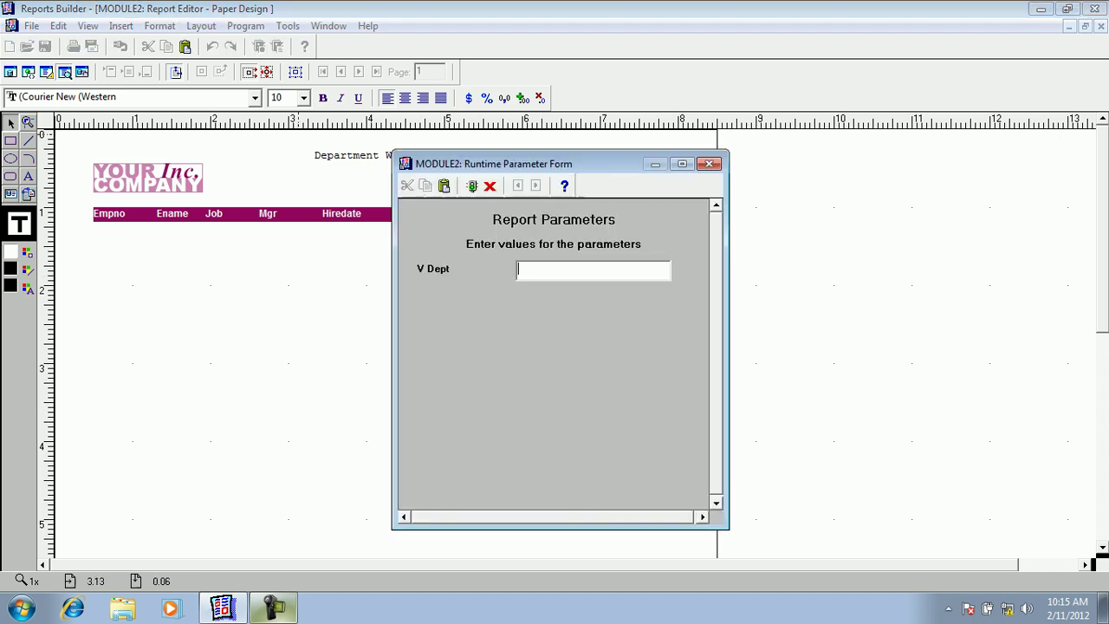
{"action": "key", "text": "Caps_Lock"}
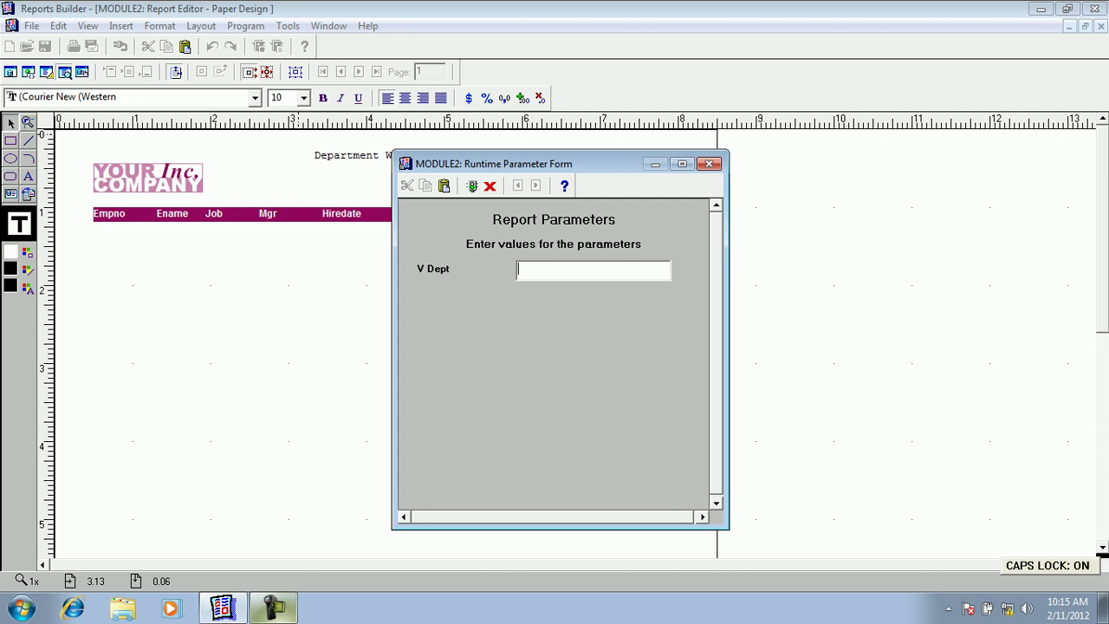
{"action": "type", "text": "MANAGER"}
{"action": "key", "text": "Return"}
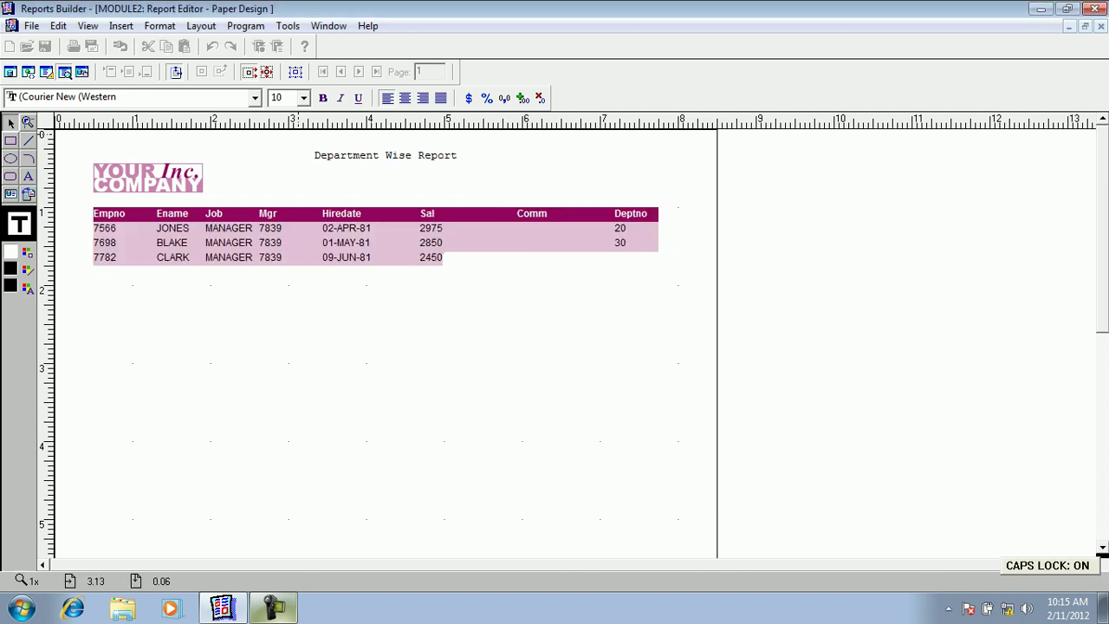
- Edit query Q_1 in the data model to wrap the :v_dept parameter in the UPPER function again
{"action": "left_click", "coordinate": [328, 26]}
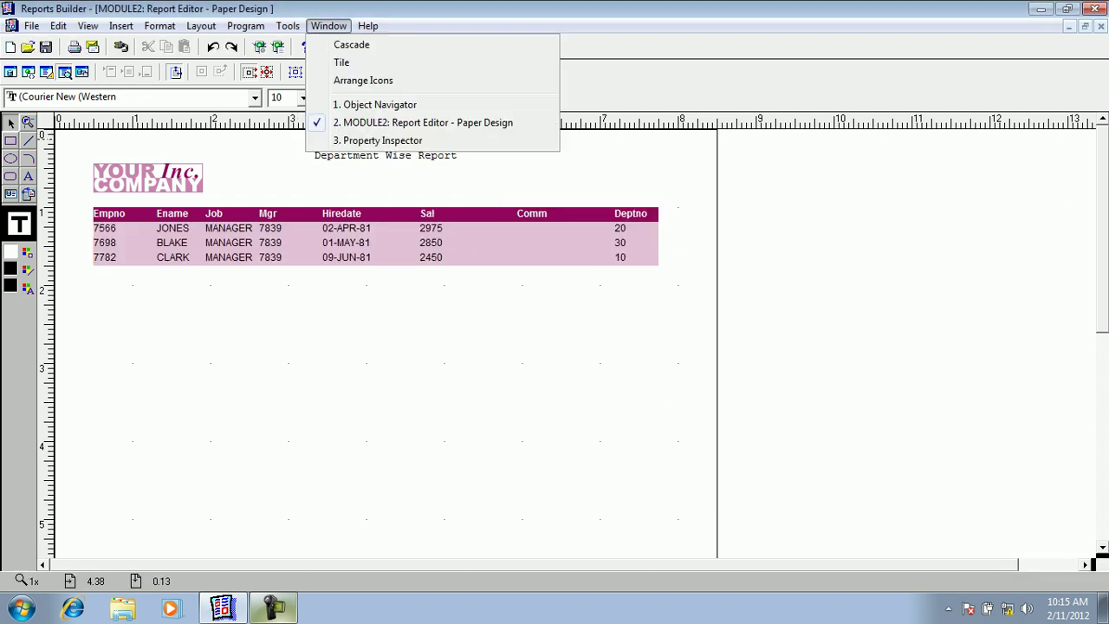
{"action": "left_click", "coordinate": [376, 105]}
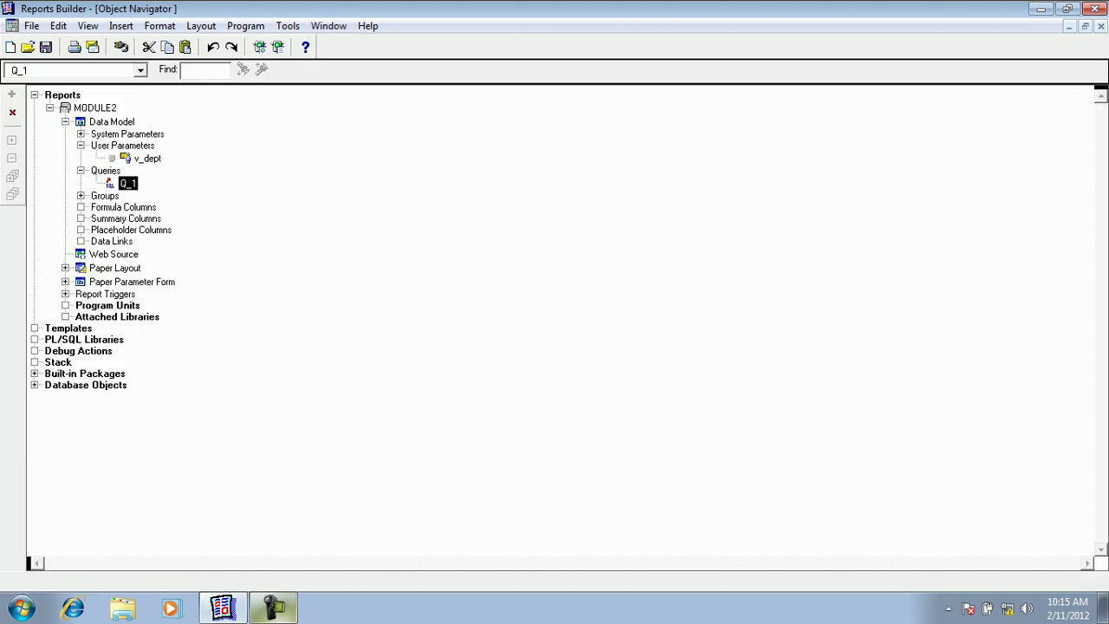
{"action": "left_click", "coordinate": [66, 122]}
{"action": "double_click", "coordinate": [80, 123]}
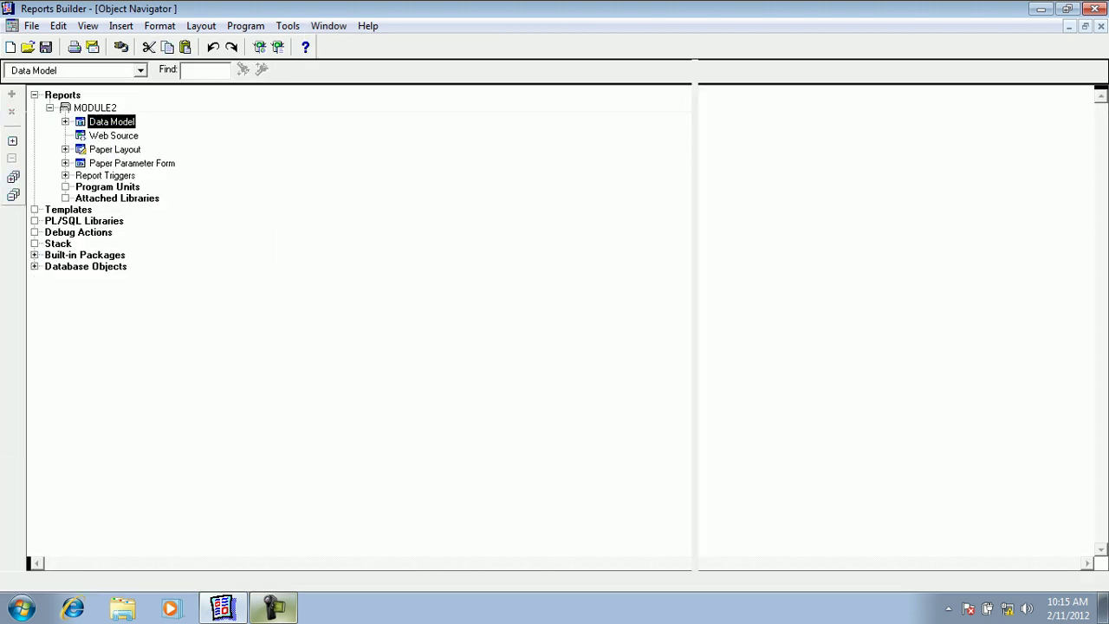
{"action": "left_click", "coordinate": [195, 171]}
{"action": "double_click", "coordinate": [196, 171]}
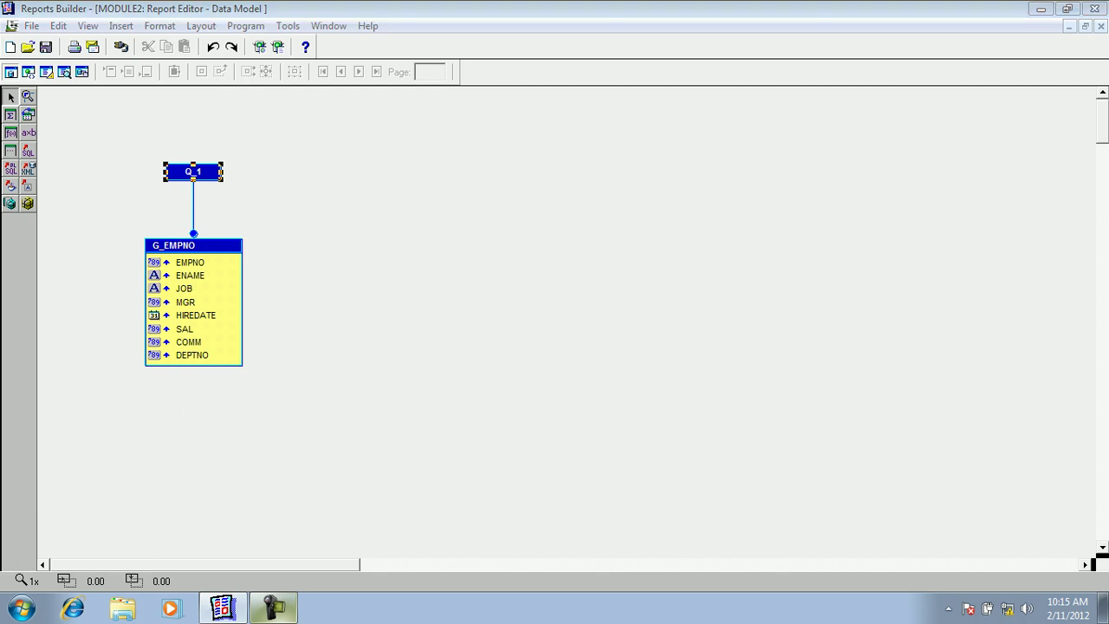
{"action": "left_click", "coordinate": [447, 305]}
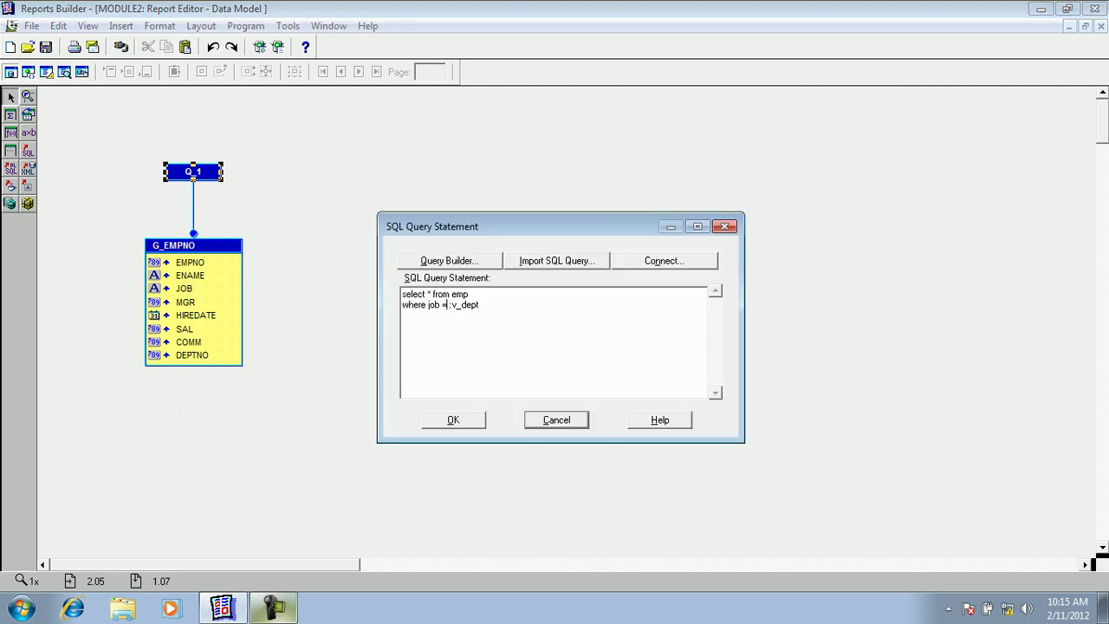
{"action": "type", "text": "UPE"}
{"action": "key", "text": "BackSpace"}
{"action": "type", "text": "PER"}
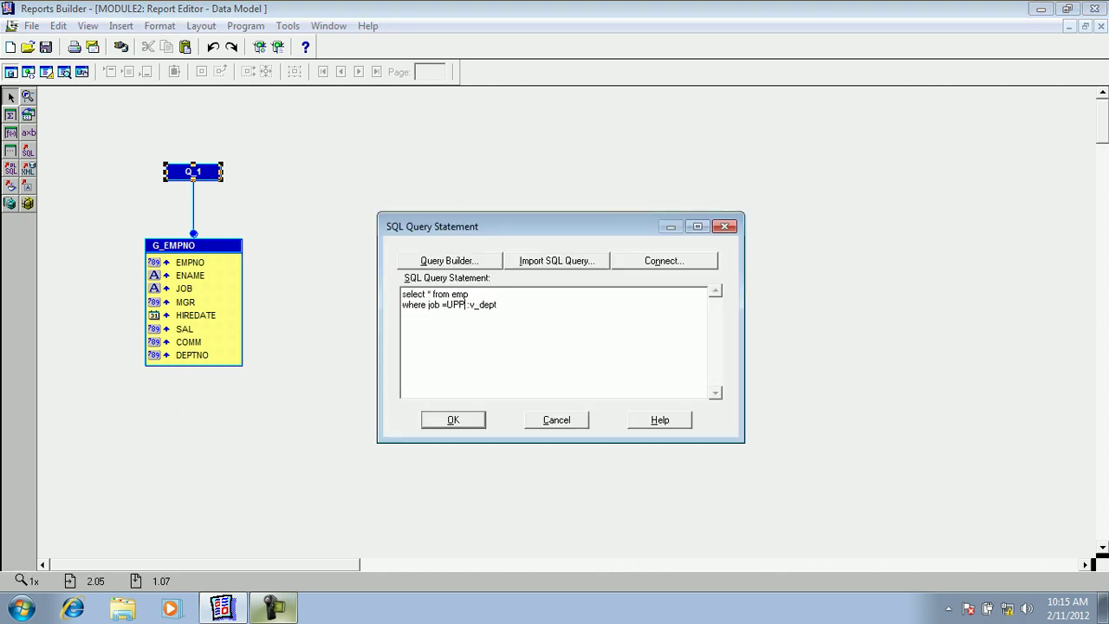
{"action": "type", "text": "("}
{"action": "left_click", "coordinate": [453, 420]}
{"action": "left_click", "coordinate": [260, 48]}
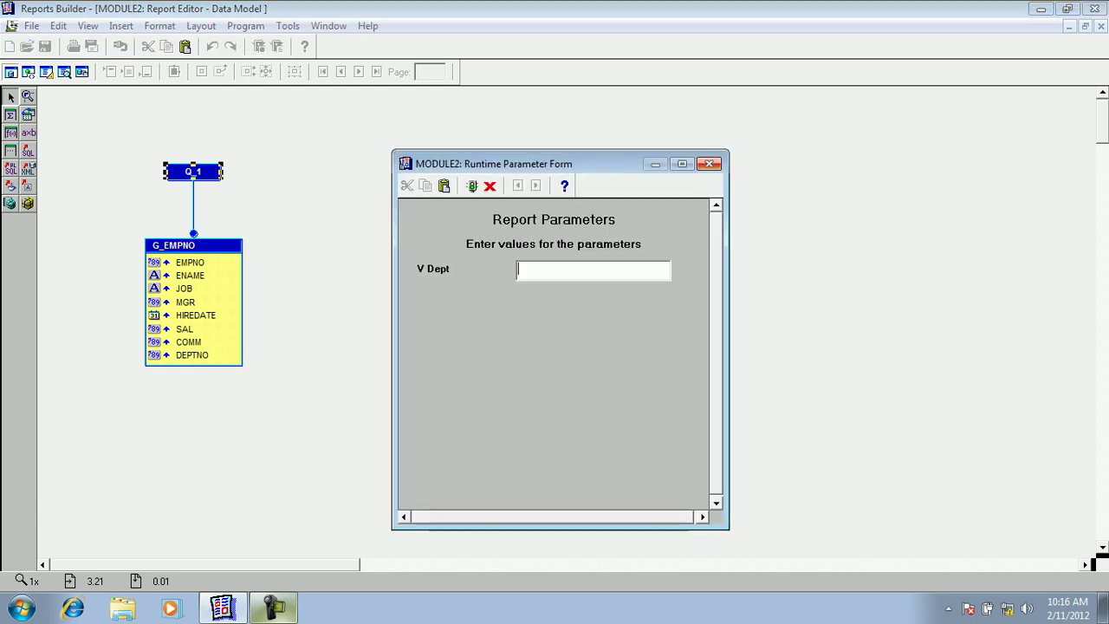
{"action": "left_click", "coordinate": [709, 164]}
{"action": "left_click", "coordinate": [503, 359]}
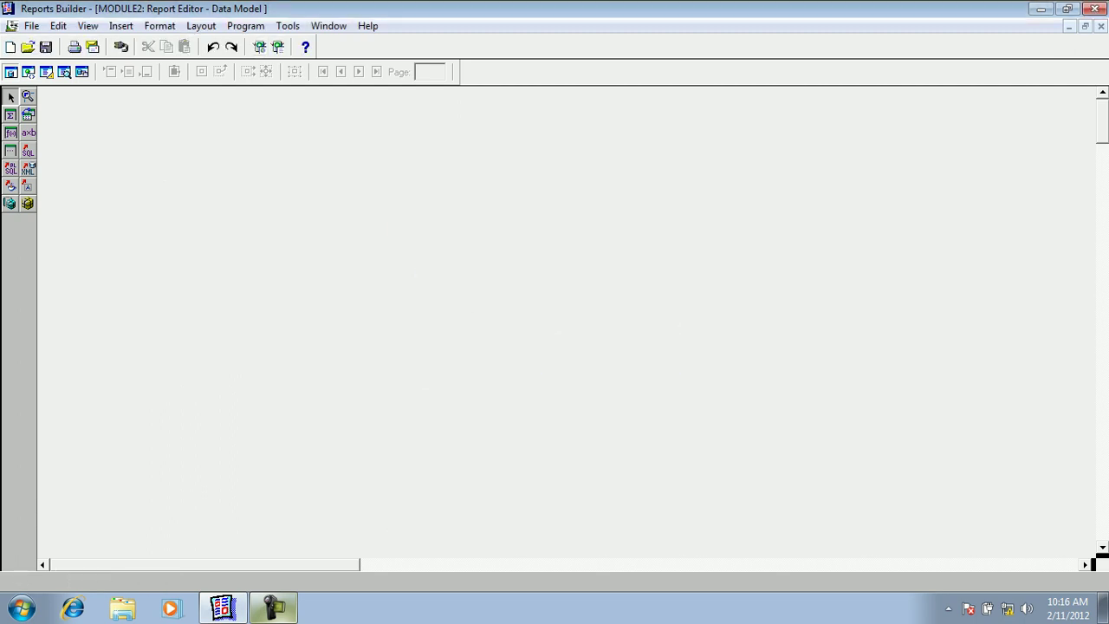
- Run the paper layout with V Dept set to the mixed-case value ClErK
{"action": "left_click", "coordinate": [277, 48]}
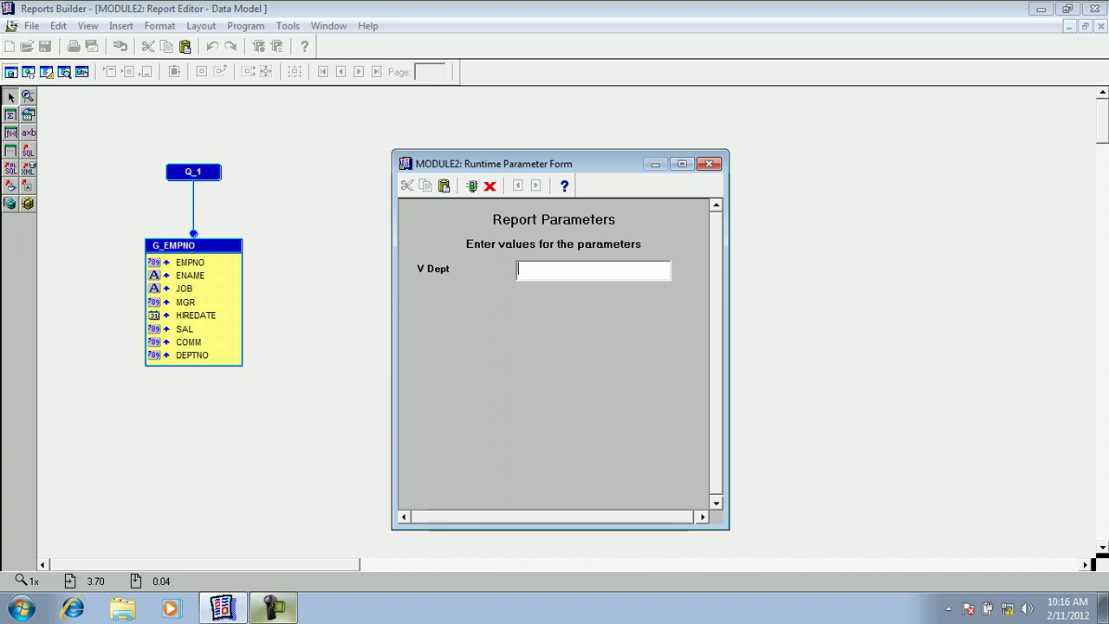
{"action": "key", "text": "Caps_Lock"}
{"action": "type", "text": "CL"}
{"action": "key", "text": "BackSpace"}
{"action": "key", "text": "BackSpace"}
{"action": "key", "text": "Caps_Lock"}
{"action": "type", "text": "Clerk"}
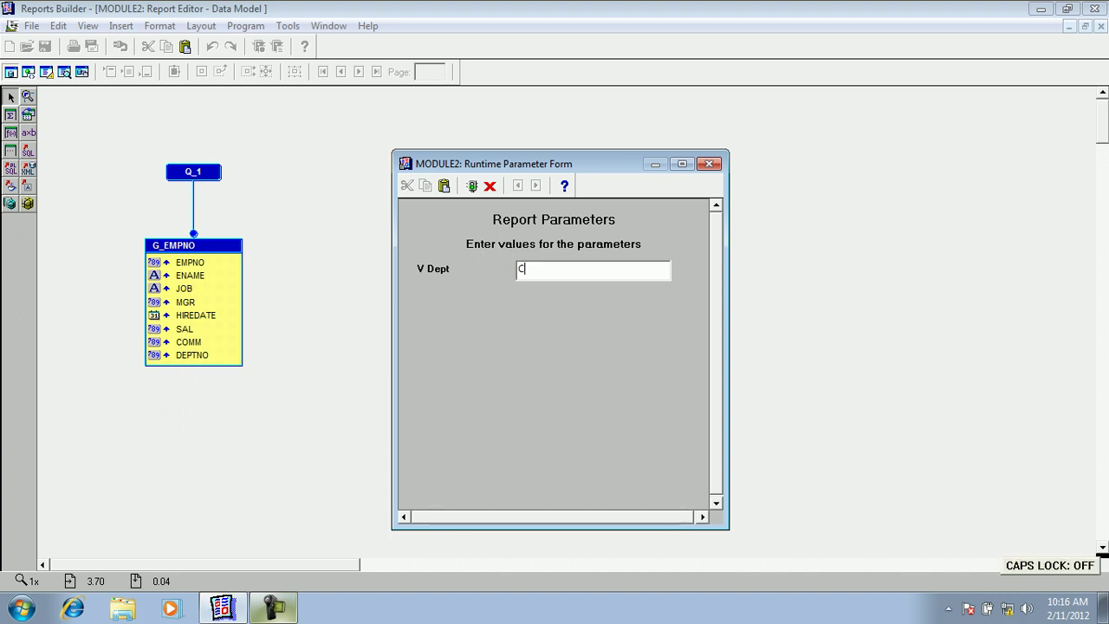
{"action": "key", "text": "Caps_Lock"}
{"action": "key", "text": "Caps_Lock"}
{"action": "key", "text": "BackSpace"}
{"action": "key", "text": "BackSpace"}
{"action": "key", "text": "BackSpace"}
{"action": "type", "text": "ErK"}
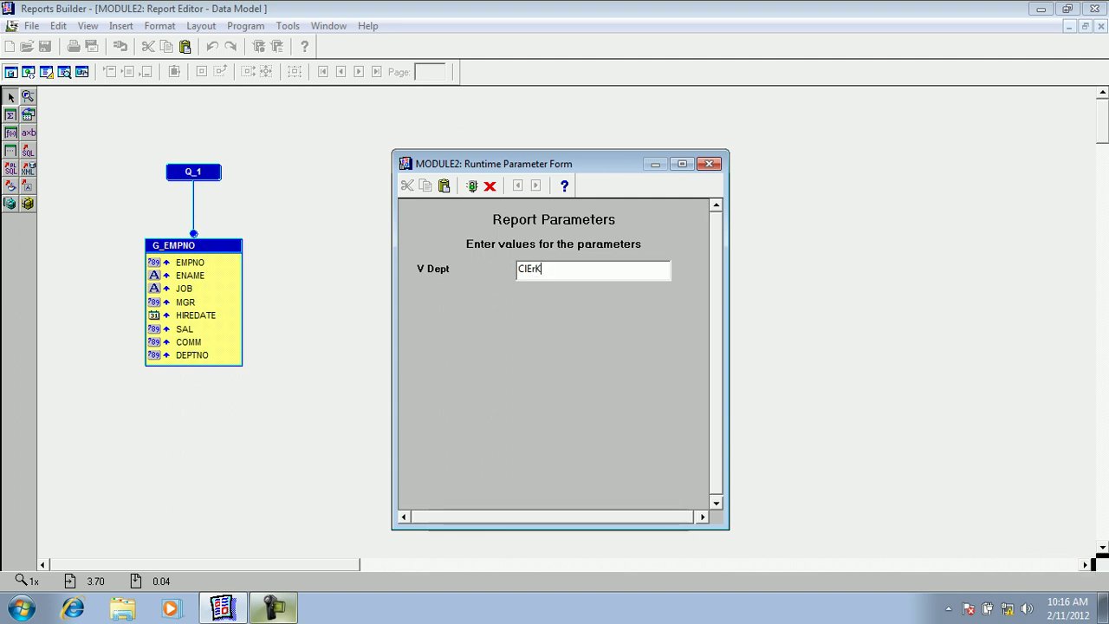
{"action": "key", "text": "Return"}
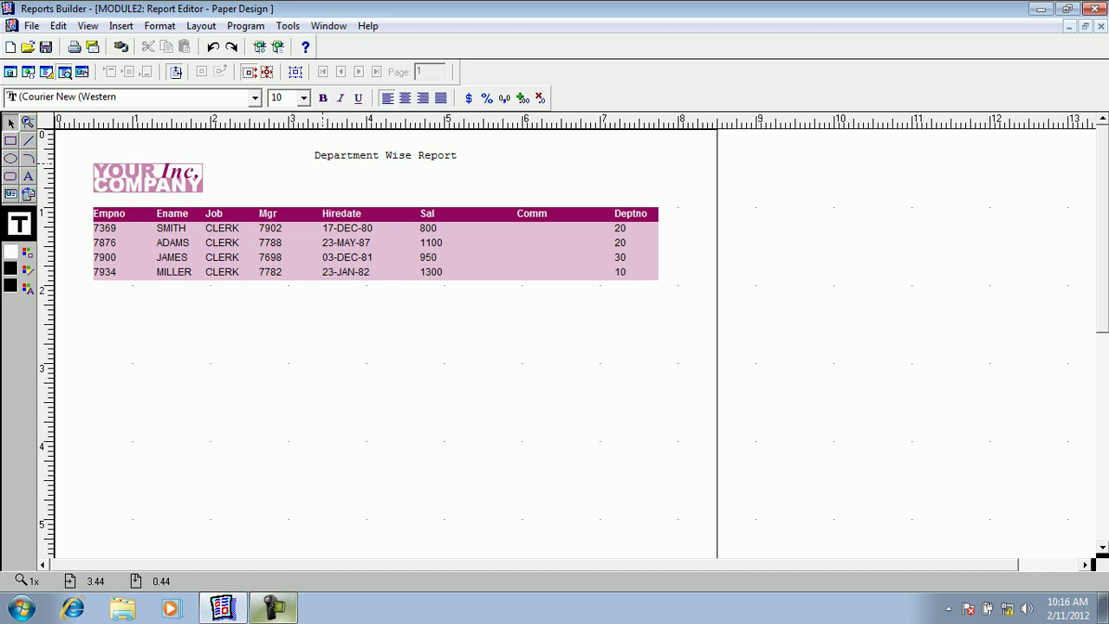
- Return to the Object Navigator and delete the v_dept user parameter from the data model
{"action": "left_click", "coordinate": [328, 25]}
{"action": "left_click", "coordinate": [374, 104]}
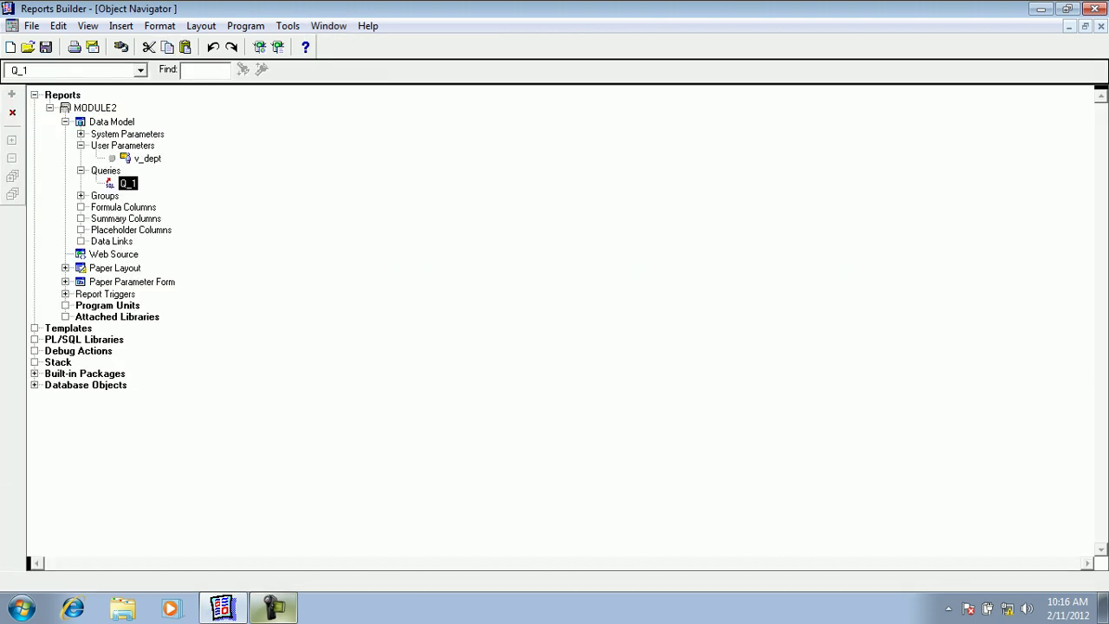
{"action": "left_click", "coordinate": [148, 158]}
{"action": "left_click", "coordinate": [12, 113]}
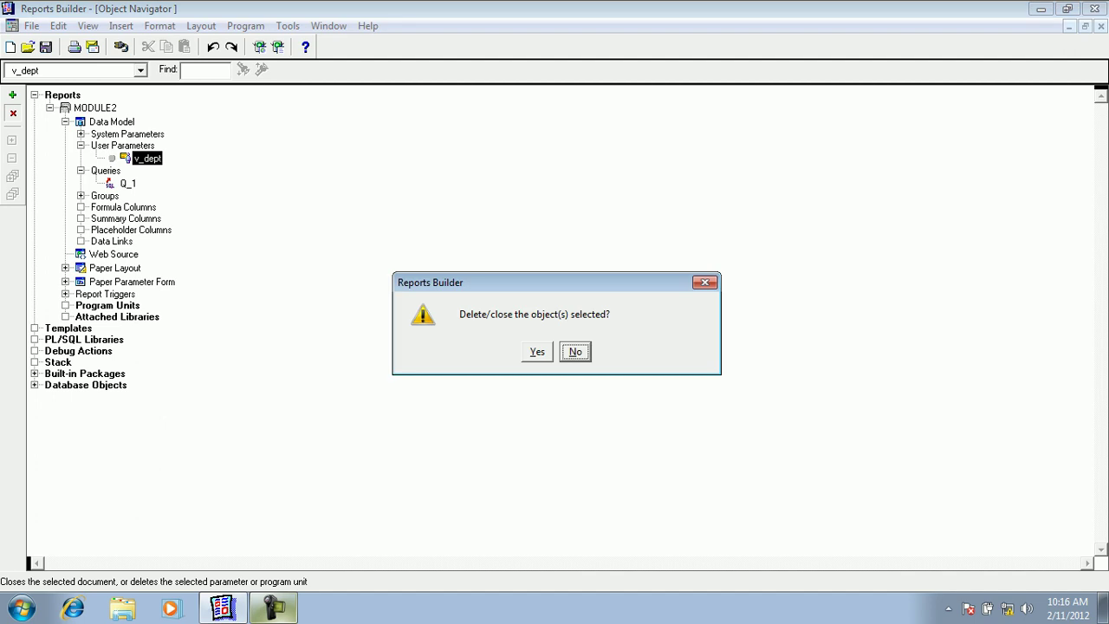
{"action": "key", "text": "y"}
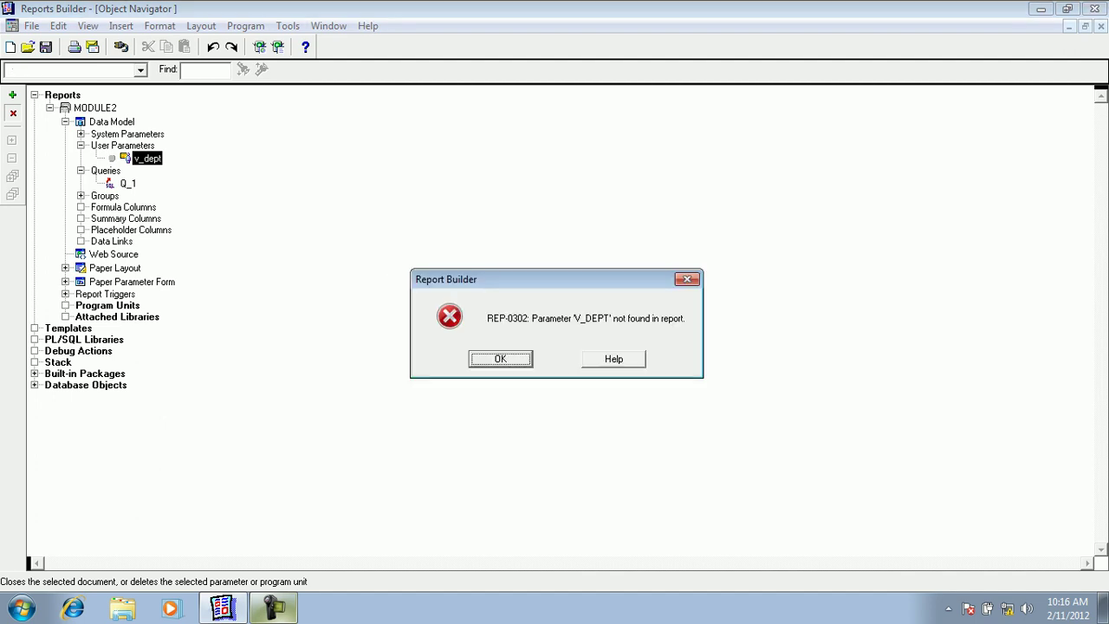
{"action": "key", "text": "Return"}
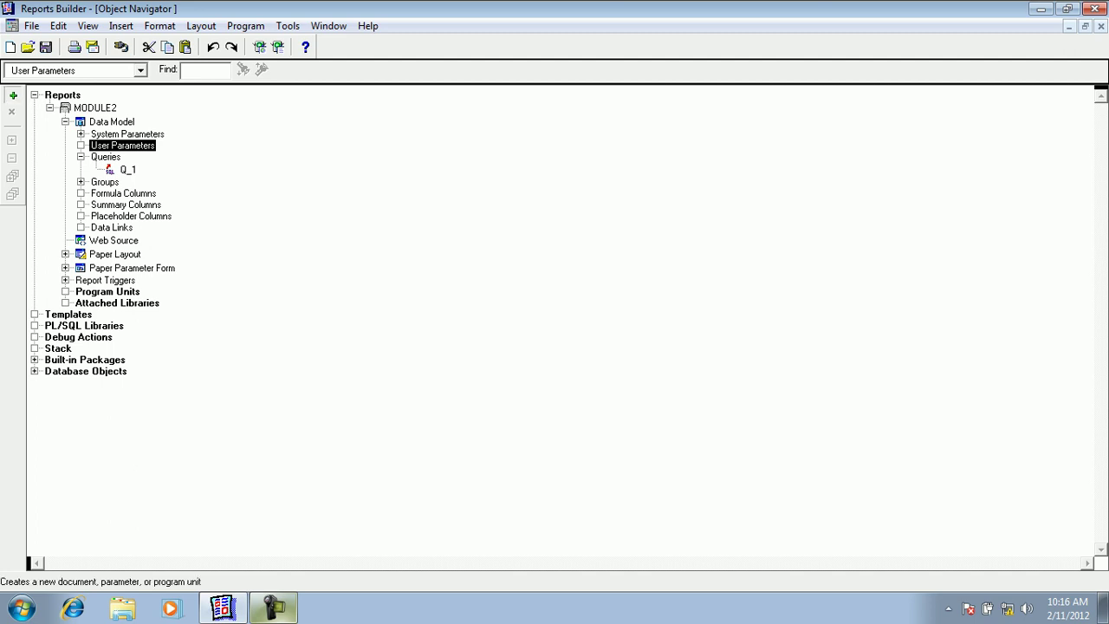
- Create two new user parameters and rename the first one from_date
{"action": "left_click", "coordinate": [12, 95]}
{"action": "left_click", "coordinate": [12, 95]}
{"action": "left_click", "coordinate": [142, 159]}
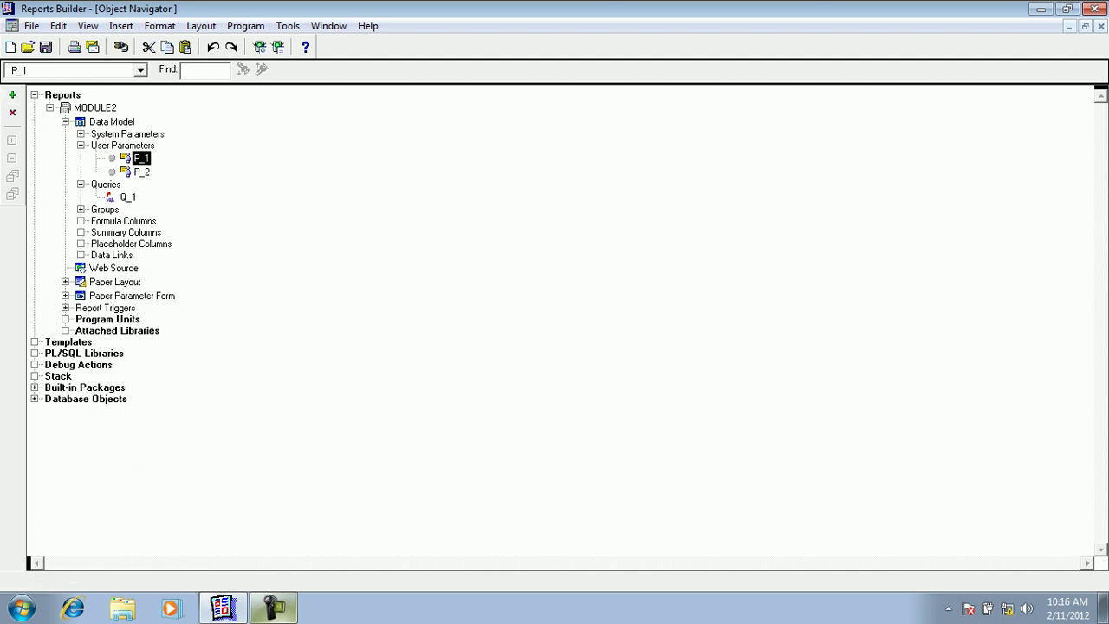
{"action": "left_click", "coordinate": [141, 159]}
{"action": "left_click", "coordinate": [105, 209]}
{"action": "left_click", "coordinate": [141, 158]}
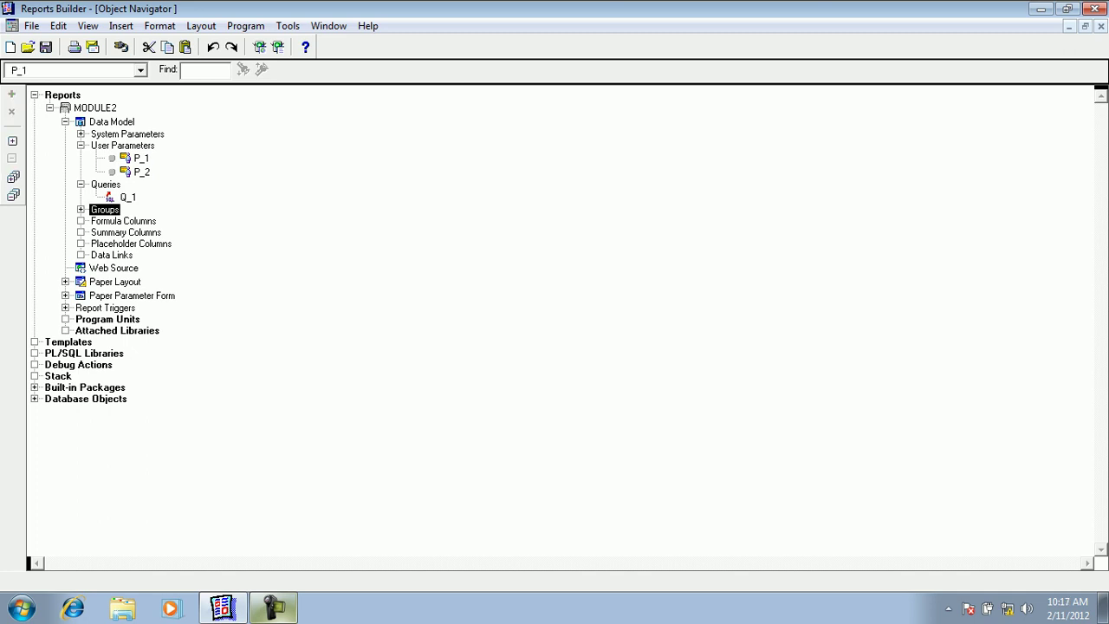
{"action": "left_click", "coordinate": [142, 158]}
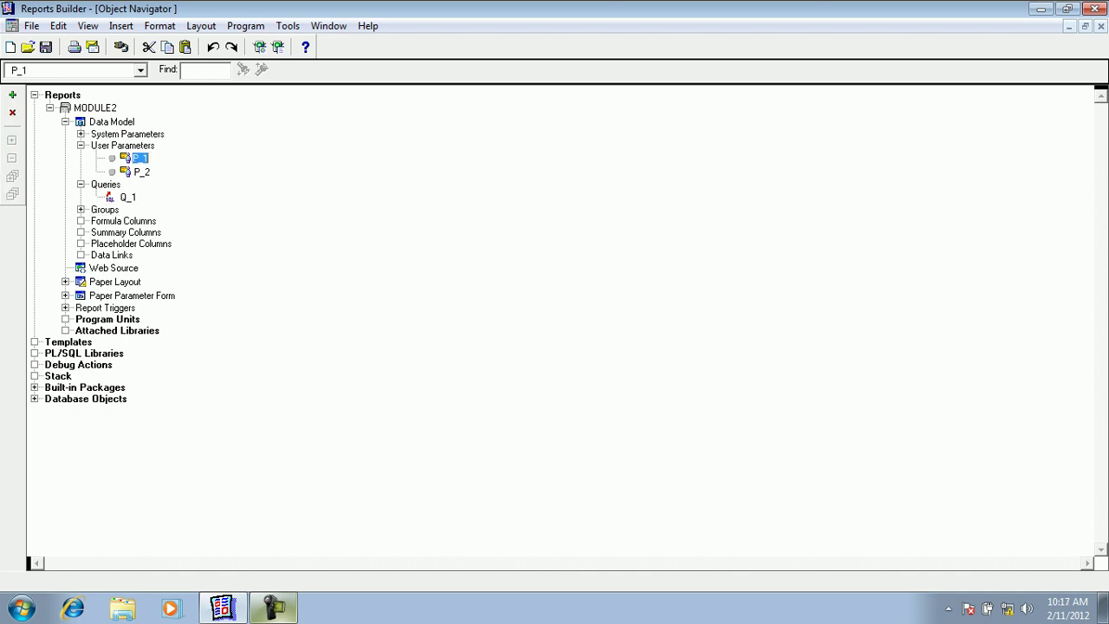
{"action": "type", "text": "from_date"}
- Rename the second new user parameter to_date
{"action": "left_click", "coordinate": [141, 172]}
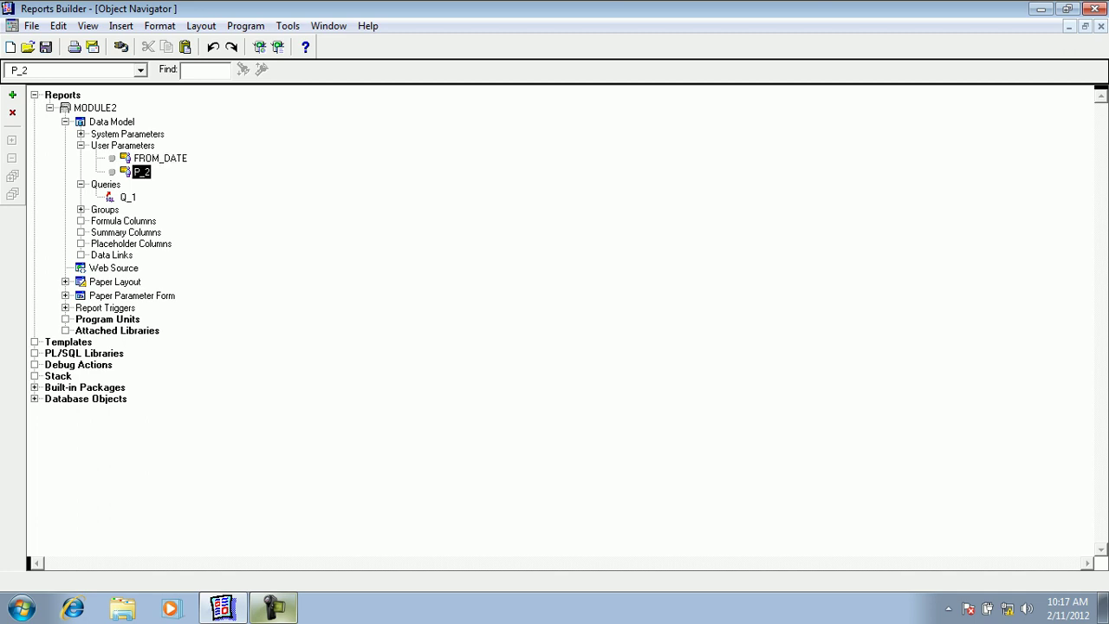
{"action": "left_click", "coordinate": [141, 171]}
{"action": "type", "text": "to_date"}
{"action": "key", "text": "Return"}
{"action": "left_click", "coordinate": [131, 243]}
- Set the datatype of the from_date user parameter to Date and close its properties
{"action": "left_click", "coordinate": [161, 158]}
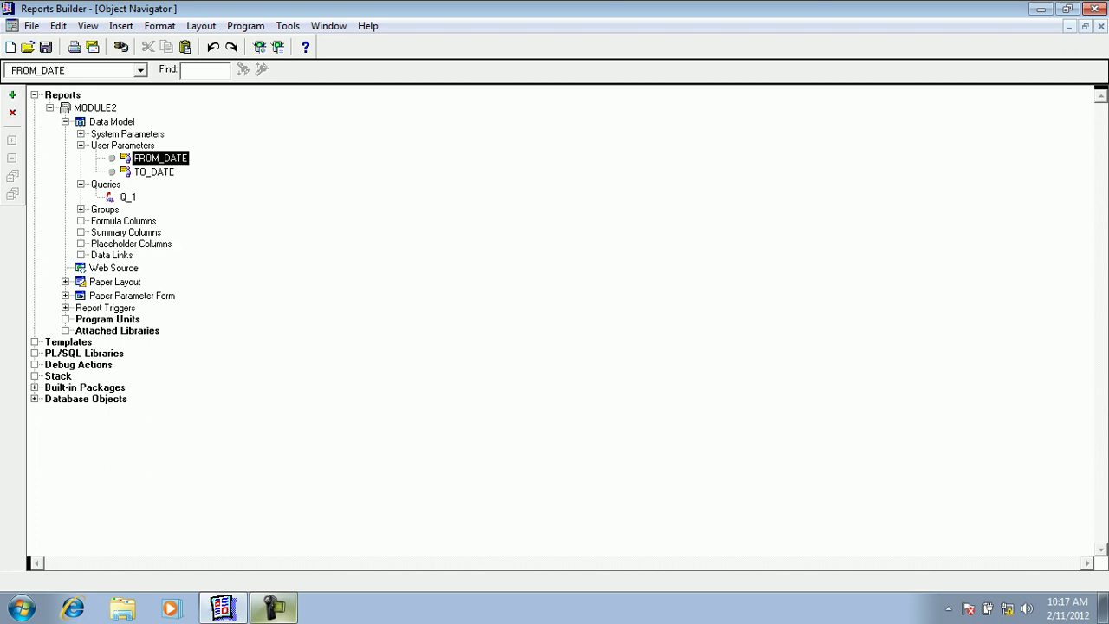
{"action": "key", "text": "F4"}
{"action": "left_click", "coordinate": [189, 180]}
{"action": "left_click", "coordinate": [1084, 180]}
{"action": "left_click", "coordinate": [184, 204]}
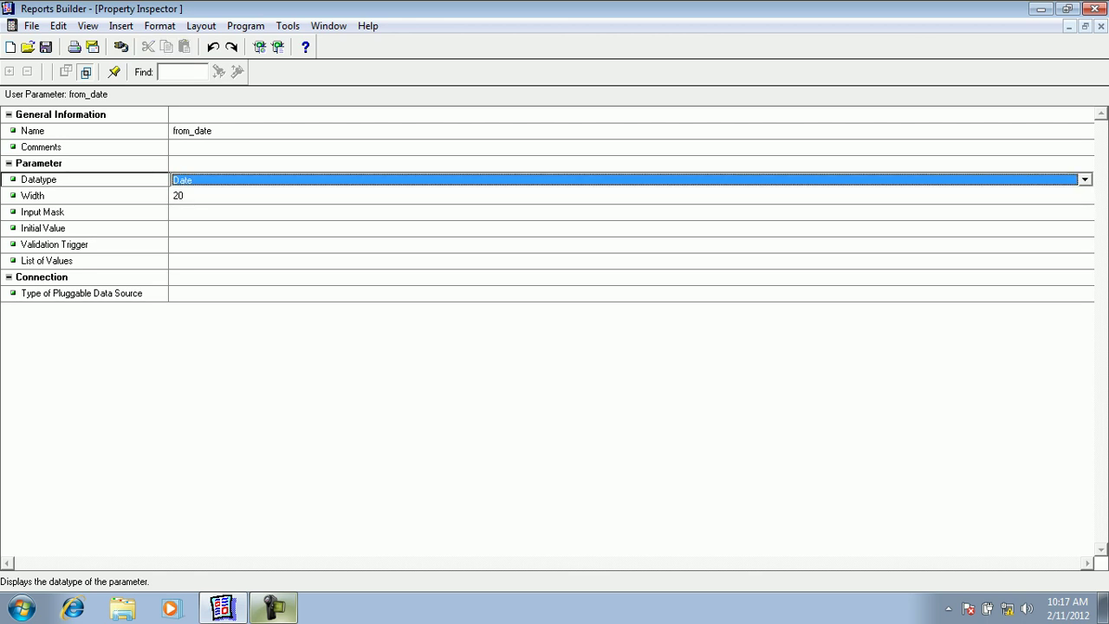
{"action": "key", "text": "ctrl+F4"}
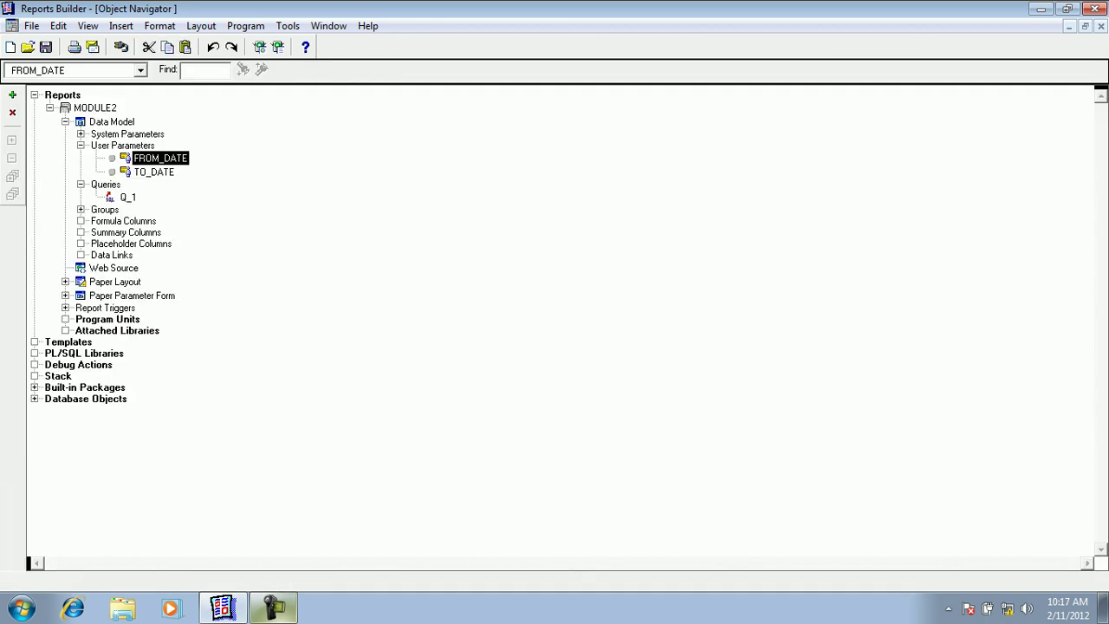
- Set the datatype of the to_date user parameter to Date and close its properties
{"action": "left_click", "coordinate": [154, 172]}
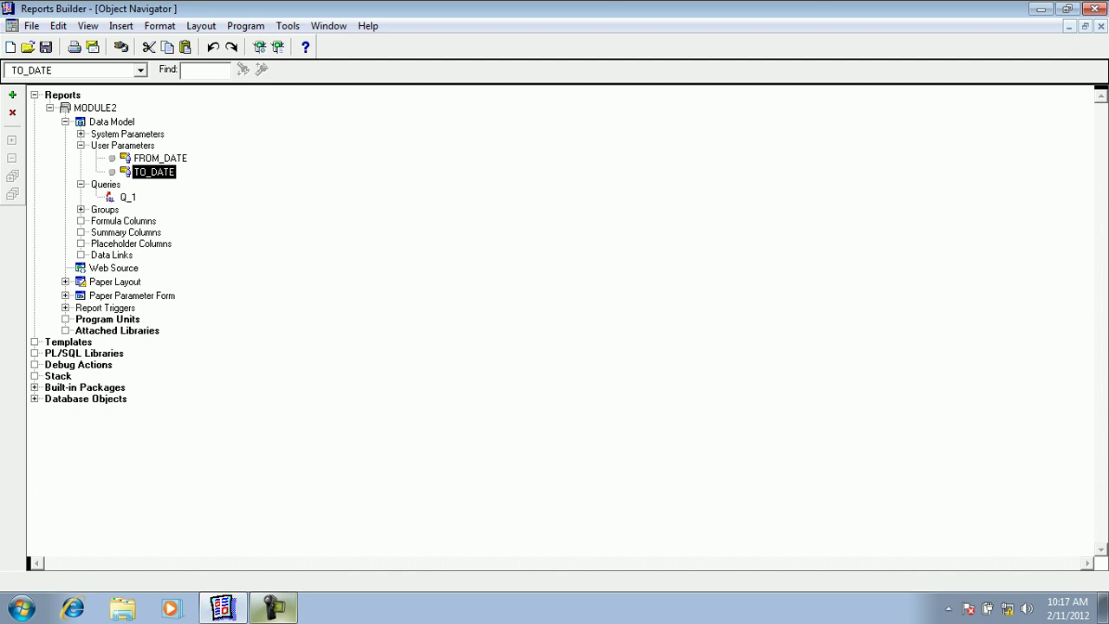
{"action": "key", "text": "F4"}
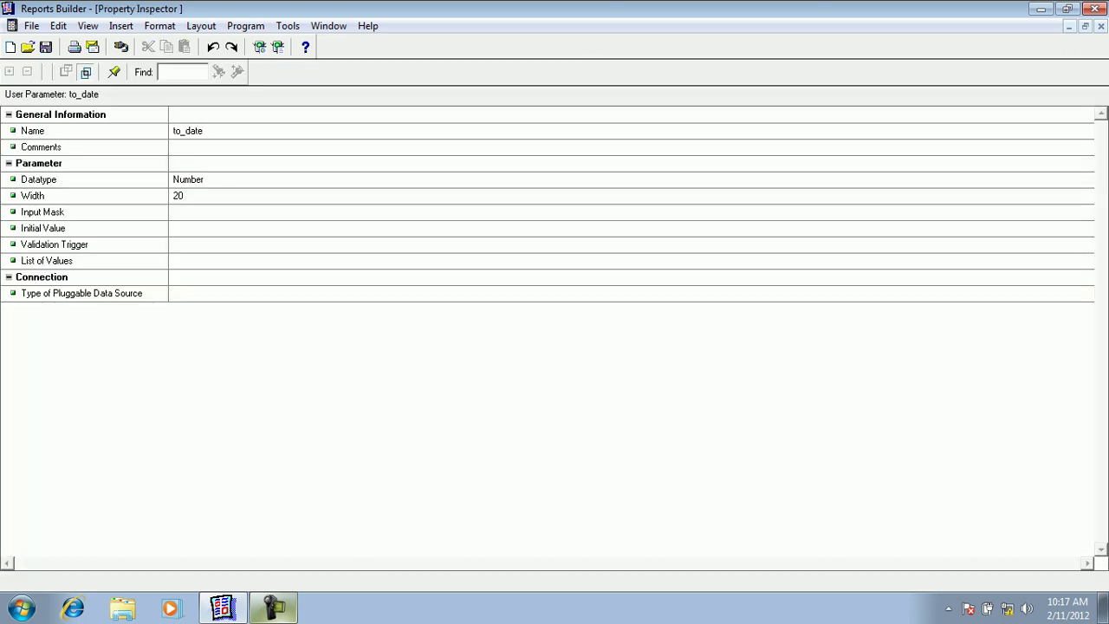
{"action": "left_click", "coordinate": [199, 180]}
{"action": "left_click", "coordinate": [199, 193]}
{"action": "left_click", "coordinate": [200, 179]}
{"action": "left_click", "coordinate": [199, 204]}
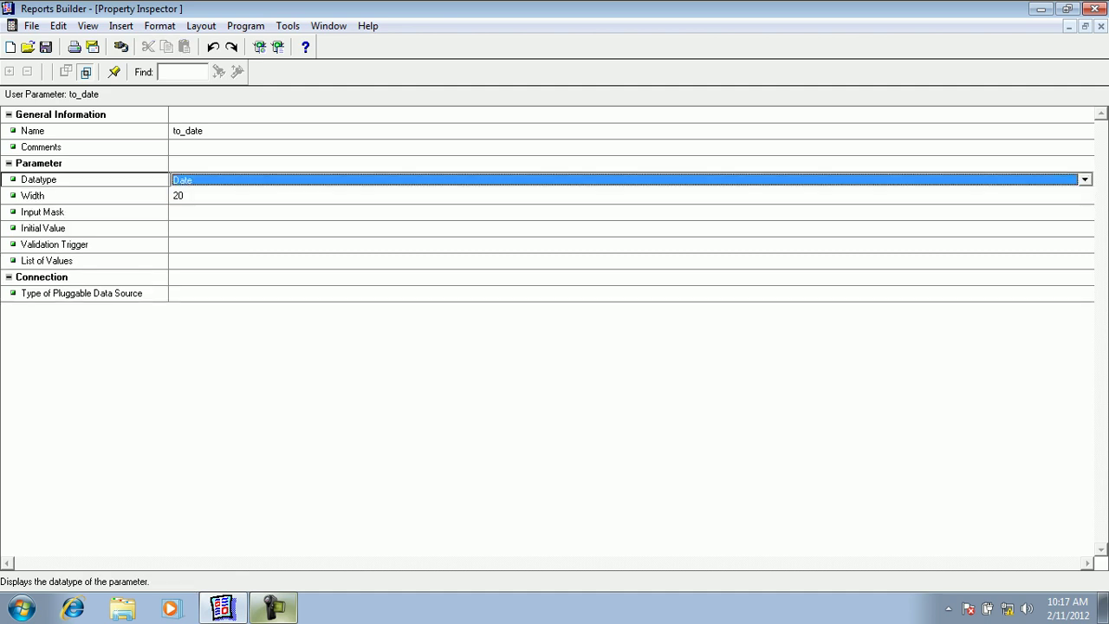
{"action": "key", "text": "ctrl+F4"}
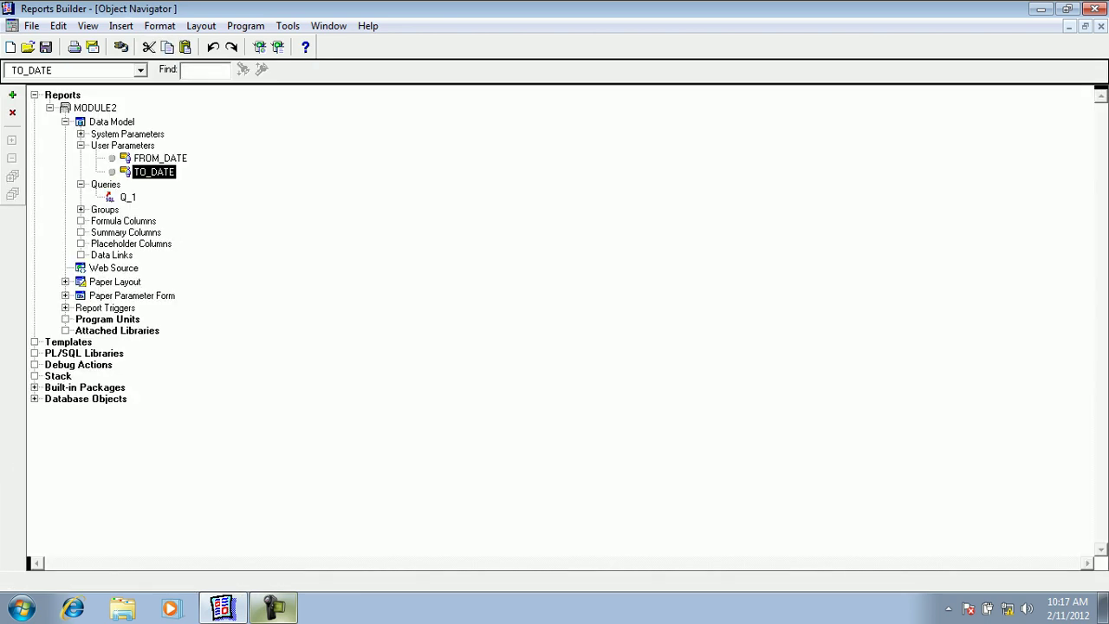
- Open the SQL statement of query Q_1 and delete the job condition following the where keyword
{"action": "double_click", "coordinate": [80, 123]}
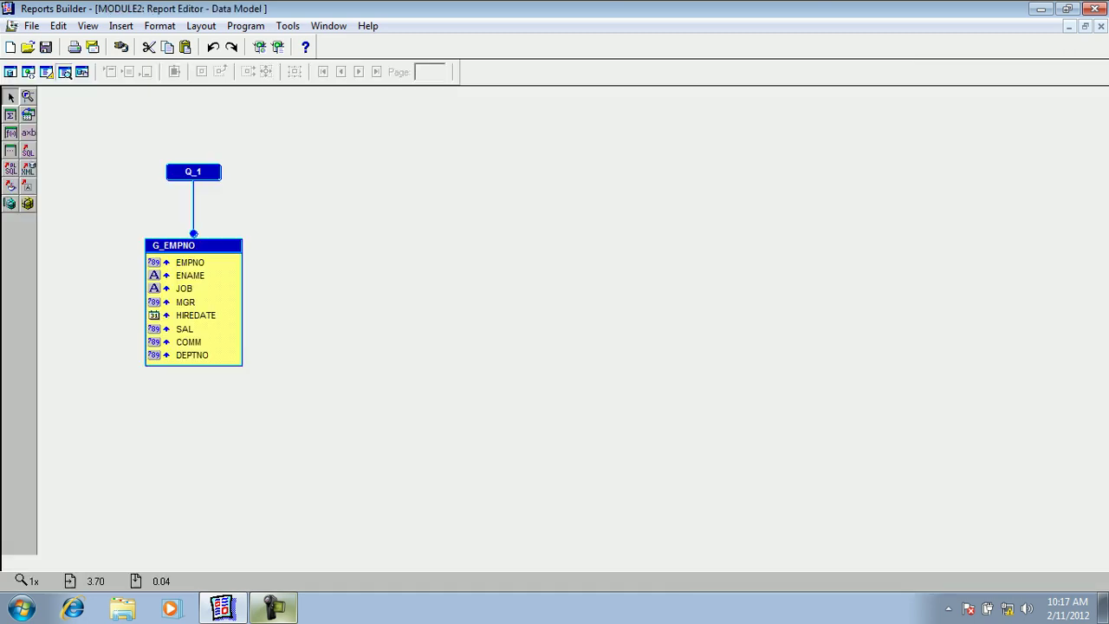
{"action": "double_click", "coordinate": [193, 171]}
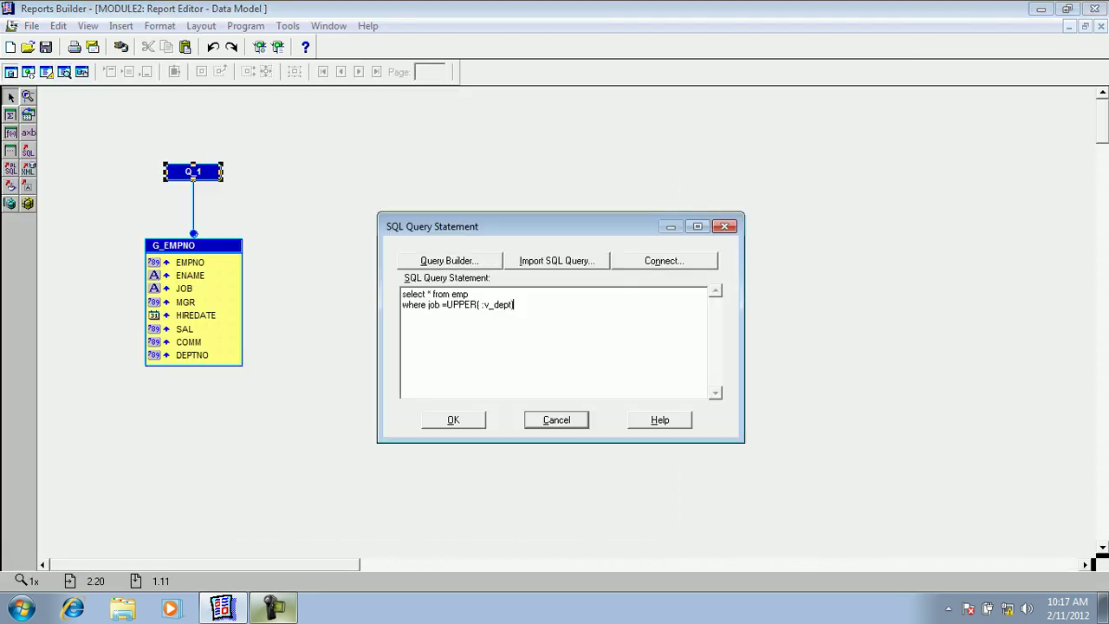
{"action": "left_click_drag", "start_coordinate": [516, 305], "coordinate": [401, 305]}
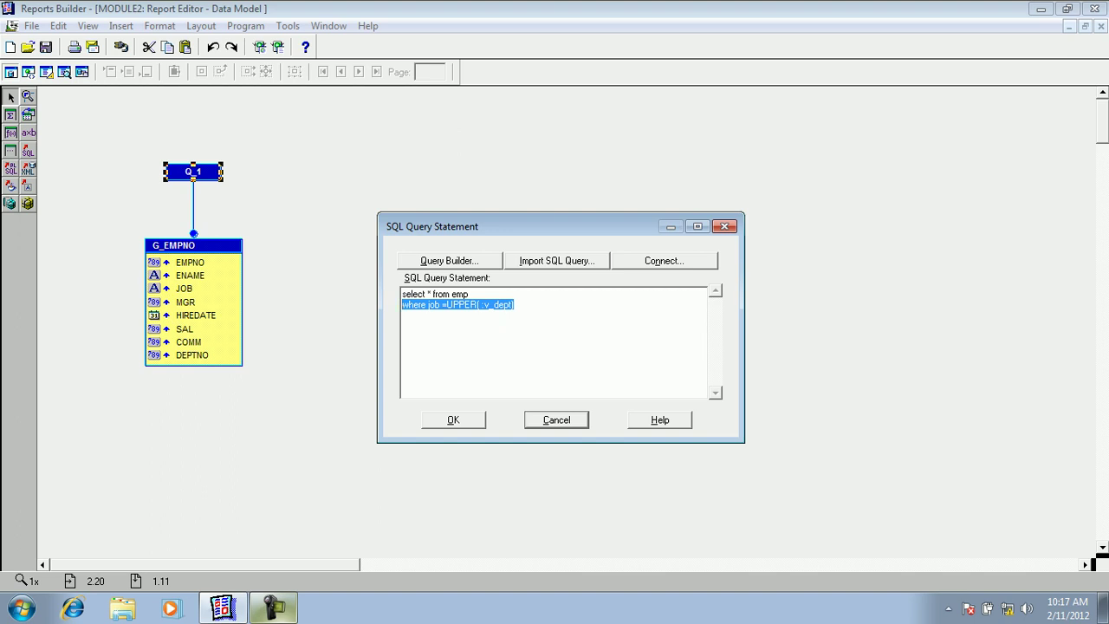
{"action": "left_click_drag", "start_coordinate": [401, 305], "coordinate": [428, 305]}
{"action": "key", "text": "BackSpace"}
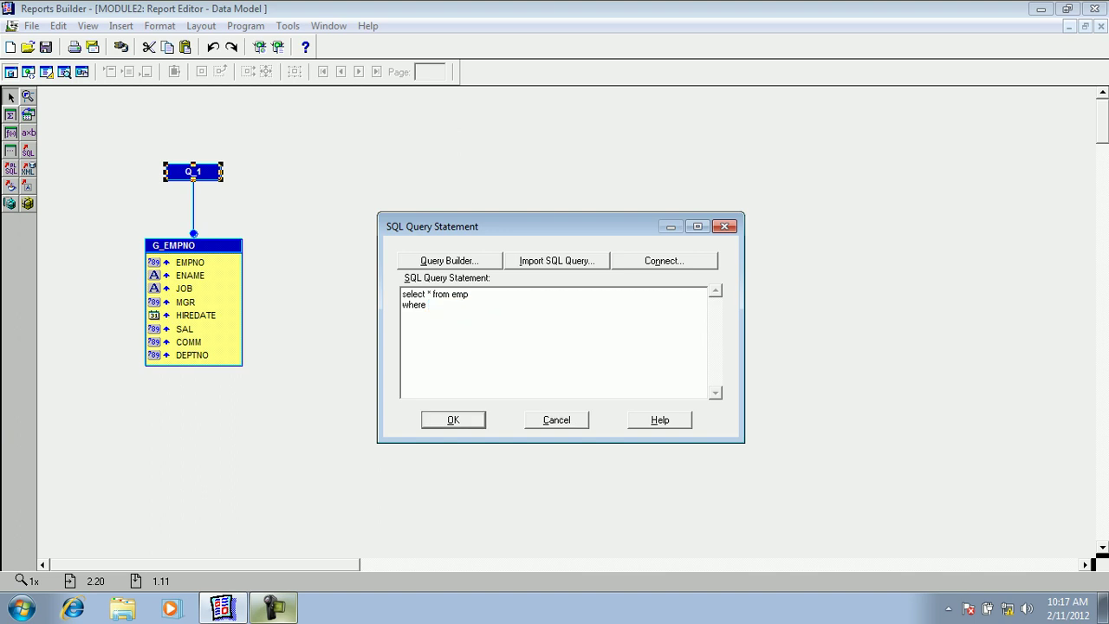
- Enter the condition hiredate between :from and :to after where and try to apply the query
{"action": "type", "text": "hiredate between :"}
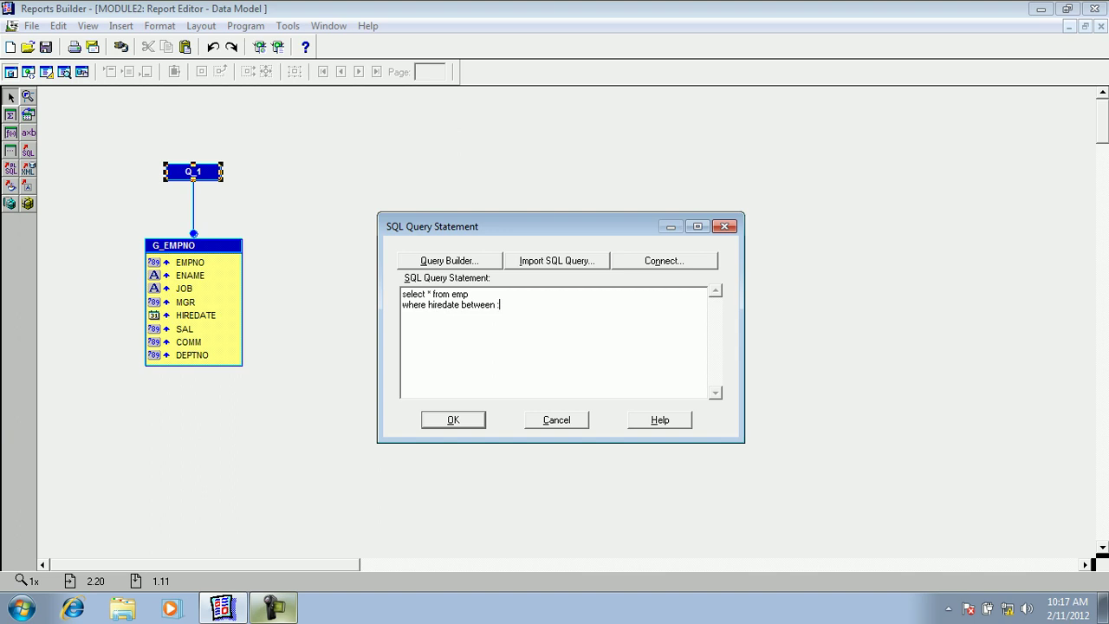
{"action": "type", "text": "from"}
{"action": "key", "text": "Caps_Lock"}
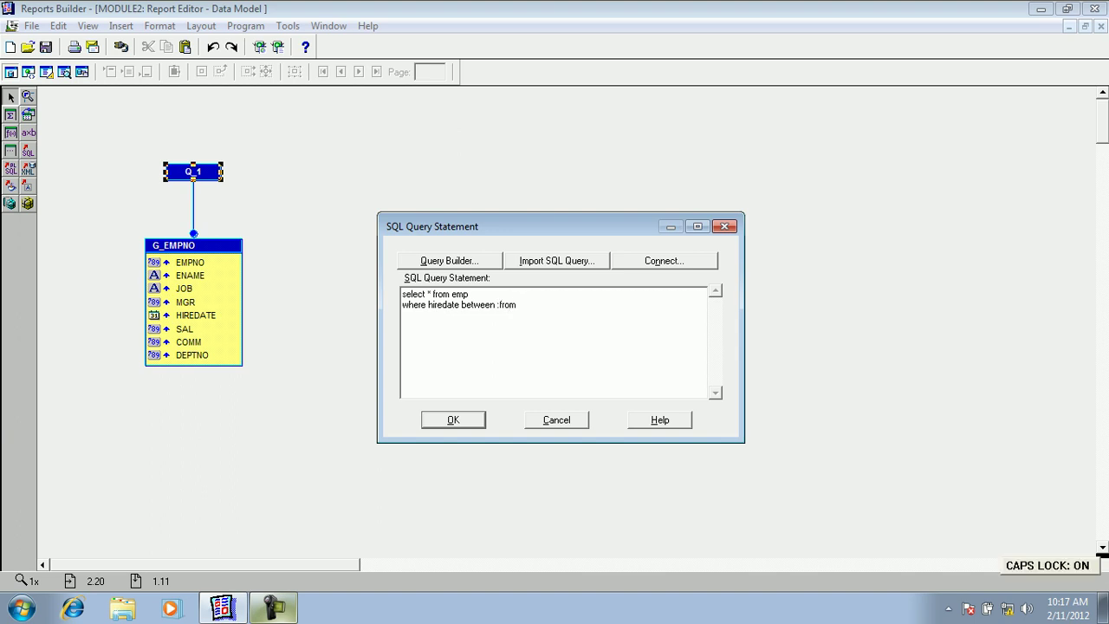
{"action": "type", "text": "NA"}
{"action": "key", "text": "BackSpace"}
{"action": "key", "text": "BackSpace"}
{"action": "key", "text": "Caps_Lock"}
{"action": "type", "text": "and :to"}
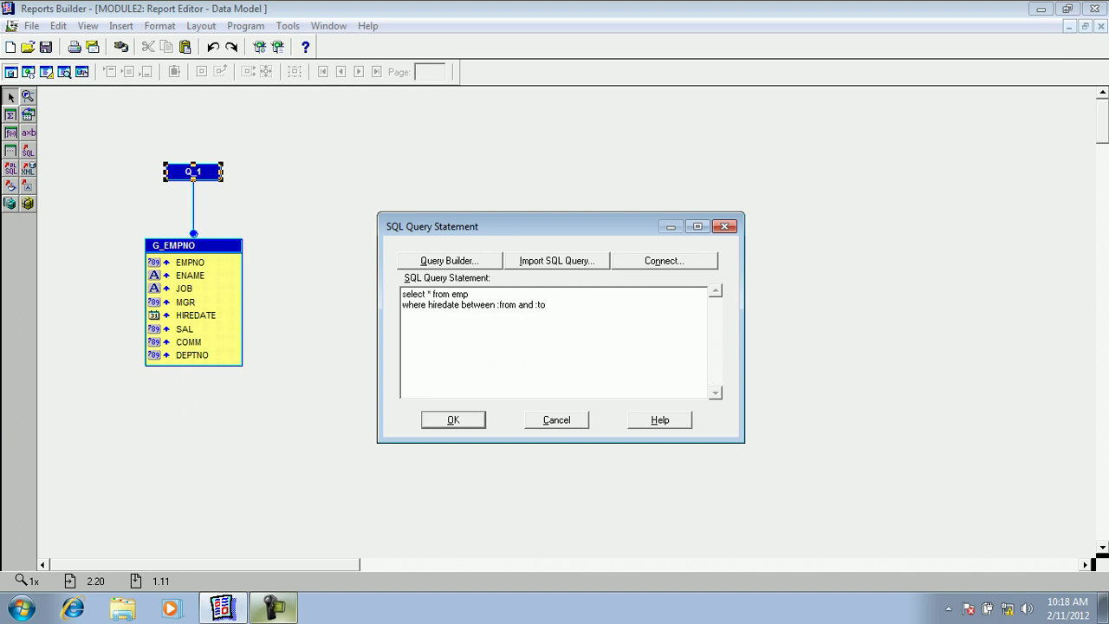
{"action": "key", "text": "Tab"}
{"action": "key", "text": "space"}
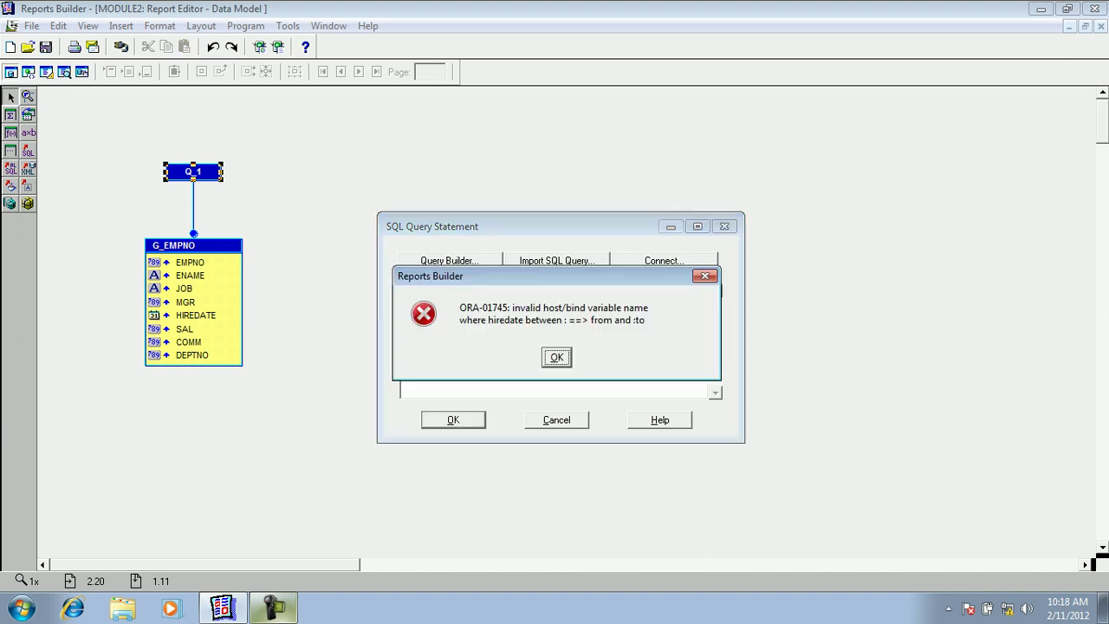
- Correct the bind variables in the where clause to :from_date and :to_date and accept the query
{"action": "left_click", "coordinate": [705, 276]}
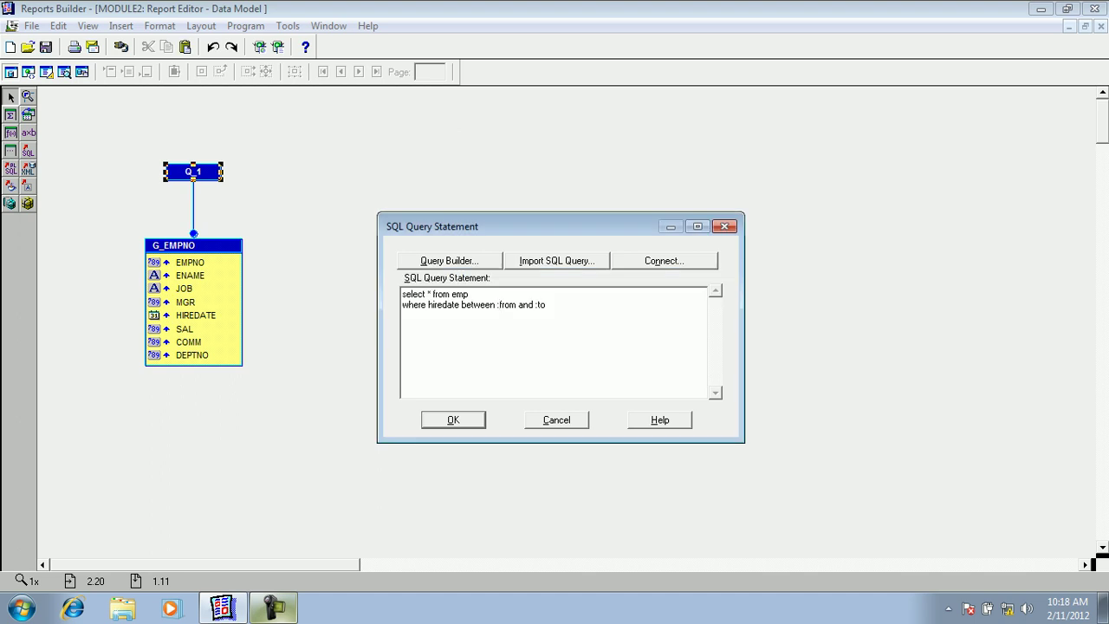
{"action": "type", "text": "_date and :to_date"}
{"action": "left_click", "coordinate": [453, 419]}
- Run the report in paper layout with From Date 1-JAN-1980 and To Date 31-JAN-1984
{"action": "left_click", "coordinate": [278, 47]}
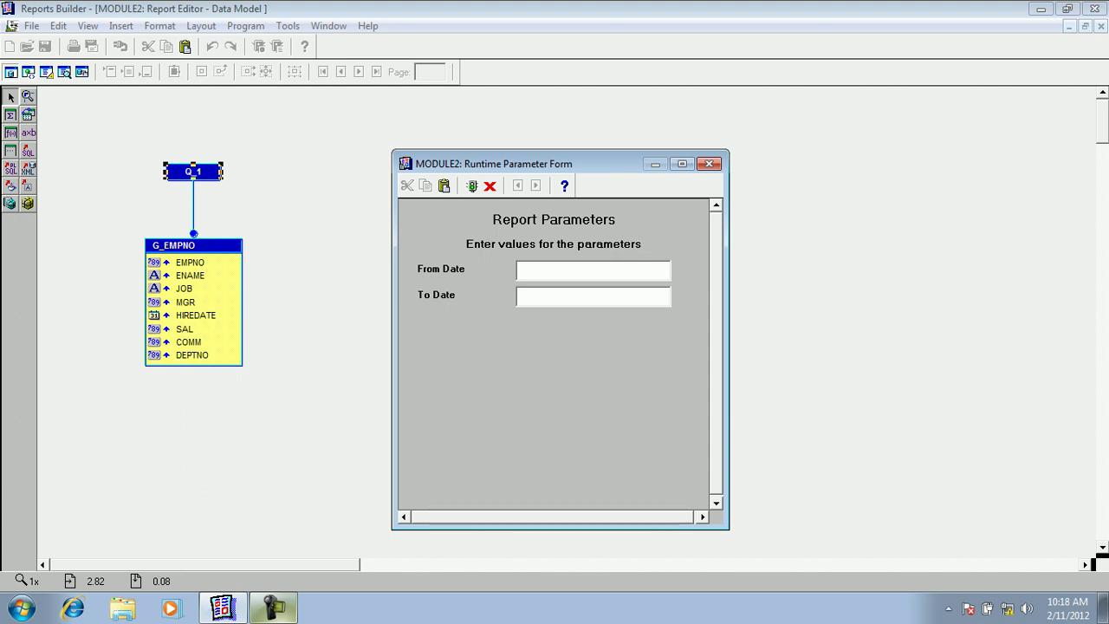
{"action": "type", "text": "1-j"}
{"action": "key", "text": "BackSpace"}
{"action": "key", "text": "Caps_Lock"}
{"action": "type", "text": "JAN"}
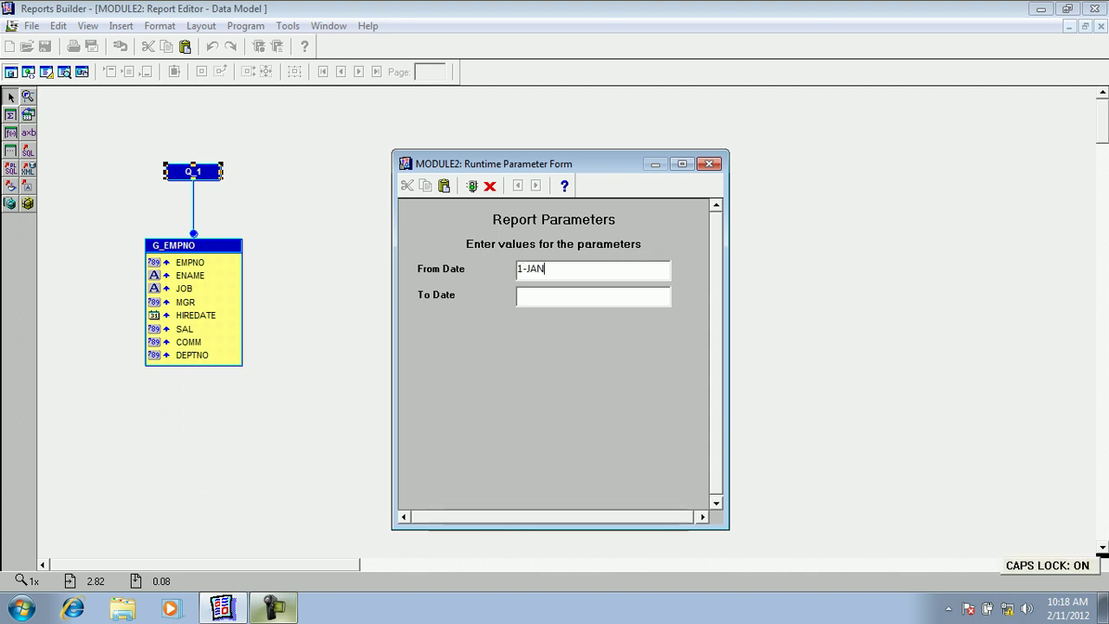
{"action": "type", "text": "-1980"}
{"action": "key", "text": "Tab"}
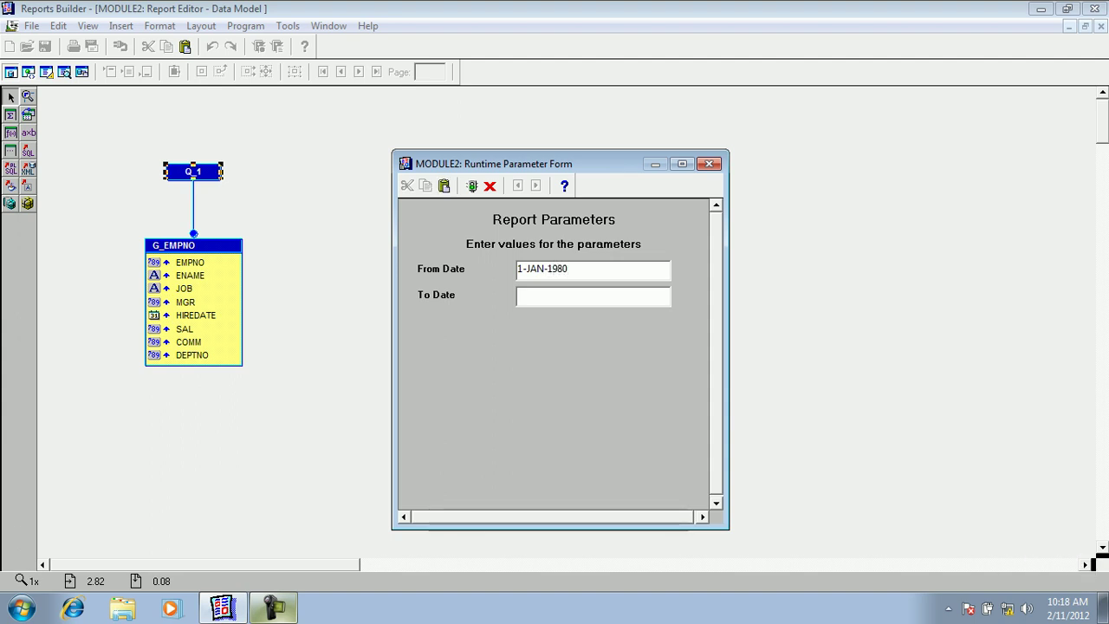
{"action": "type", "text": "31-JAN"}
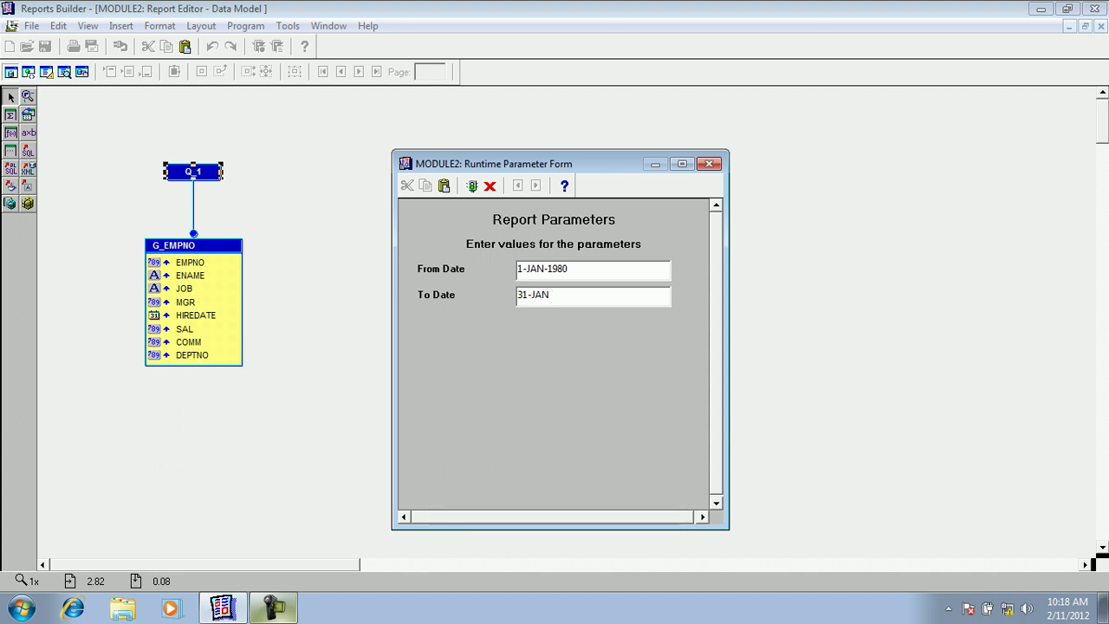
{"action": "type", "text": "-1984"}
{"action": "key", "text": "Return"}
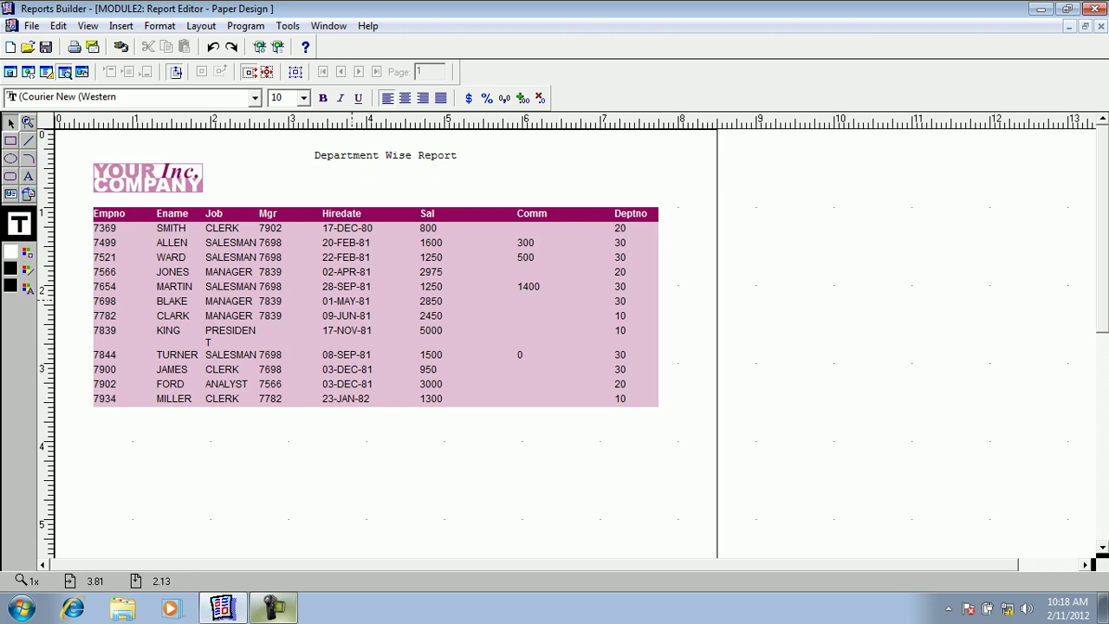
- Close the report preview and collapse the Paper Layout and Data Model nodes of MODULE2
{"action": "left_click", "coordinate": [371, 227]}
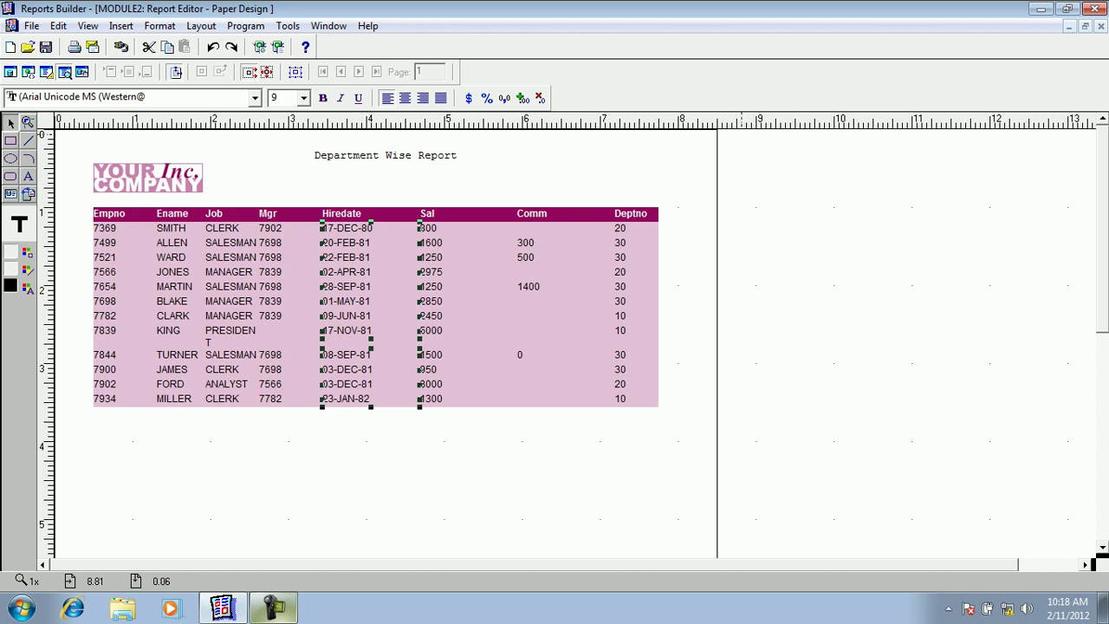
{"action": "left_click", "coordinate": [1101, 26]}
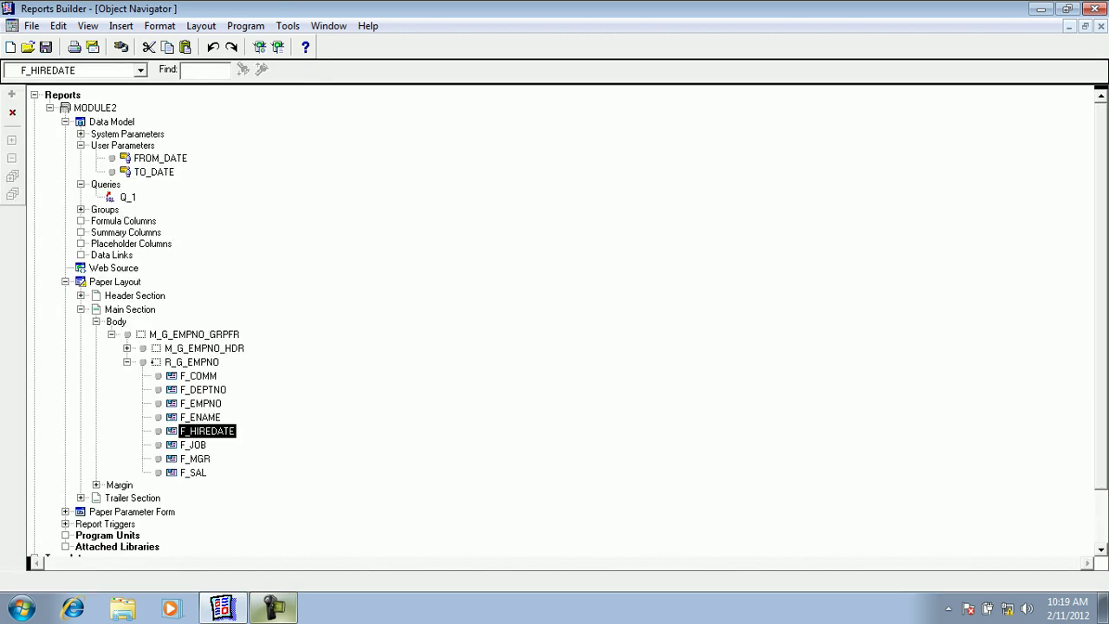
{"action": "left_click", "coordinate": [199, 376]}
{"action": "left_click", "coordinate": [65, 281]}
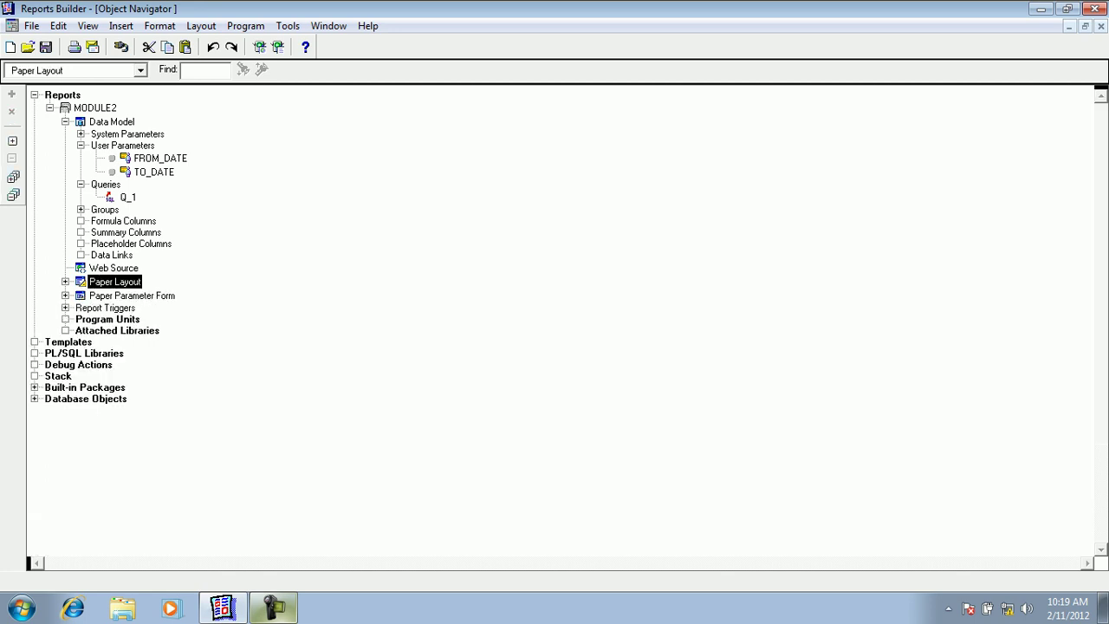
{"action": "left_click", "coordinate": [65, 122]}
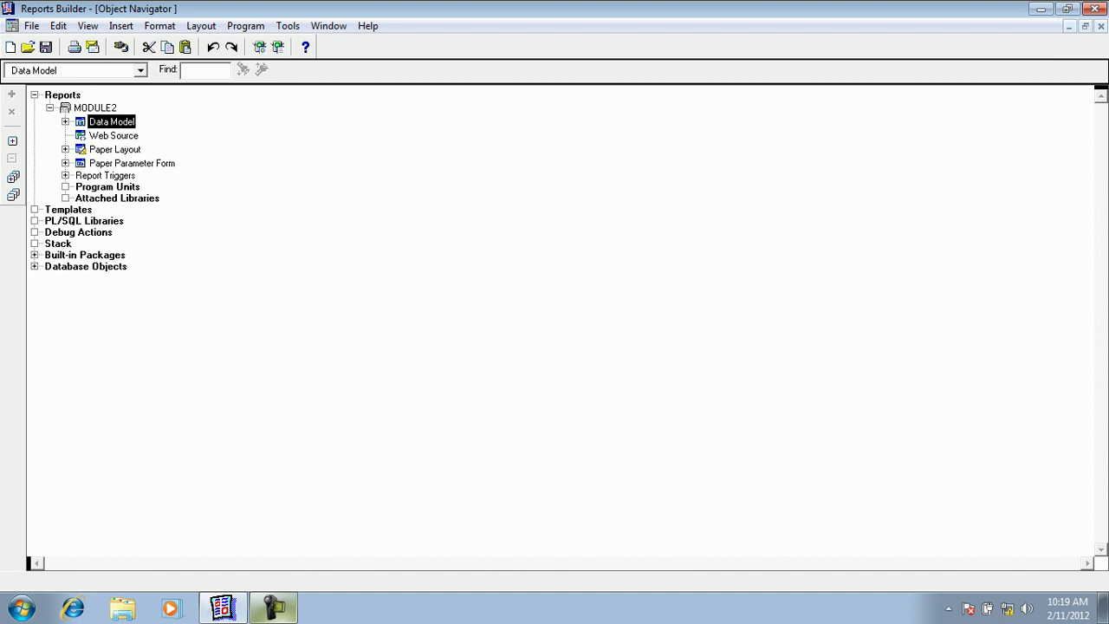
{"action": "left_click", "coordinate": [85, 266]}
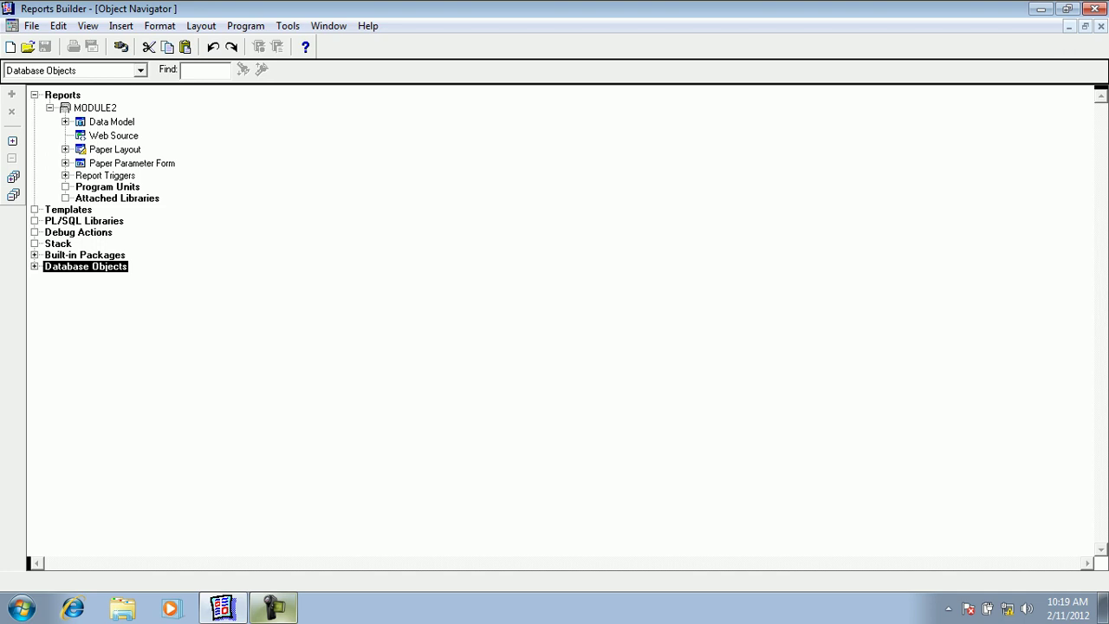
- Delete the MODULE2 report from the Object Navigator without saving its changes
{"action": "left_click", "coordinate": [95, 107]}
{"action": "left_click", "coordinate": [50, 108]}
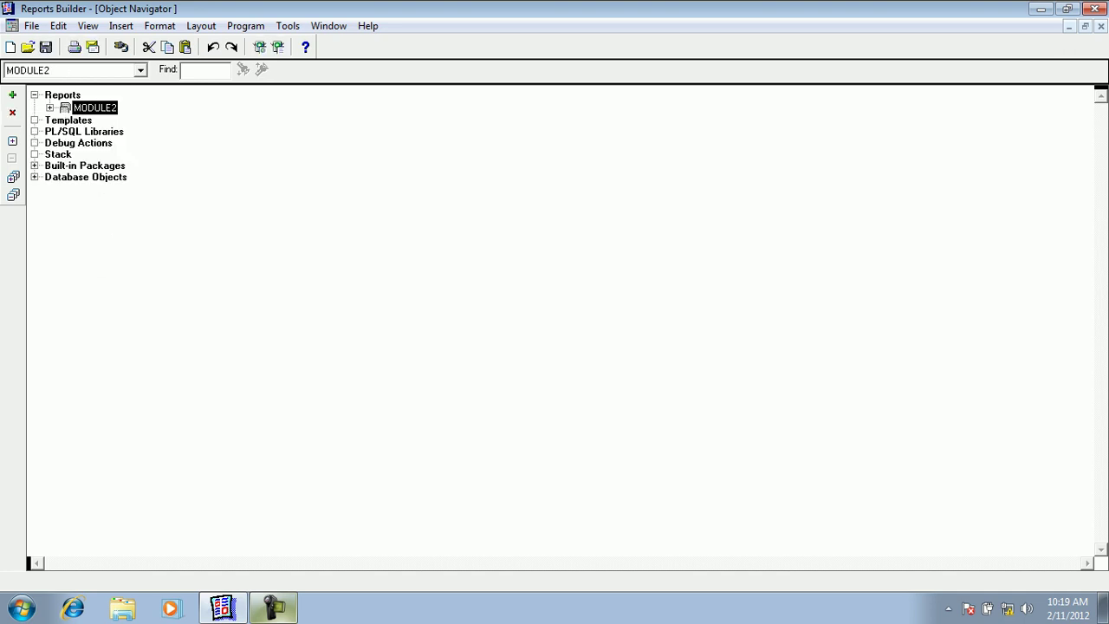
{"action": "left_click", "coordinate": [12, 113]}
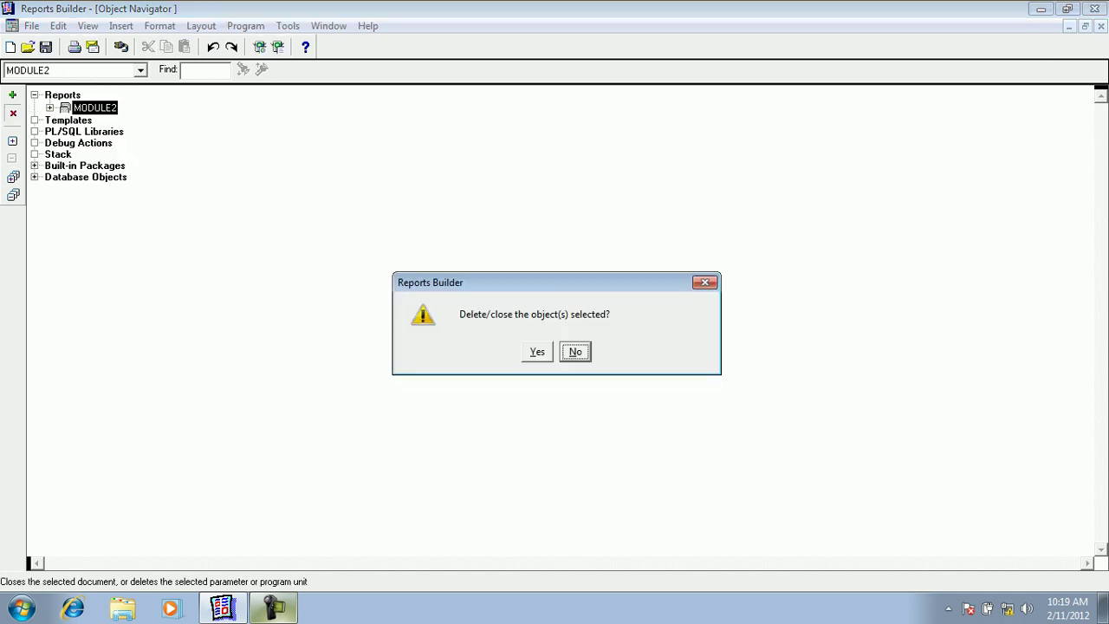
{"action": "key", "text": "Left"}
{"action": "key", "text": "Return"}
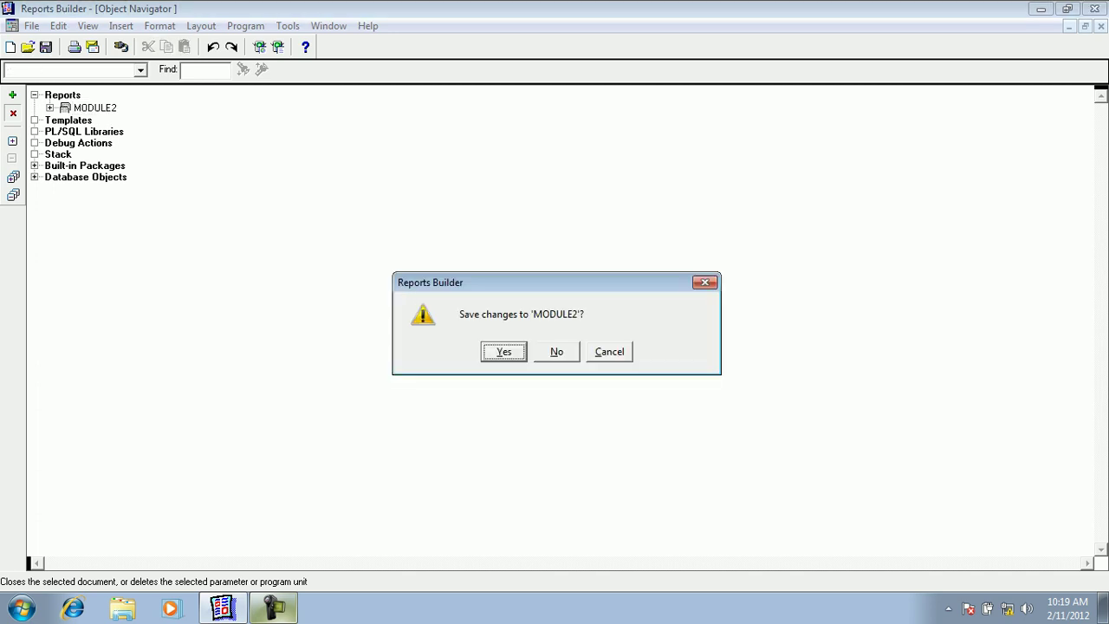
{"action": "left_click", "coordinate": [556, 352]}
- Start a new report in the Report Wizard with both Web and Paper Layout and the Group Left style
{"action": "left_click", "coordinate": [12, 94]}
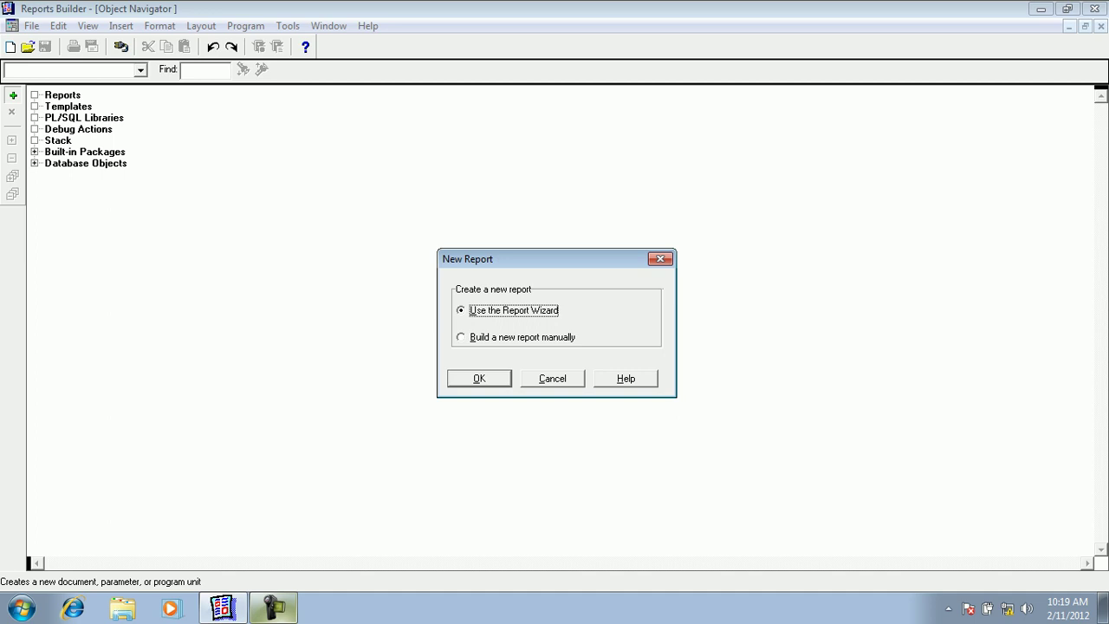
{"action": "key", "text": "Return"}
{"action": "key", "text": "Return"}
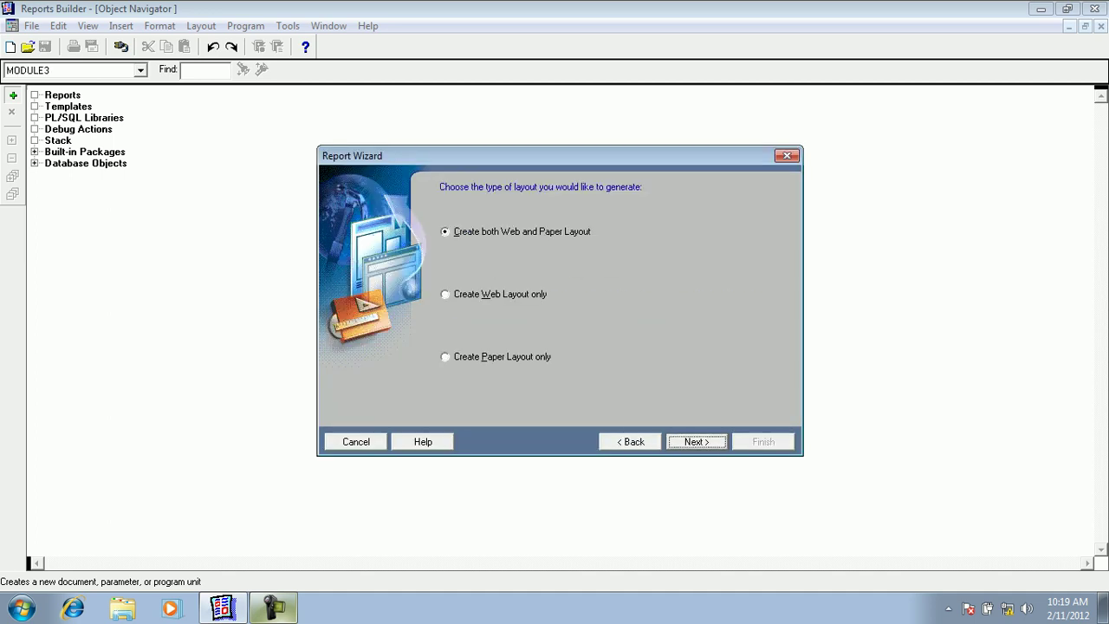
{"action": "key", "text": "Return"}
{"action": "key", "text": "Right"}
- Title the new report Job Wise Report and continue to the data source choice
{"action": "left_click", "coordinate": [538, 223]}
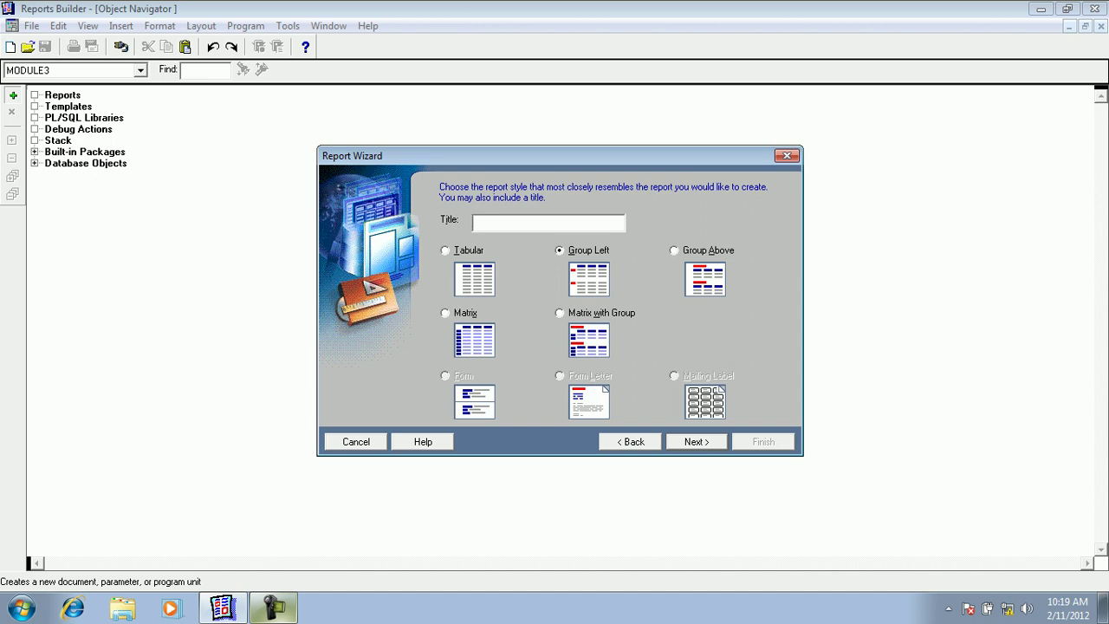
{"action": "type", "text": "eM"}
{"action": "key", "text": "BackSpace"}
{"action": "key", "text": "BackSpace"}
{"action": "key", "text": "Caps_Lock"}
{"action": "type", "text": "em"}
{"action": "key", "text": "BackSpace"}
{"action": "key", "text": "BackSpace"}
{"action": "key", "text": "Caps_Lock"}
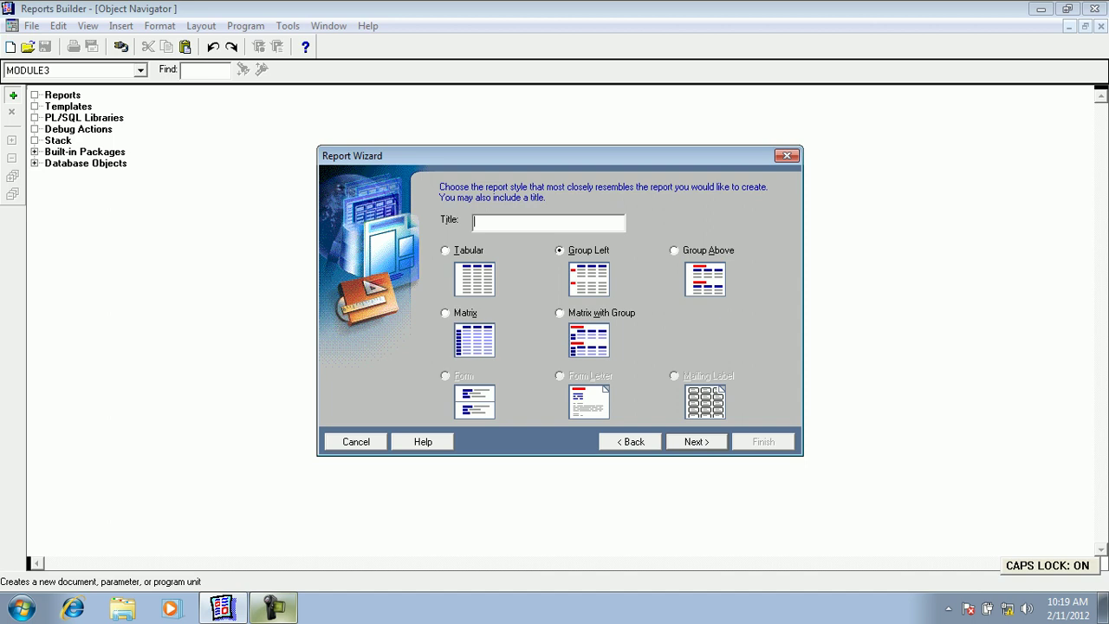
{"action": "key", "text": "Caps_Lock"}
{"action": "type", "text": "e"}
{"action": "key", "text": "BackSpace"}
{"action": "type", "text": "Job Wise Report"}
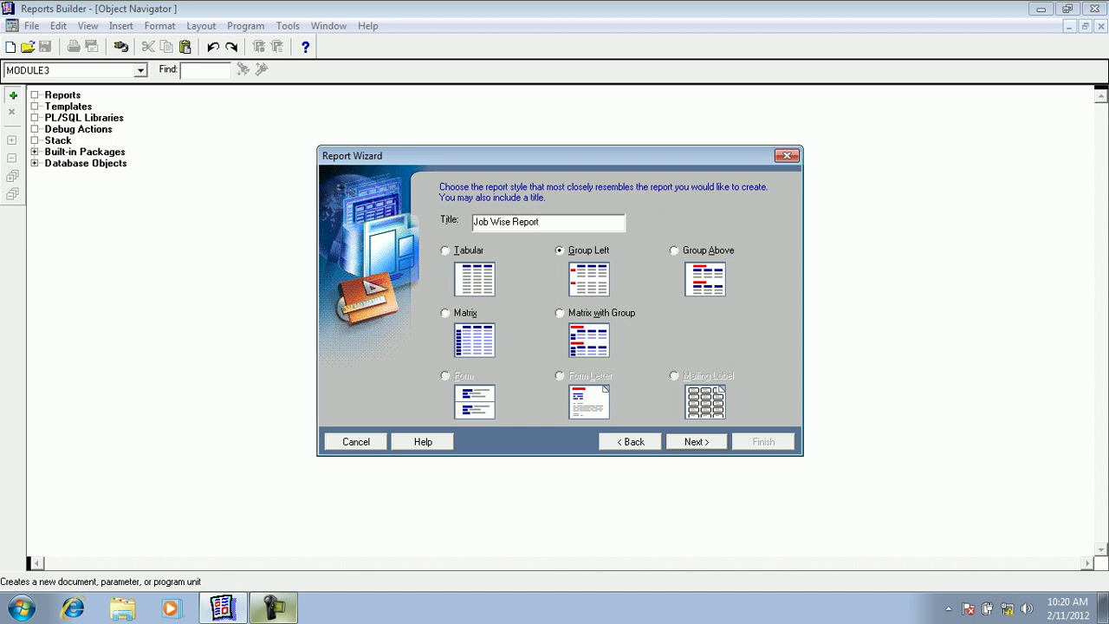
{"action": "key", "text": "Tab"}
{"action": "key", "text": "Return"}
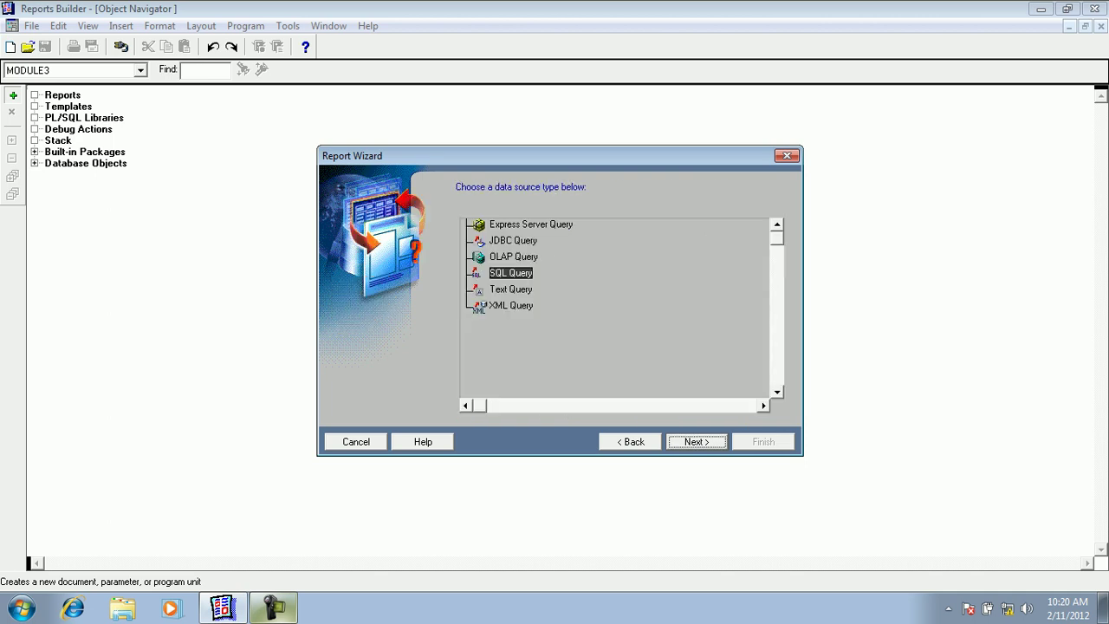
- Use SQL Query as the data source and define it as select job, empno, ename, sal, comm from emp
{"action": "key", "text": "Return"}
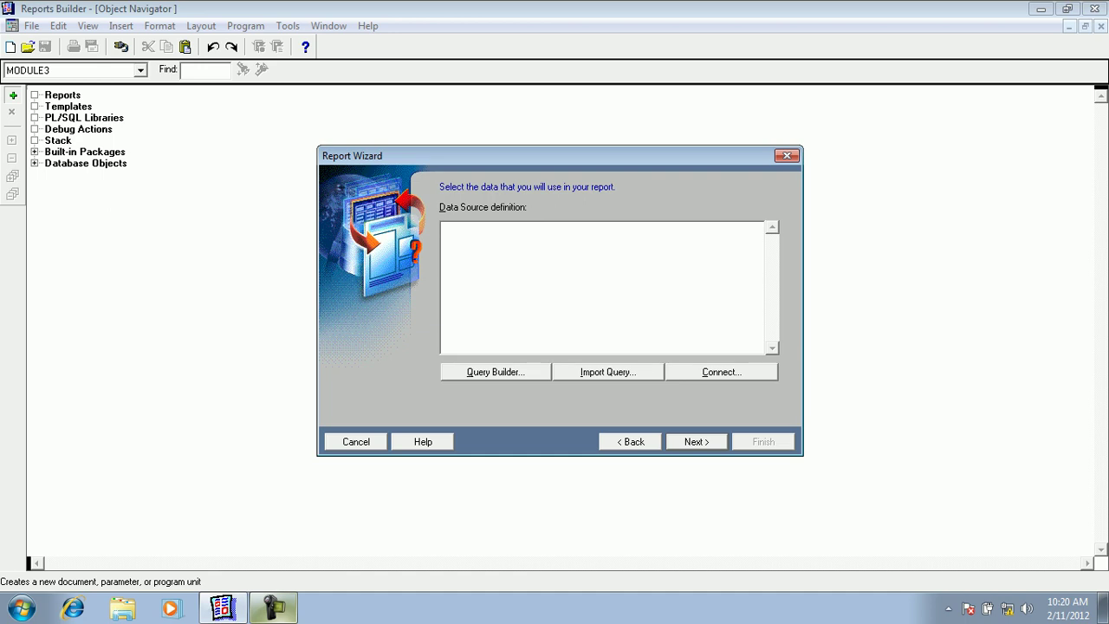
{"action": "type", "text": "select job, empno, ename, sal, comm"}
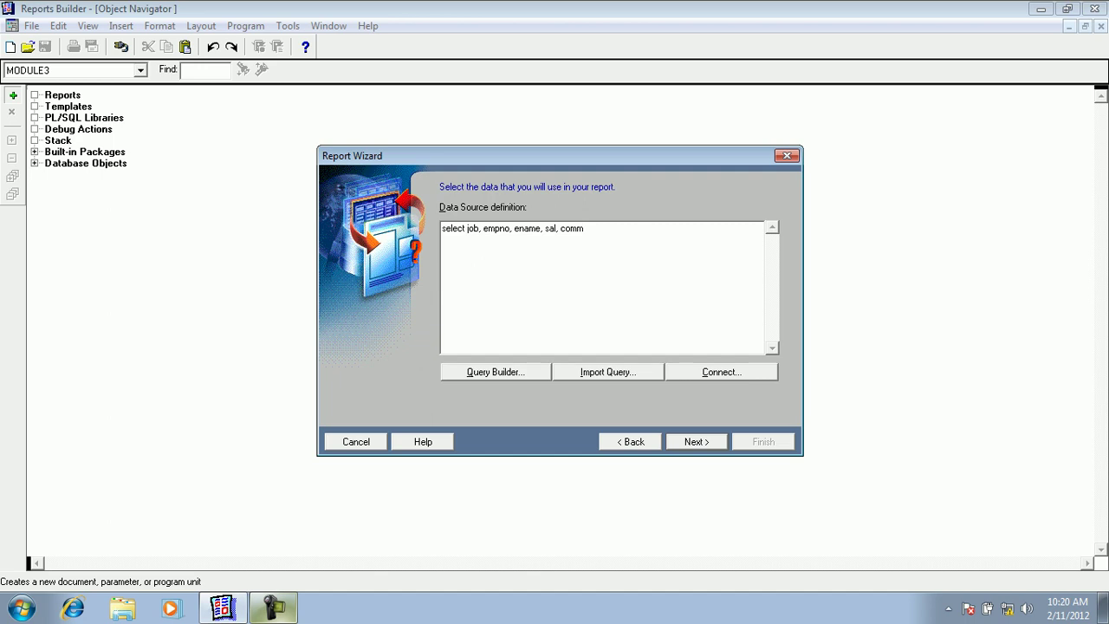
{"action": "key", "text": "Return"}
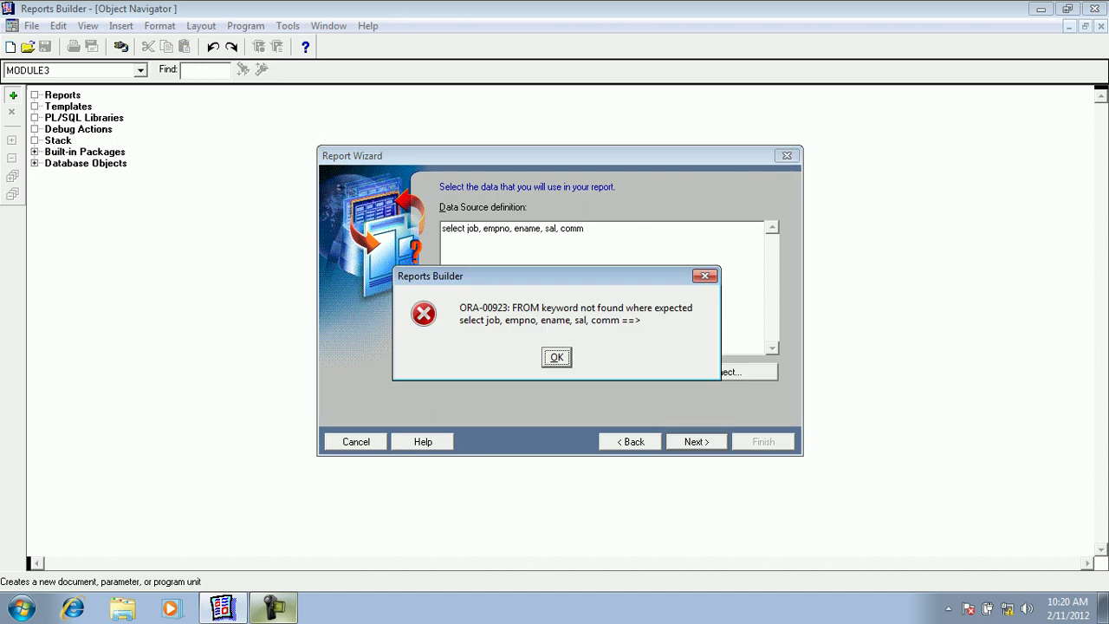
{"action": "key", "text": "Return"}
{"action": "type", "text": "from emp"}
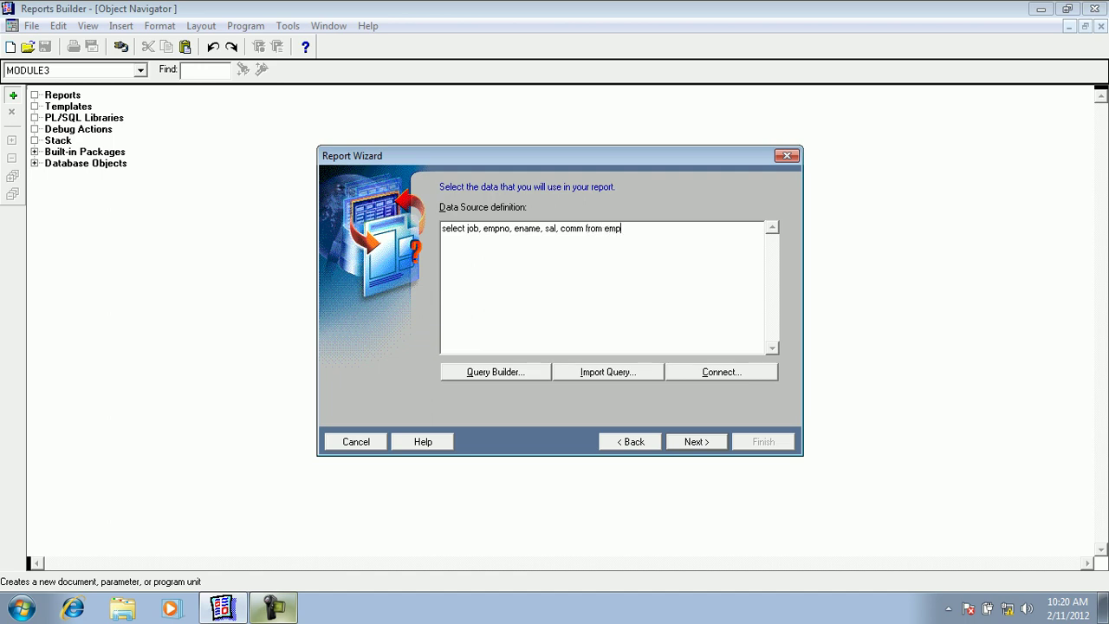
{"action": "key", "text": "alt+n"}
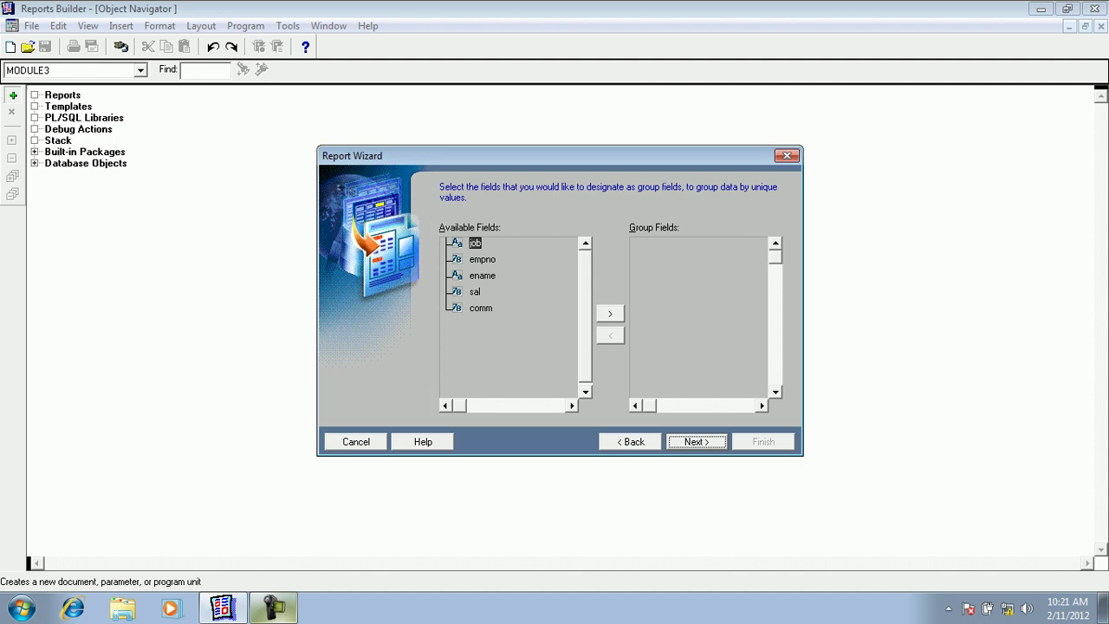
- Designate the job field as the Level 1 group field
{"action": "left_click", "coordinate": [482, 275]}
{"action": "left_click", "coordinate": [483, 259]}
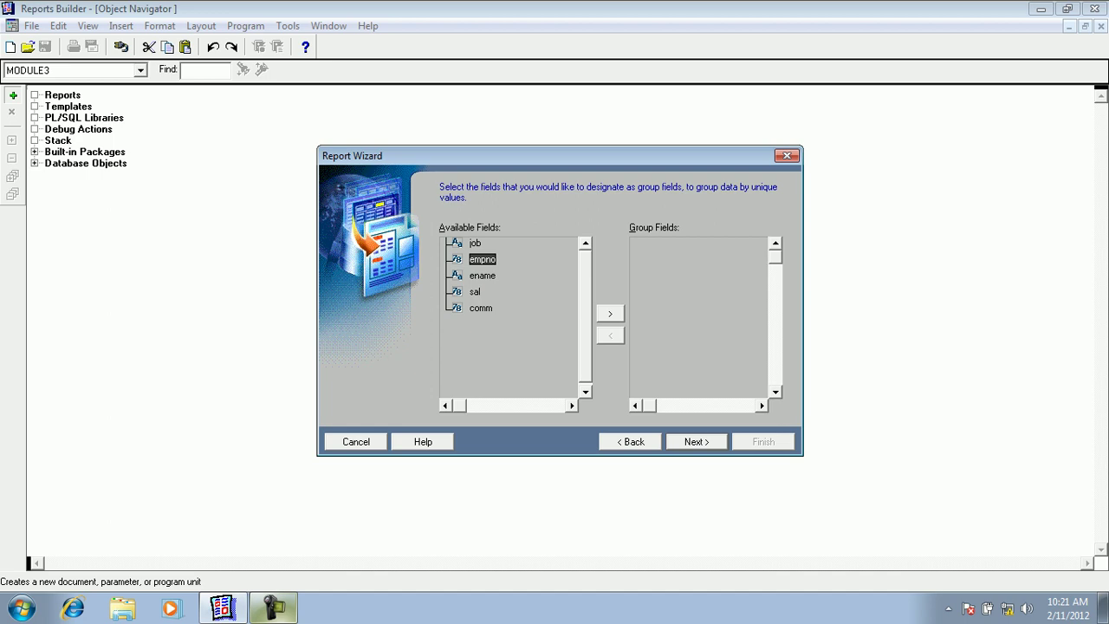
{"action": "left_click", "coordinate": [481, 309]}
{"action": "left_click", "coordinate": [475, 292]}
{"action": "left_click", "coordinate": [482, 275]}
{"action": "left_click", "coordinate": [475, 244]}
{"action": "left_click", "coordinate": [610, 314]}
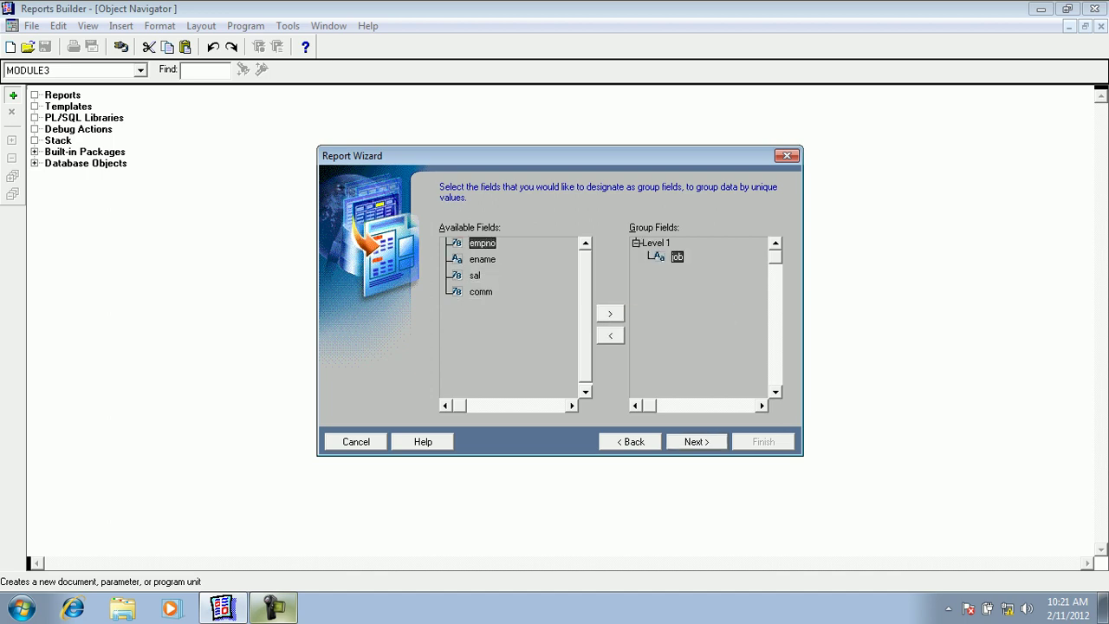
- Display all the available fields alongside job, and continue without totals, keeping the default labels
{"action": "left_click", "coordinate": [696, 442]}
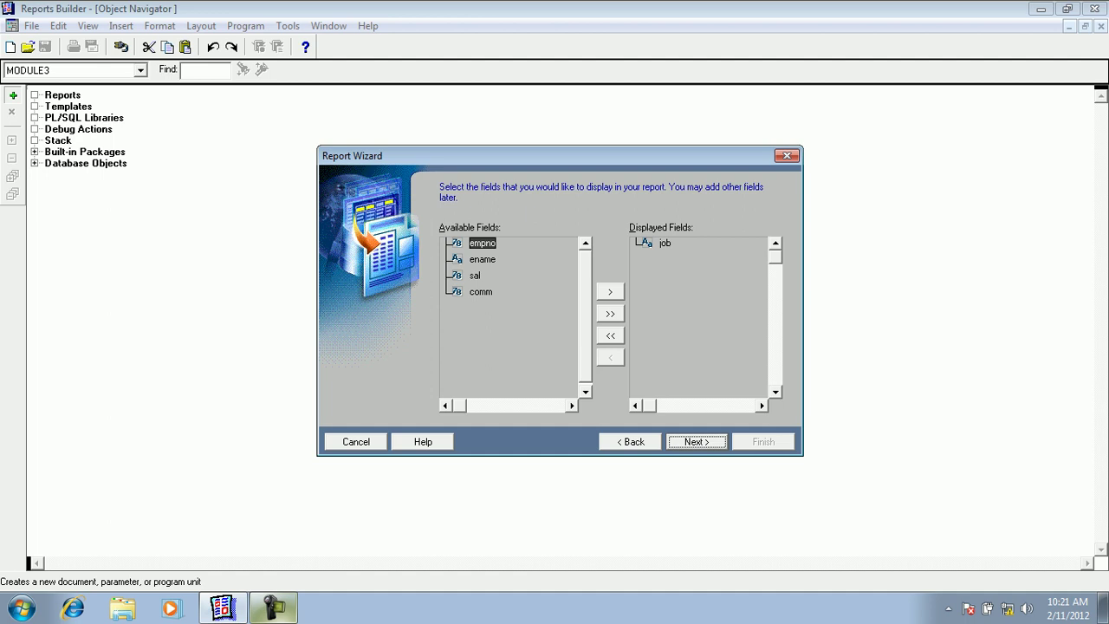
{"action": "left_click", "coordinate": [610, 314]}
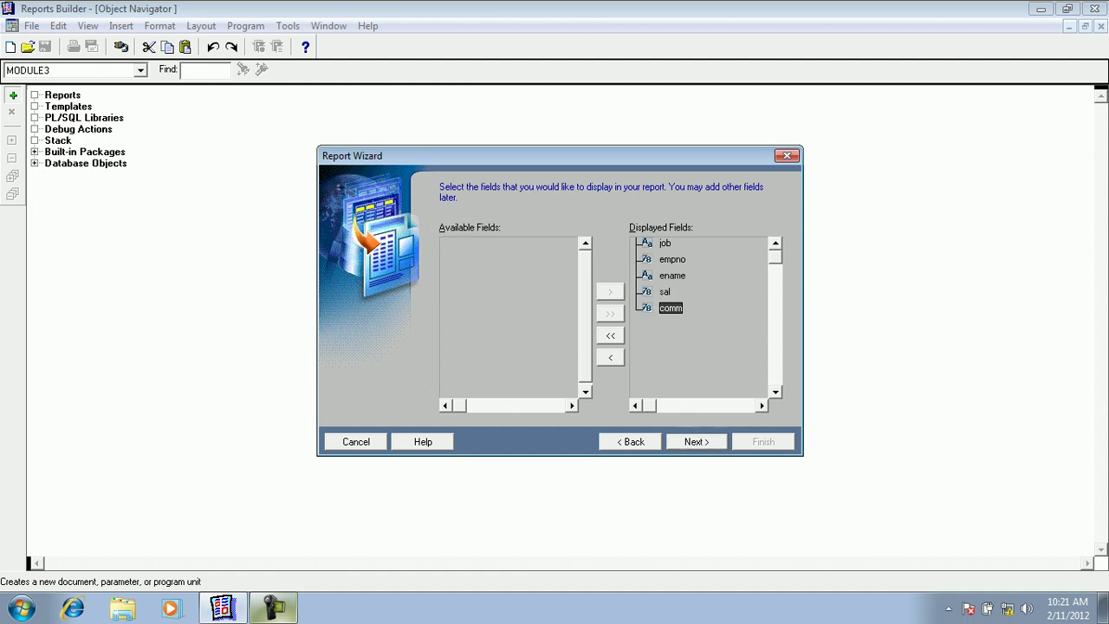
{"action": "left_click", "coordinate": [665, 243]}
{"action": "left_click", "coordinate": [696, 441]}
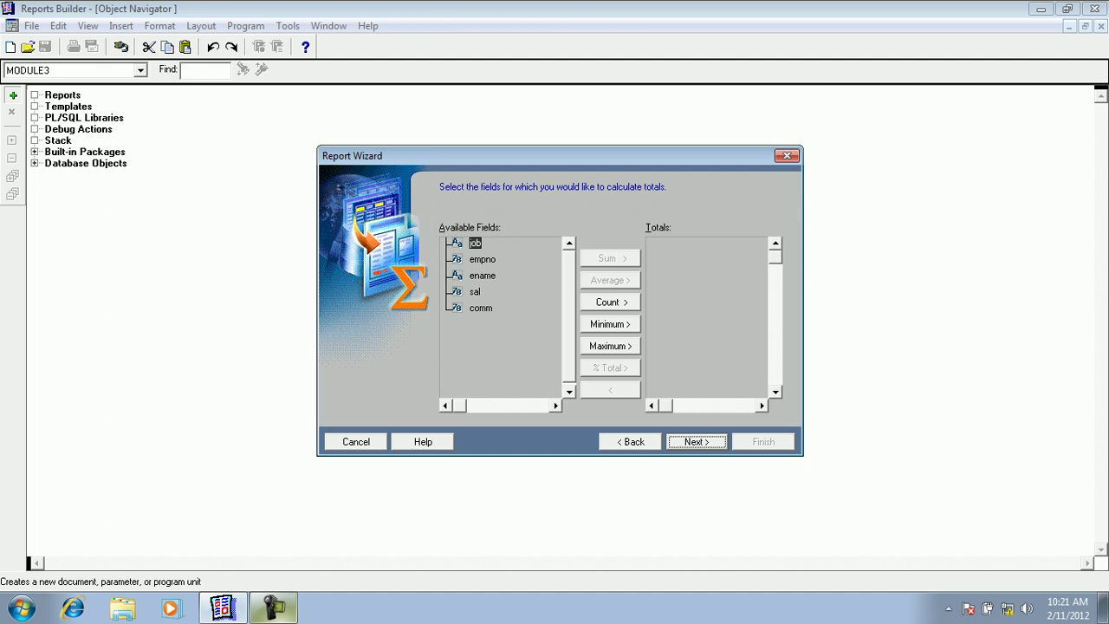
{"action": "key", "text": "Return"}
{"action": "key", "text": "Return"}
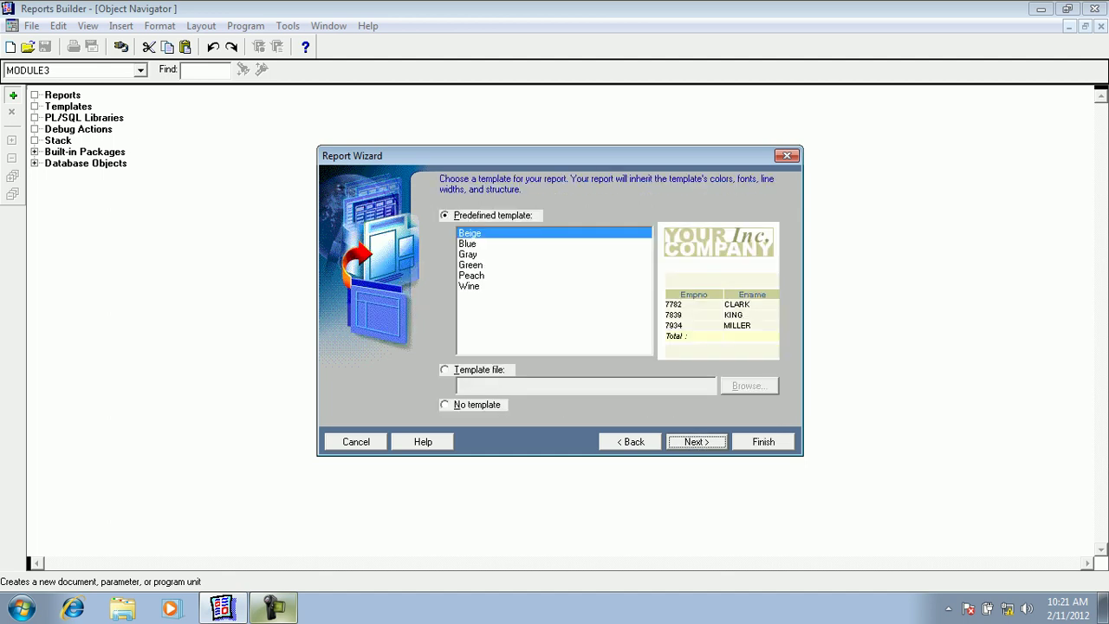
- Apply the predefined Blue template and finish generating the Job Wise Report
{"action": "left_click", "coordinate": [472, 265]}
{"action": "left_click", "coordinate": [471, 276]}
{"action": "left_click", "coordinate": [468, 255]}
{"action": "left_click", "coordinate": [467, 243]}
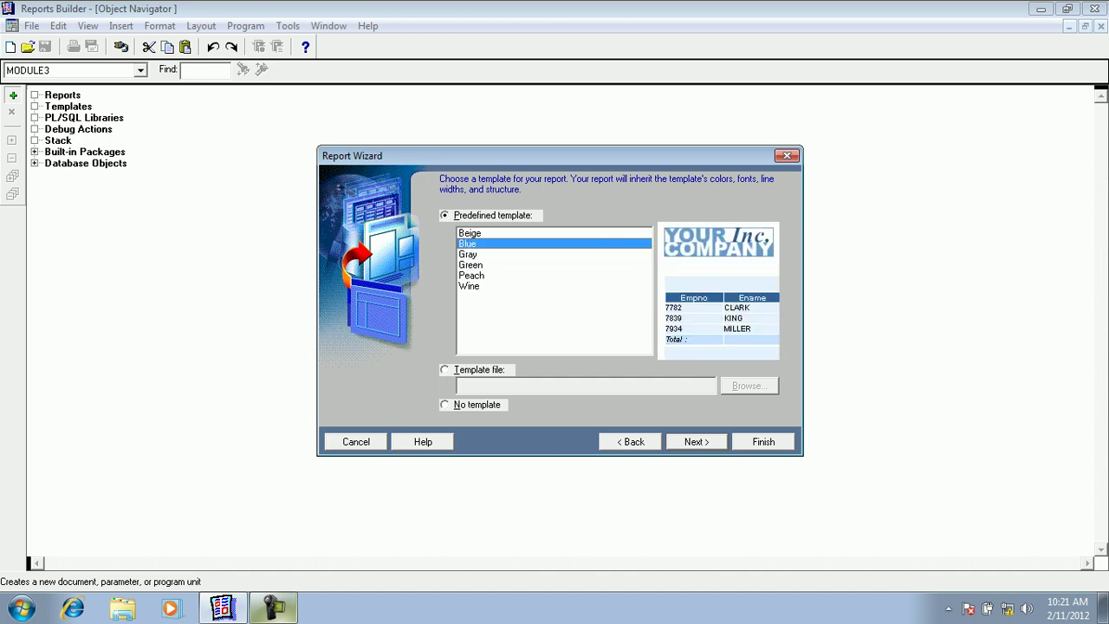
{"action": "left_click", "coordinate": [695, 441]}
{"action": "left_click", "coordinate": [763, 442]}
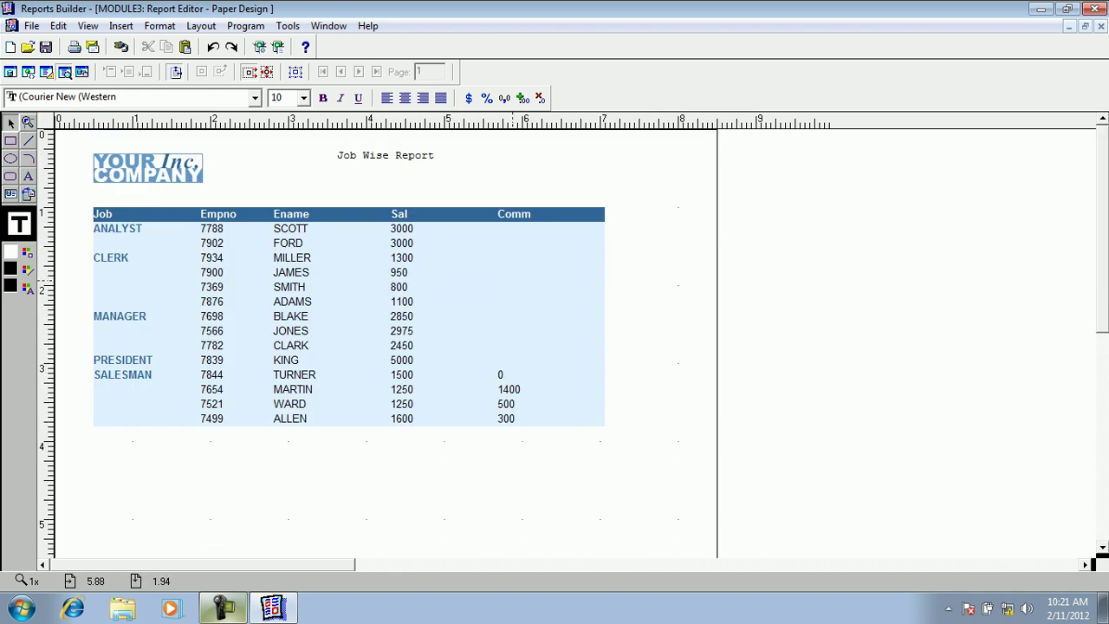
- Examine how the employee rows are grouped under each job in the generated report's Paper Design
{"action": "left_click", "coordinate": [504, 267]}
{"action": "left_click", "coordinate": [454, 236]}
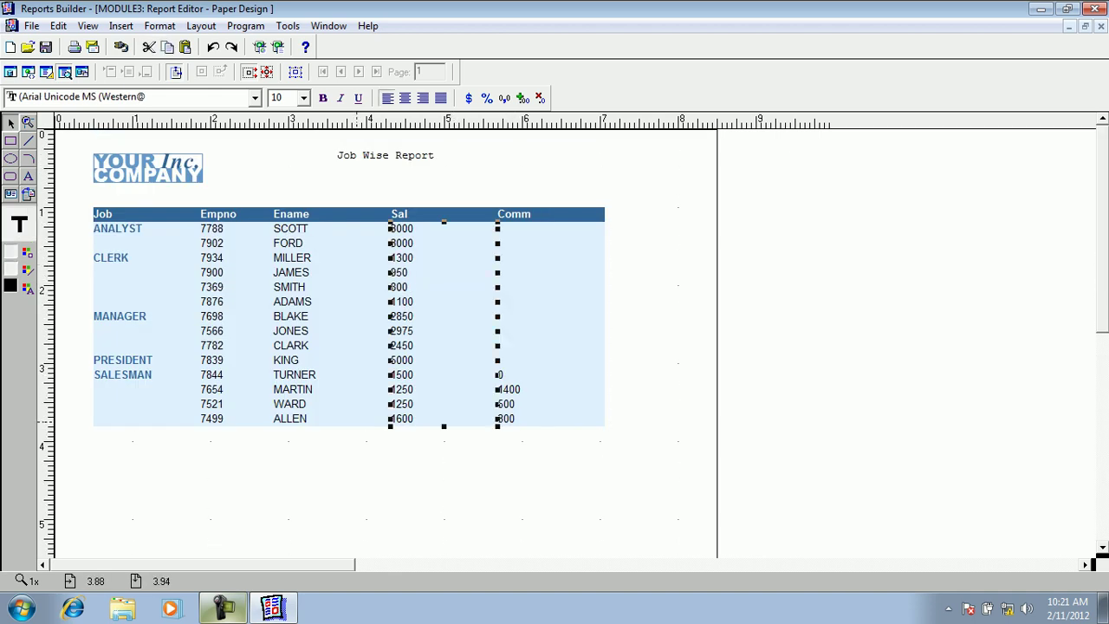
{"action": "left_click", "coordinate": [364, 516]}
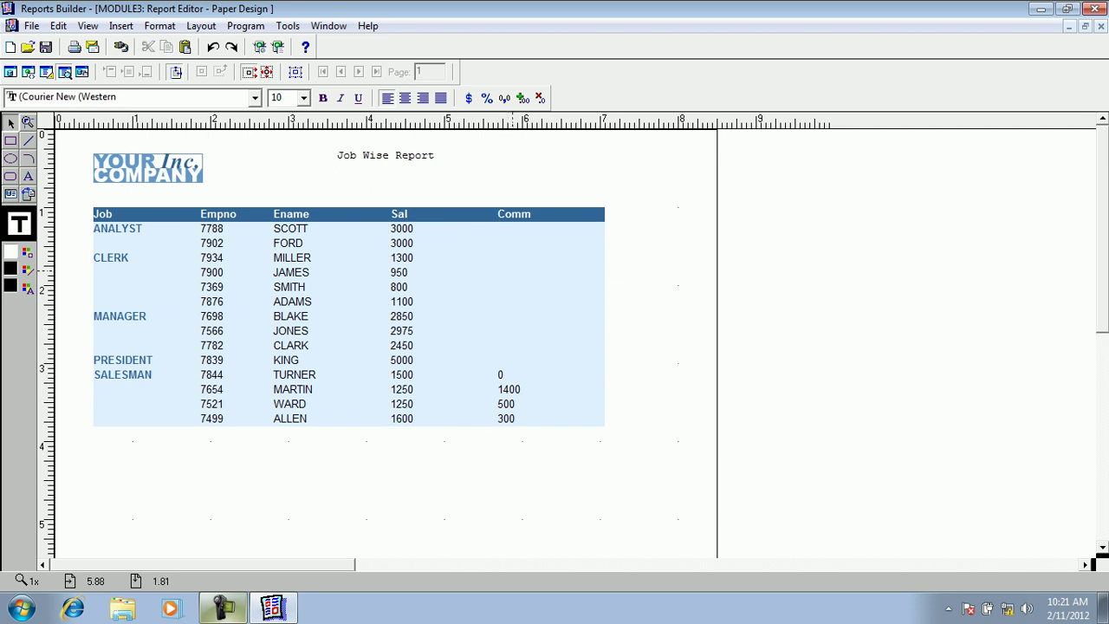
{"action": "left_click", "coordinate": [129, 227]}
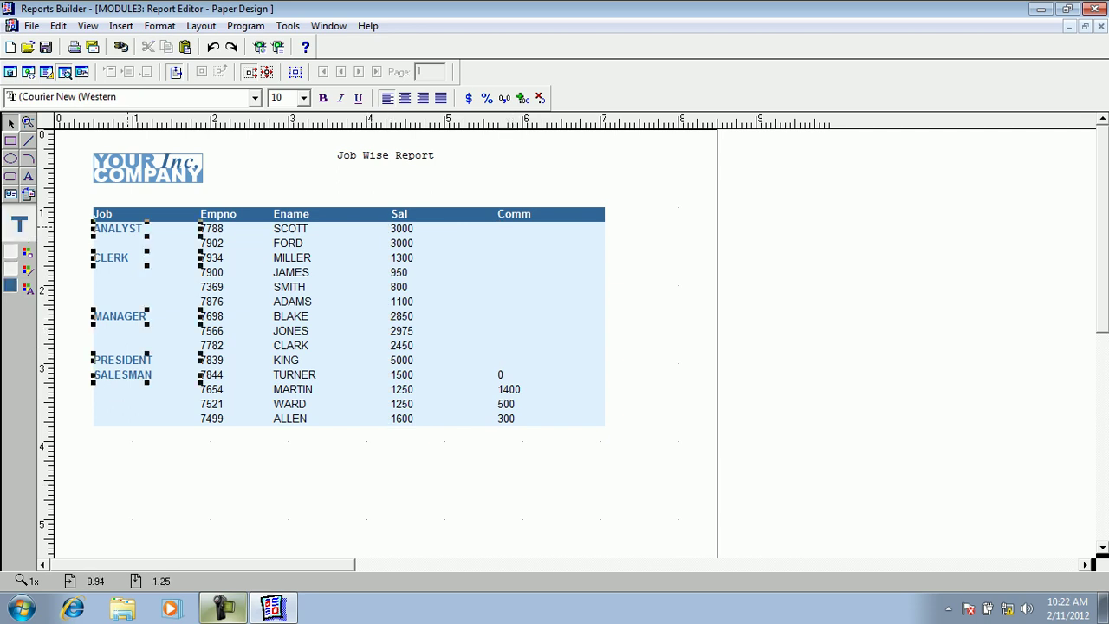
{"action": "left_click", "coordinate": [137, 216]}
{"action": "left_click", "coordinate": [123, 235]}
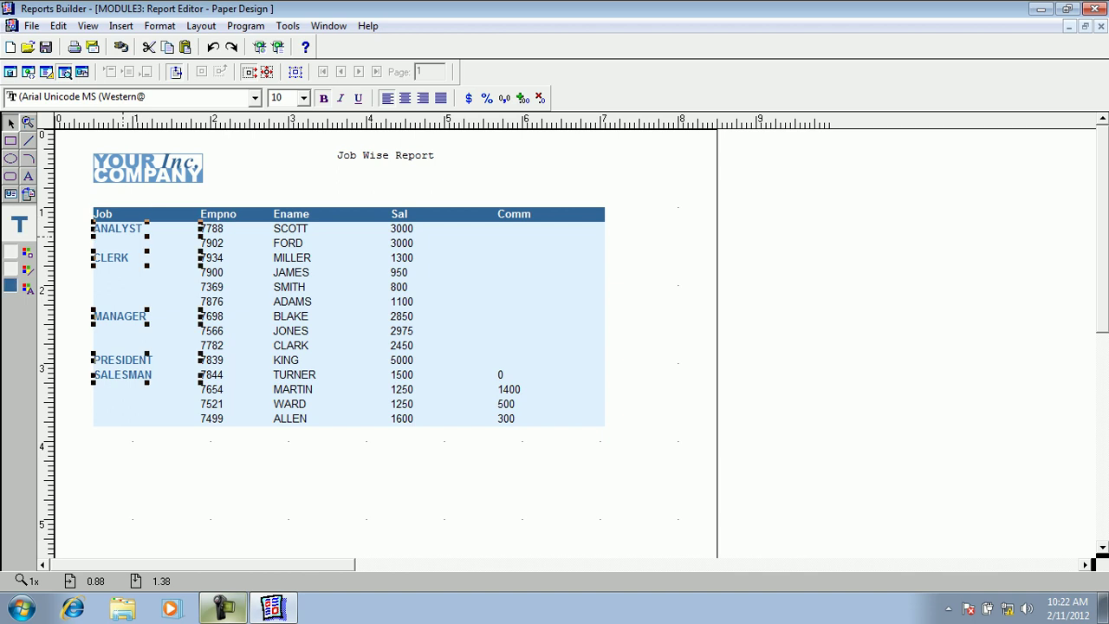
{"action": "left_click", "coordinate": [205, 183]}
{"action": "left_click", "coordinate": [215, 231]}
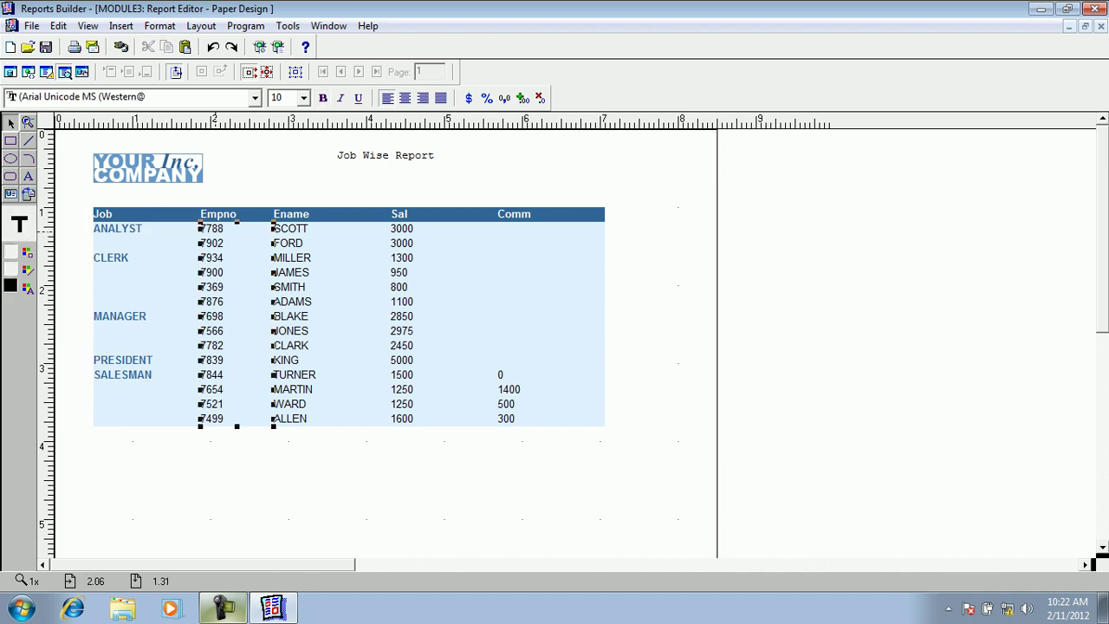
{"action": "left_click", "coordinate": [242, 199]}
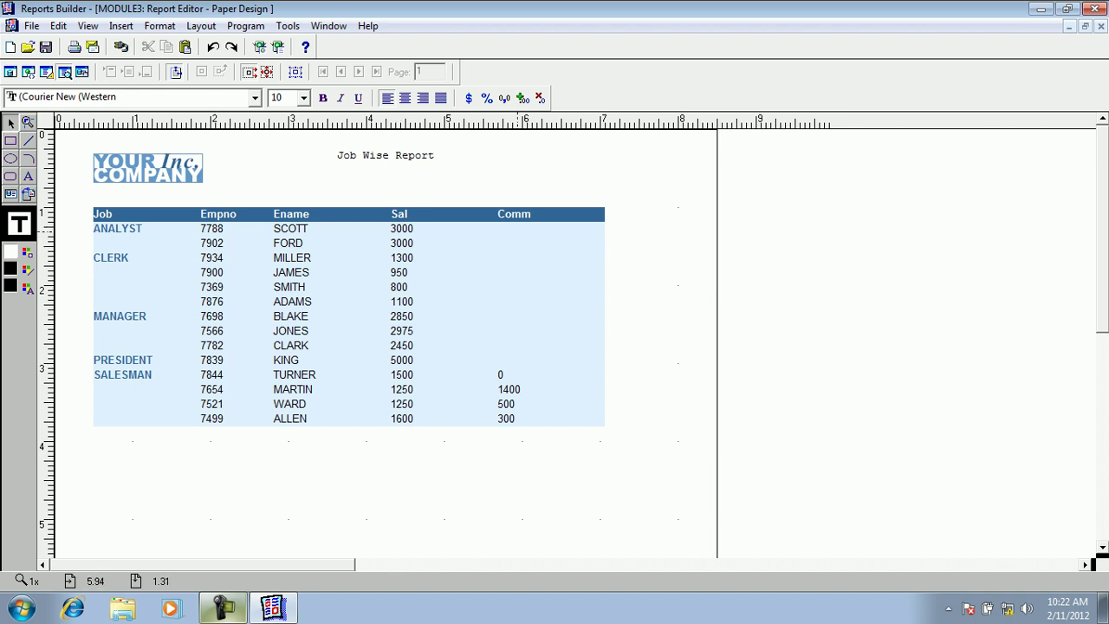
{"action": "left_click", "coordinate": [113, 255]}
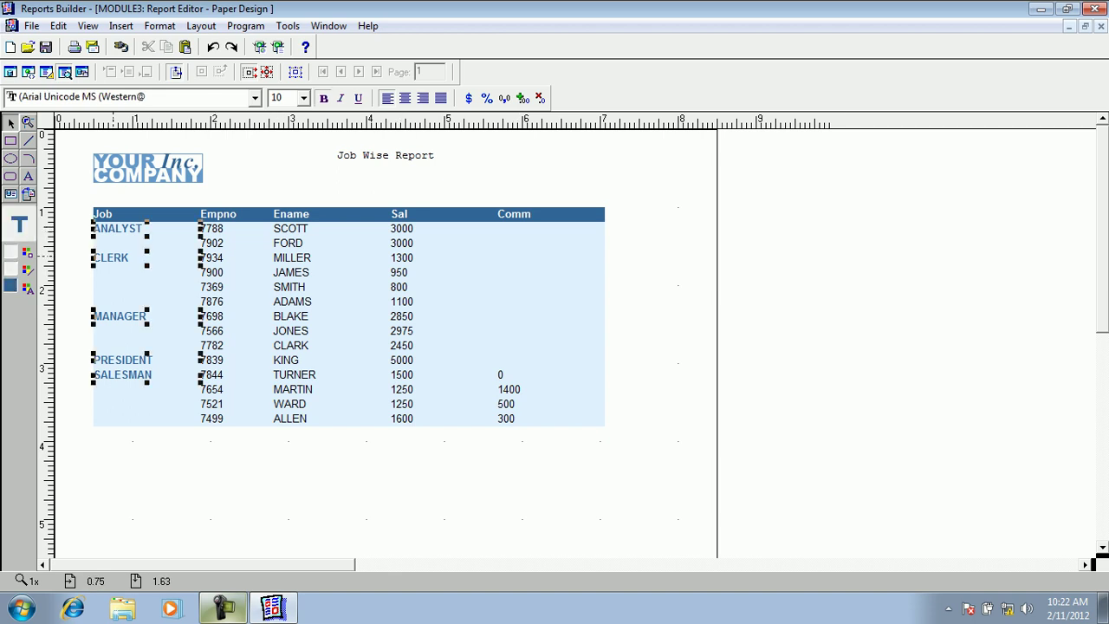
{"action": "left_click", "coordinate": [175, 196]}
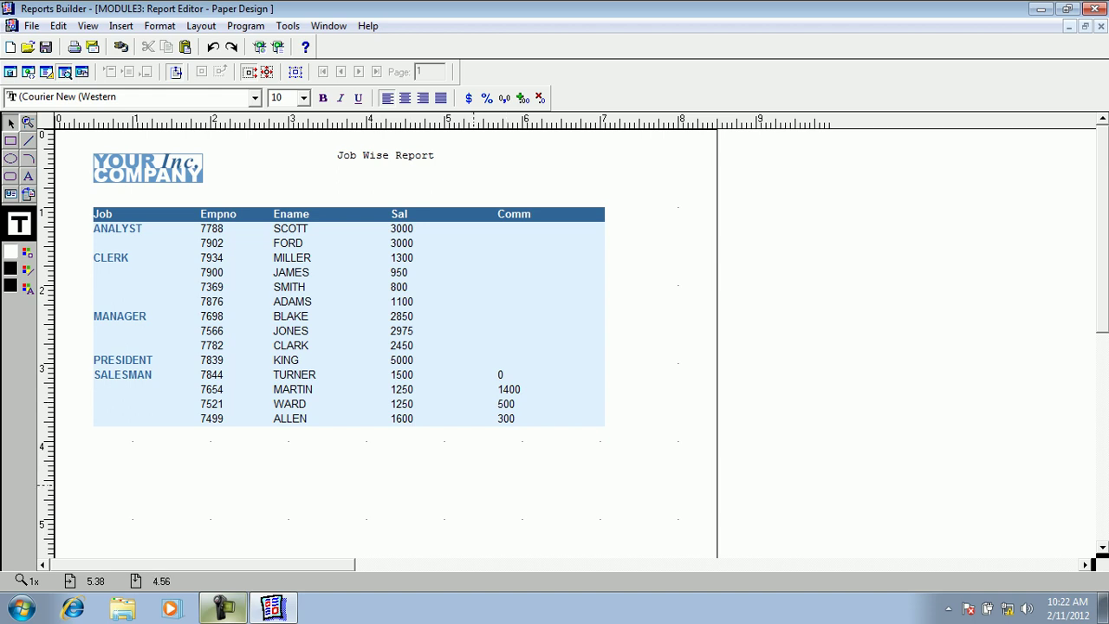
- Close the Paper Design view and collapse MODULE3 in the Object Navigator
{"action": "left_click", "coordinate": [1101, 26]}
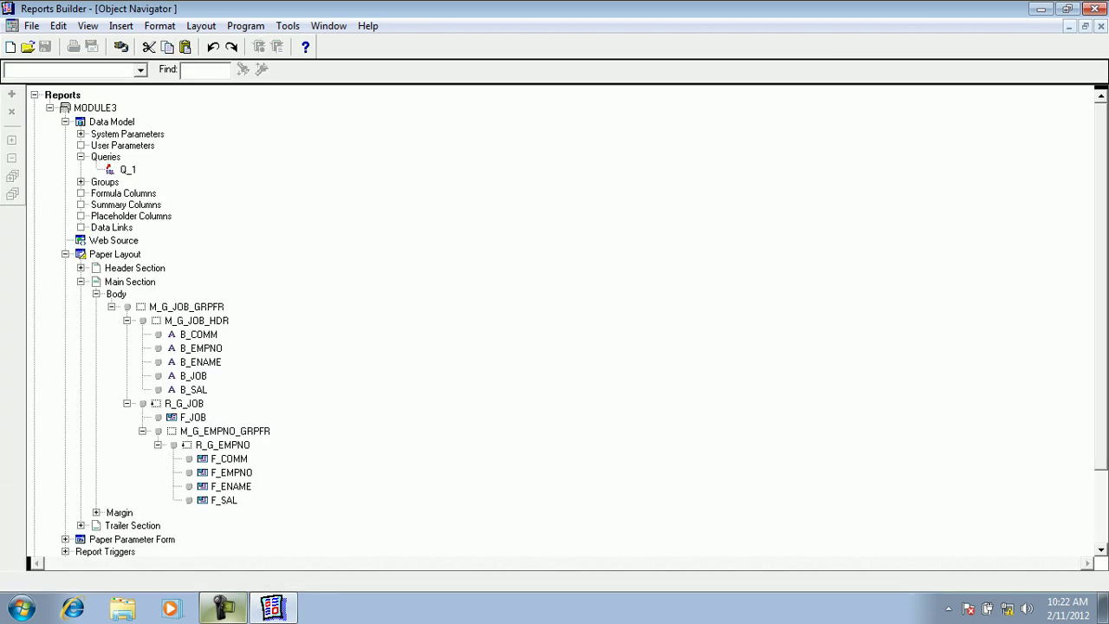
{"action": "left_click", "coordinate": [65, 254]}
{"action": "left_click", "coordinate": [49, 107]}
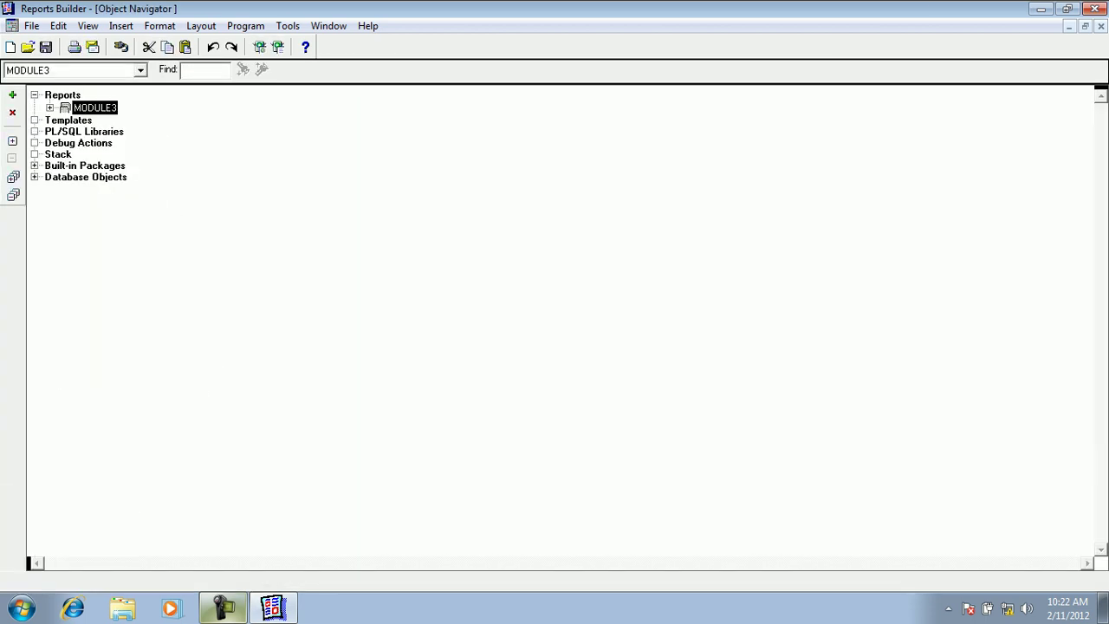
- Save the report in the Forms folder as JOBWISE_GROUPLEFT in Reports Binary (*.rdf) format
{"action": "left_click", "coordinate": [46, 46]}
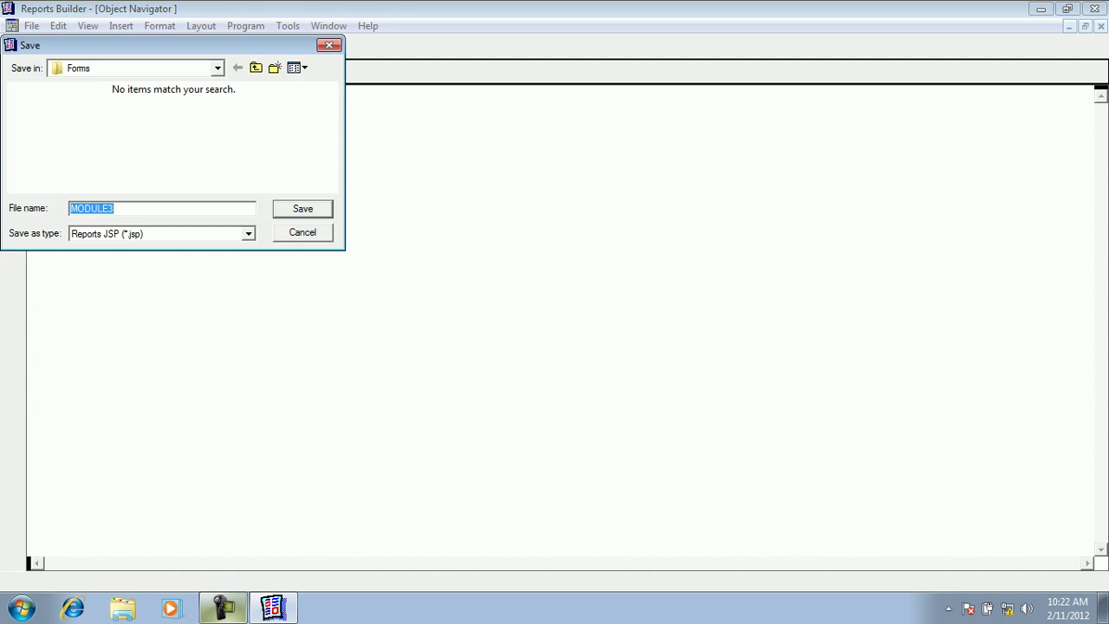
{"action": "left_click", "coordinate": [248, 234]}
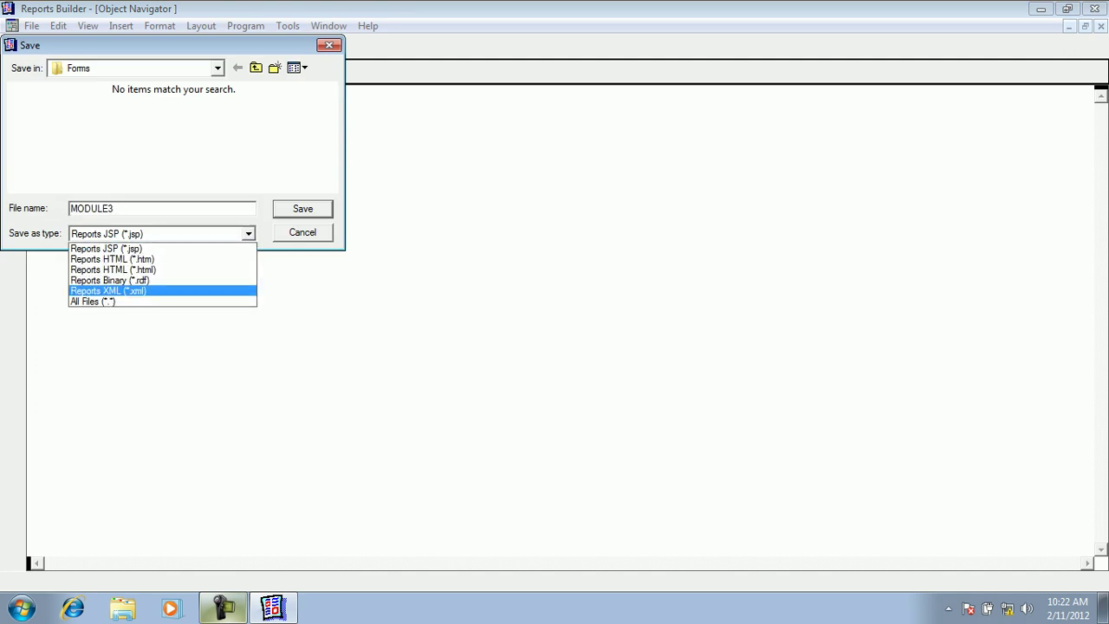
{"action": "left_click", "coordinate": [112, 280]}
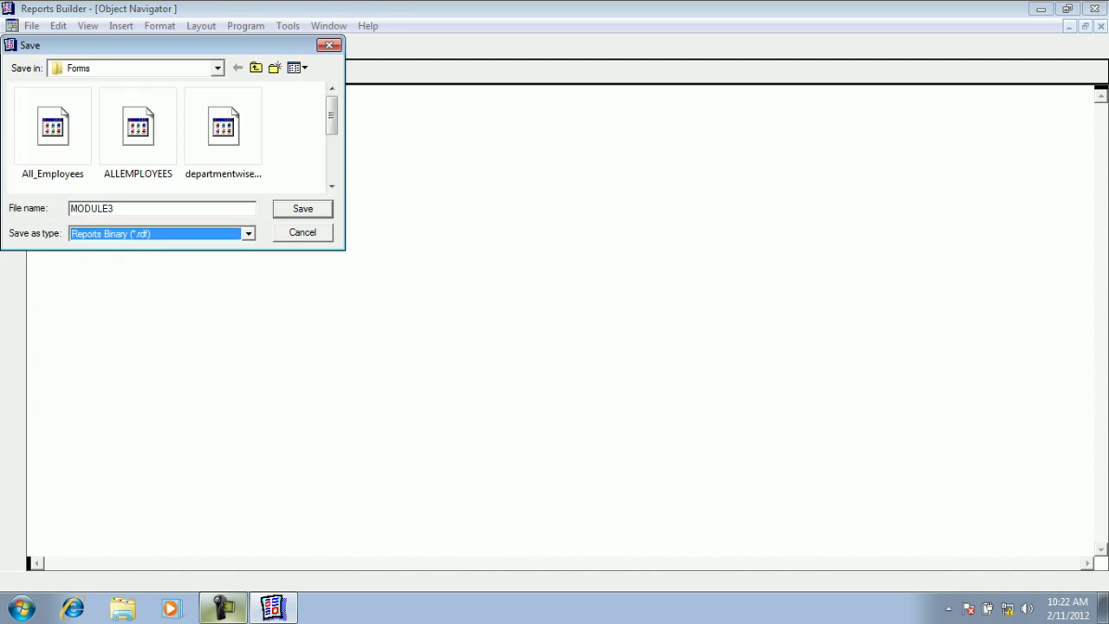
{"action": "key", "text": "shift+Tab"}
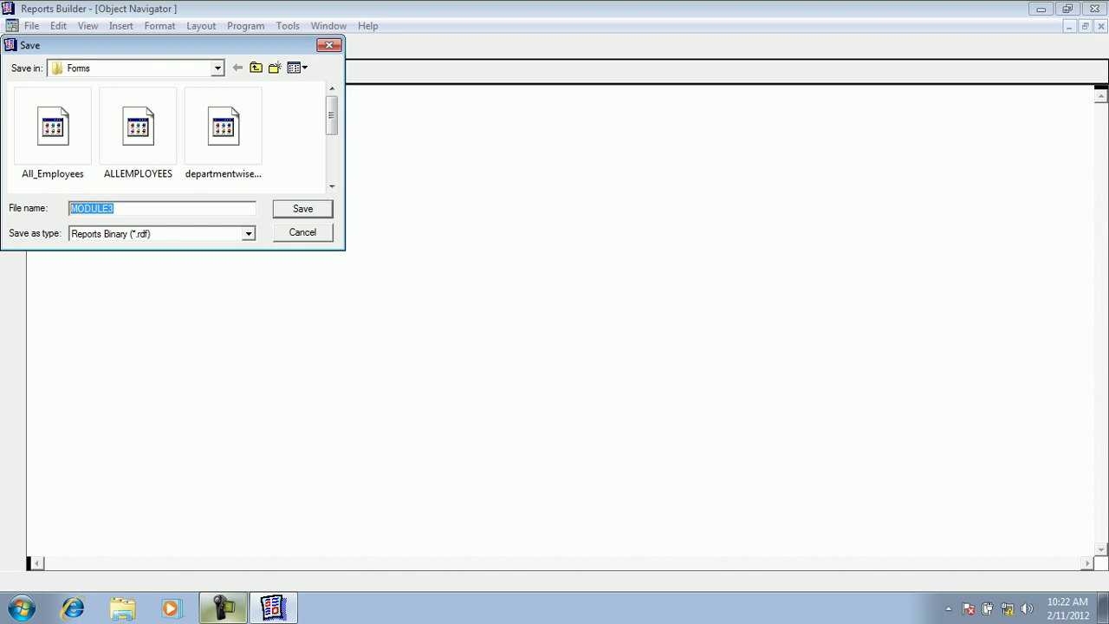
{"action": "type", "text": "JOb"}
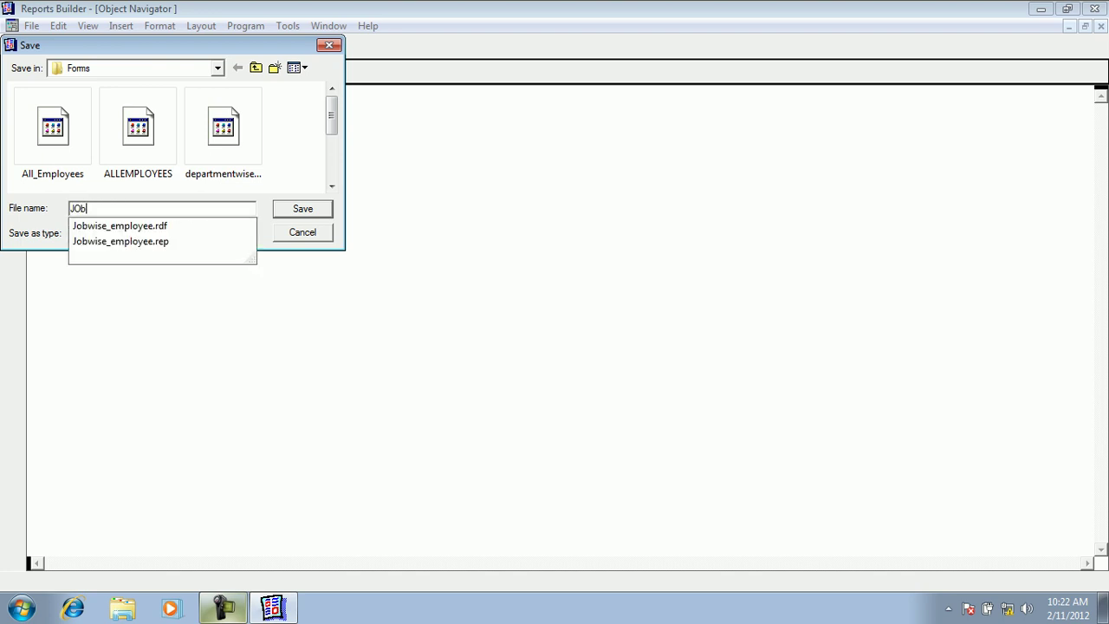
{"action": "key", "text": "BackSpace"}
{"action": "key", "text": "Caps_Lock"}
{"action": "type", "text": "BWISE"}
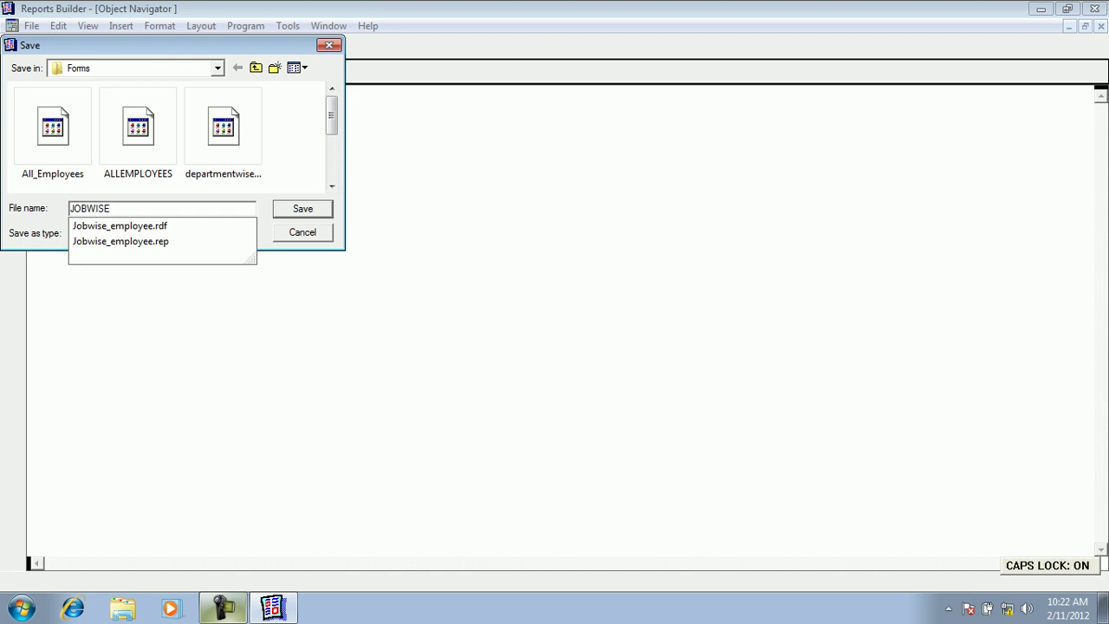
{"action": "type", "text": "_GROUP"}
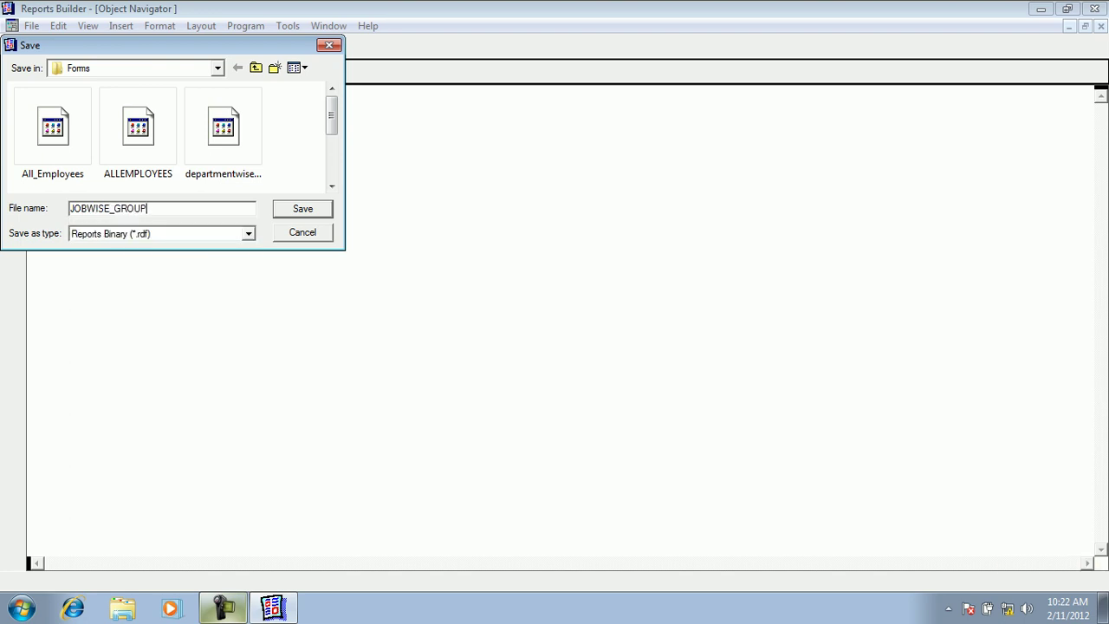
{"action": "type", "text": "LEFT"}
{"action": "key", "text": "Return"}
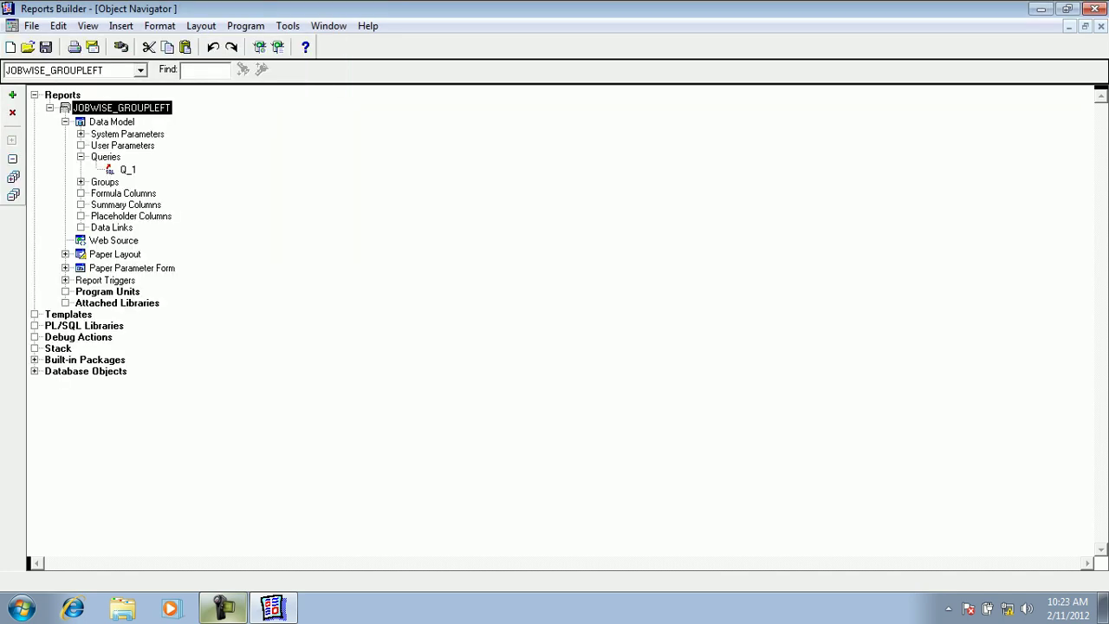
- Close the JOBWISE_GROUPLEFT report, confirming the closure
{"action": "left_click", "coordinate": [50, 107]}
{"action": "left_click", "coordinate": [12, 112]}
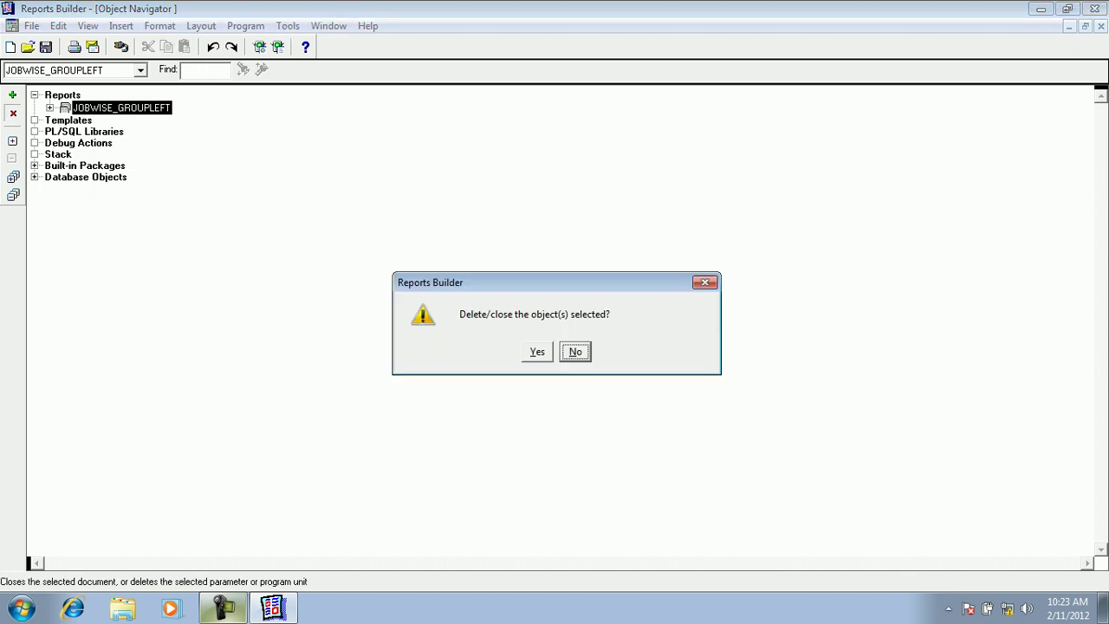
{"action": "key", "text": "Left"}
{"action": "key", "text": "Return"}
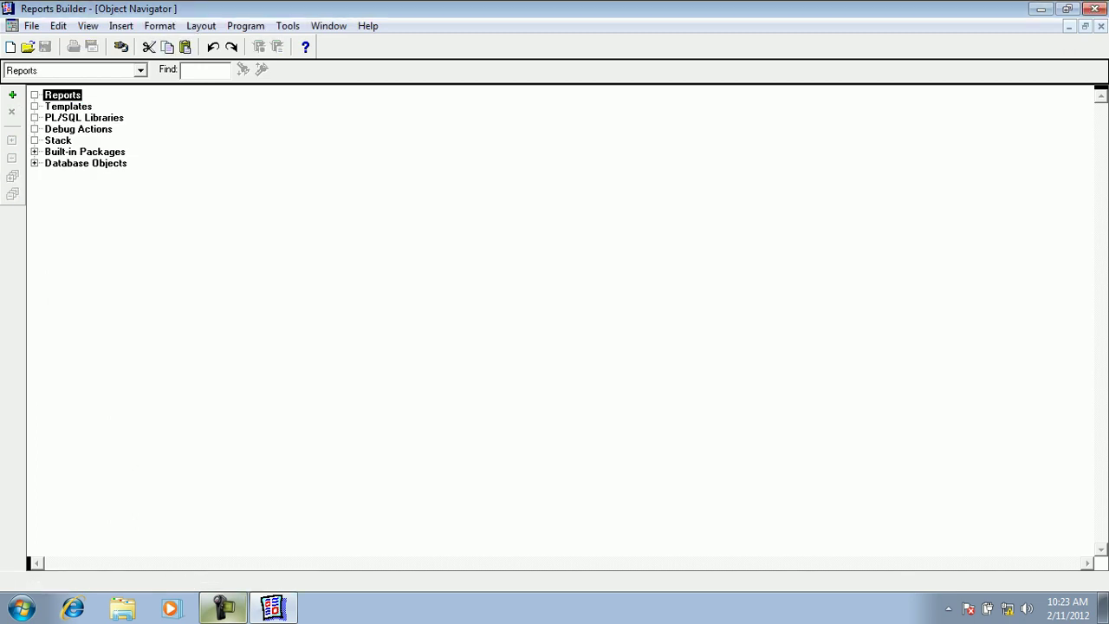
- Start another report in the Report Wizard with both Web and Paper Layout and the Group Left style
{"action": "left_click", "coordinate": [12, 96]}
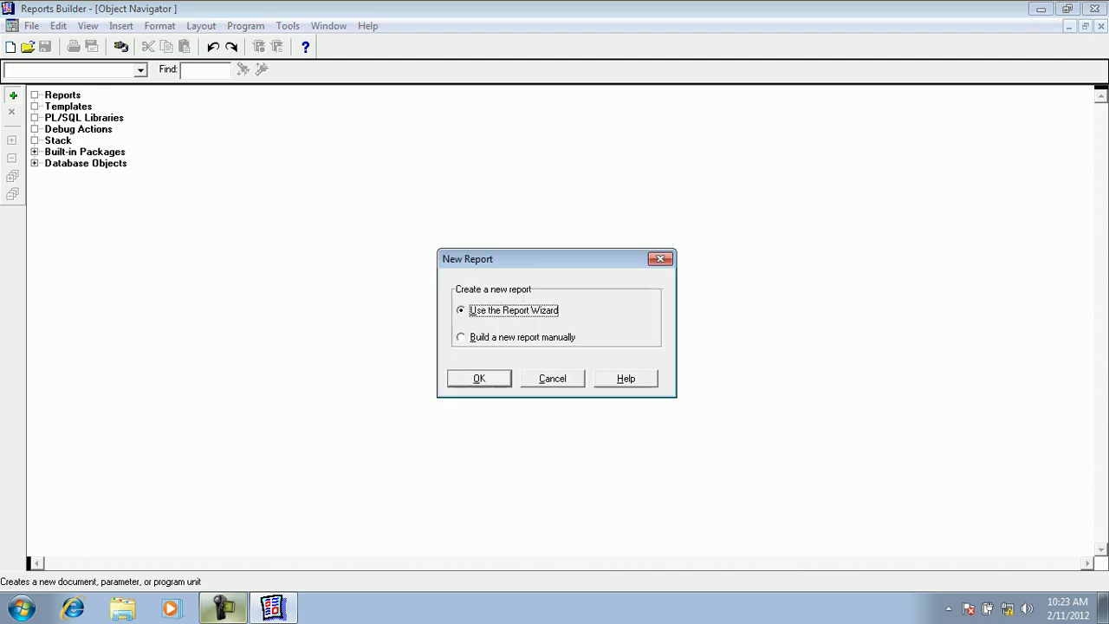
{"action": "key", "text": "Return"}
{"action": "key", "text": "Return"}
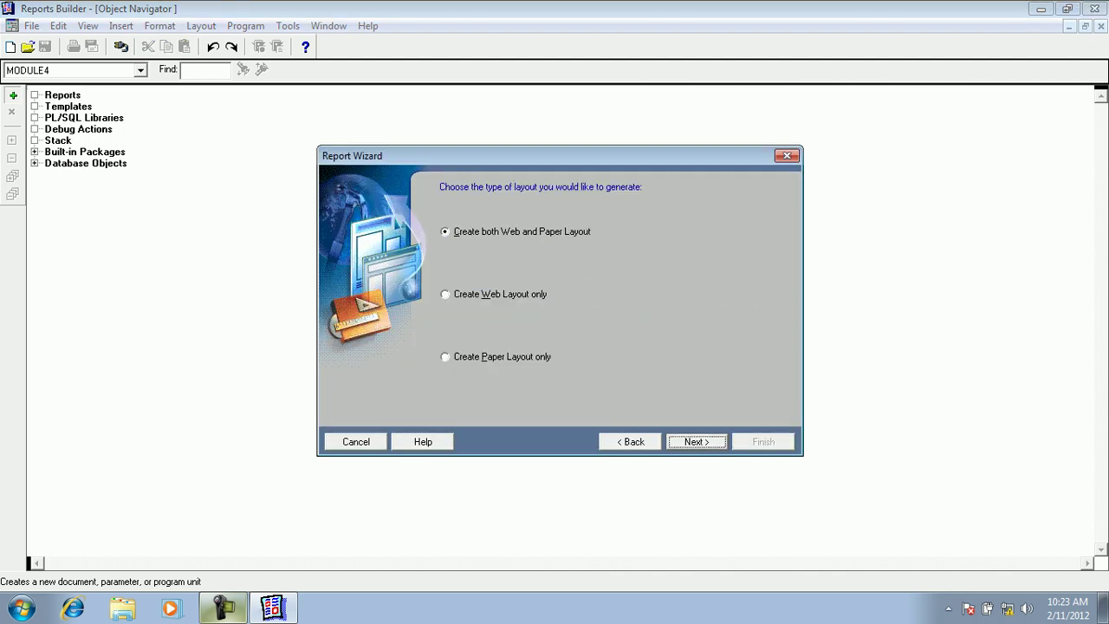
{"action": "key", "text": "Return"}
{"action": "left_click", "coordinate": [562, 251]}
- Title the new report Department Wise Report and continue to the data source choice
{"action": "left_click", "coordinate": [548, 222]}
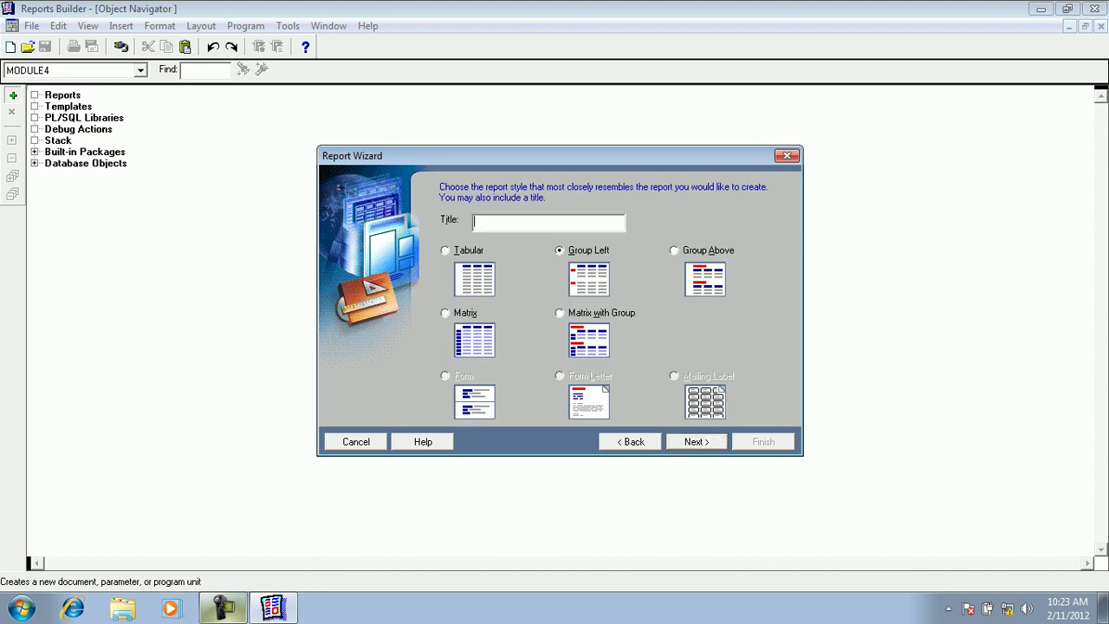
{"action": "key", "text": "alt+t"}
{"action": "key", "text": "Caps_Lock"}
{"action": "type", "text": "Department Wise Repor"}
{"action": "key", "text": "Return"}
- Use SQL Query as the data source and define it as select deptno, empno, ename, job from emp
{"action": "key", "text": "Return"}
{"action": "type", "text": "select deptno"}
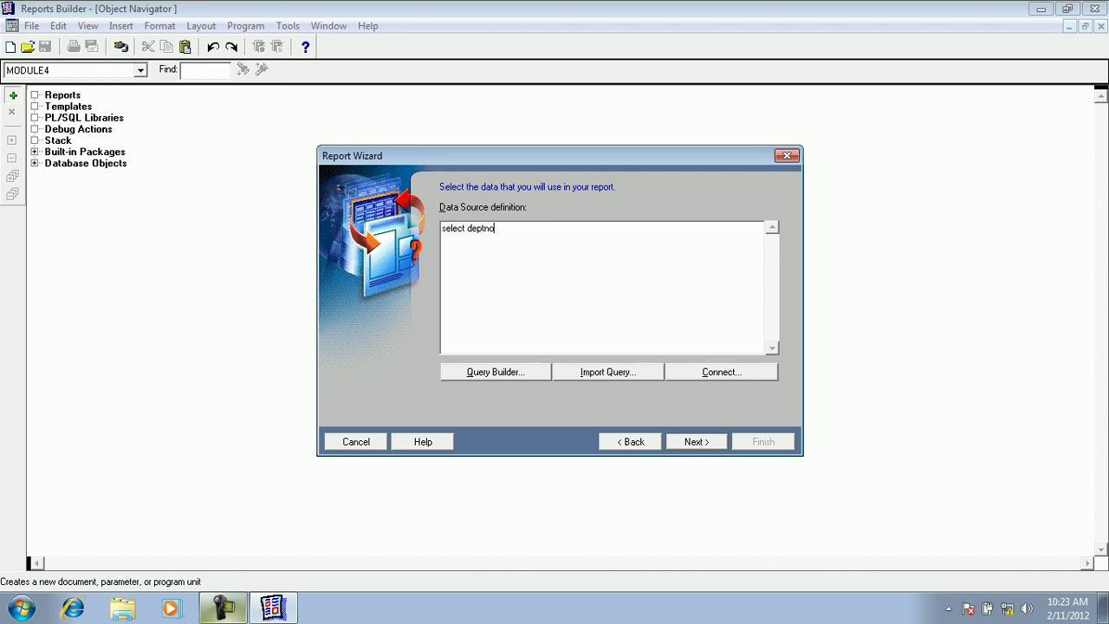
{"action": "type", "text": ", empno, ename , job from emp"}
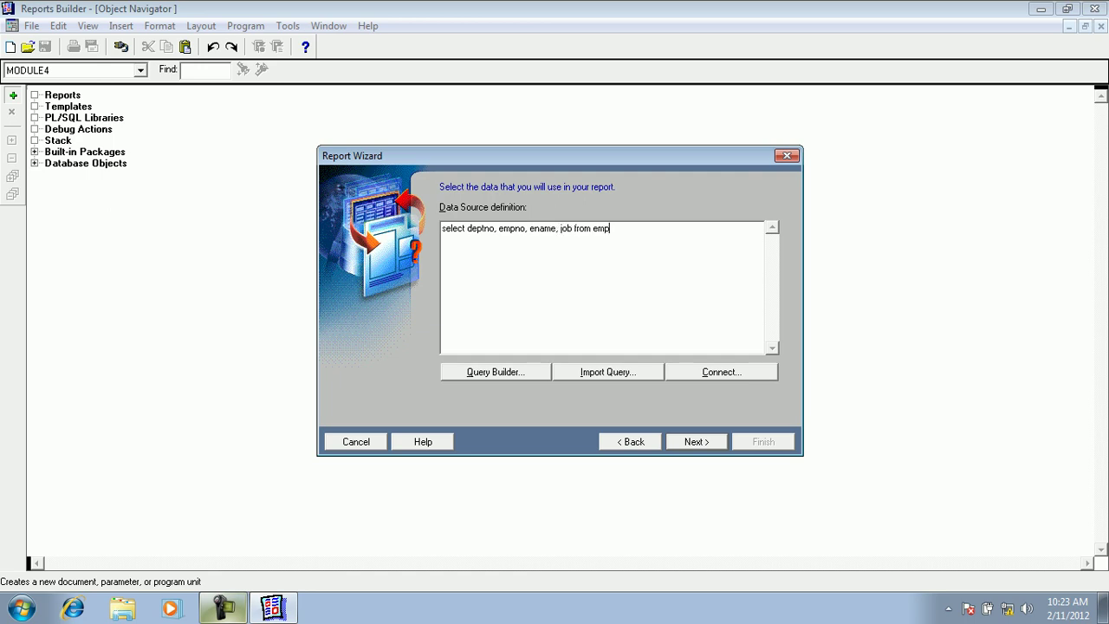
{"action": "key", "text": "alt+n"}
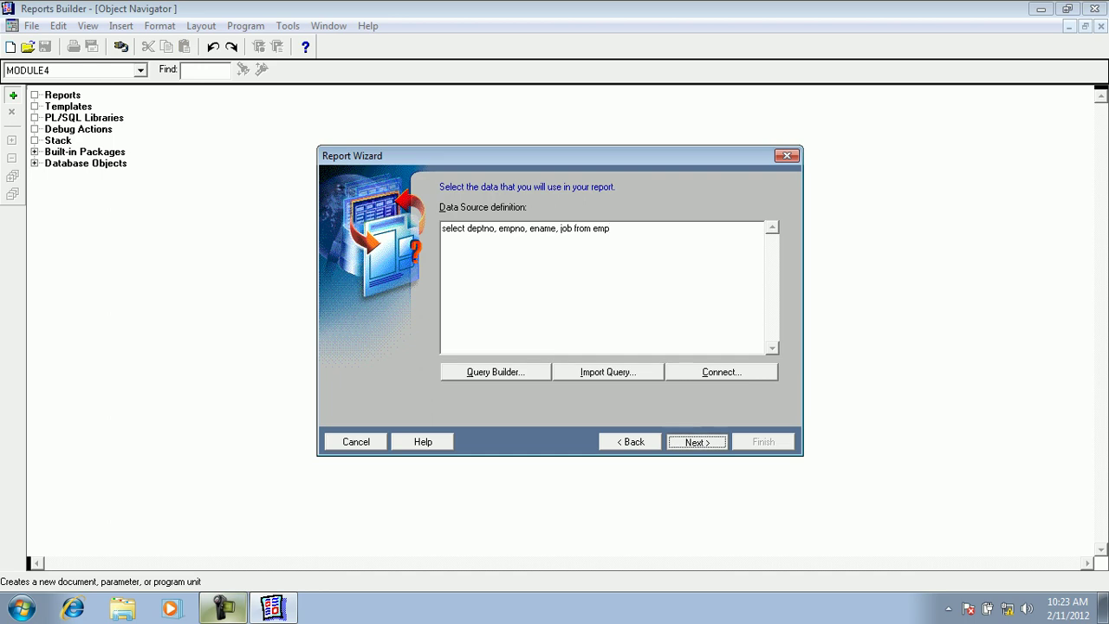
- Designate deptno as the Level 1 group field and add all remaining fields to the displayed fields
{"action": "left_click", "coordinate": [610, 314]}
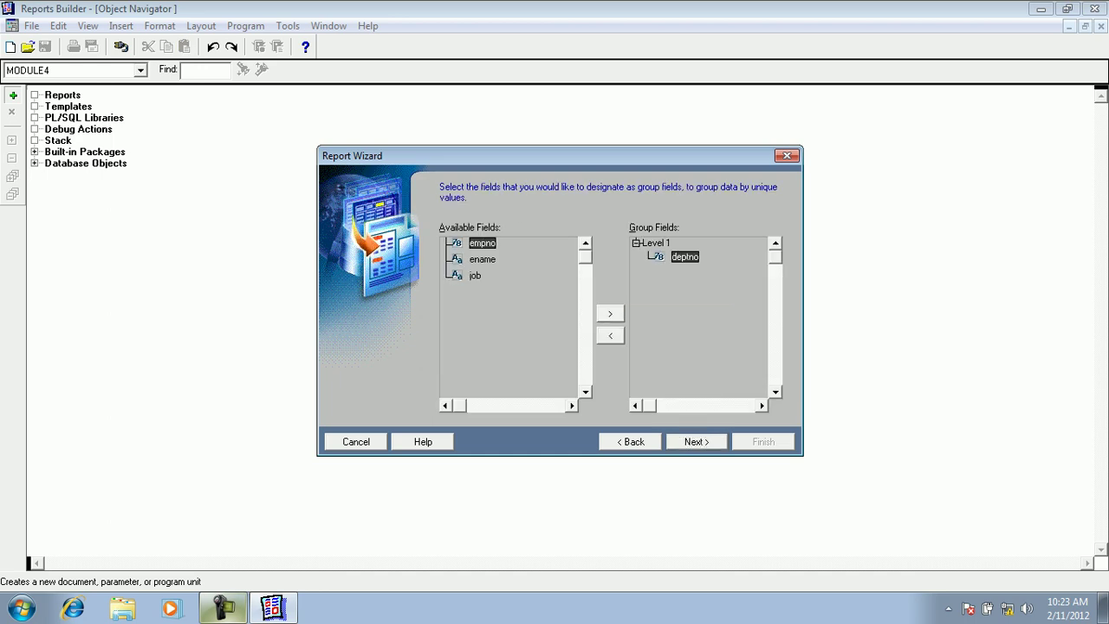
{"action": "left_click", "coordinate": [637, 243]}
{"action": "left_click", "coordinate": [637, 243]}
{"action": "key", "text": "Return"}
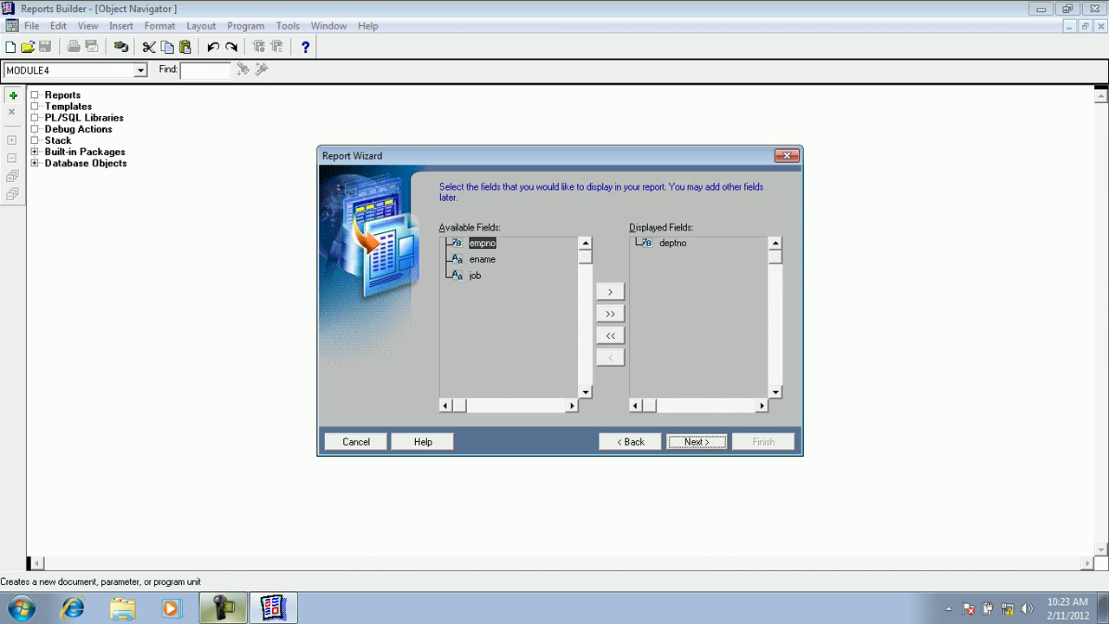
{"action": "left_click", "coordinate": [610, 313]}
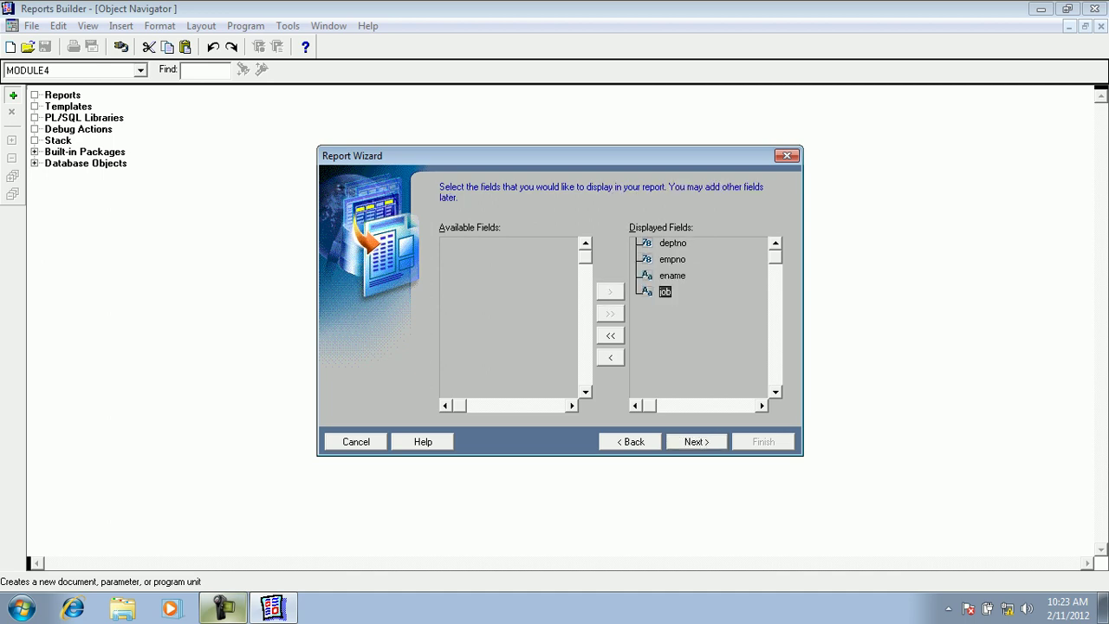
- Finish the wizard without totals, keeping the default labels and widths and the predefined Beige template
{"action": "key", "text": "Return"}
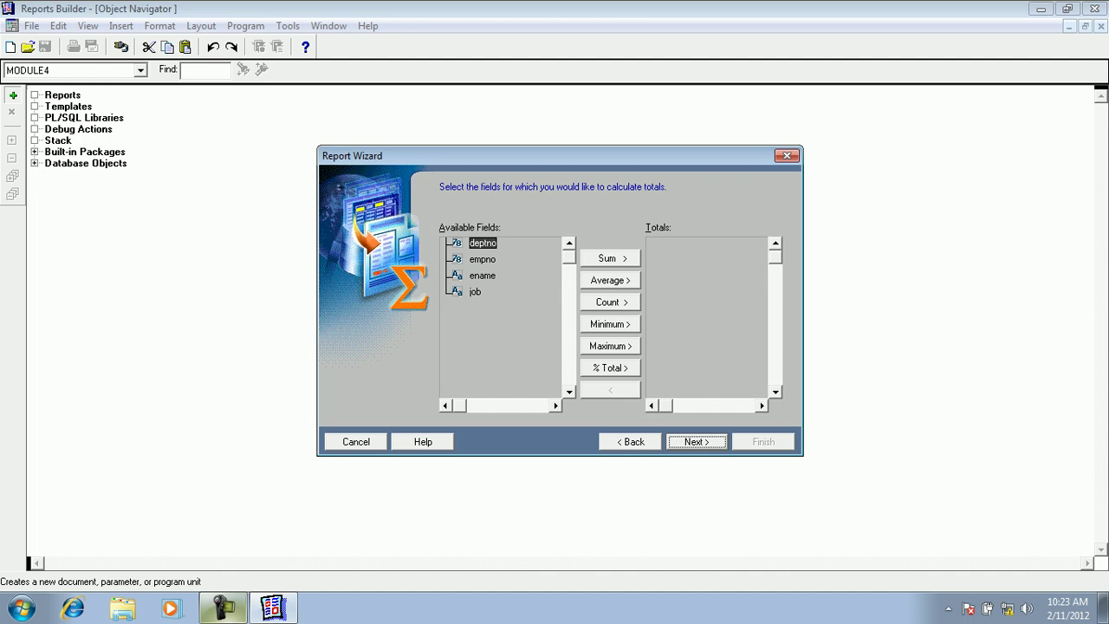
{"action": "key", "text": "Return"}
{"action": "left_click", "coordinate": [616, 236]}
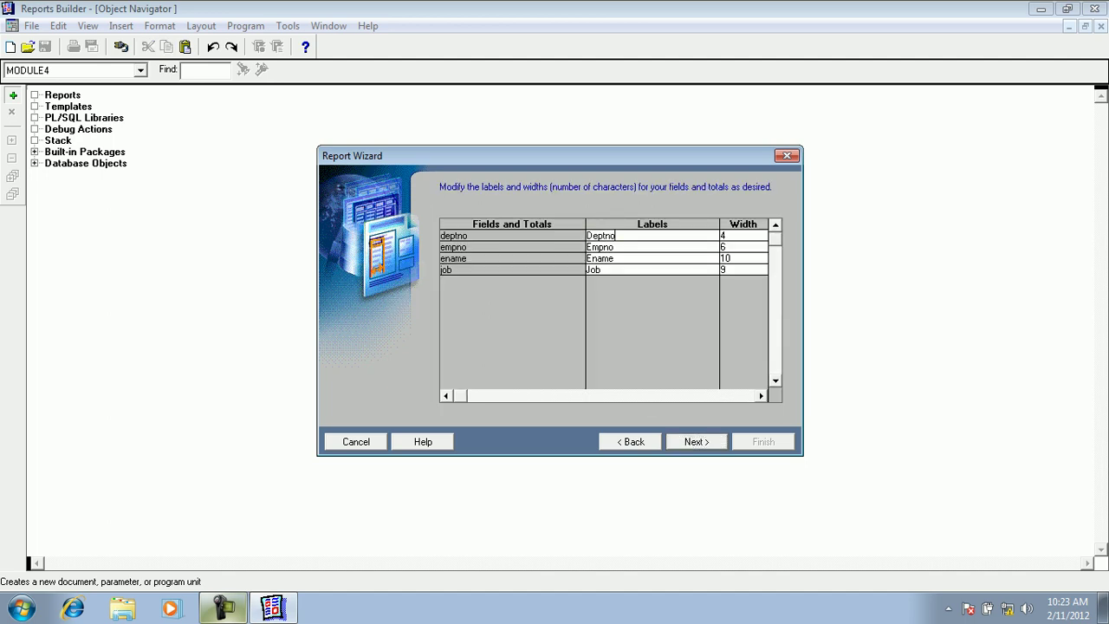
{"action": "key", "text": "Return"}
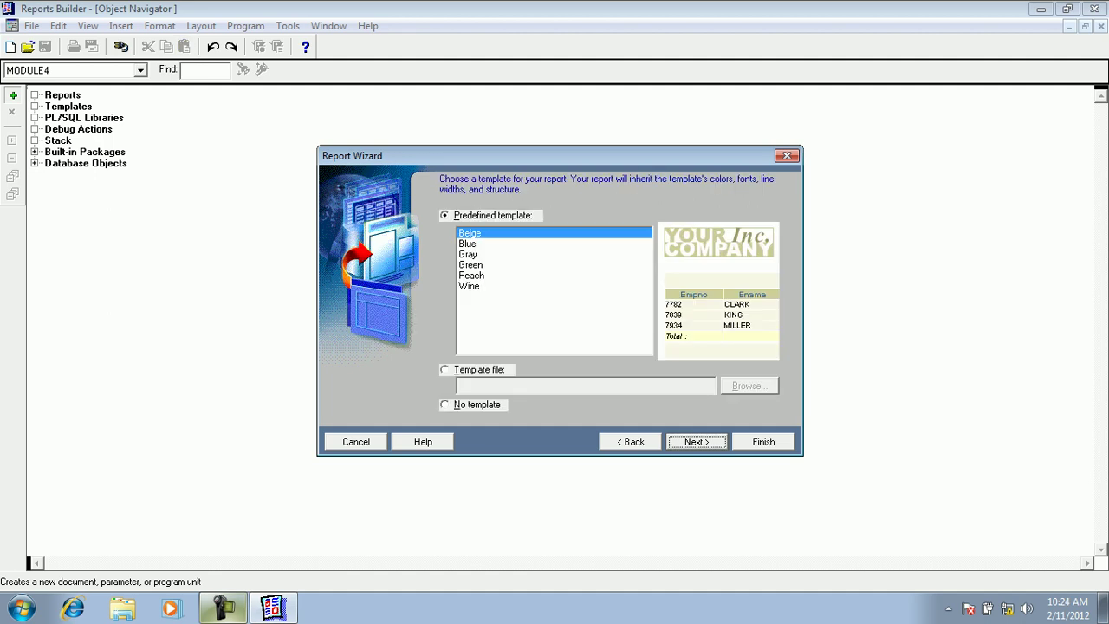
{"action": "key", "text": "Return"}
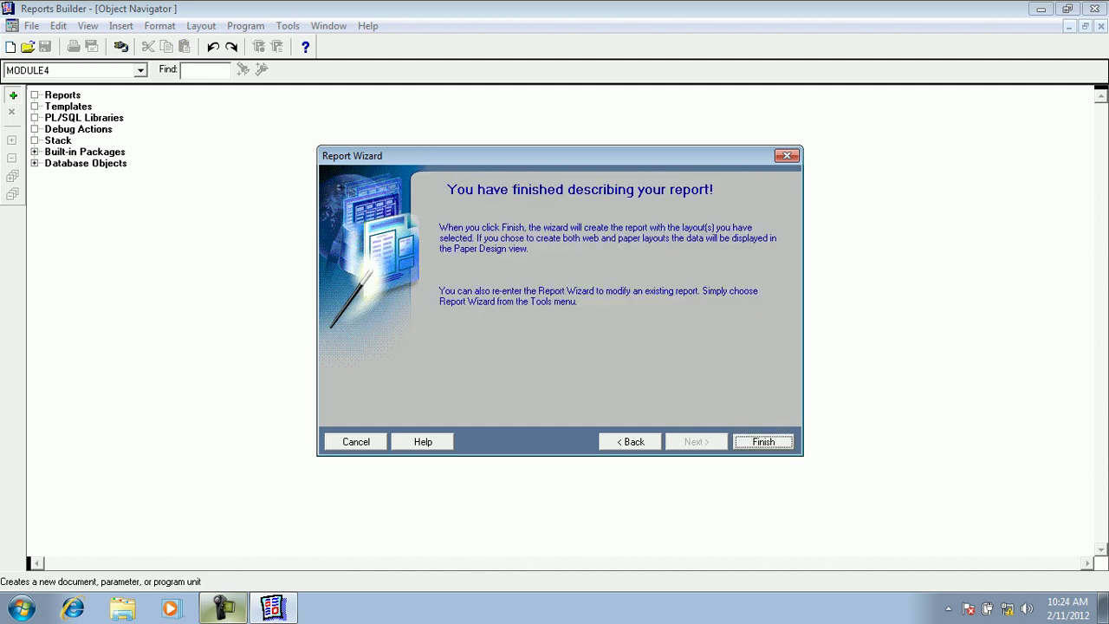
{"action": "key", "text": "Return"}
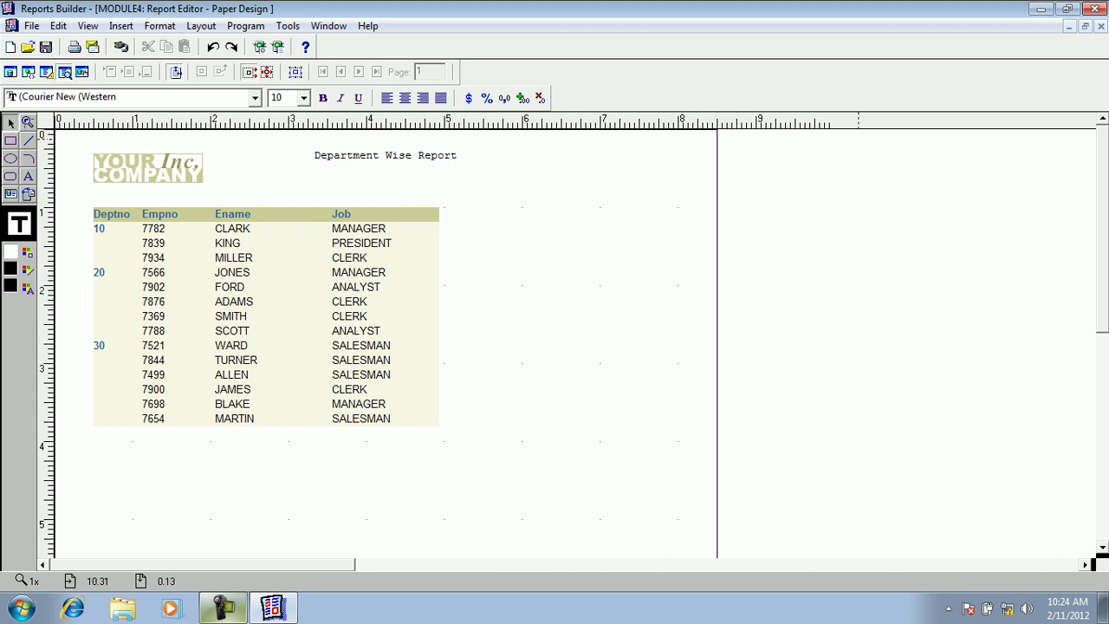
- Close the Paper Design view and open the report's Data Model to examine its query and groups
{"action": "left_click", "coordinate": [1101, 26]}
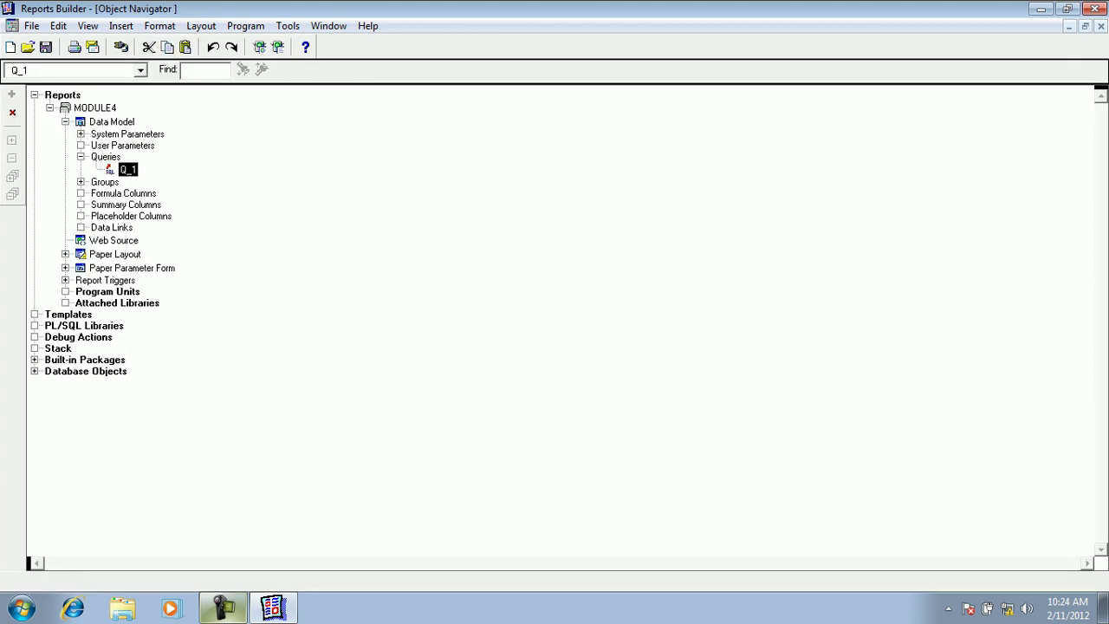
{"action": "left_click", "coordinate": [111, 122]}
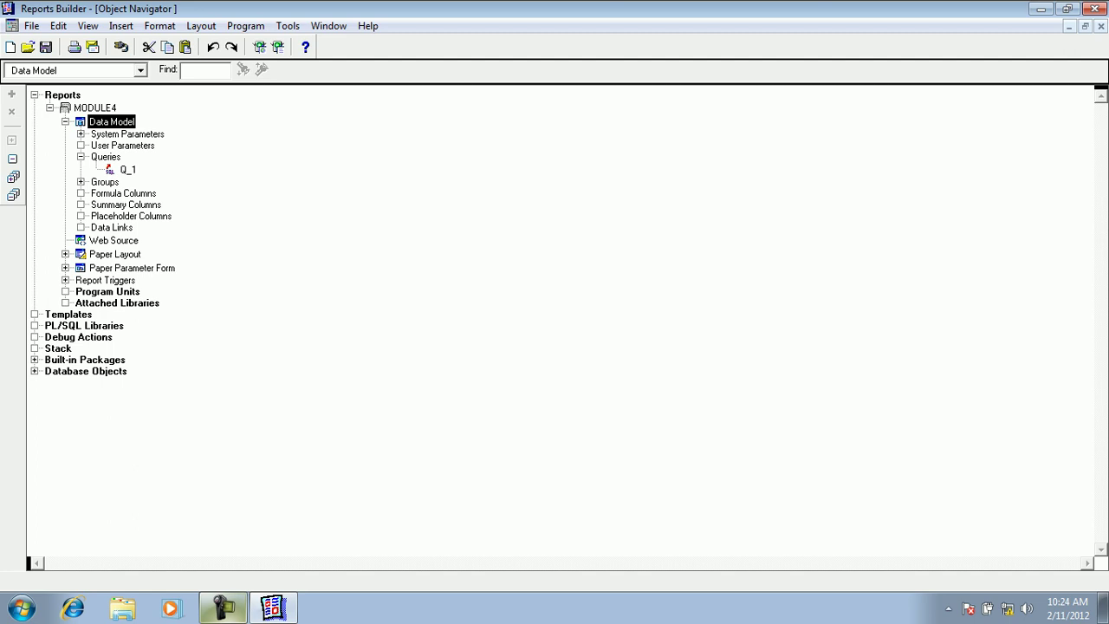
{"action": "double_click", "coordinate": [81, 122]}
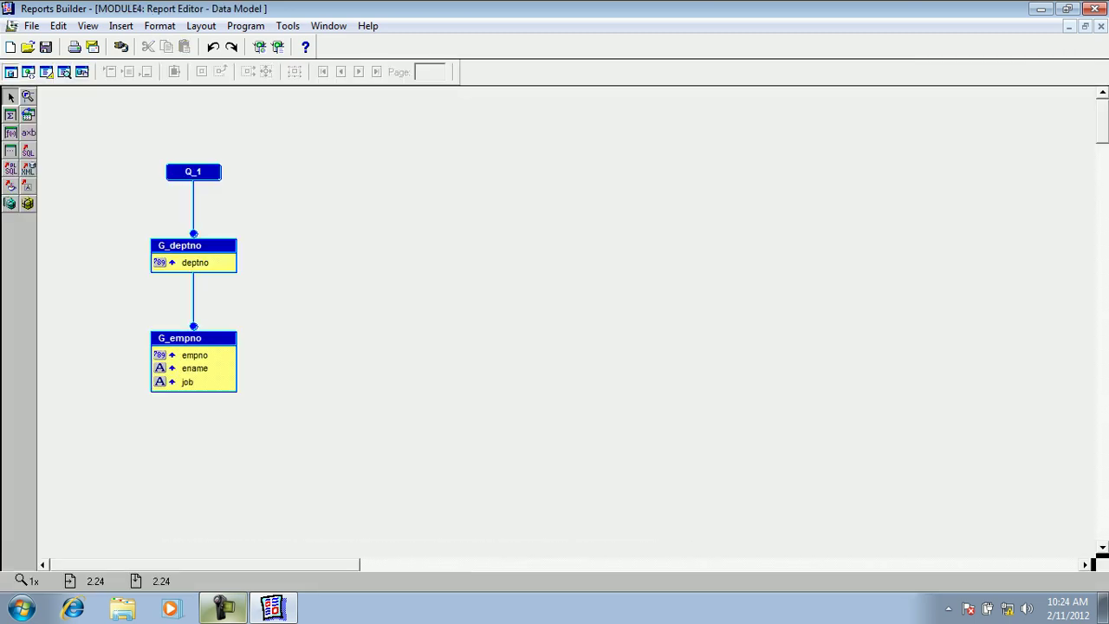
{"action": "left_click", "coordinate": [207, 263]}
{"action": "left_click", "coordinate": [248, 177]}
- Start saving the report in the Forms folder and set the file type to Reports Binary (*.rdf)
{"action": "left_click", "coordinate": [47, 48]}
{"action": "key", "text": "ctrl+s"}
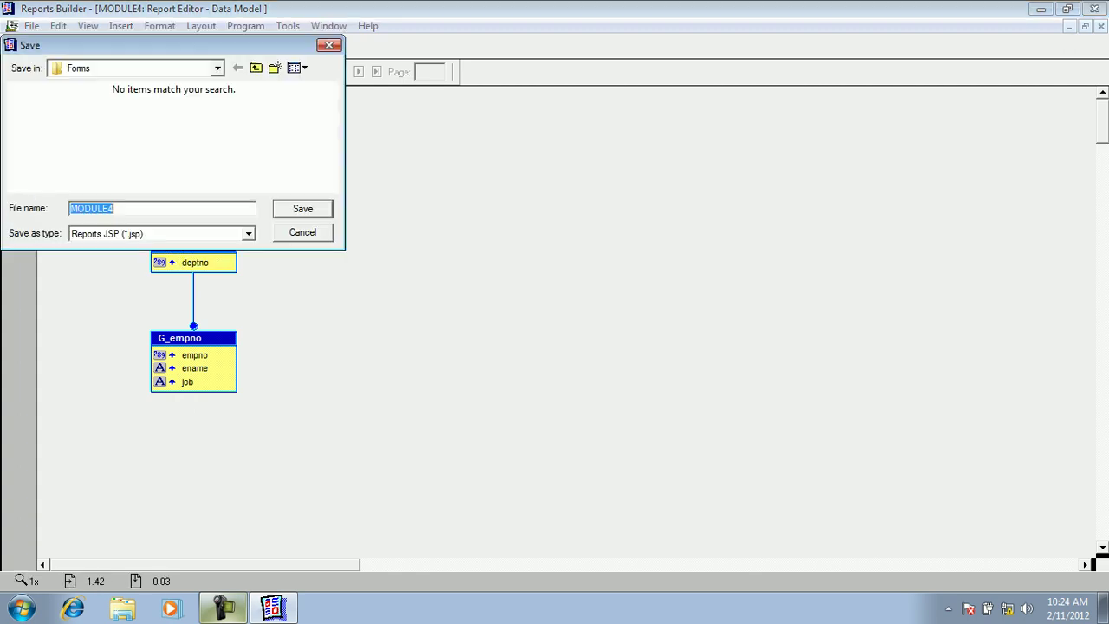
{"action": "left_click", "coordinate": [249, 234]}
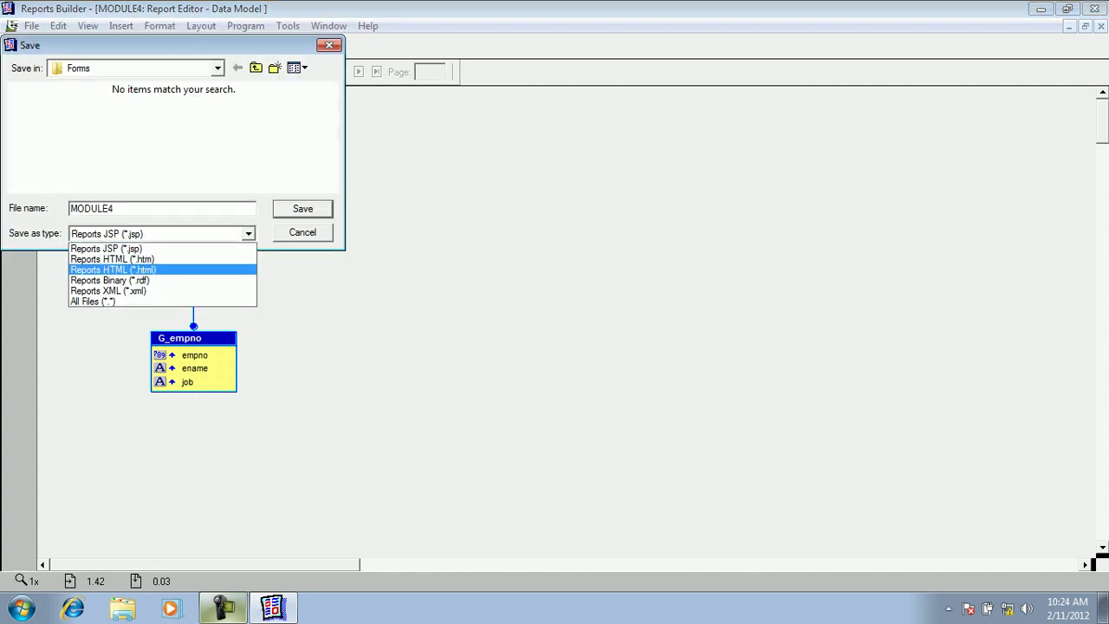
{"action": "left_click", "coordinate": [130, 280]}
- Replace the default file name with DEPARTMENTNUMBERWISE and save the report
{"action": "left_click", "coordinate": [117, 209]}
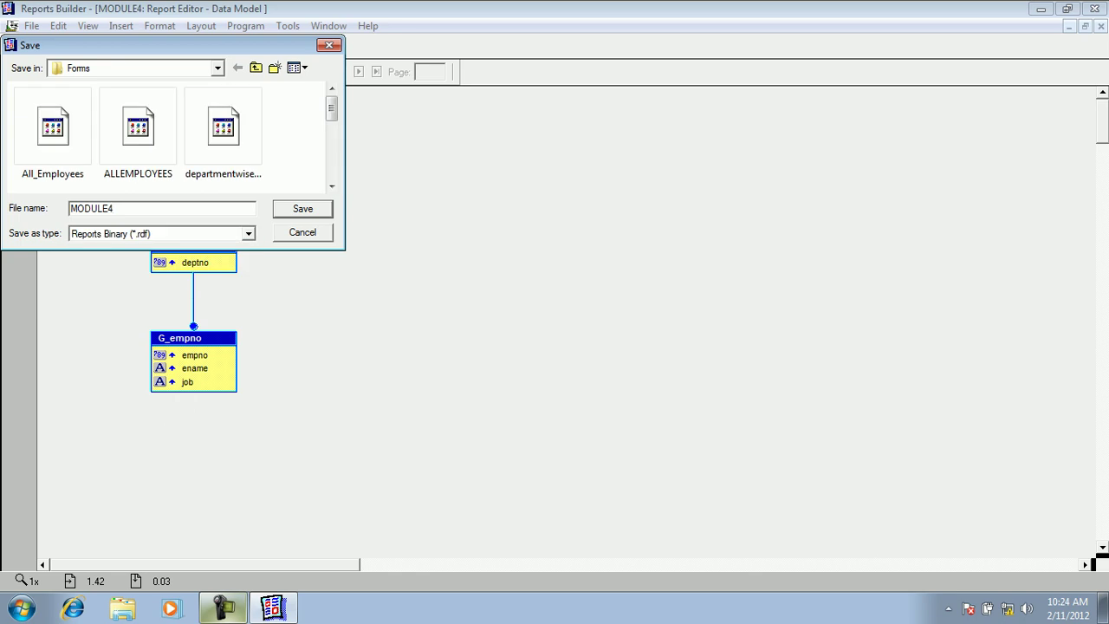
{"action": "key", "text": "BackSpace"}
{"action": "key", "text": "BackSpace"}
{"action": "key", "text": "BackSpace"}
{"action": "key", "text": "BackSpace"}
{"action": "key", "text": "BackSpace"}
{"action": "key", "text": "BackSpace"}
{"action": "key", "text": "BackSpace"}
{"action": "type", "text": "de"}
{"action": "key", "text": "BackSpace"}
{"action": "key", "text": "BackSpace"}
{"action": "key", "text": "Caps_Lock"}
{"action": "type", "text": "DEPA"}
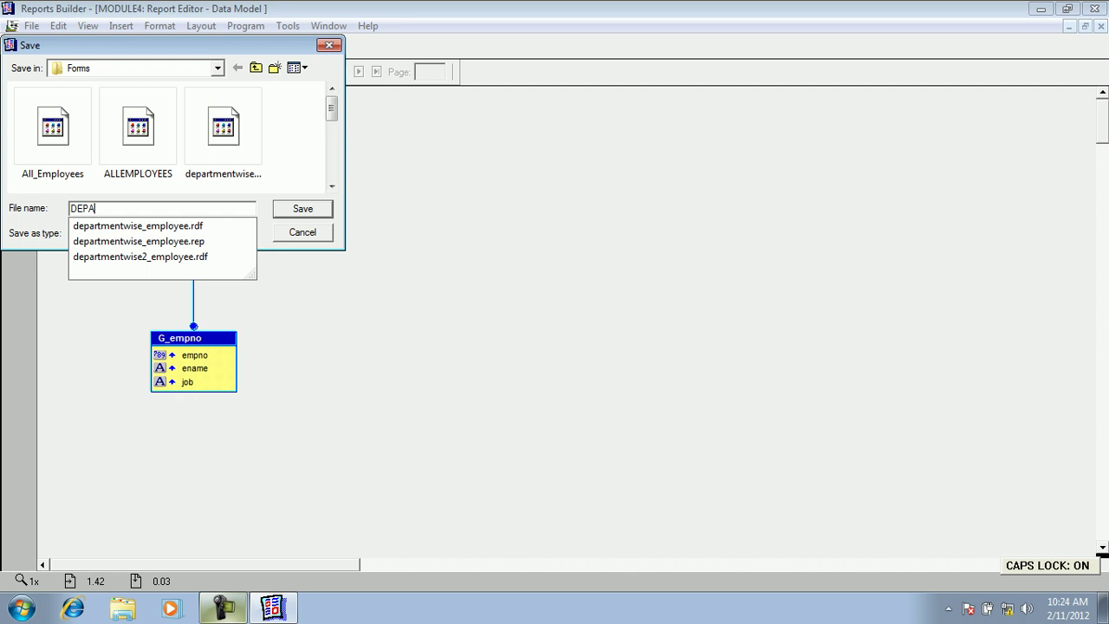
{"action": "type", "text": "RTMENT"}
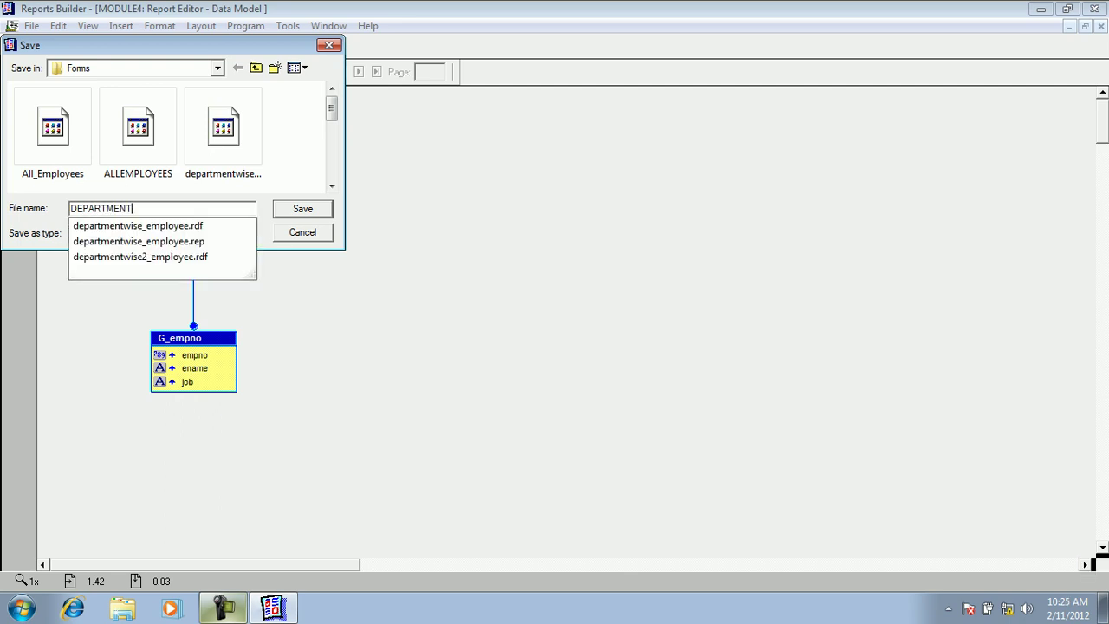
{"action": "type", "text": "NO"}
{"action": "key", "text": "BackSpace"}
{"action": "type", "text": "UMBER"}
{"action": "key", "text": "BackSpace"}
{"action": "key", "text": "BackSpace"}
{"action": "key", "text": "BackSpace"}
{"action": "key", "text": "BackSpace"}
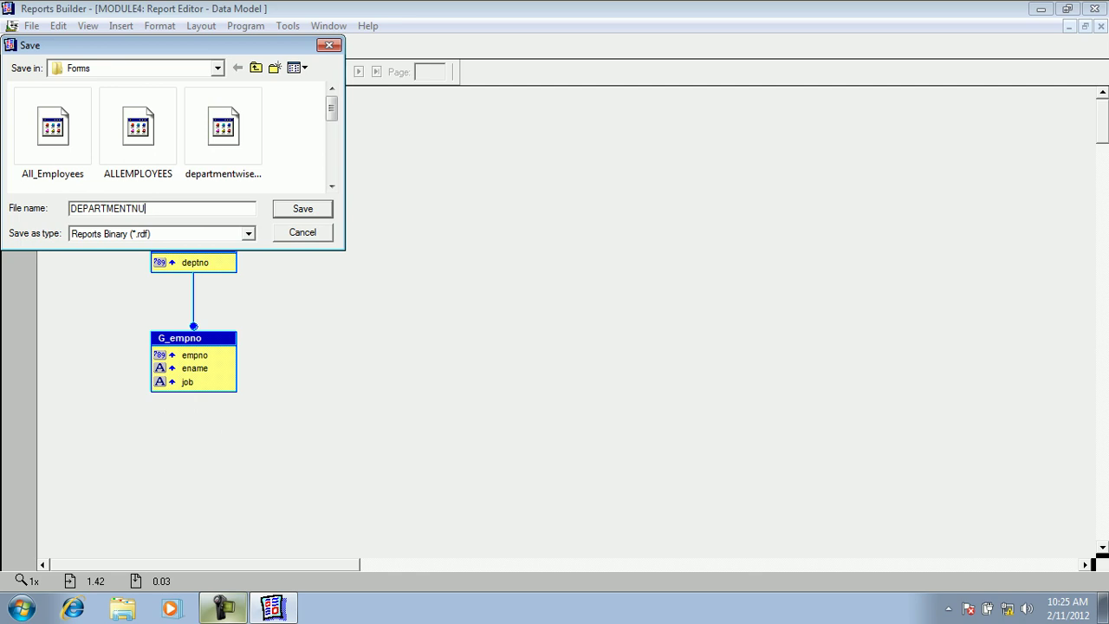
{"action": "type", "text": "MBERWISE"}
{"action": "key", "text": "Return"}
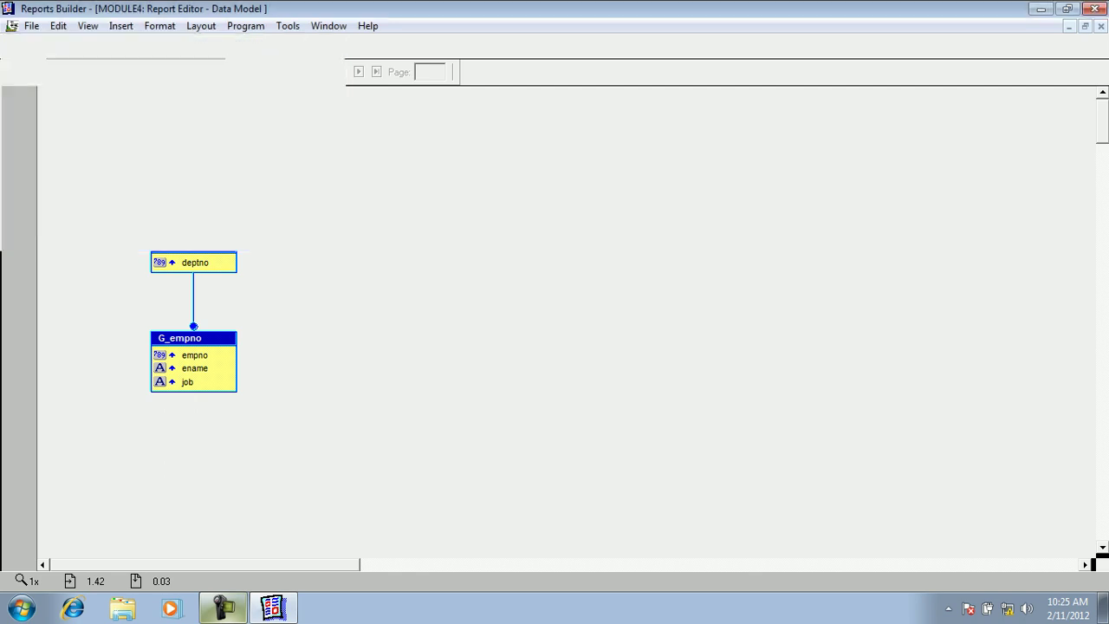
- Return to the Object Navigator and remove the DEPARTMENTNUMBERWISE report from it
{"action": "key", "text": "F5"}
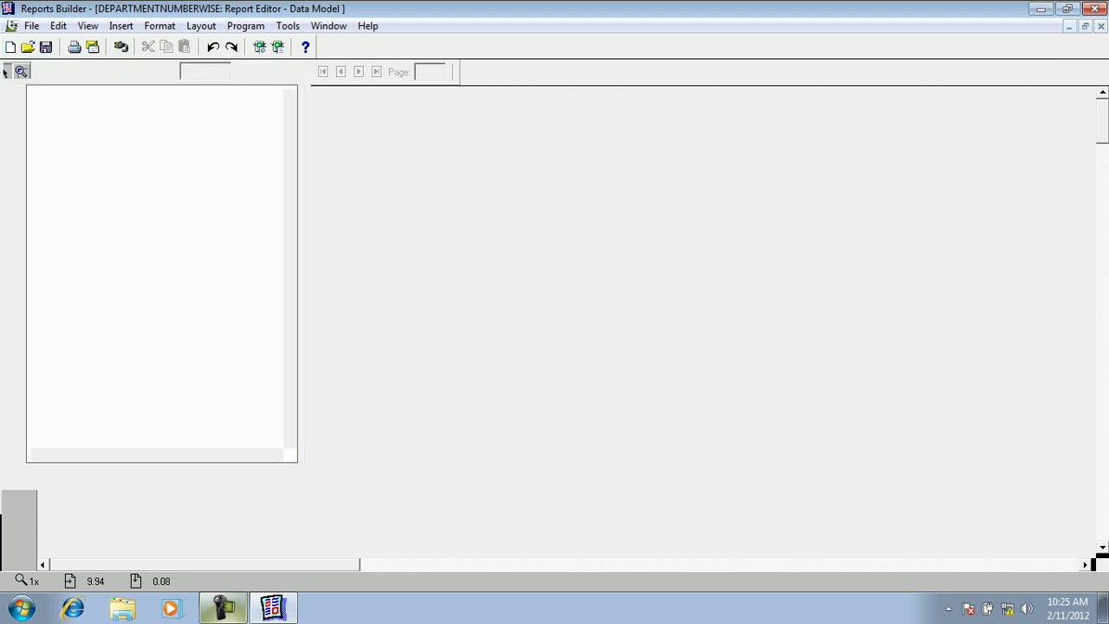
{"action": "left_click", "coordinate": [50, 108]}
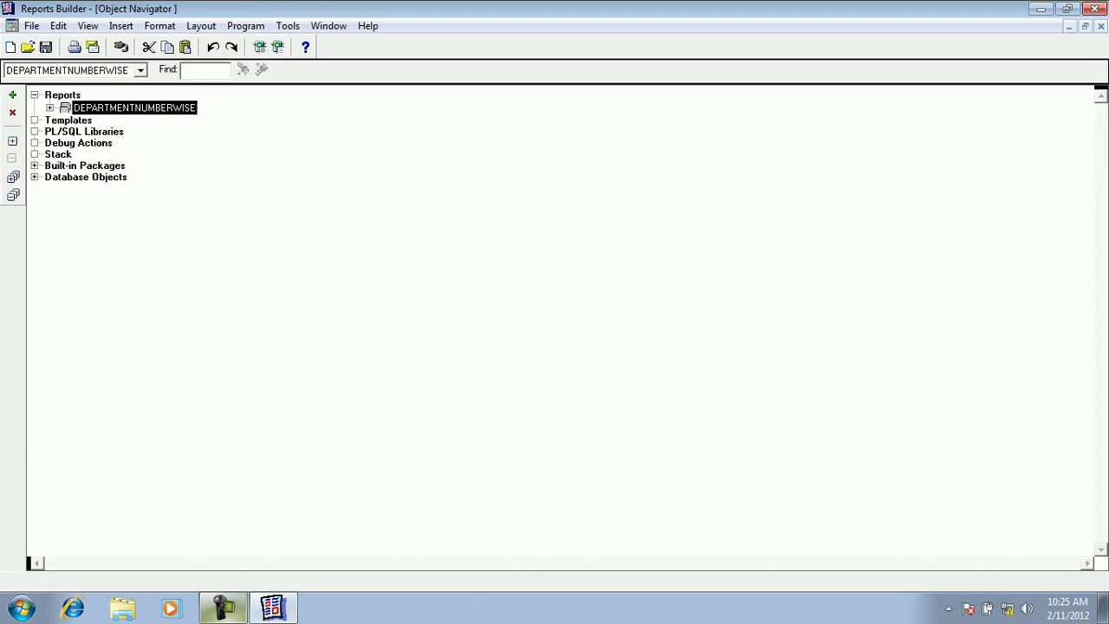
{"action": "left_click", "coordinate": [12, 113]}
{"action": "key", "text": "Left"}
{"action": "key", "text": "Return"}
{"action": "key", "text": "space"}
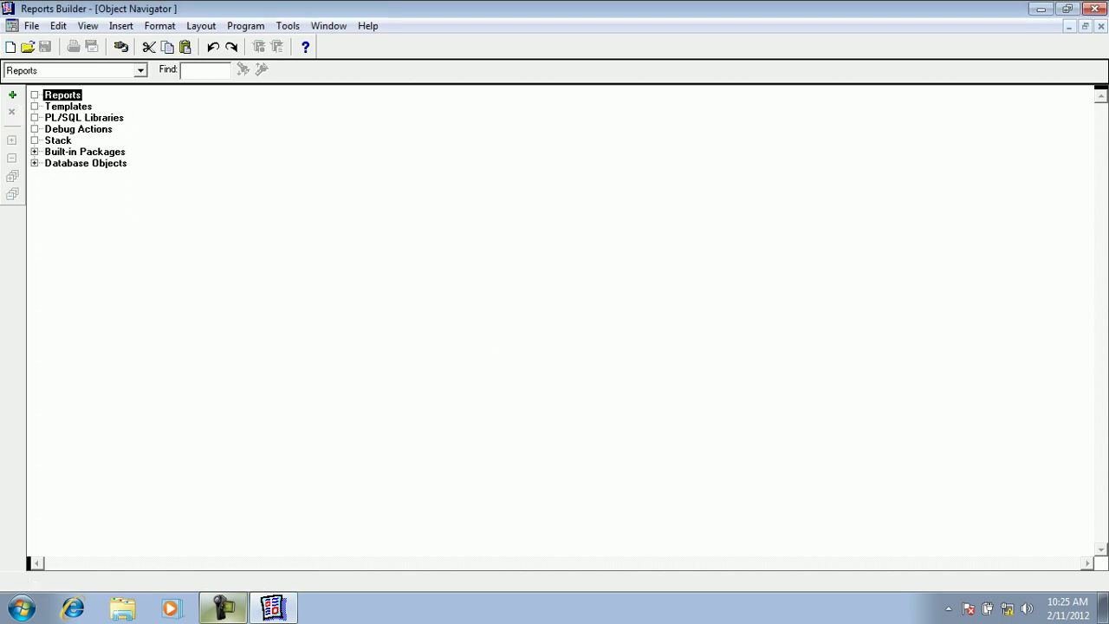
- Create a further report with the Report Wizard, keeping the default layout type and choosing the Group Left style
{"action": "left_click", "coordinate": [12, 94]}
{"action": "key", "text": "Return"}
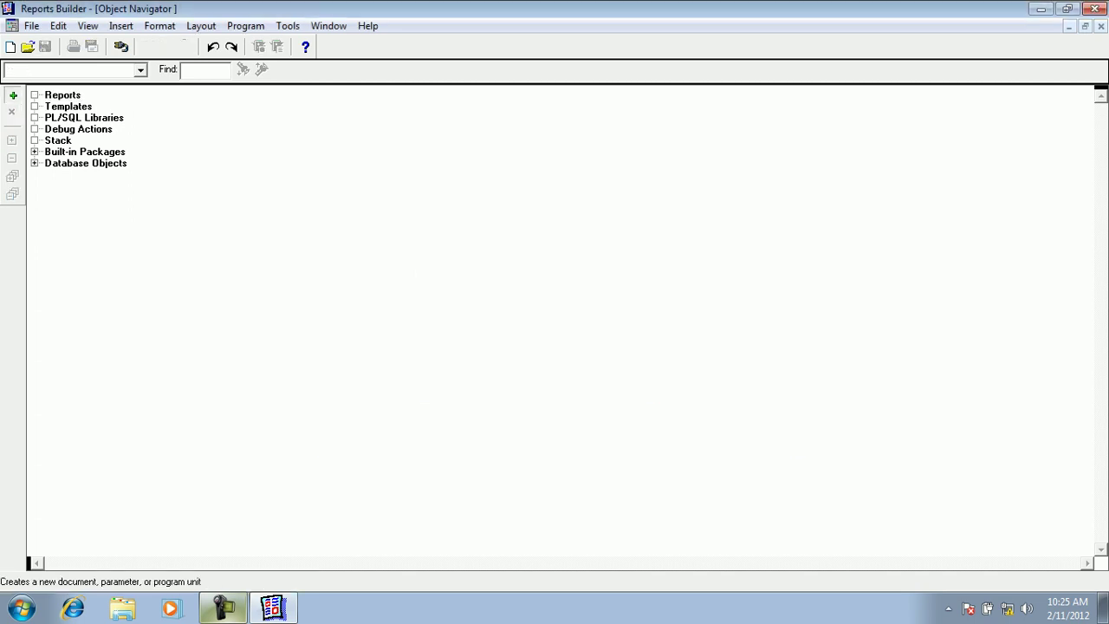
{"action": "key", "text": "Return"}
{"action": "key", "text": "Return"}
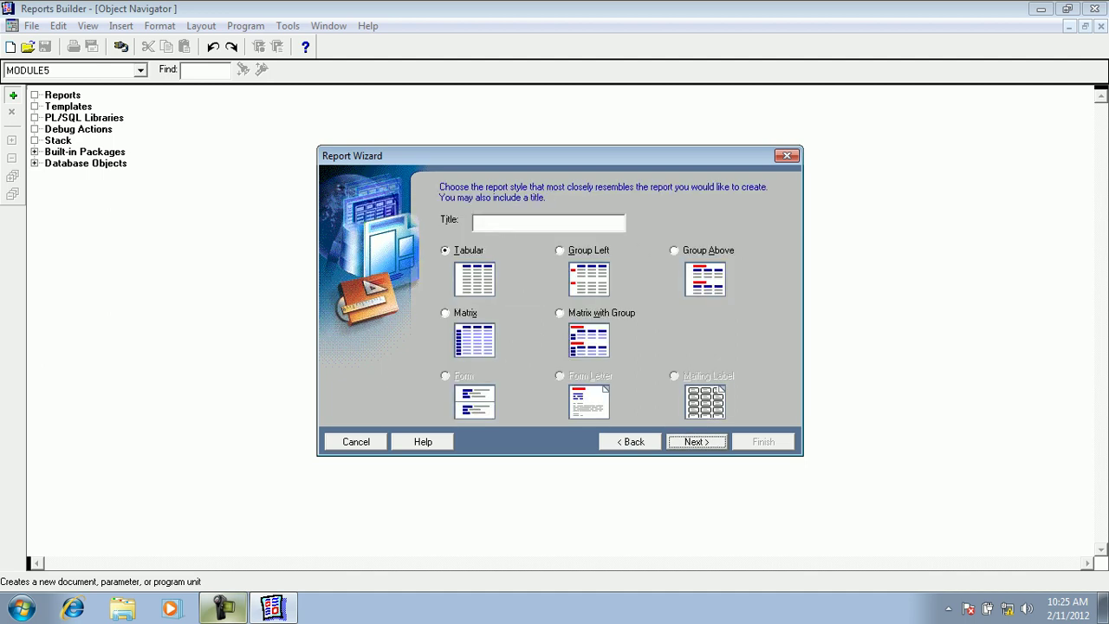
{"action": "key", "text": "Tab"}
- Enter Department Wise Report as the report title and proceed to the data source types
{"action": "left_click", "coordinate": [548, 223]}
{"action": "type", "text": "D"}
{"action": "key", "text": "BackSpace"}
{"action": "key", "text": "Caps_Lock"}
{"action": "type", "text": "Depart"}
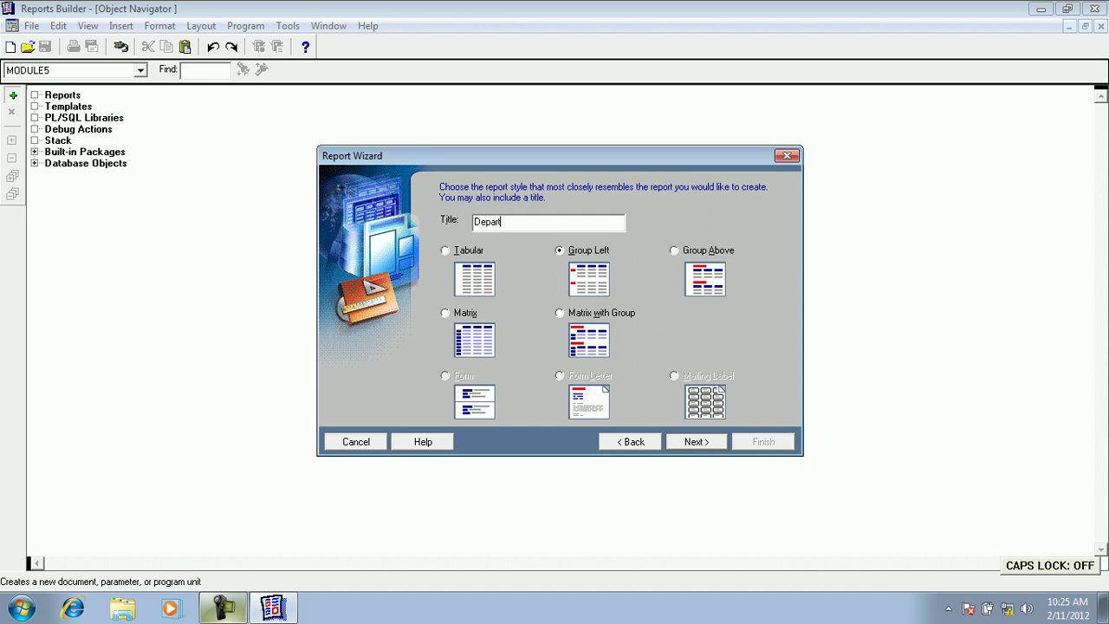
{"action": "type", "text": "ment Wise Report"}
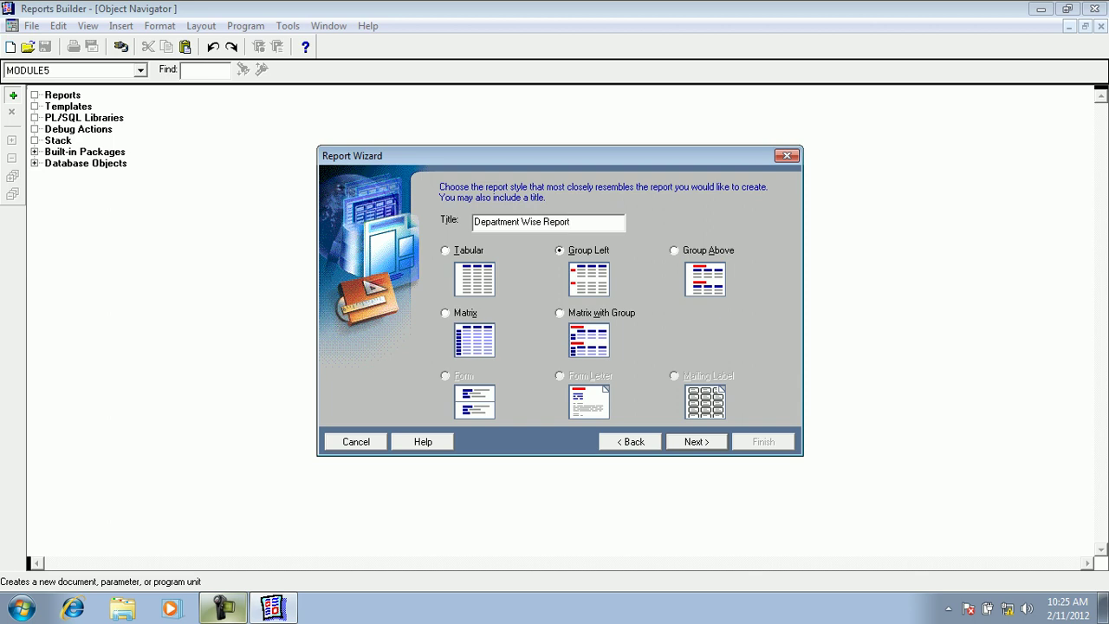
{"action": "key", "text": "Return"}
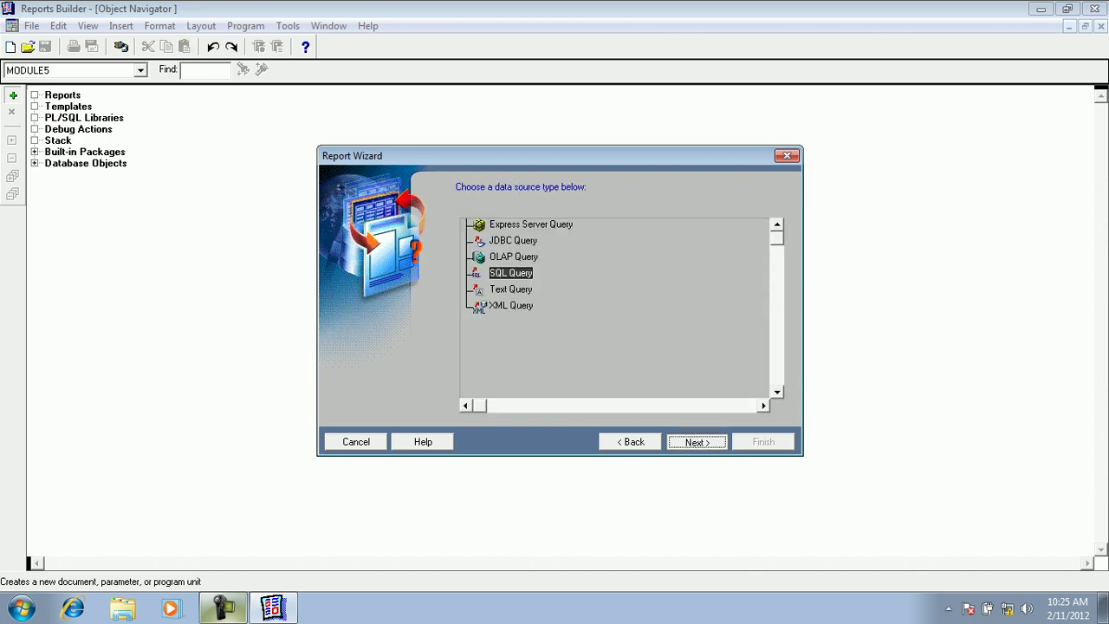
- Define the SQL Query data source as select dname, empno, ename, job from dept,emp where emp.deptno = dept.deptno
{"action": "key", "text": "Return"}
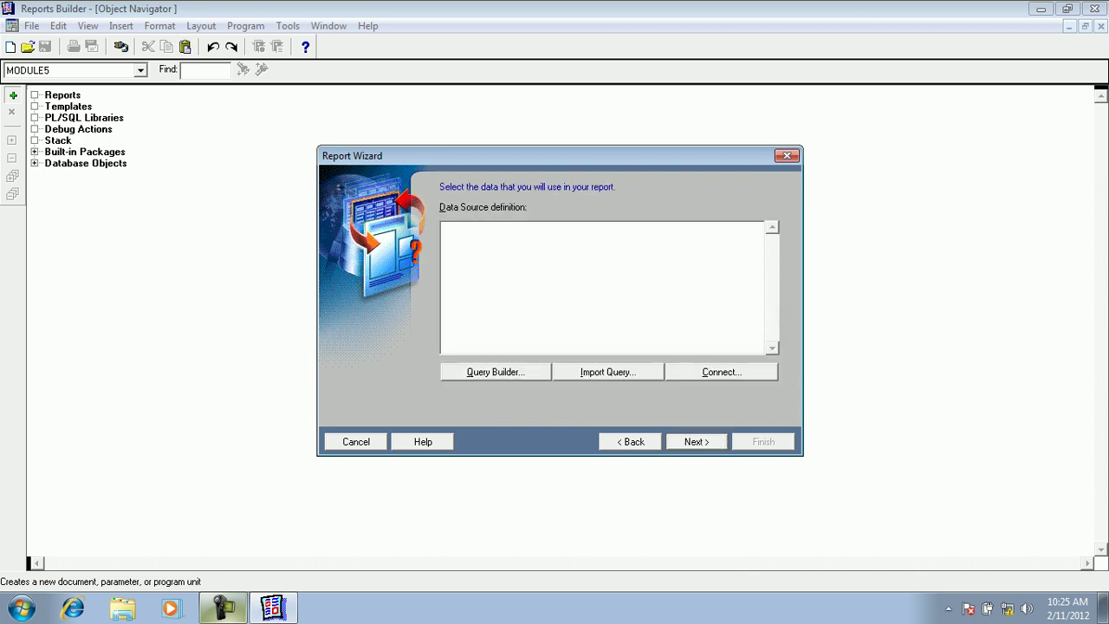
{"action": "type", "text": "select dname, empno, ename, j"}
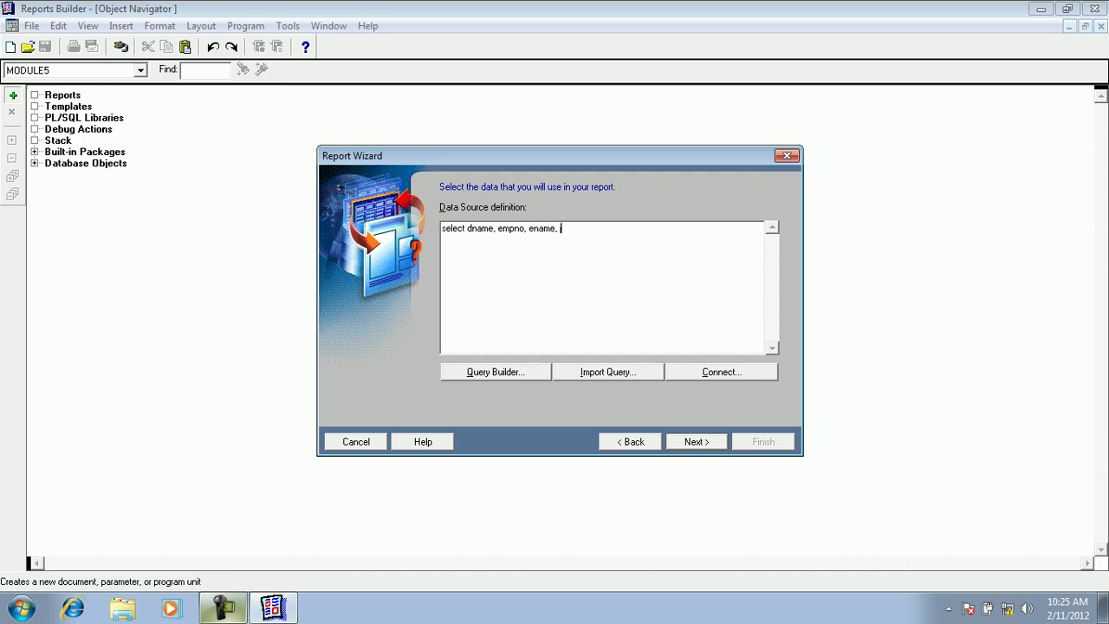
{"action": "type", "text": "ob from dept,emp where"}
{"action": "key", "text": "Return"}
{"action": "type", "text": "emp.deptno = deptn"}
{"action": "key", "text": "BackSpace"}
{"action": "type", "text": ".dept"}
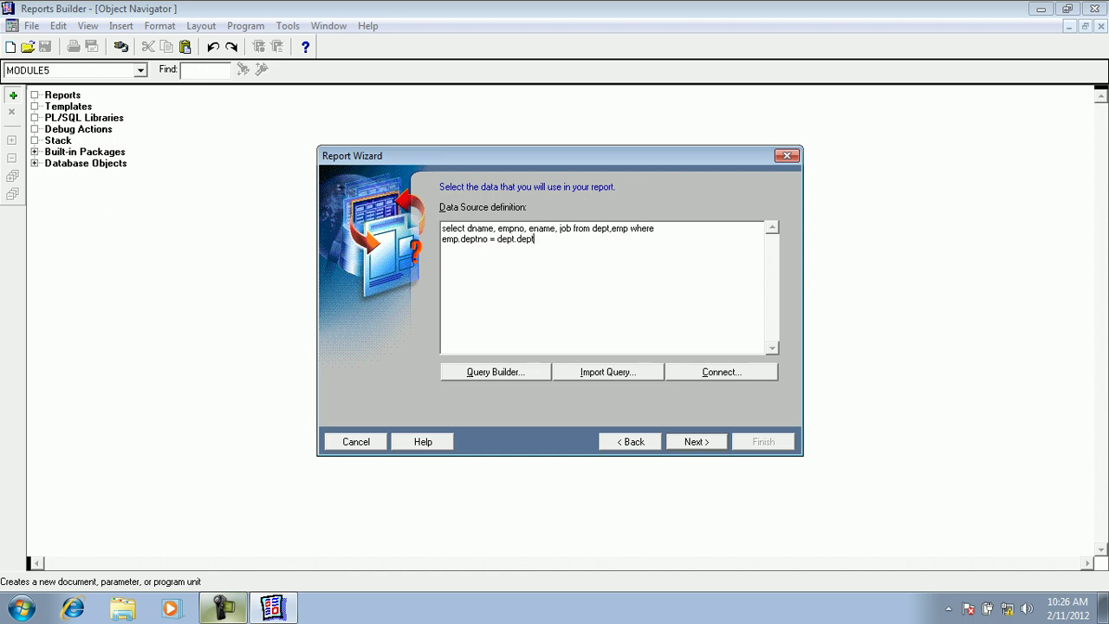
{"action": "type", "text": "no"}
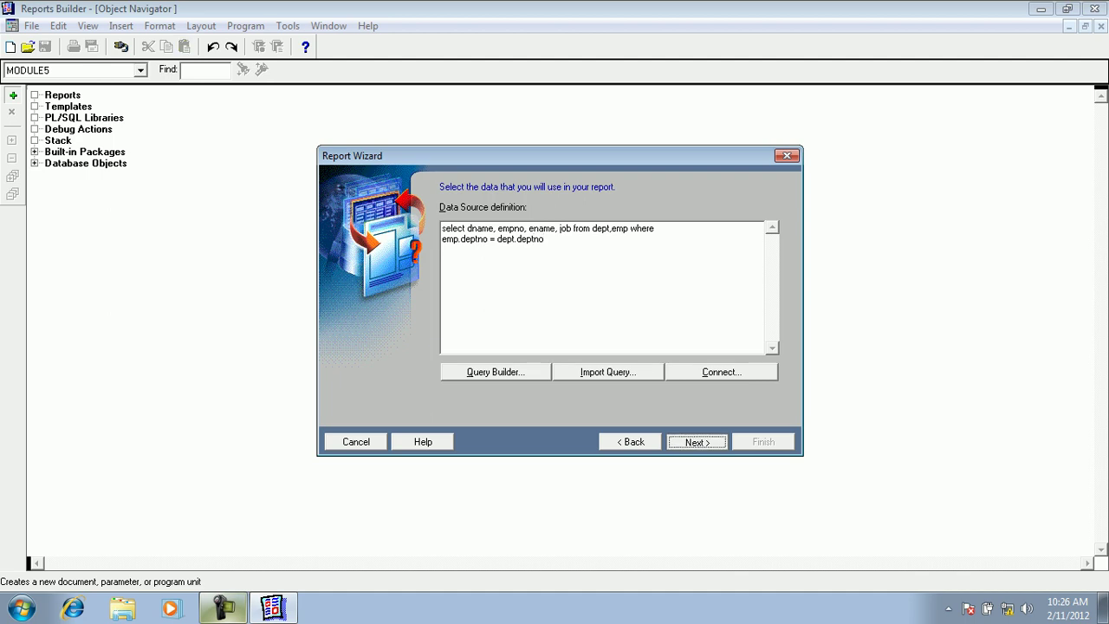
{"action": "left_click", "coordinate": [697, 442]}
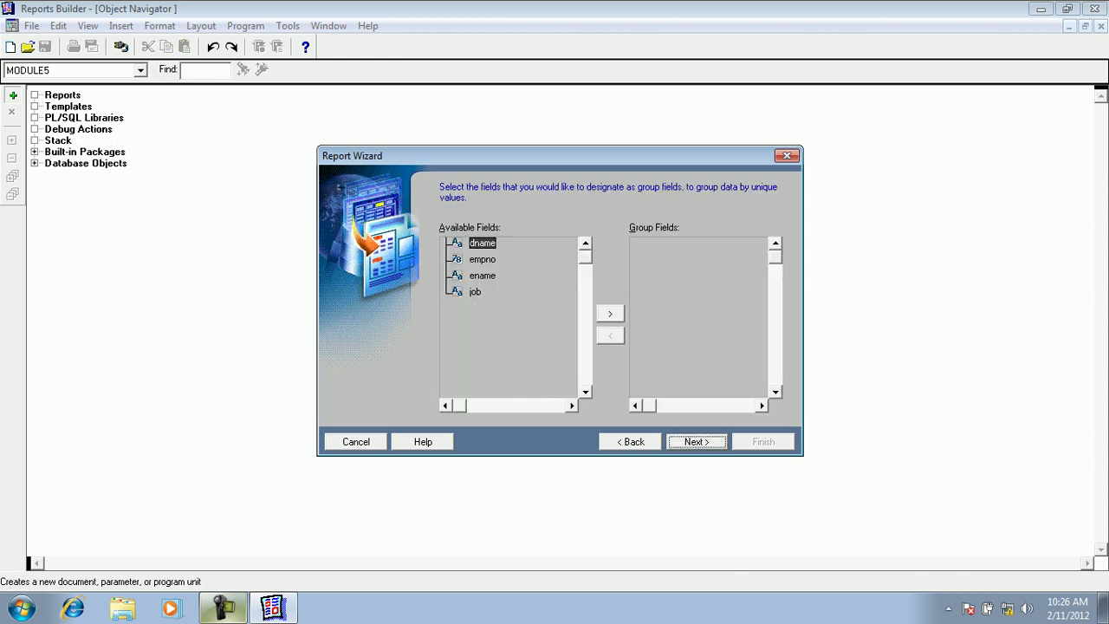
- Designate dname as the group field and add all remaining fields to the displayed fields
{"action": "left_click", "coordinate": [610, 313]}
{"action": "left_click", "coordinate": [697, 442]}
{"action": "left_click", "coordinate": [610, 314]}
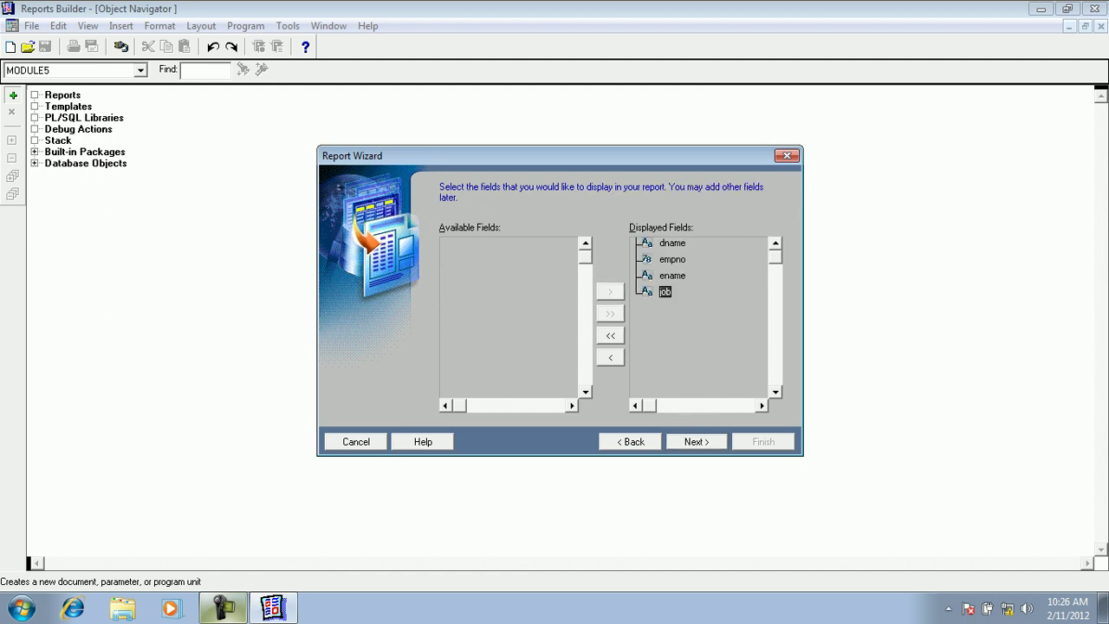
- Skip the totals, keep the default labels and Beige template, and generate the report grouped by dname
{"action": "key", "text": "alt+n"}
{"action": "key", "text": "alt+n"}
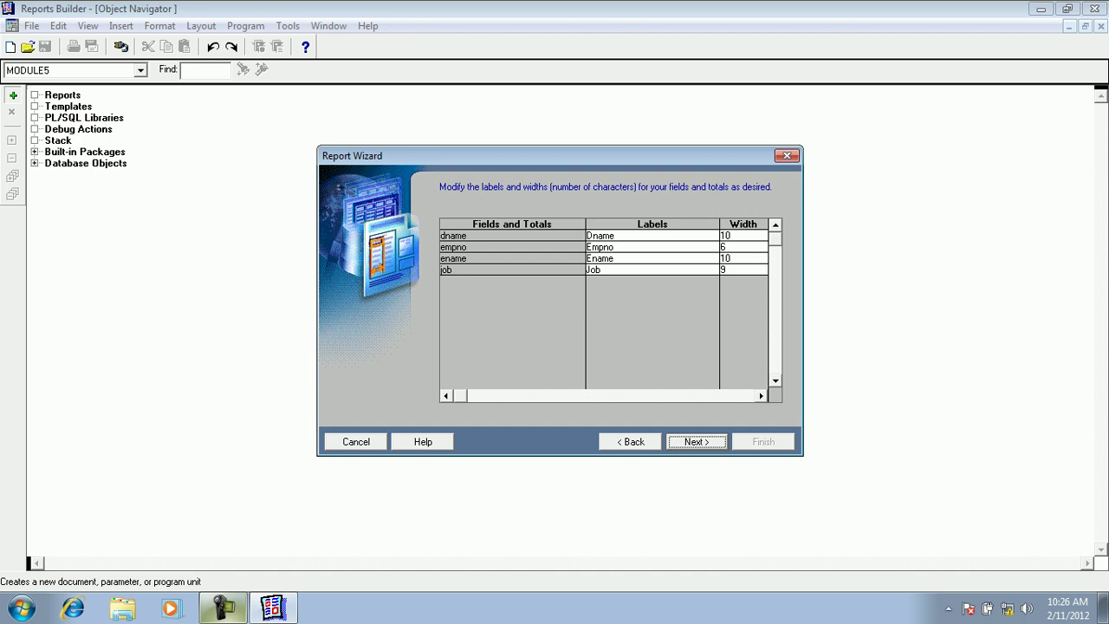
{"action": "key", "text": "alt+n"}
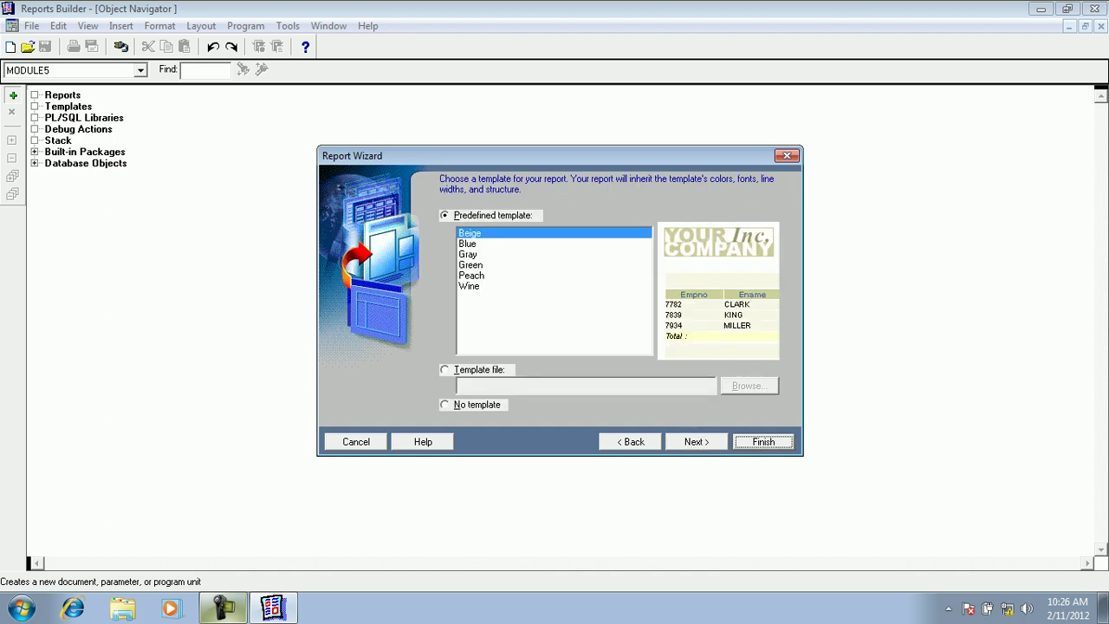
{"action": "key", "text": "Return"}
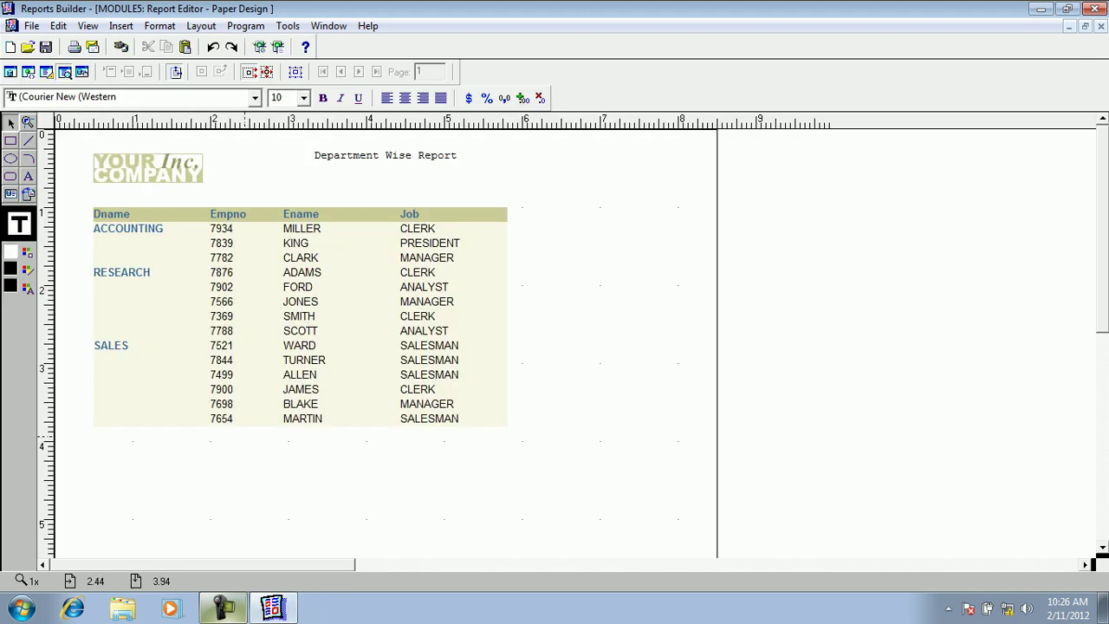
- Close the department name report's editor and start saving the report as type Reports Binary (*.rdf)
{"action": "left_click", "coordinate": [1101, 26]}
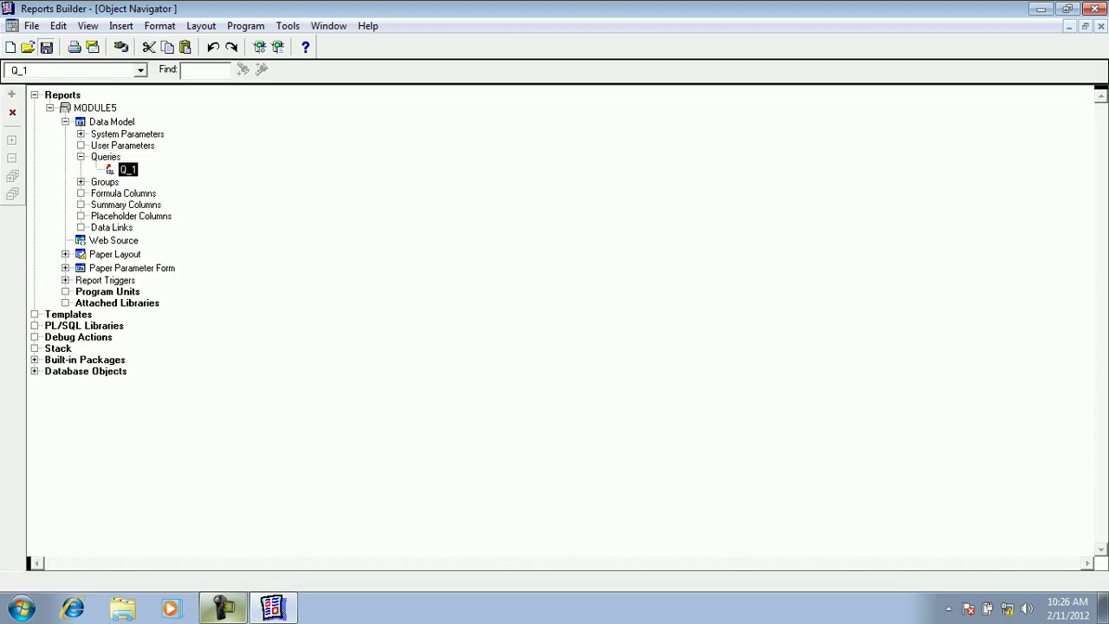
{"action": "left_click", "coordinate": [46, 47]}
{"action": "left_click", "coordinate": [248, 234]}
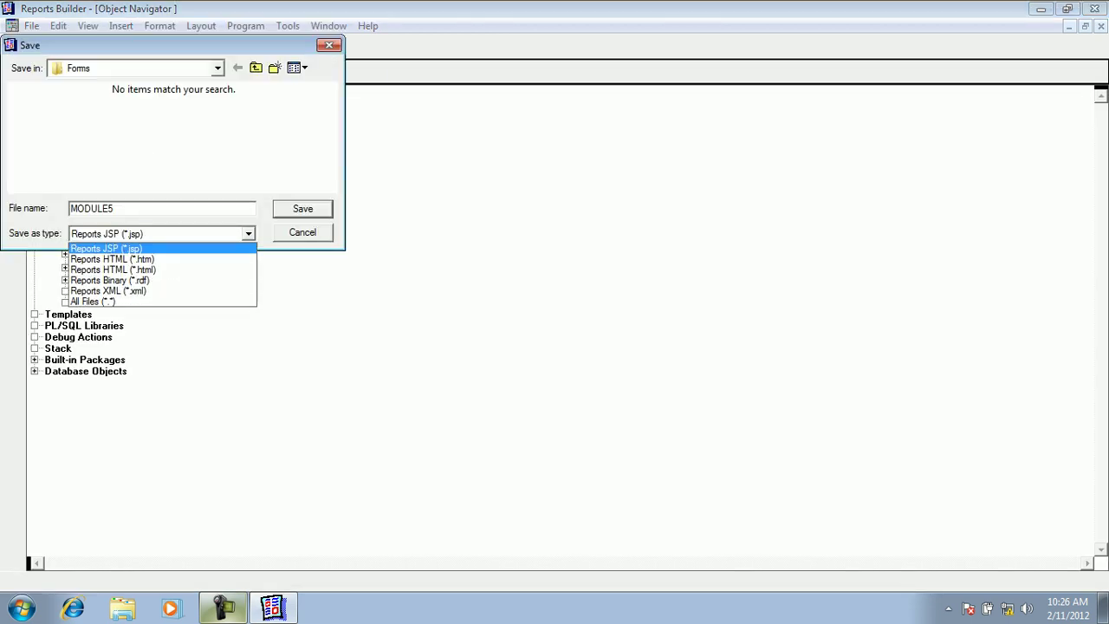
{"action": "left_click", "coordinate": [156, 280]}
- Name the report file DEPARTMENTNAMEWISE.rdf and save it in the Forms folder
{"action": "left_click", "coordinate": [116, 208]}
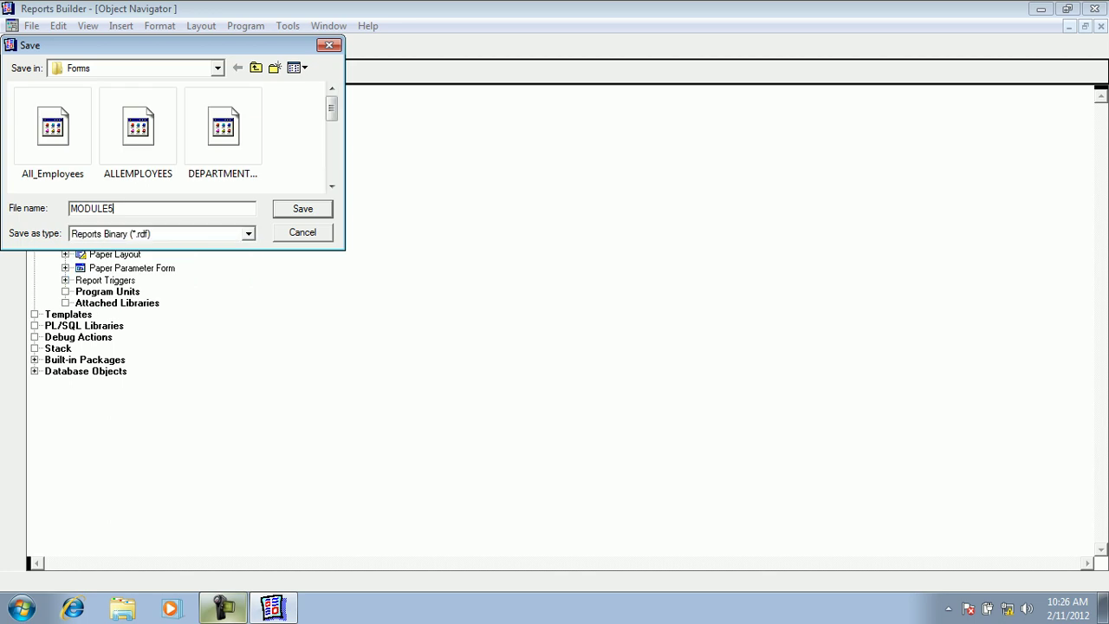
{"action": "key", "text": "BackSpace"}
{"action": "key", "text": "BackSpace"}
{"action": "key", "text": "BackSpace"}
{"action": "key", "text": "BackSpace"}
{"action": "key", "text": "BackSpace"}
{"action": "key", "text": "BackSpace"}
{"action": "key", "text": "BackSpace"}
{"action": "type", "text": "dep"}
{"action": "key", "text": "Down"}
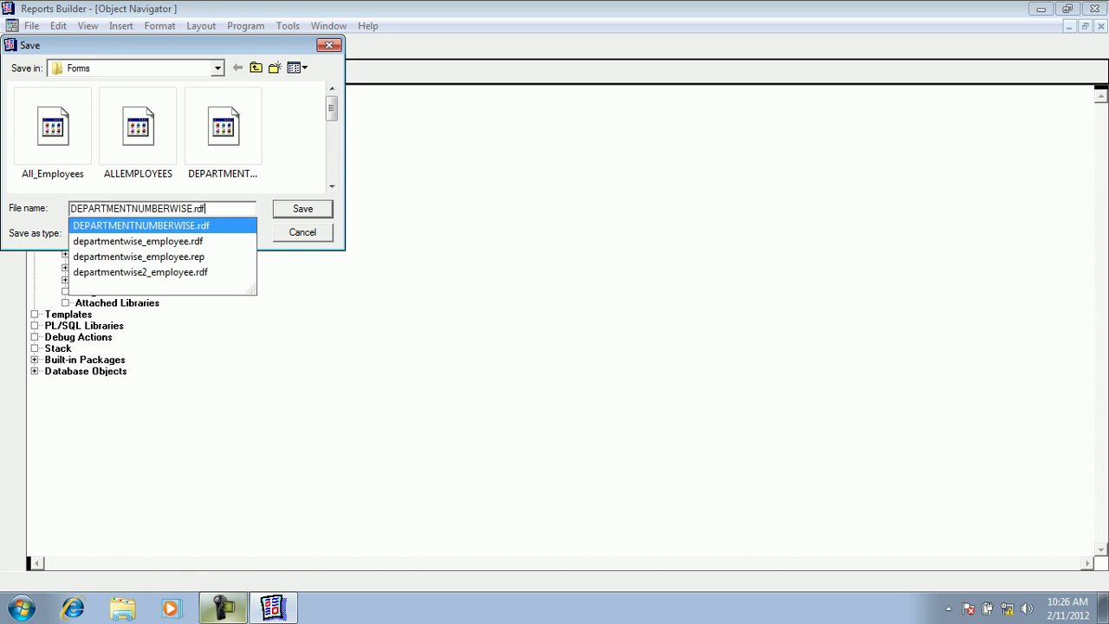
{"action": "left_click", "coordinate": [170, 208]}
{"action": "key", "text": "BackSpace"}
{"action": "key", "text": "BackSpace"}
{"action": "key", "text": "BackSpace"}
{"action": "key", "text": "BackSpace"}
{"action": "key", "text": "BackSpace"}
{"action": "key", "text": "BackSpace"}
{"action": "type", "text": "Name"}
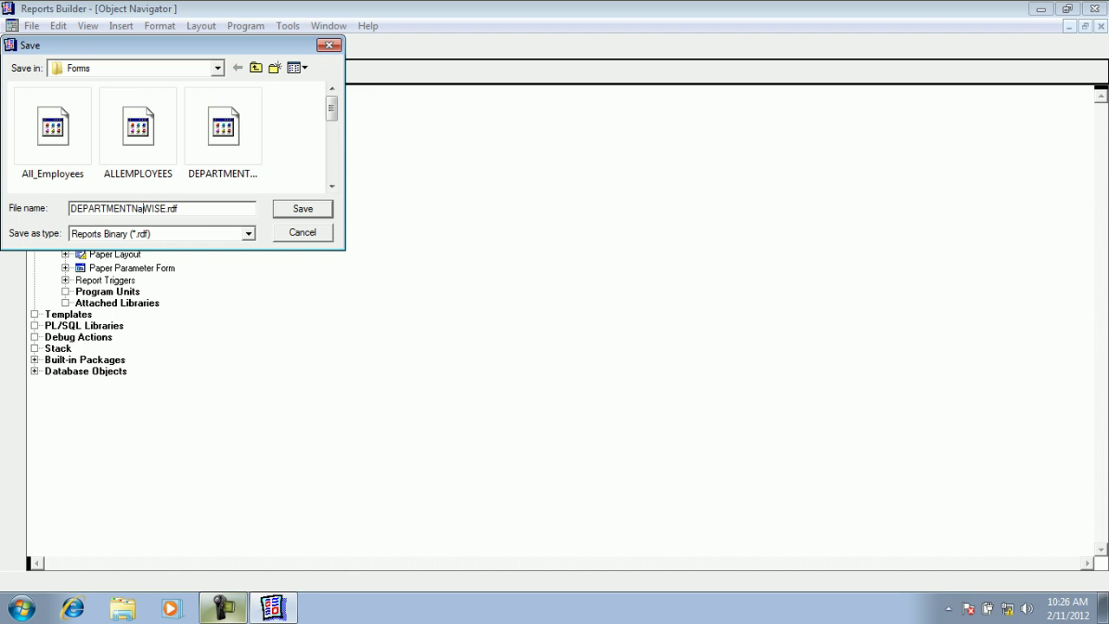
{"action": "key", "text": "Return"}
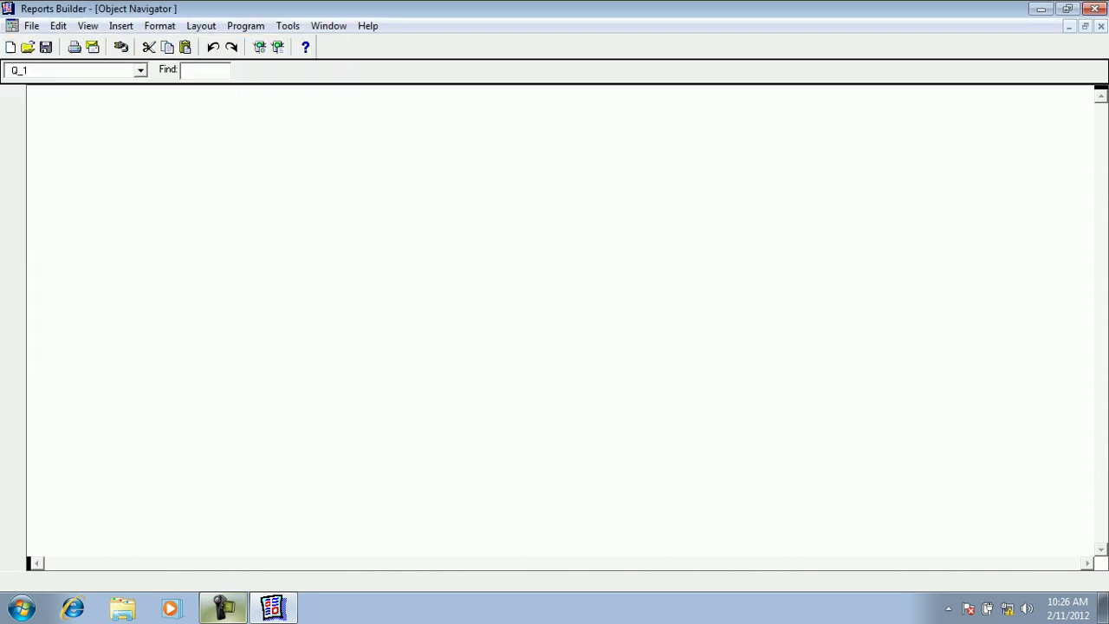
- Collapse the DEPARTMENTNAMEWISE report in the Object Navigator and close it
{"action": "left_click", "coordinate": [65, 121]}
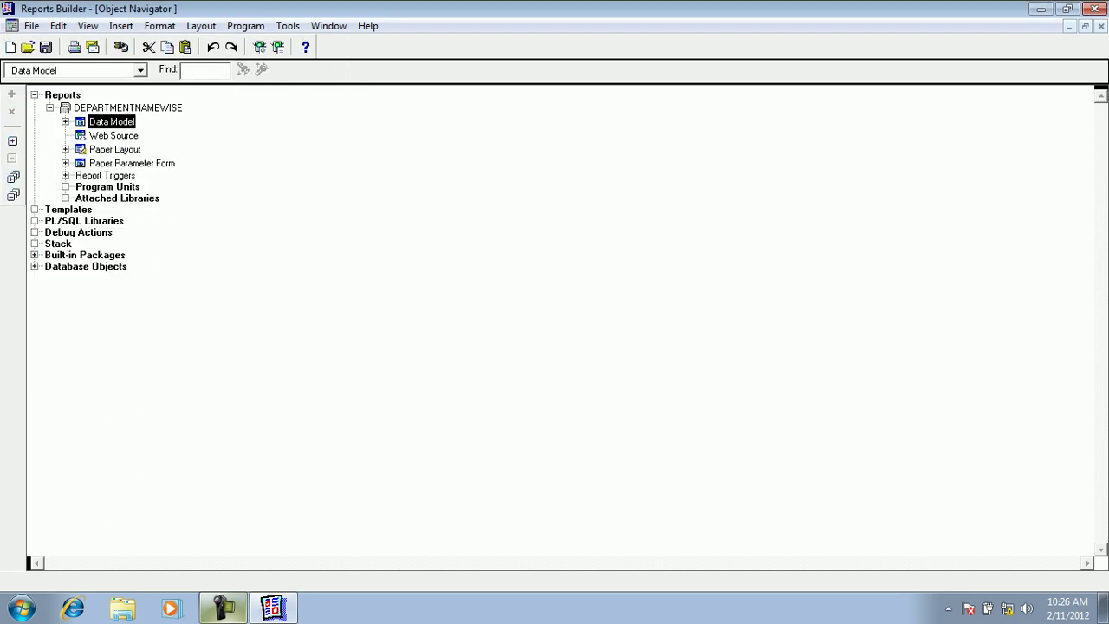
{"action": "left_click", "coordinate": [274, 609]}
{"action": "left_click", "coordinate": [274, 608]}
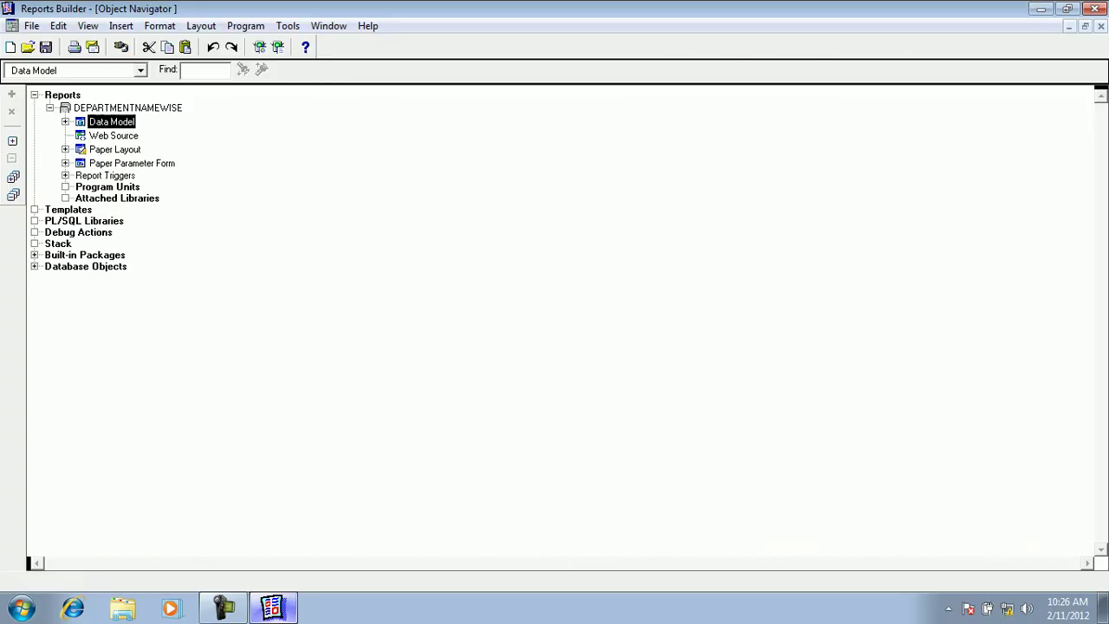
{"action": "left_click", "coordinate": [50, 107]}
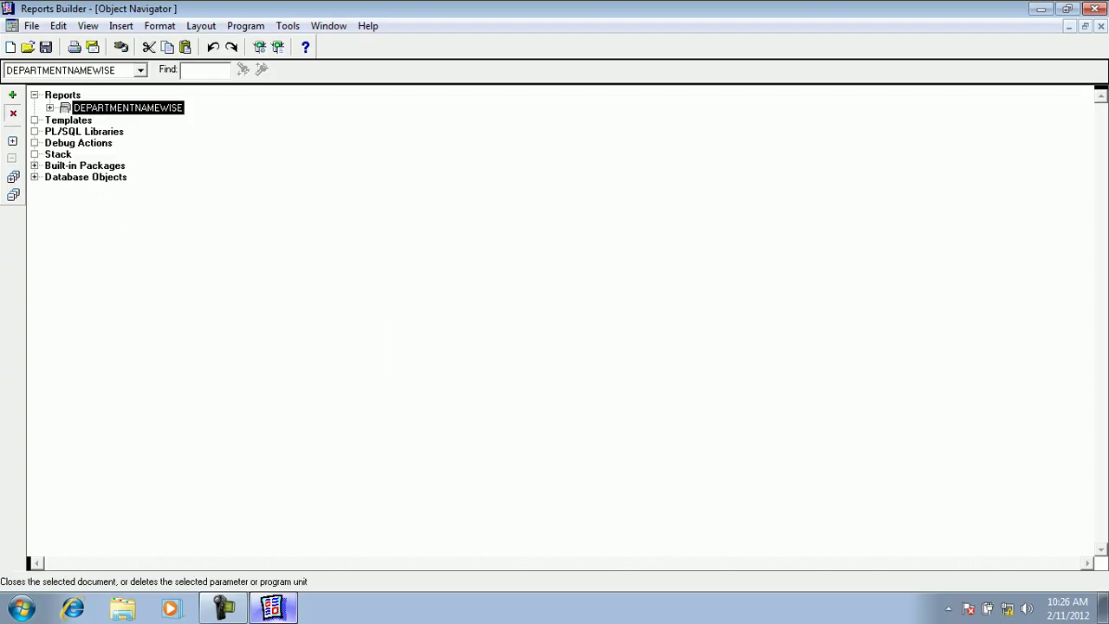
{"action": "left_click", "coordinate": [12, 112]}
{"action": "left_click", "coordinate": [537, 351]}
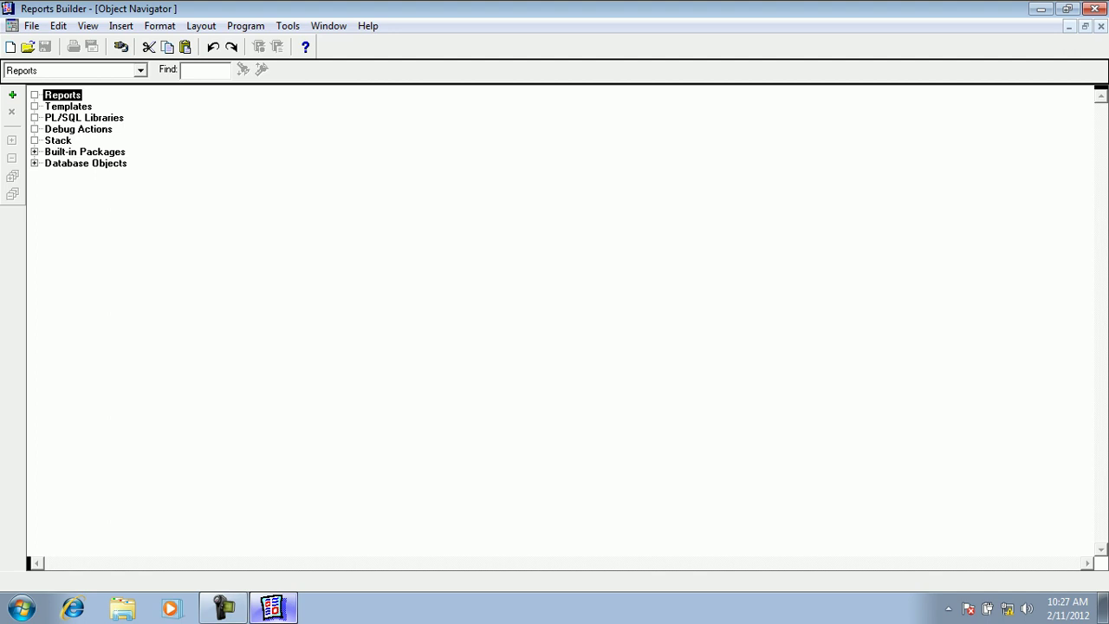
- Start a new Report Wizard report in Group Above style without a title and proceed to the SQL data source definition
{"action": "left_click", "coordinate": [12, 94]}
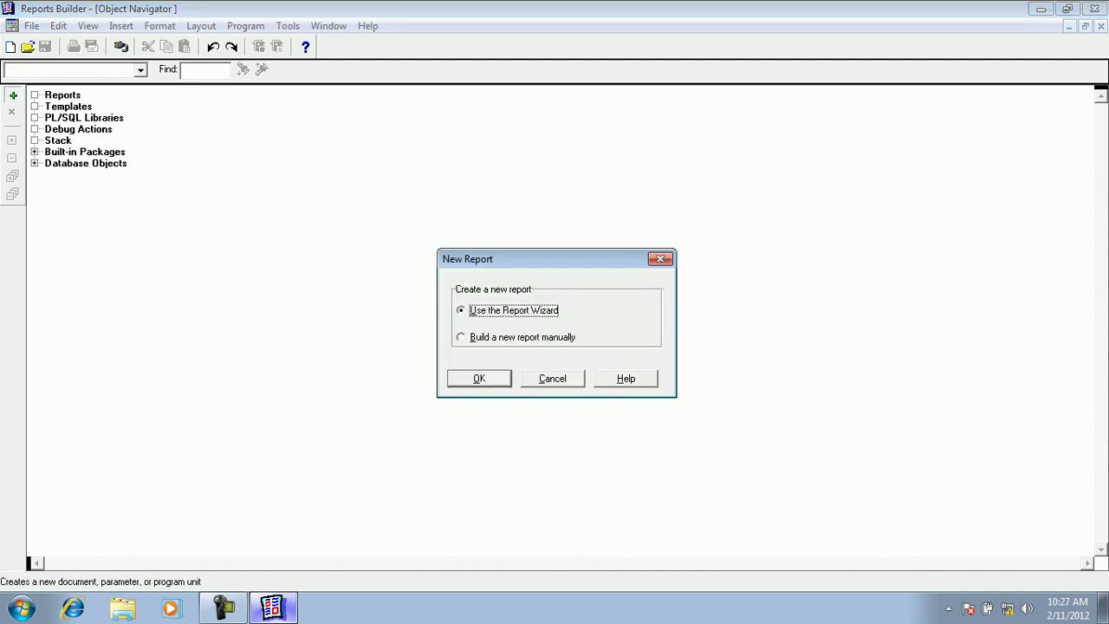
{"action": "key", "text": "Return"}
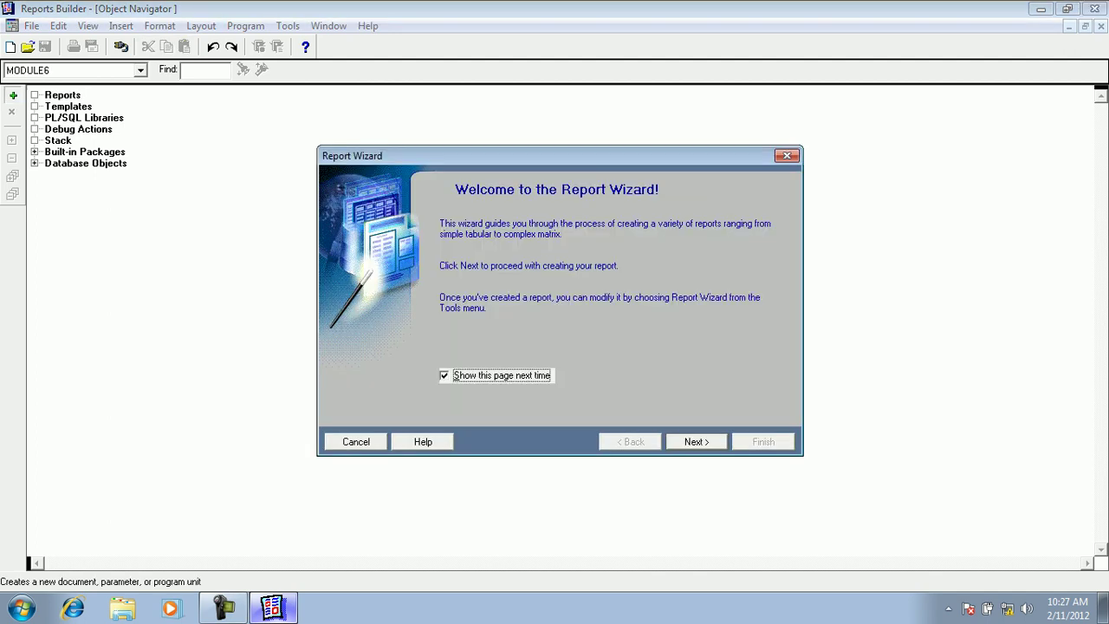
{"action": "key", "text": "Return"}
{"action": "key", "text": "Return"}
{"action": "left_click", "coordinate": [675, 250]}
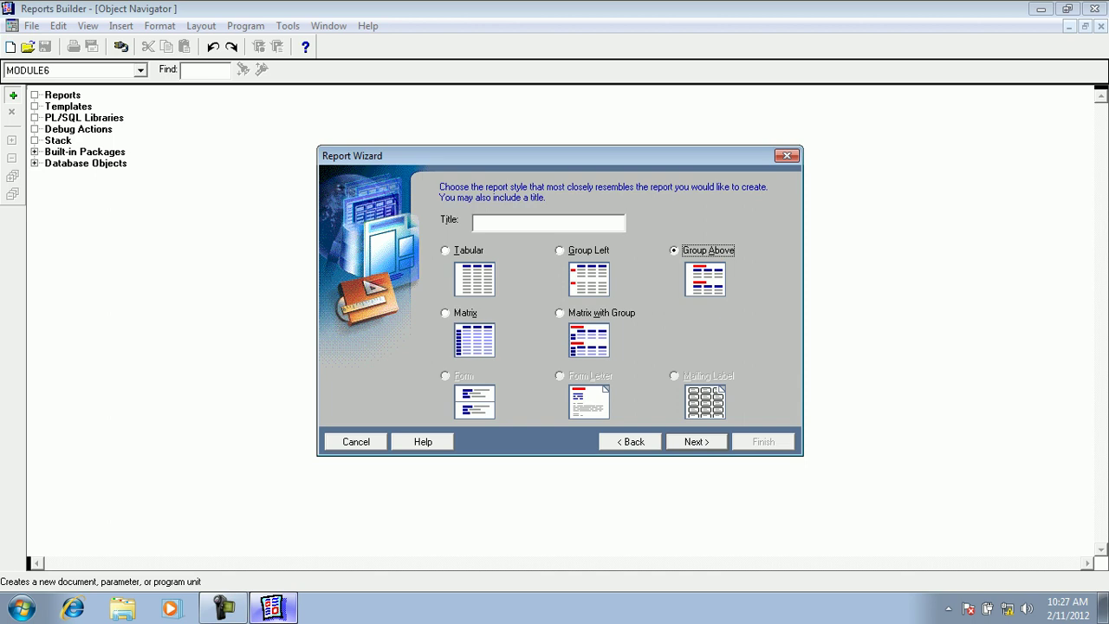
{"action": "left_click", "coordinate": [549, 222]}
{"action": "key", "text": "Return"}
{"action": "key", "text": "Return"}
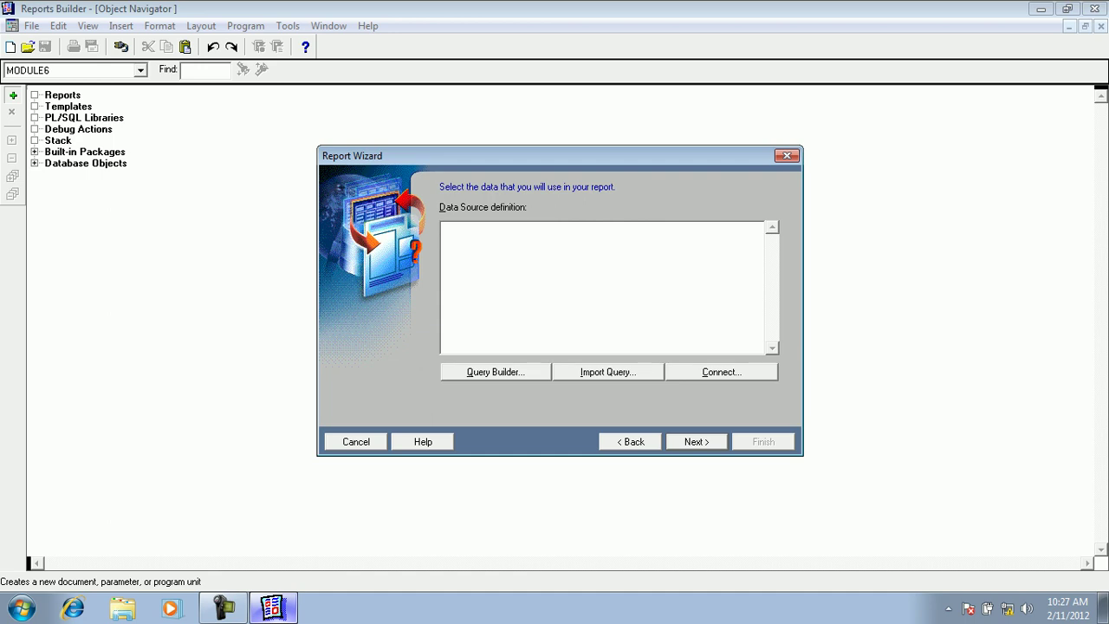
- Define the data source as select job, empno, ename, sal from emp, removing the stray comma after sal
{"action": "type", "text": "select job, empno, ename, sal, from emp"}
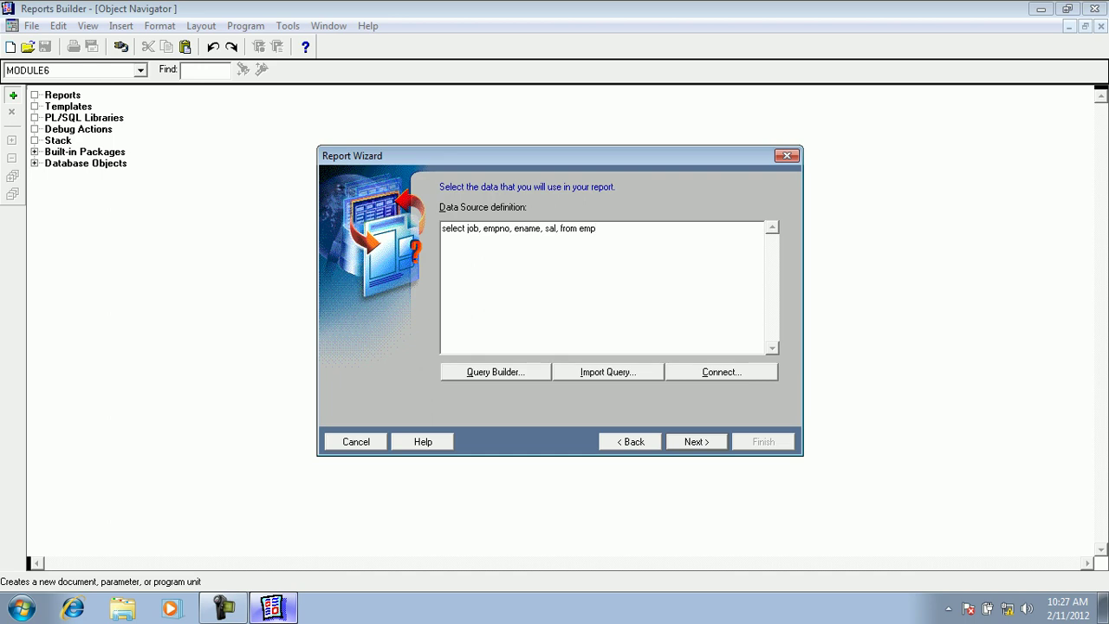
{"action": "left_click", "coordinate": [697, 441]}
{"action": "left_click", "coordinate": [557, 357]}
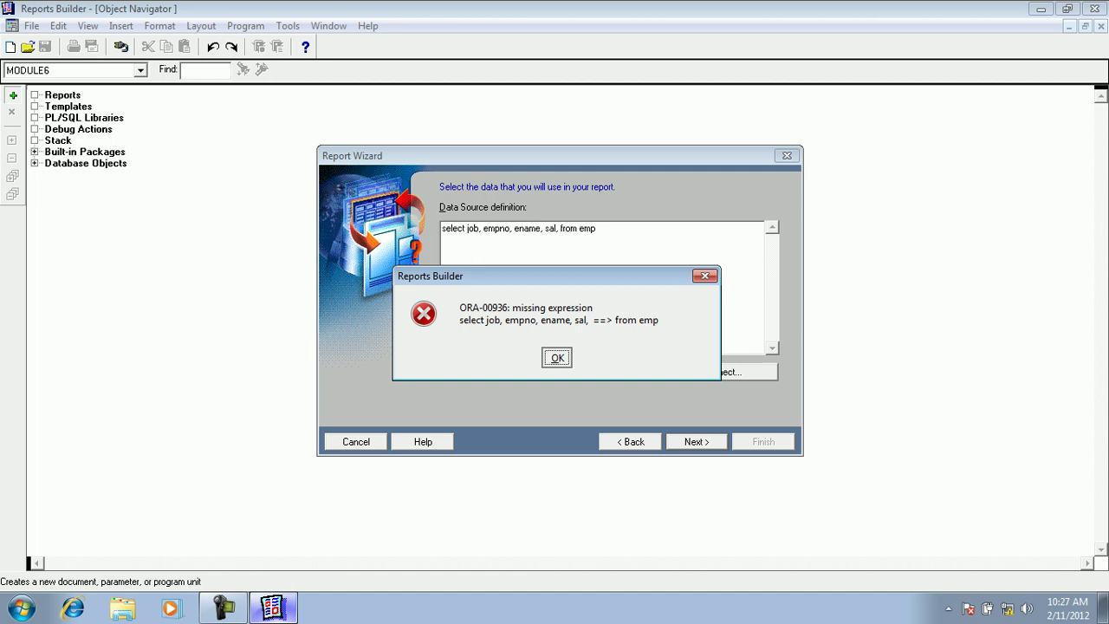
{"action": "key", "text": "Return"}
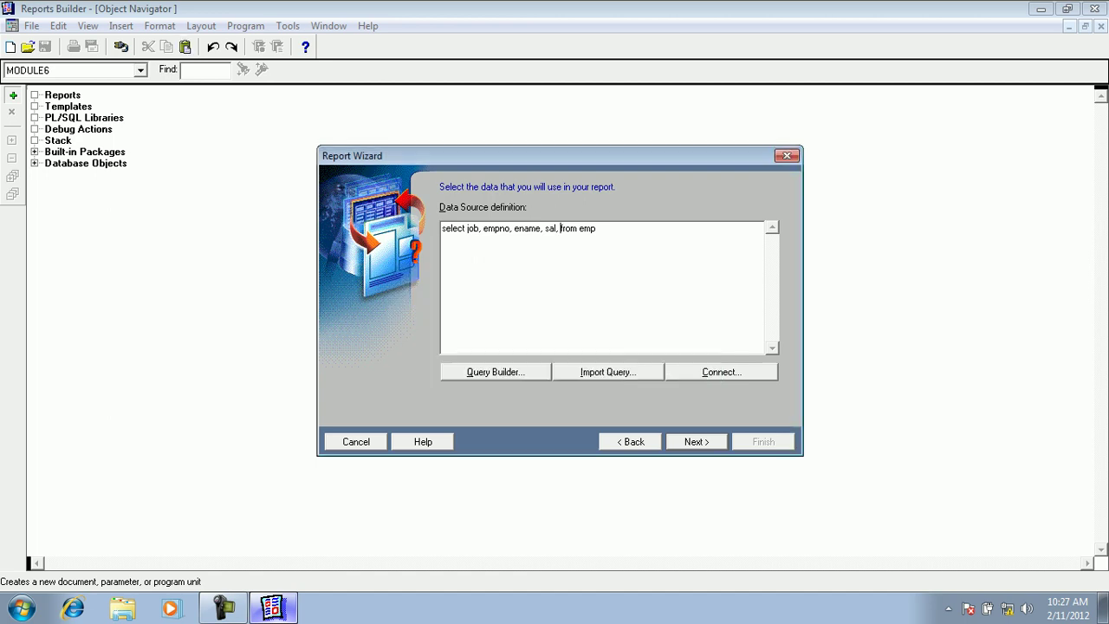
{"action": "key", "text": "BackSpace"}
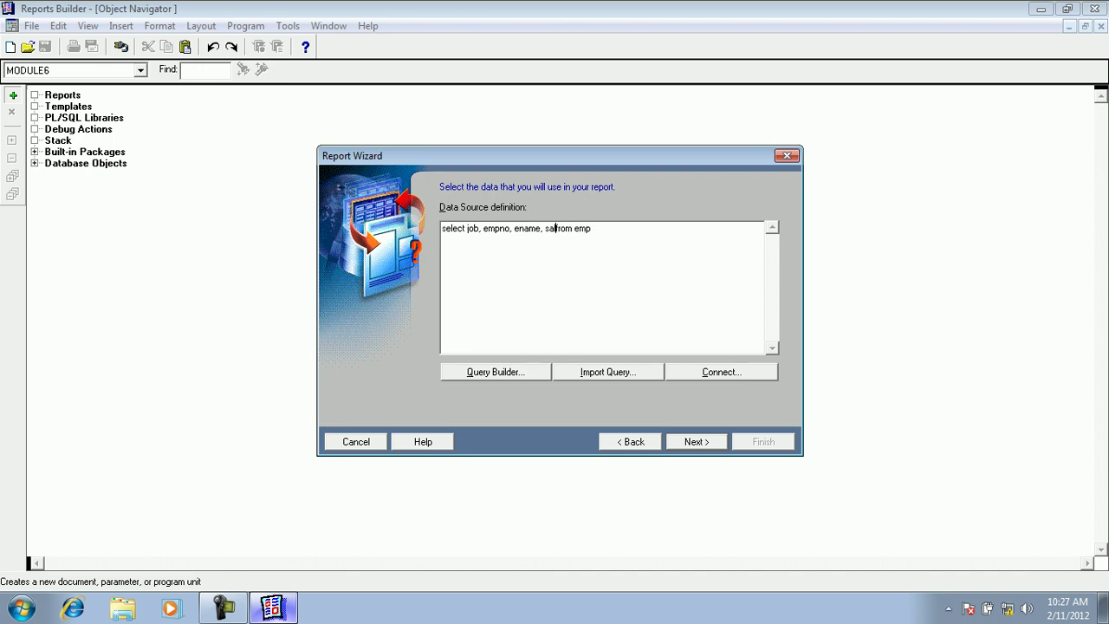
{"action": "left_click", "coordinate": [697, 442]}
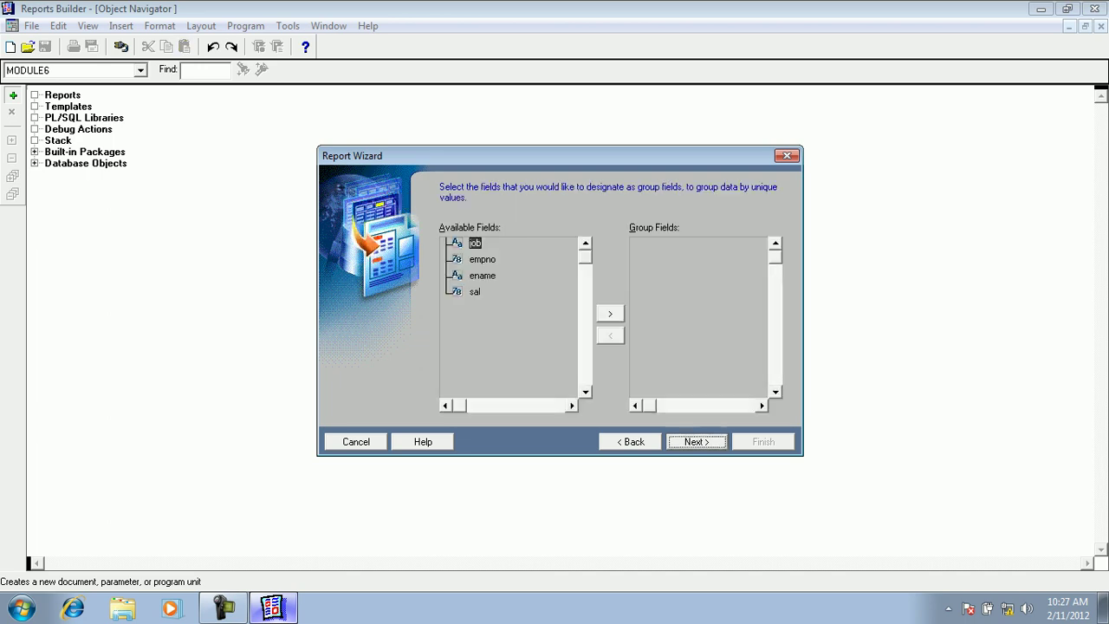
- Designate job as the group field and add all remaining fields to the displayed fields
{"action": "left_click", "coordinate": [610, 313]}
{"action": "key", "text": "alt+n"}
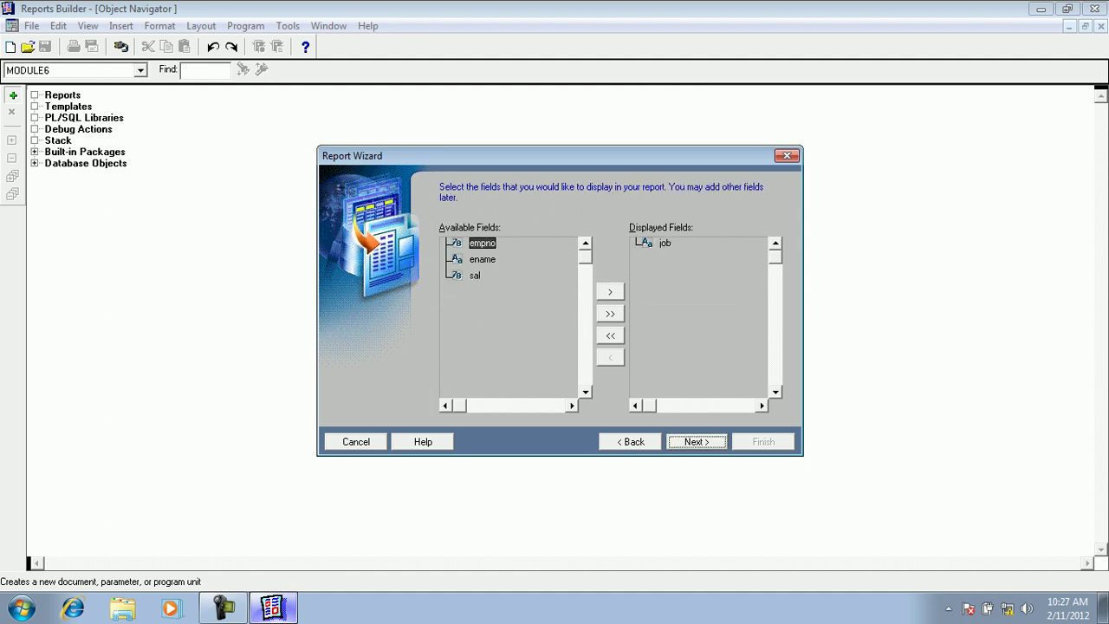
{"action": "left_click", "coordinate": [610, 313]}
- Skip the totals, keep the default labels and Beige template, and generate the Group Above report
{"action": "key", "text": "alt+n"}
{"action": "key", "text": "alt+n"}
{"action": "key", "text": "alt+n"}
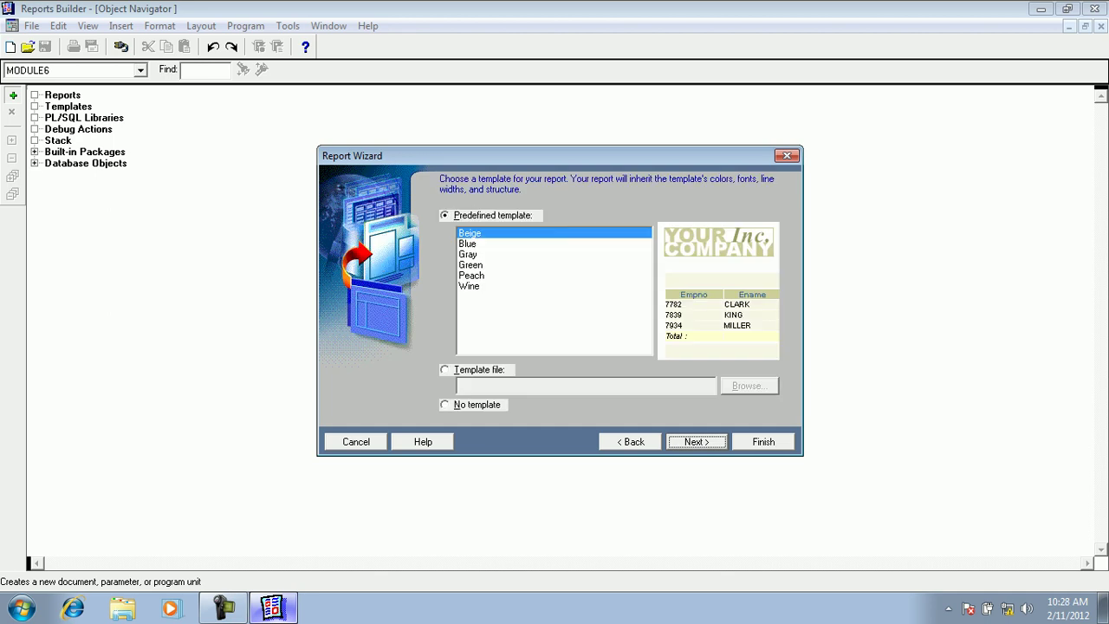
{"action": "key", "text": "Tab"}
{"action": "key", "text": "Return"}
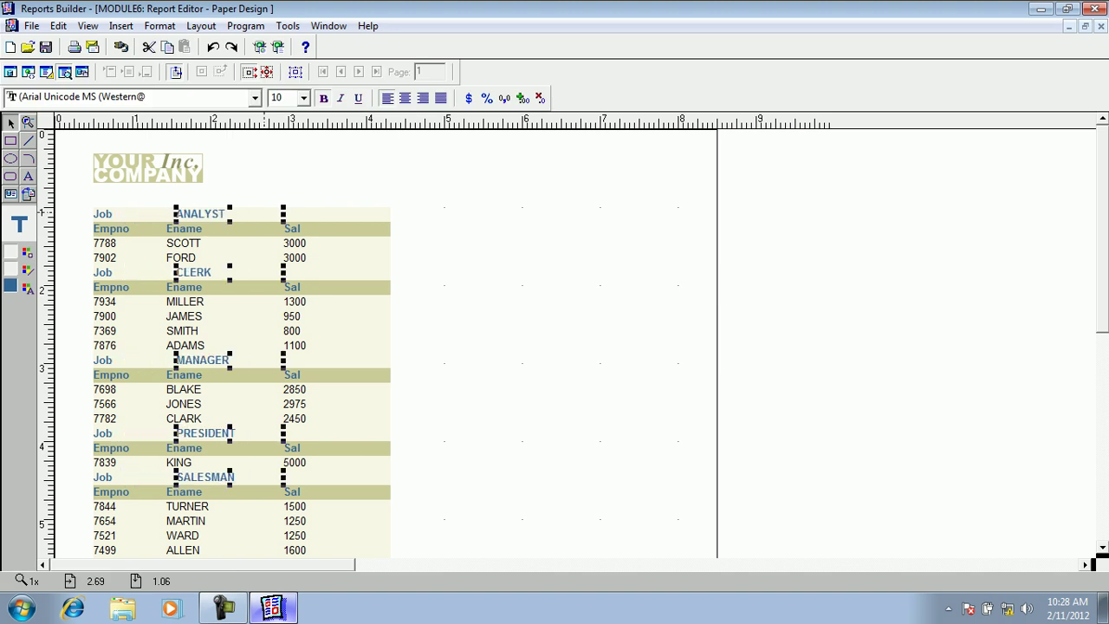
- Examine the job group headings and the employee rows beneath them in the generated Group Above report
{"action": "key", "text": "Left"}
{"action": "left_click", "coordinate": [269, 198]}
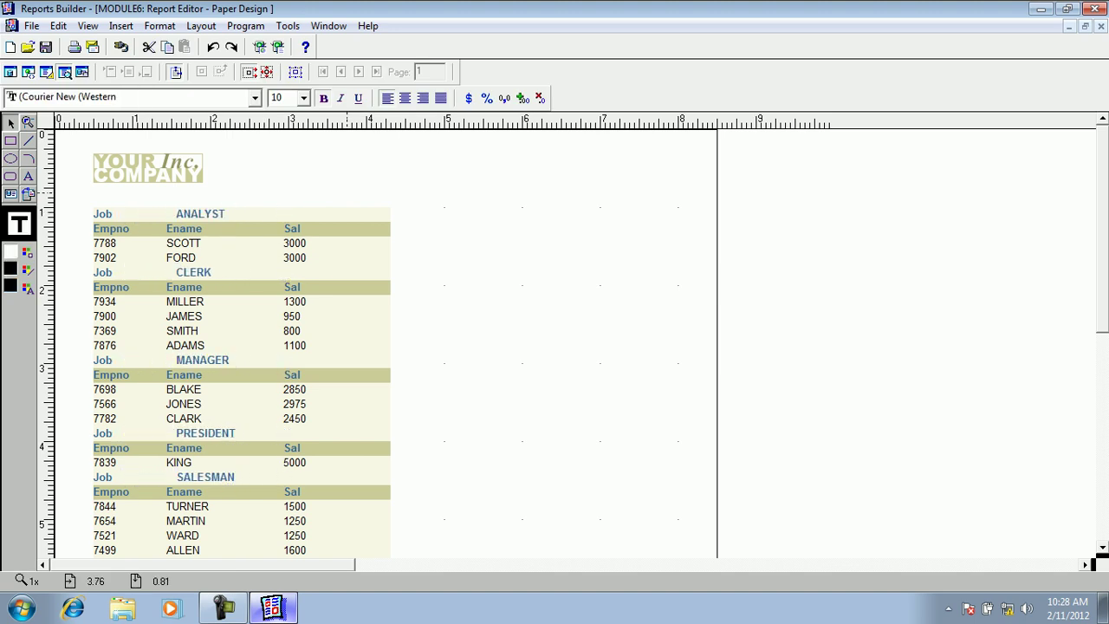
{"action": "left_click", "coordinate": [220, 212]}
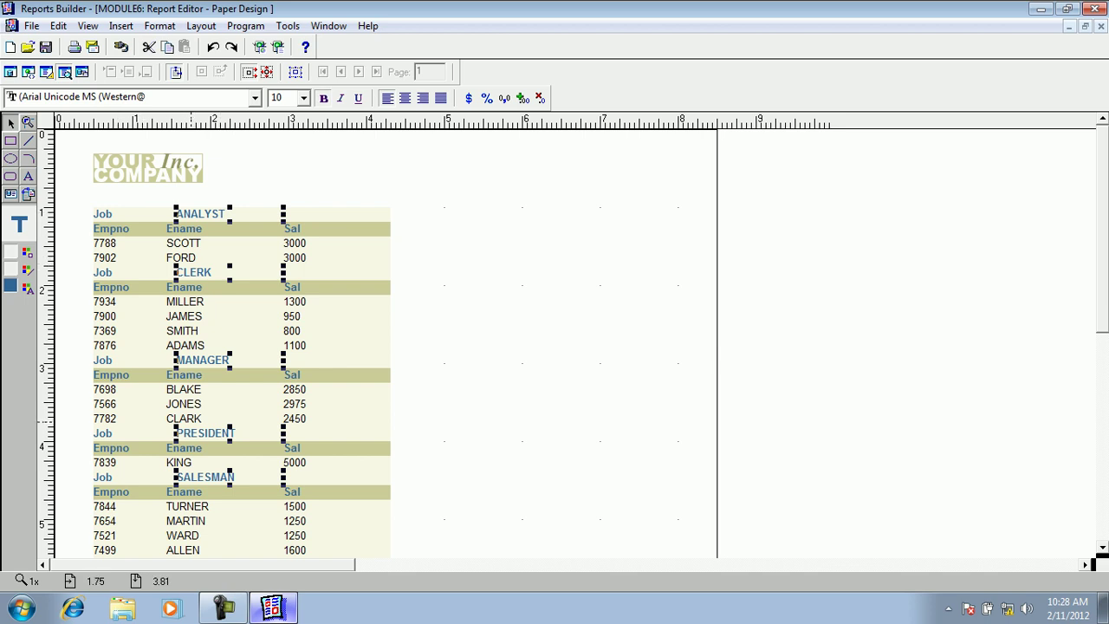
{"action": "left_click", "coordinate": [199, 530]}
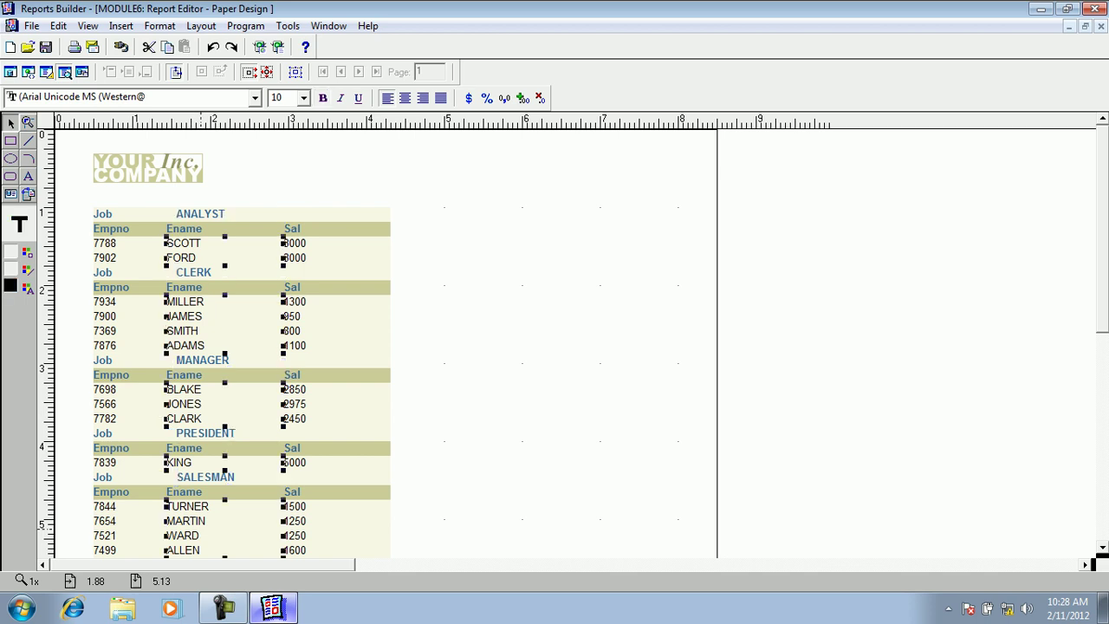
{"action": "left_click", "coordinate": [518, 398]}
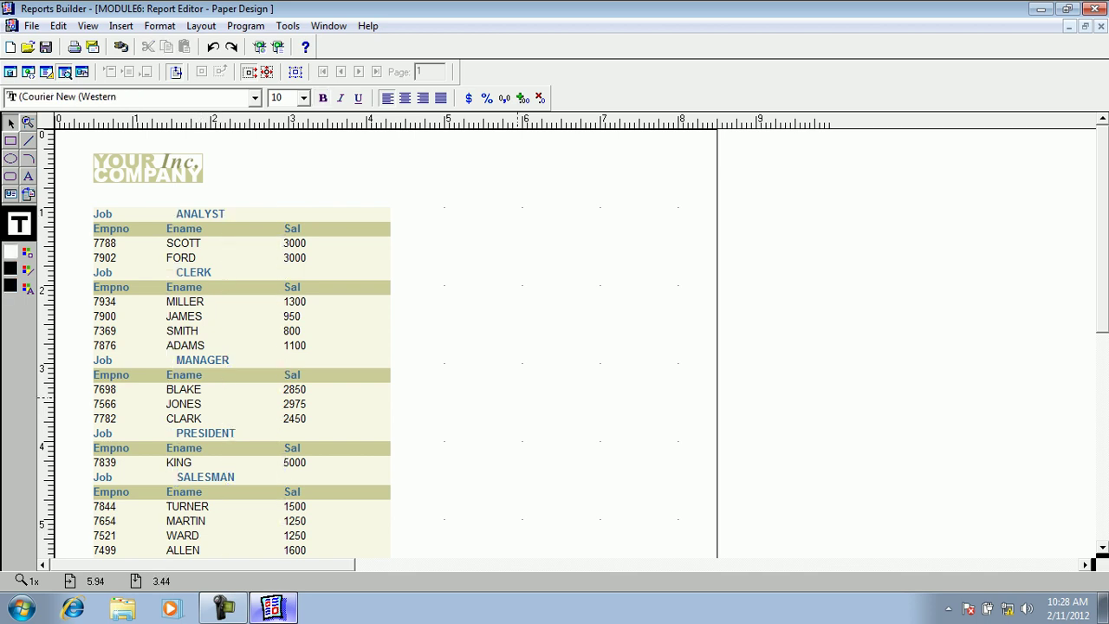
- Return to the Object Navigator and close the Group Above report MODULE6
{"action": "left_click", "coordinate": [328, 26]}
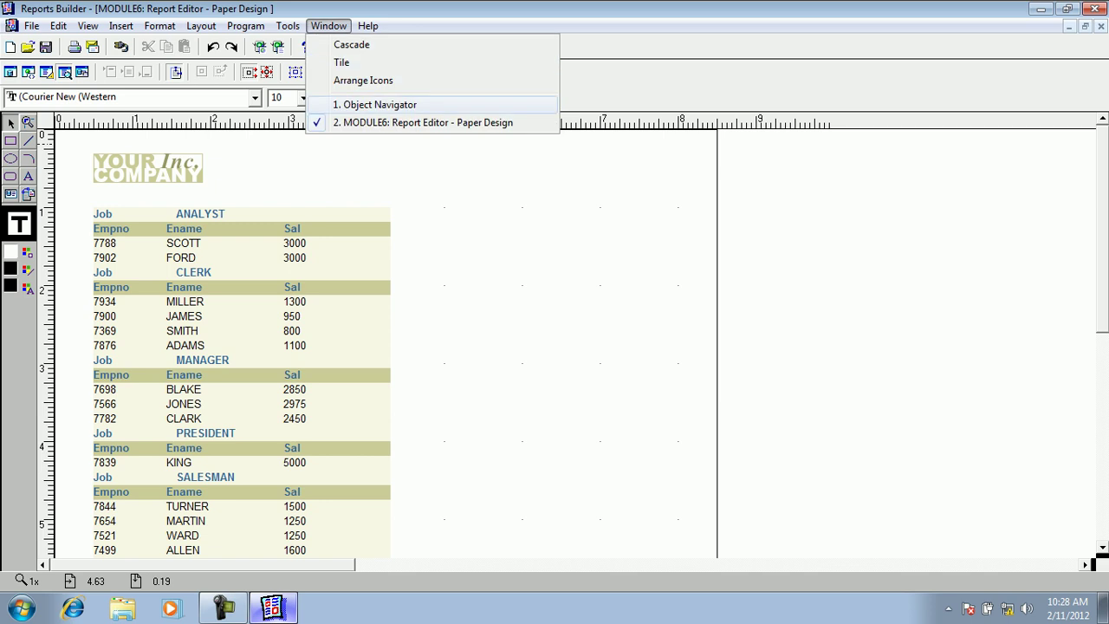
{"action": "left_click", "coordinate": [289, 139]}
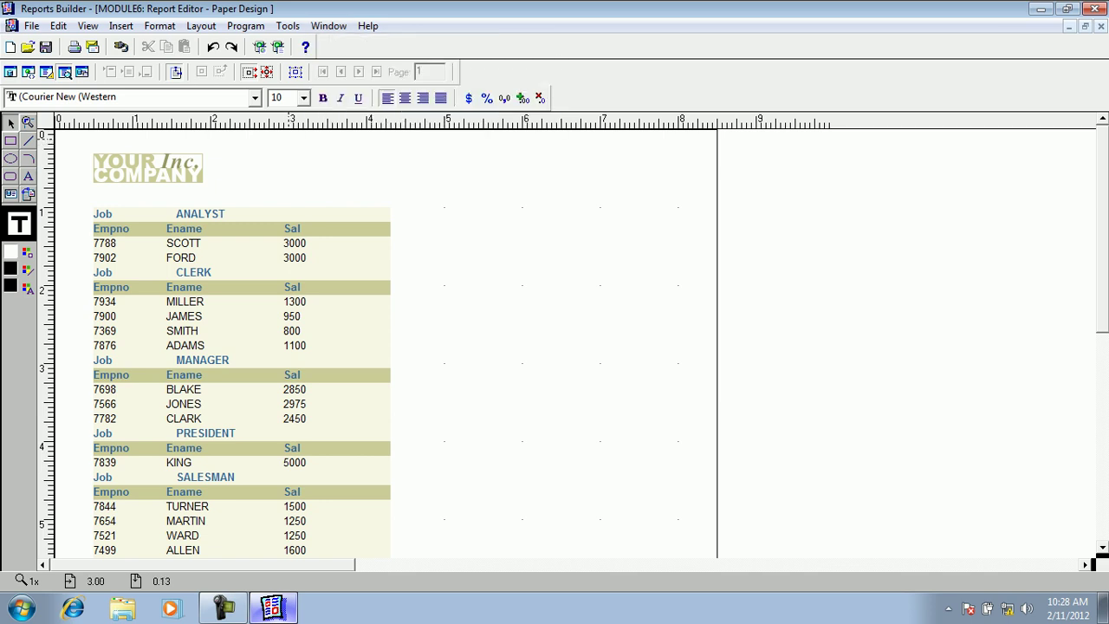
{"action": "left_click", "coordinate": [329, 26]}
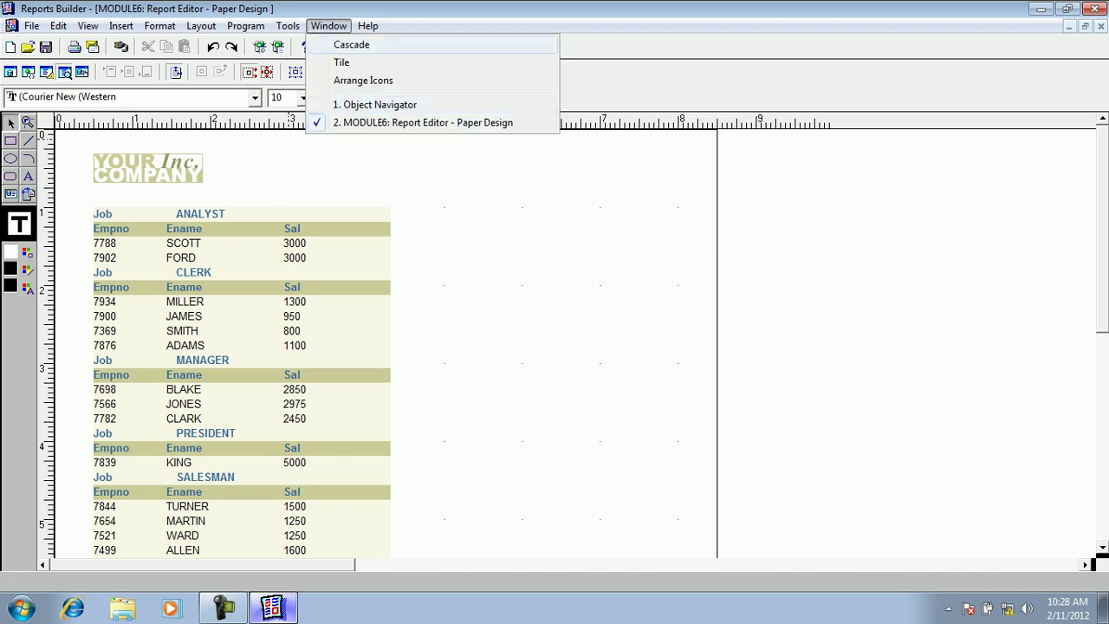
{"action": "left_click", "coordinate": [381, 104]}
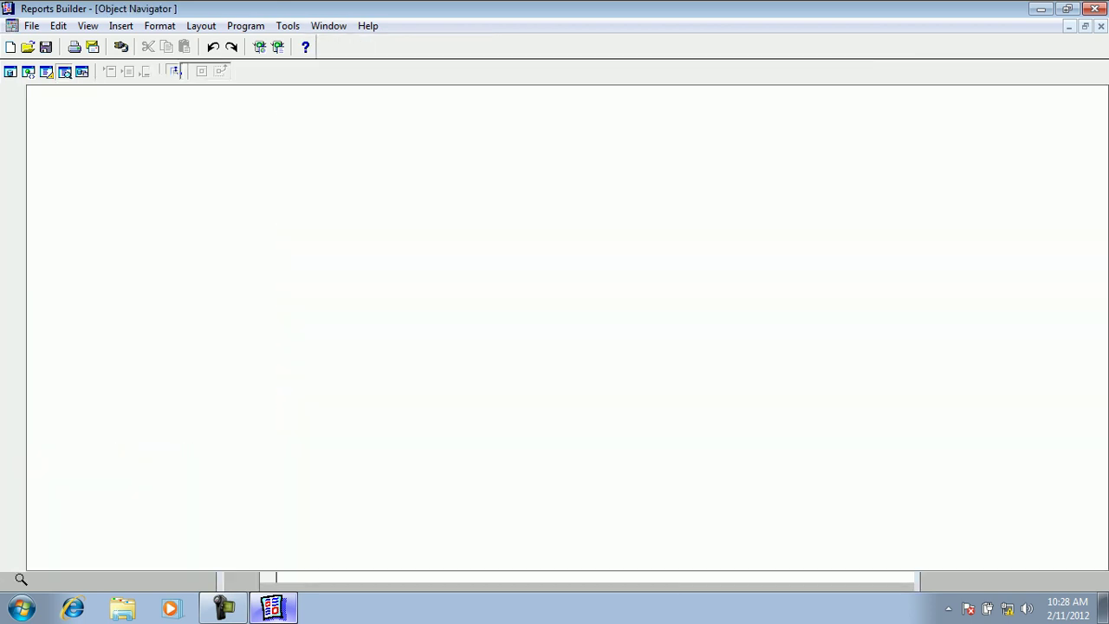
{"action": "left_click", "coordinate": [49, 107]}
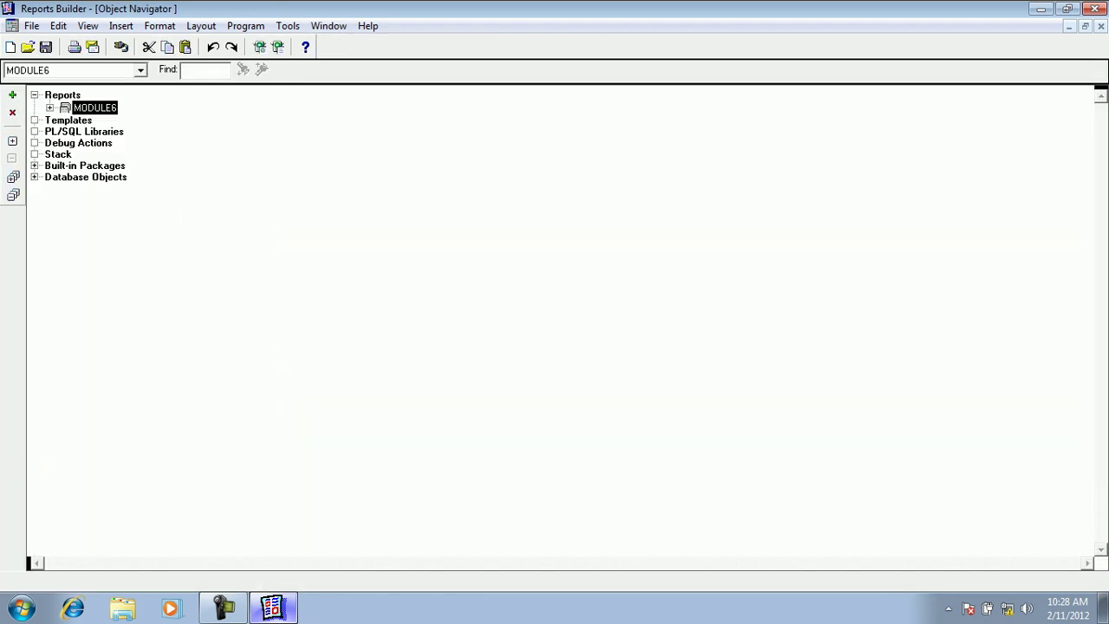
{"action": "left_click", "coordinate": [12, 112]}
{"action": "left_click", "coordinate": [537, 351]}
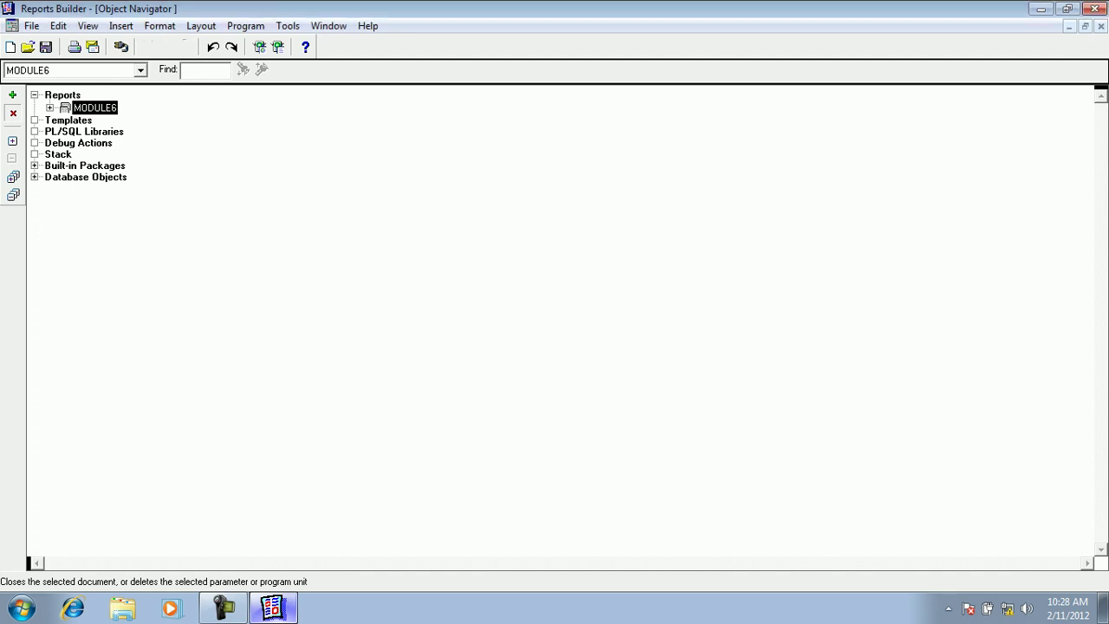
{"action": "left_click", "coordinate": [557, 352]}
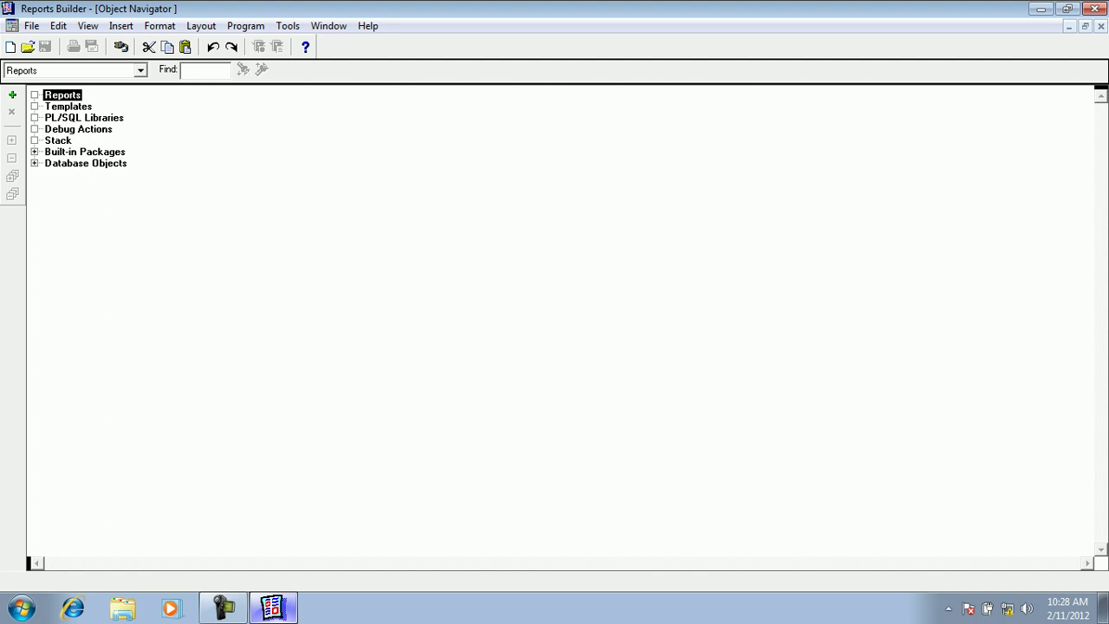
- Start a new report with the Report Wizard, choose the Matrix style without a title, and proceed to the data source definition
{"action": "left_click", "coordinate": [12, 94]}
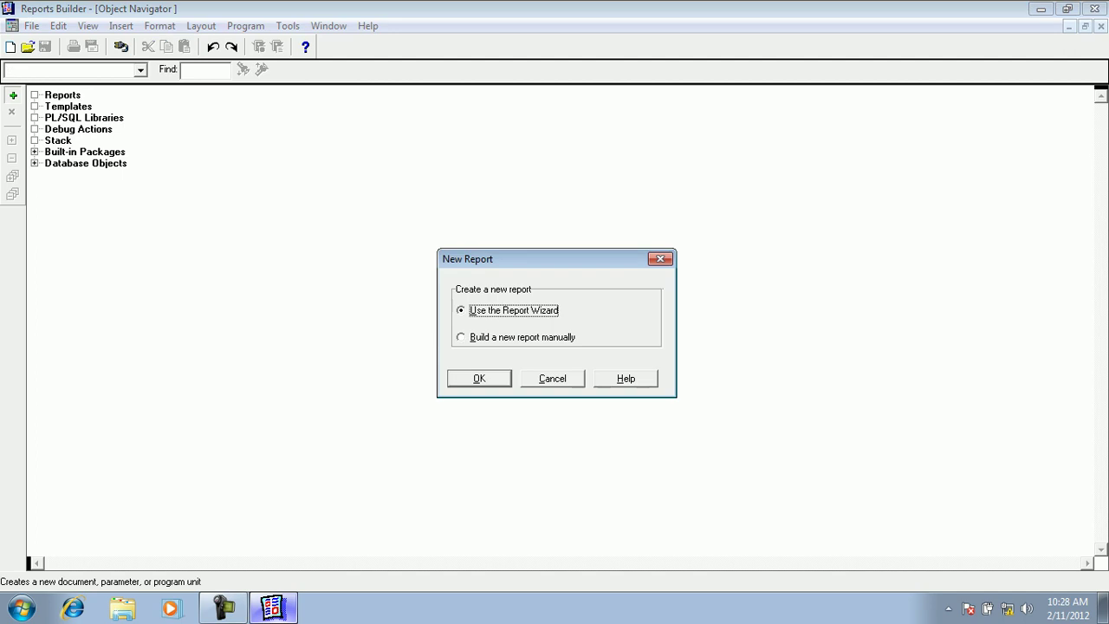
{"action": "key", "text": "Return"}
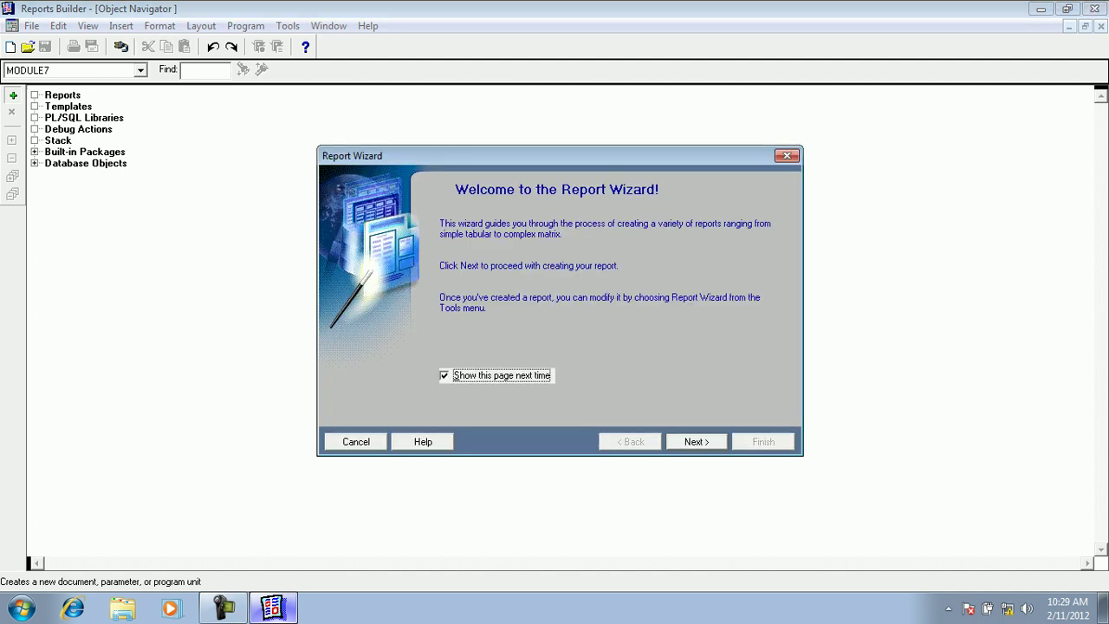
{"action": "key", "text": "Return"}
{"action": "key", "text": "Return"}
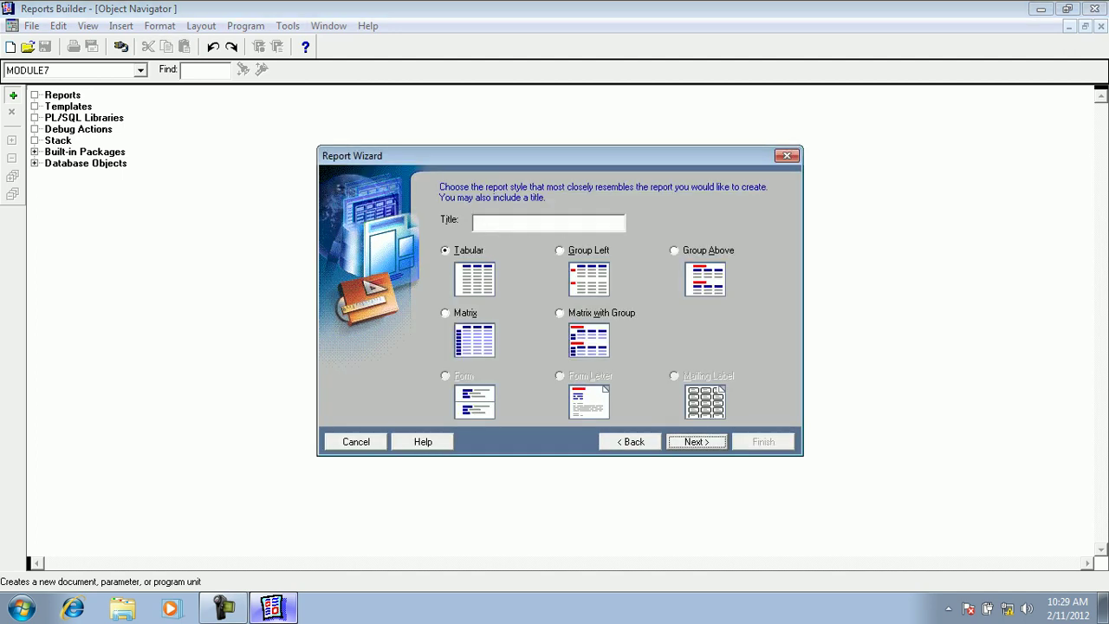
{"action": "key", "text": "alt+m"}
{"action": "key", "text": "Return"}
{"action": "key", "text": "Return"}
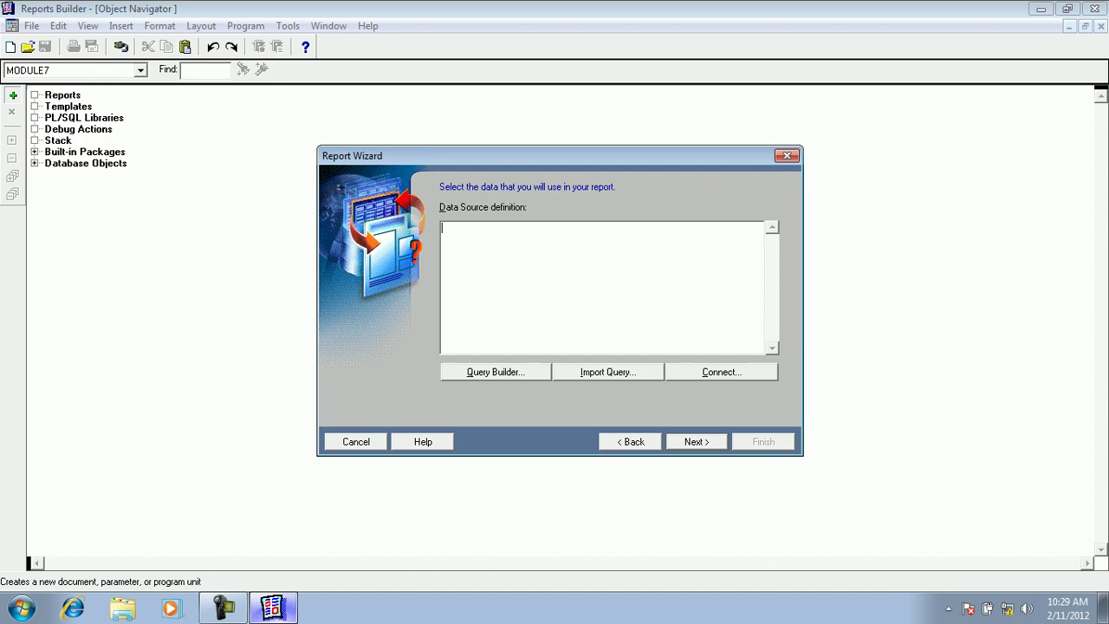
- Define the report's data source as "select empno, sal, deptno from emp" and continue to the matrix row selection
{"action": "type", "text": "select empno, sal, deptno"}
{"action": "key", "text": "Return"}
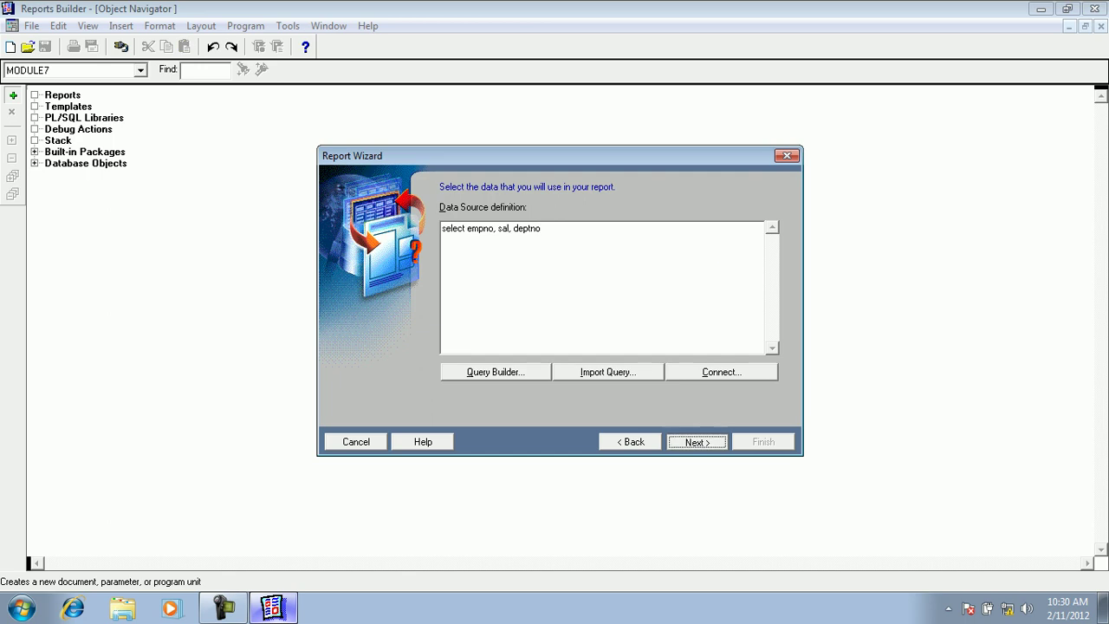
{"action": "key", "text": "Return"}
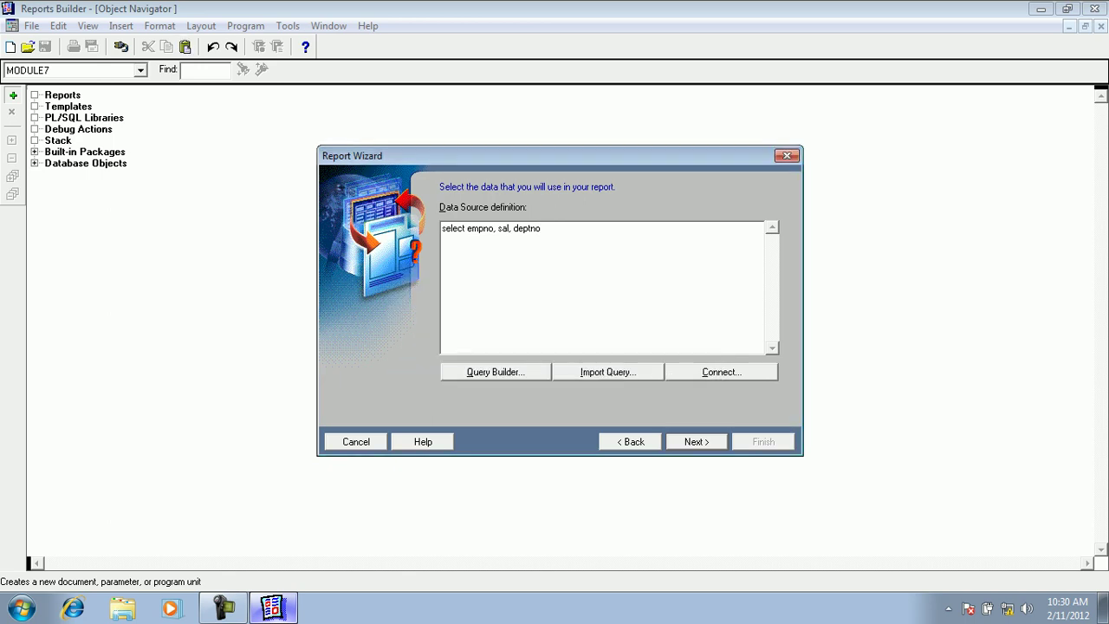
{"action": "type", "text": "fromemp"}
{"action": "key", "text": "BackSpace"}
{"action": "key", "text": "BackSpace"}
{"action": "key", "text": "BackSpace"}
{"action": "type", "text": "emp"}
{"action": "key", "text": "alt+n"}
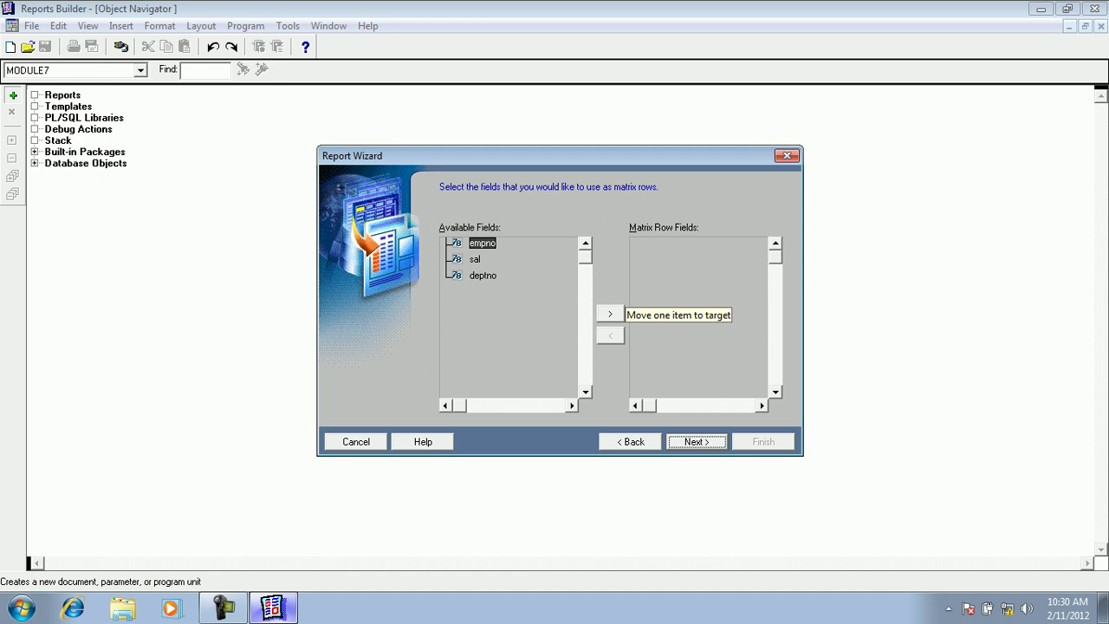
- Assign empno as the matrix row field and deptno as the matrix column field
{"action": "left_click", "coordinate": [610, 314]}
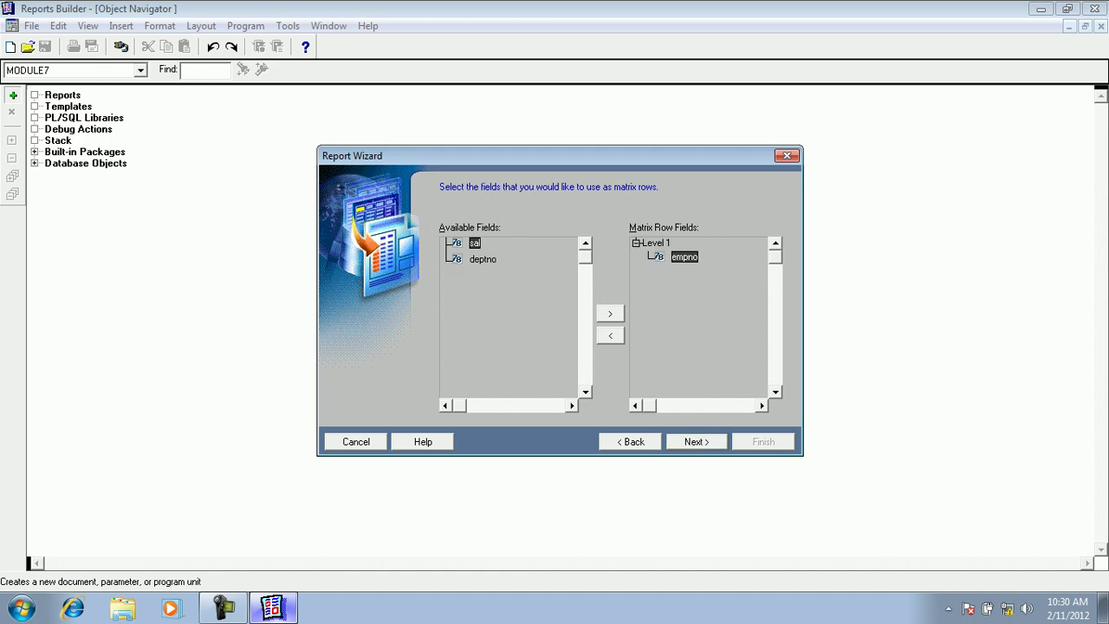
{"action": "left_click", "coordinate": [697, 441]}
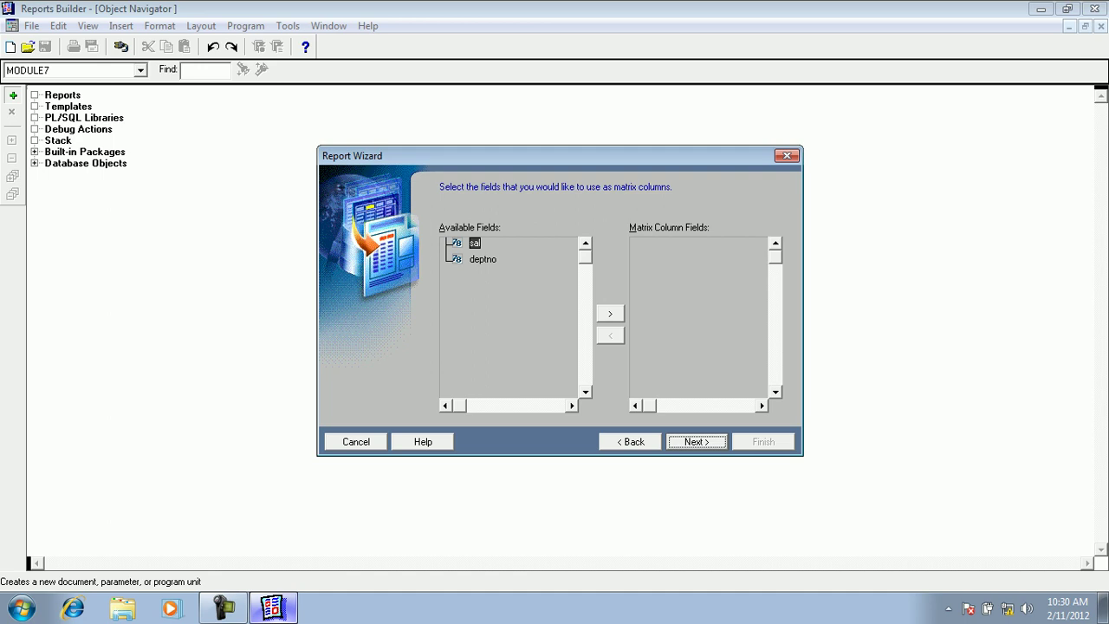
{"action": "left_click", "coordinate": [483, 259]}
{"action": "left_click", "coordinate": [610, 314]}
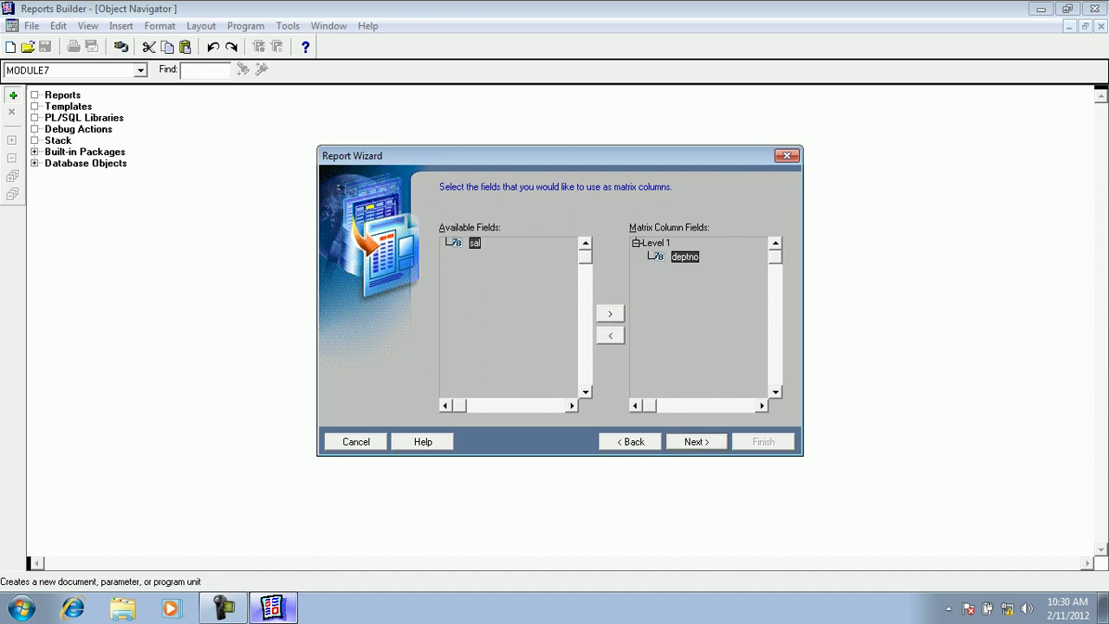
{"action": "key", "text": "Return"}
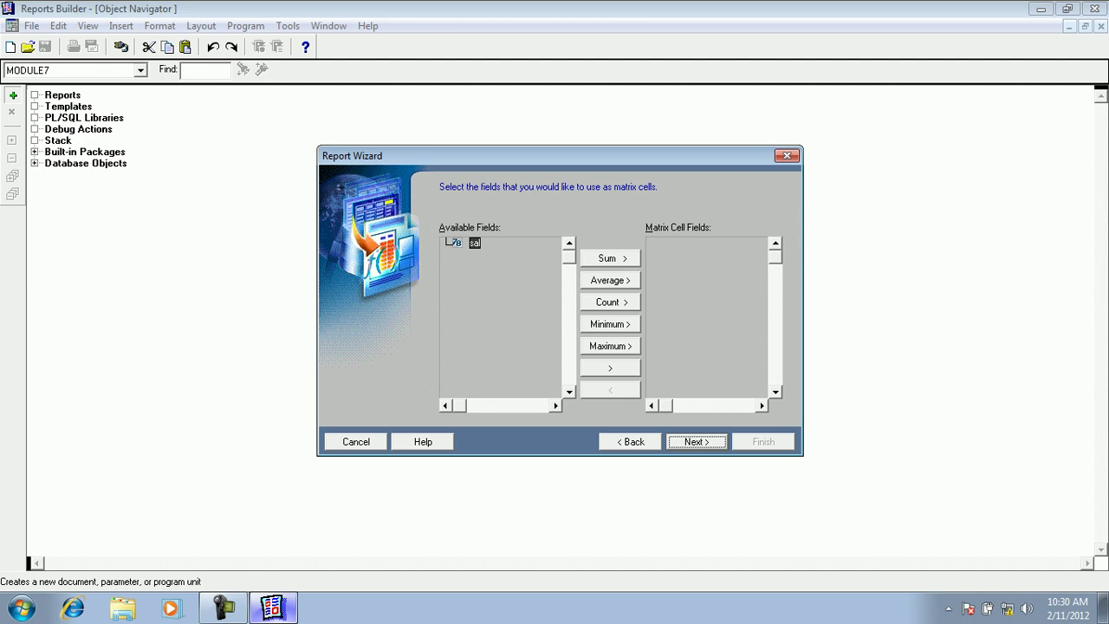
- Use sal without aggregation as the matrix cell field, skip the totals, keep the default labels and template, and generate the report
{"action": "left_click", "coordinate": [610, 368]}
{"action": "left_click", "coordinate": [696, 441]}
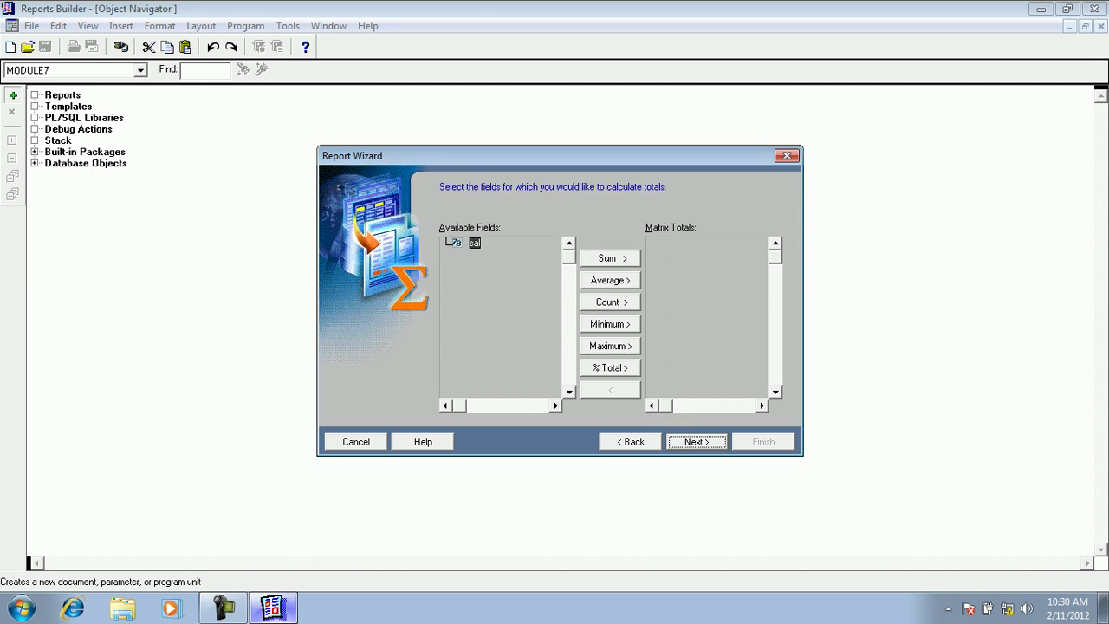
{"action": "key", "text": "Return"}
{"action": "key", "text": "Return"}
{"action": "key", "text": "Return"}
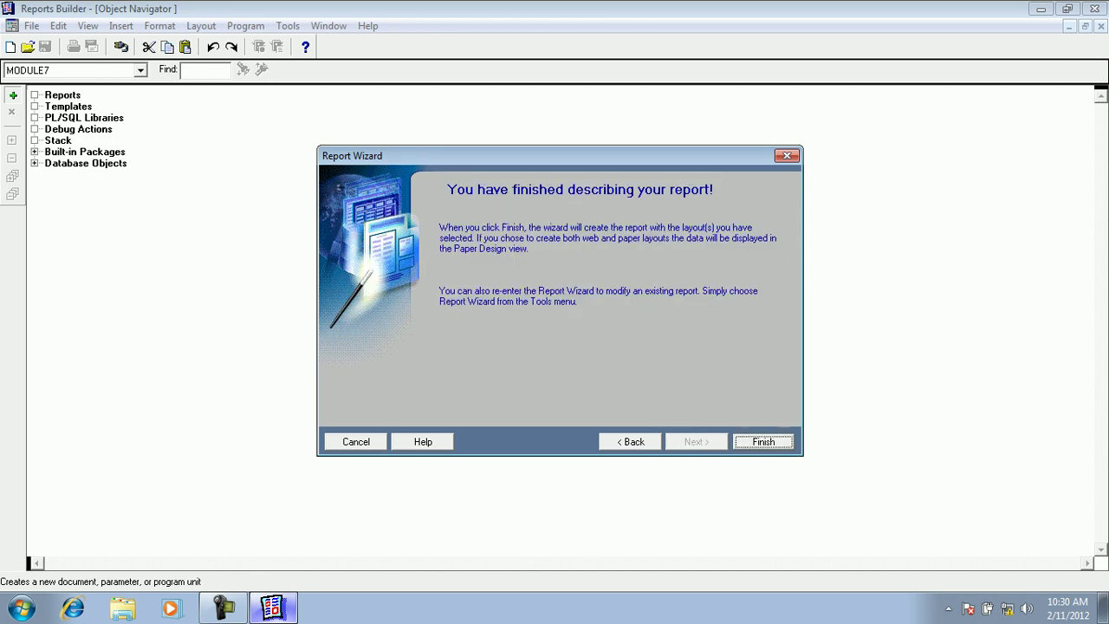
{"action": "key", "text": "Return"}
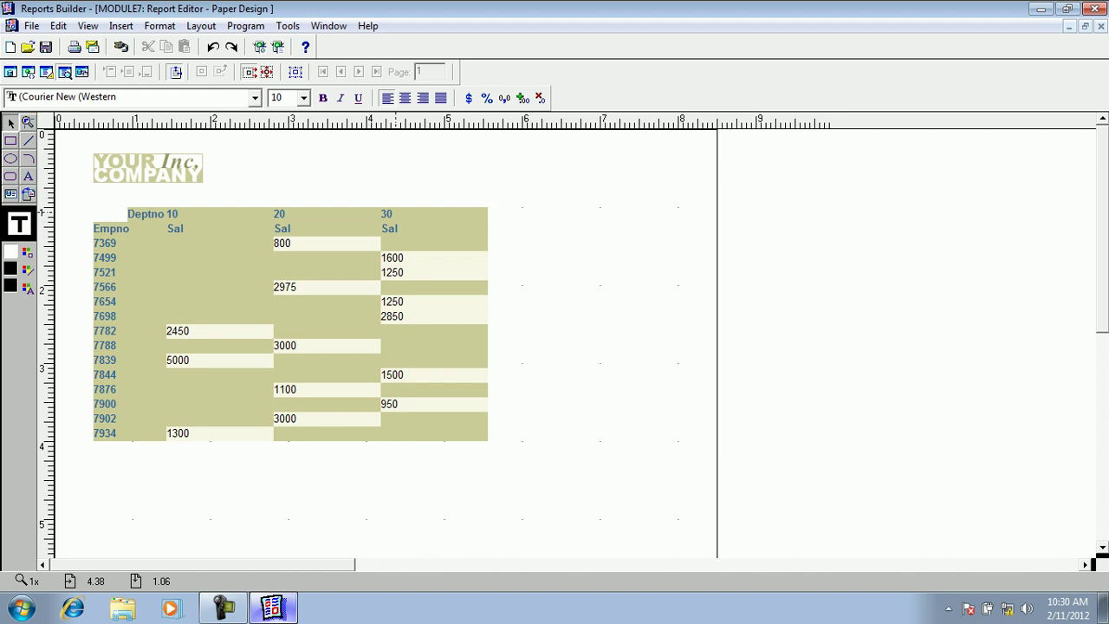
- Examine the employee number rows, department columns and salary cells in the generated matrix report
{"action": "left_click", "coordinate": [116, 252]}
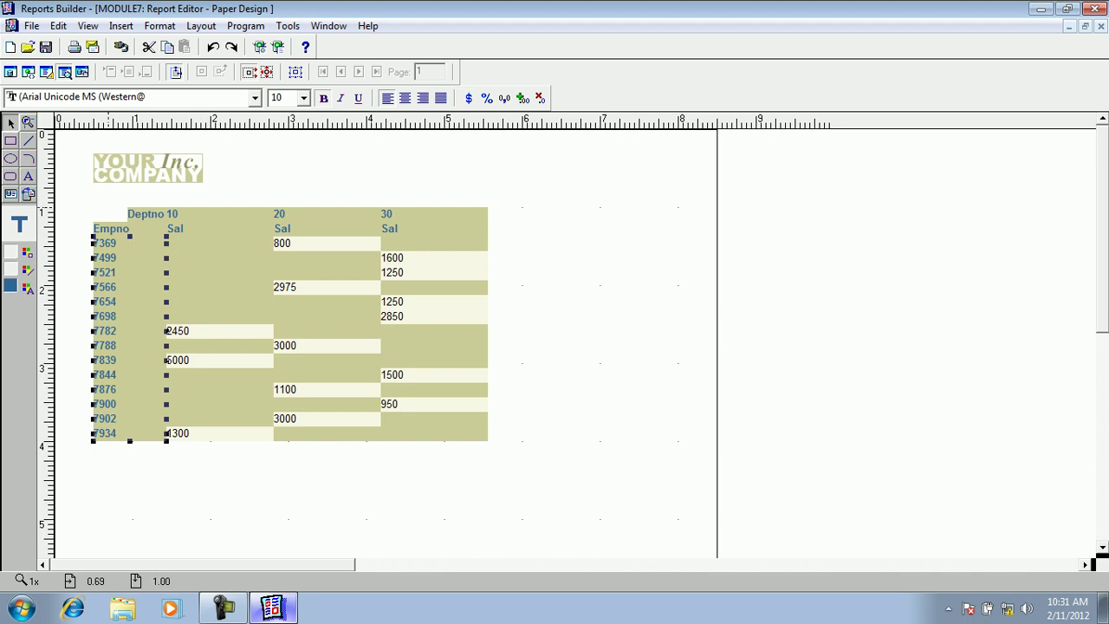
{"action": "left_click", "coordinate": [94, 199]}
{"action": "left_click", "coordinate": [108, 246]}
{"action": "left_click", "coordinate": [289, 242]}
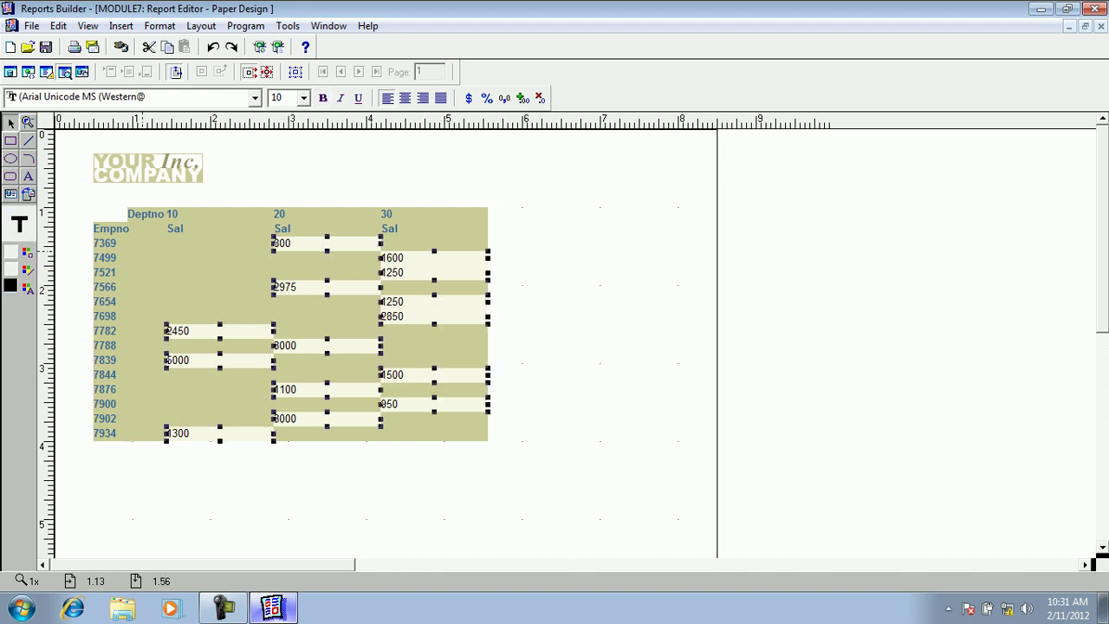
{"action": "left_click", "coordinate": [123, 246]}
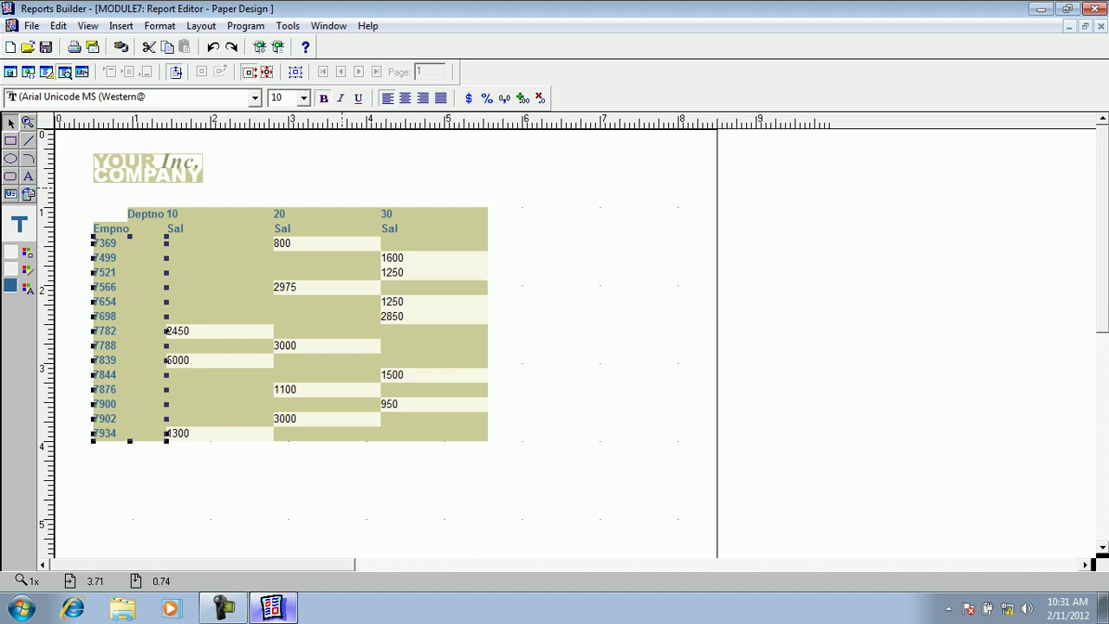
{"action": "left_click", "coordinate": [340, 192]}
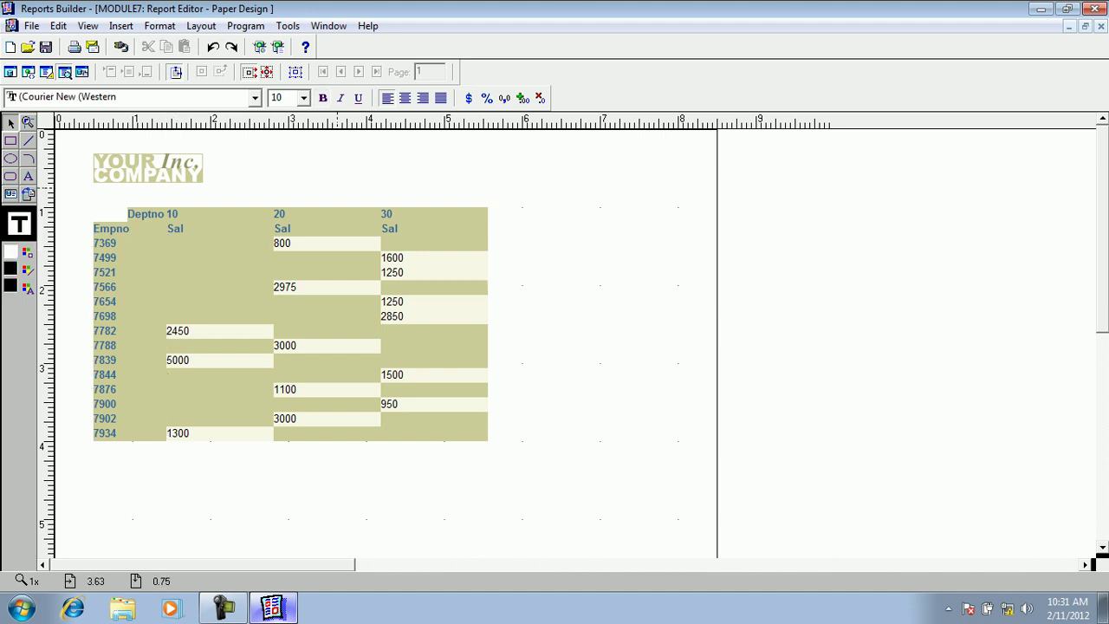